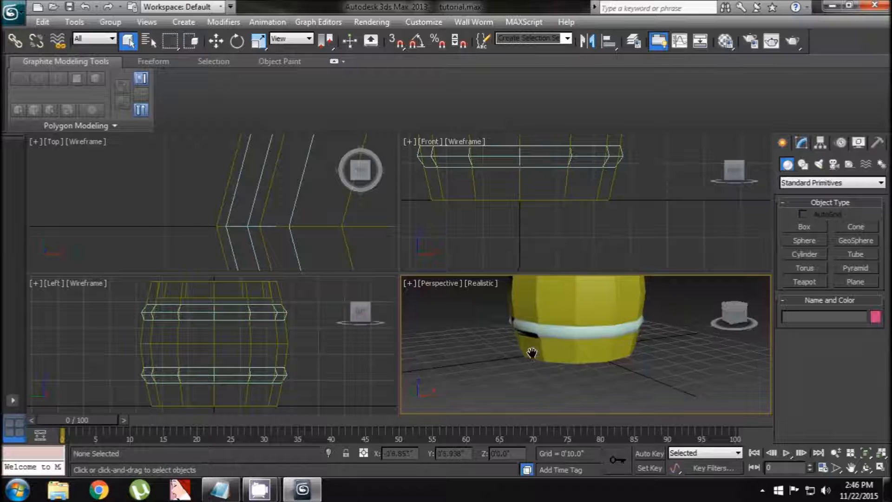
Examine the barrel in the perspective view, picking the body and the hoops to see which parts are separate objects
scroll(521, 365, down, 4)
scroll(530, 376, up, 2)
middle_drag(575, 365, 550, 367)
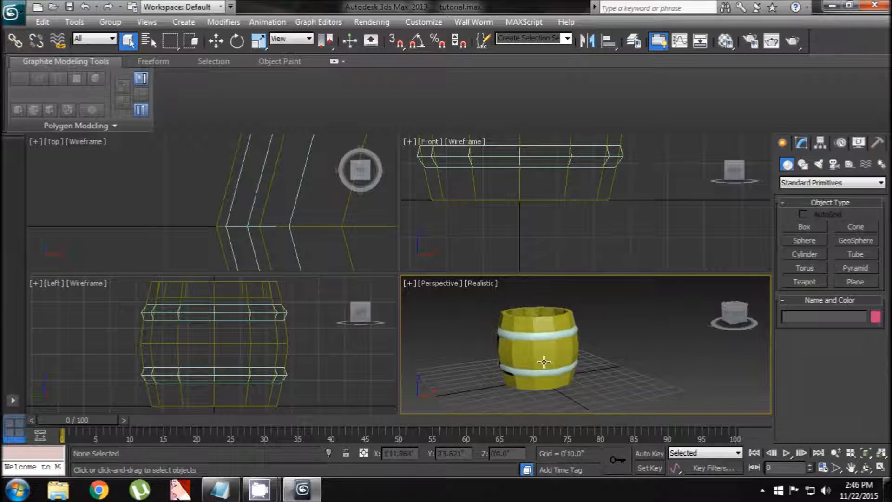
click(544, 360)
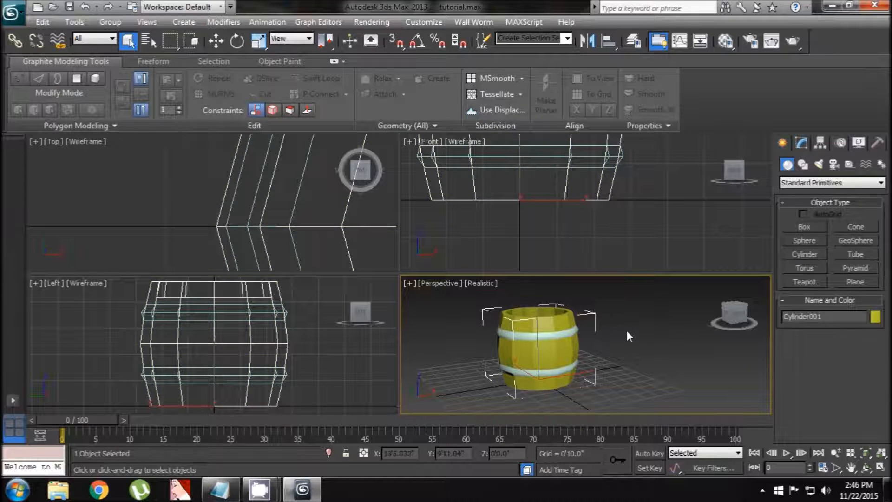
click(627, 333)
scroll(562, 346, up, 3)
middle_drag(560, 348, 581, 349)
click(565, 333)
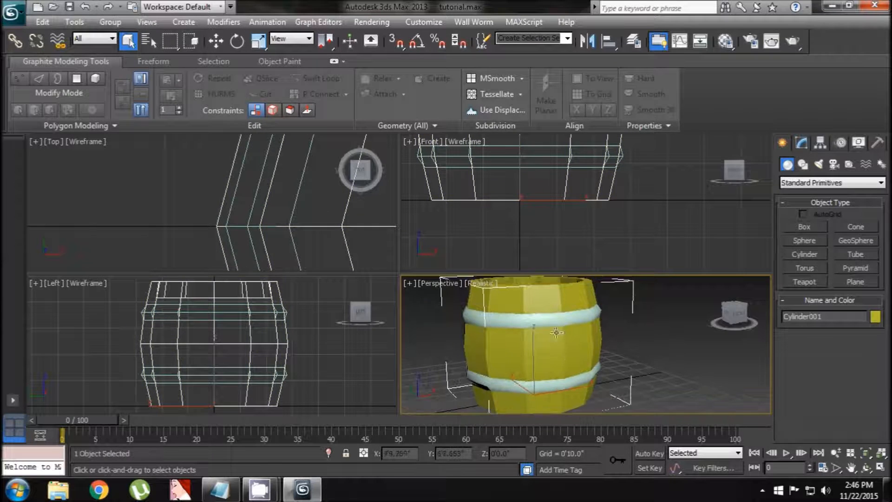
click(517, 315)
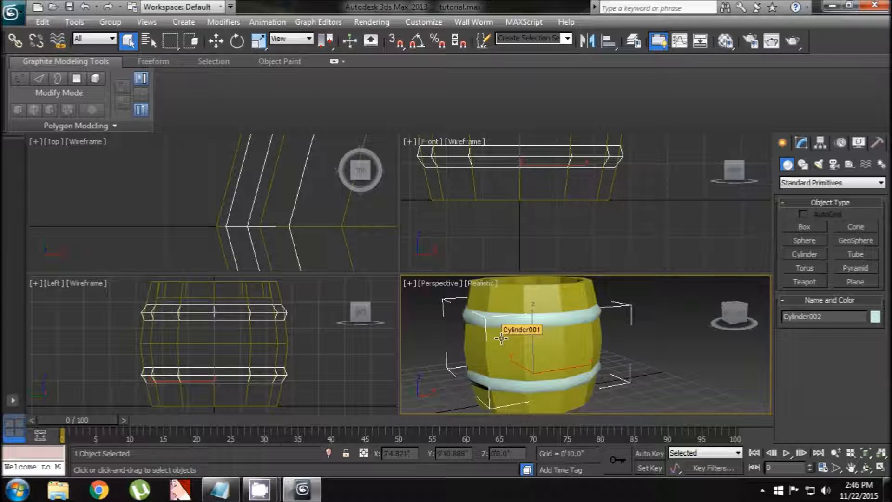
middle_drag(660, 336, 635, 285)
middle_drag(539, 315, 531, 354)
Apply an Unwrap UVW modifier to the yellow barrel body
click(531, 348)
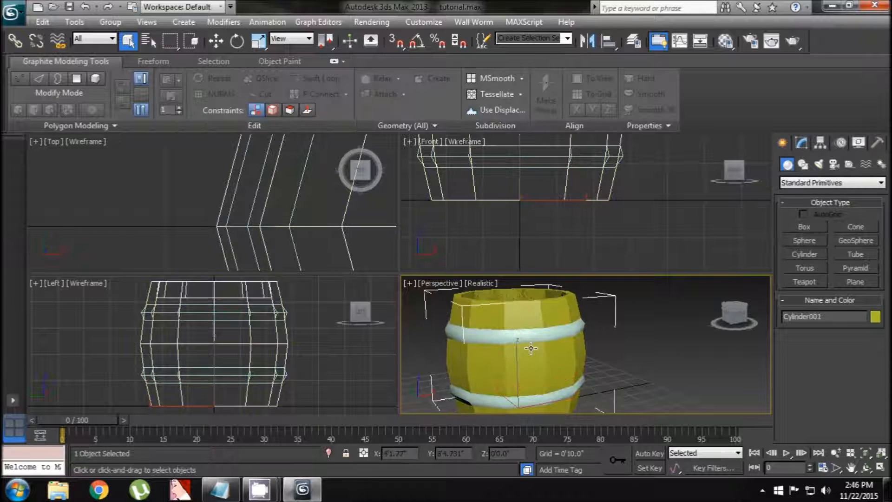
middle_drag(535, 363, 558, 344)
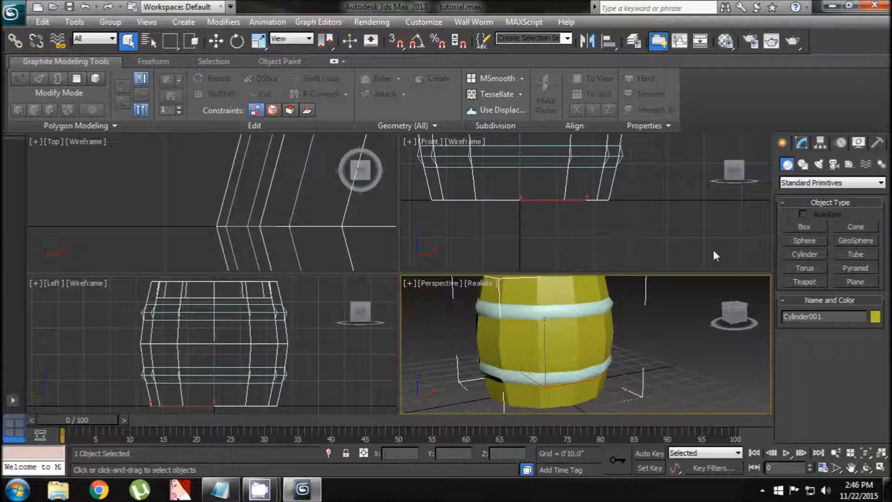
click(800, 145)
click(813, 178)
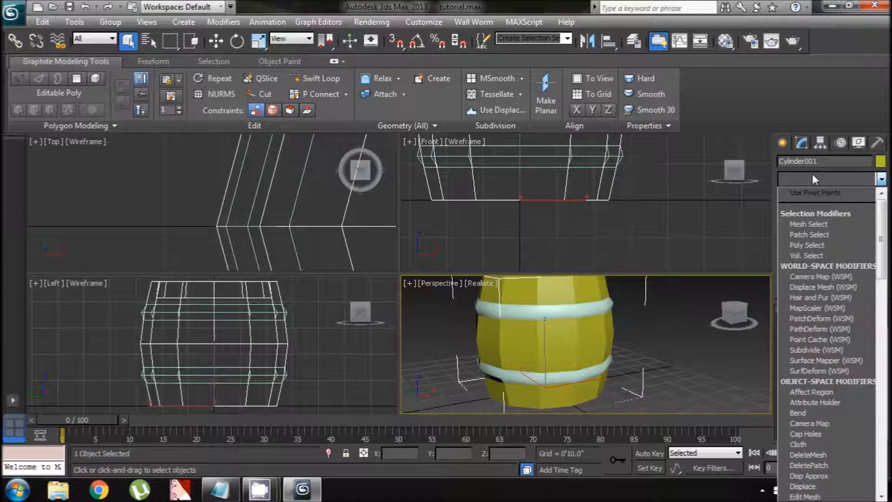
text(u)
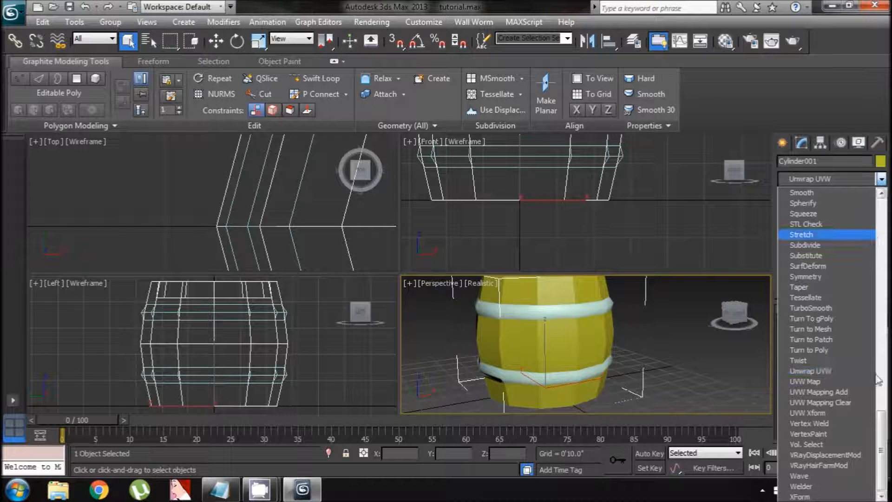
click(844, 371)
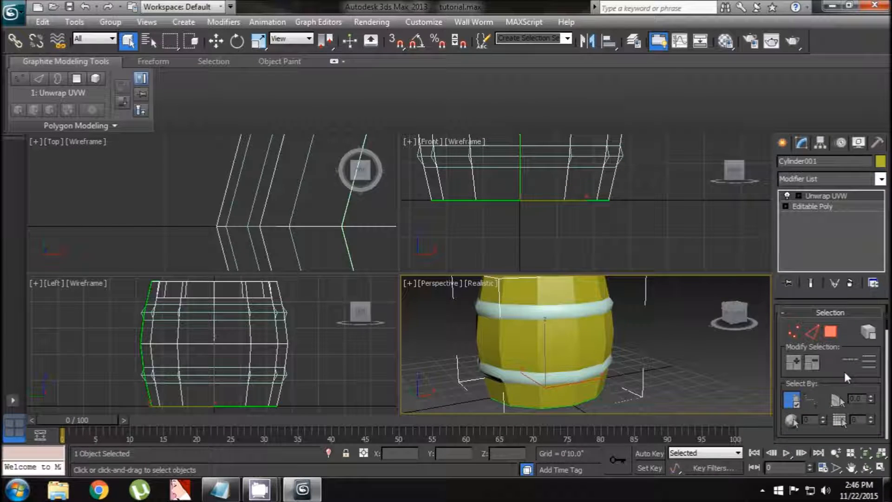
Check the Editable Poly level of the barrel body, go back to Unwrap UVW and open the UV editor
click(825, 207)
click(498, 280)
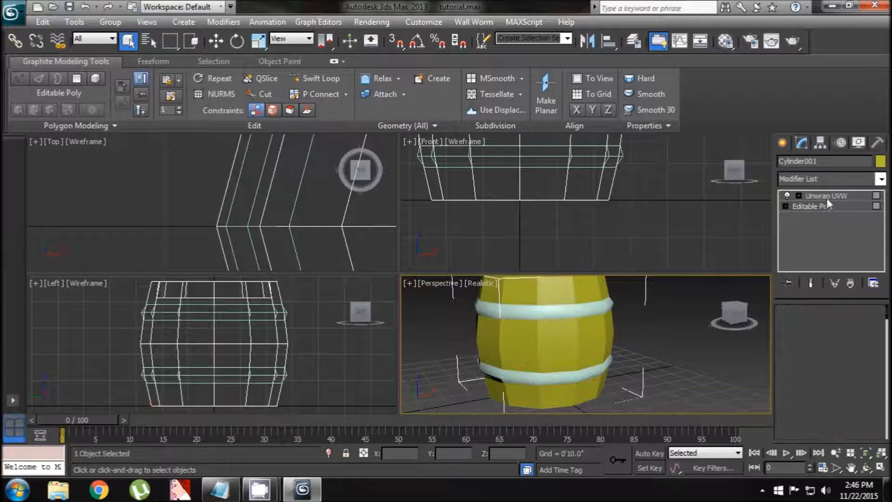
click(827, 196)
drag(888, 317, 888, 342)
click(866, 343)
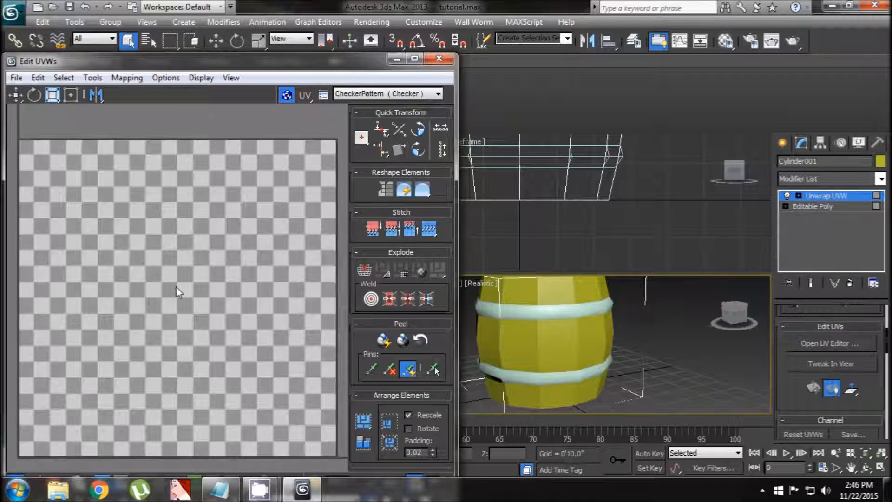
scroll(177, 287, down, 3)
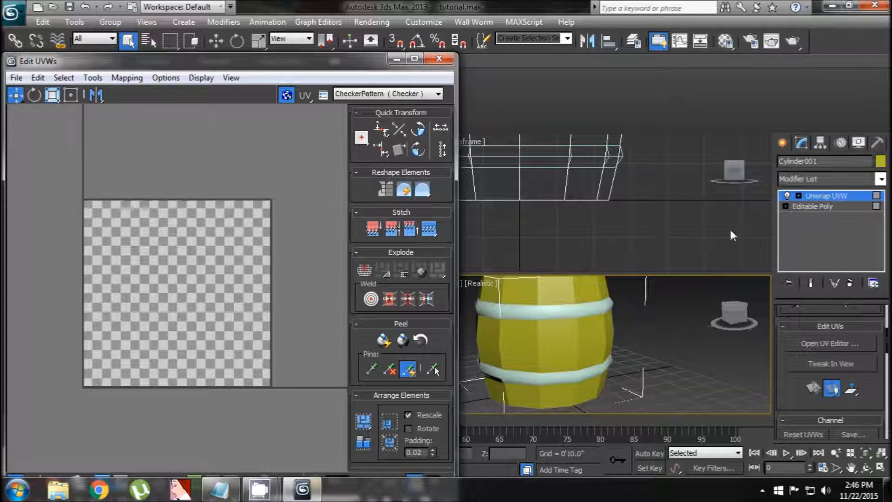
click(814, 205)
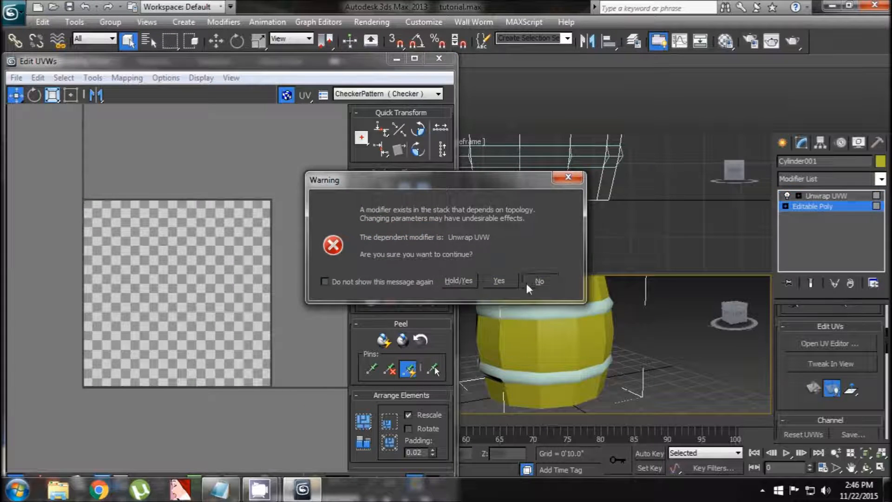
click(539, 281)
click(814, 206)
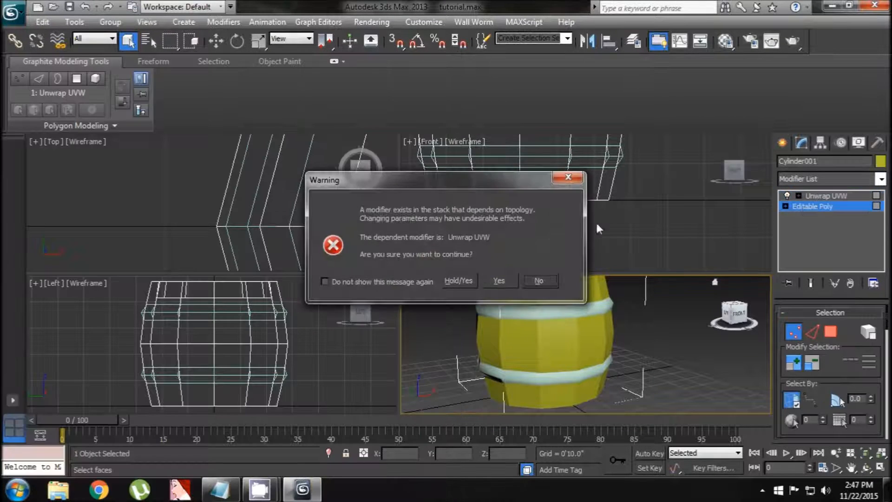
click(506, 280)
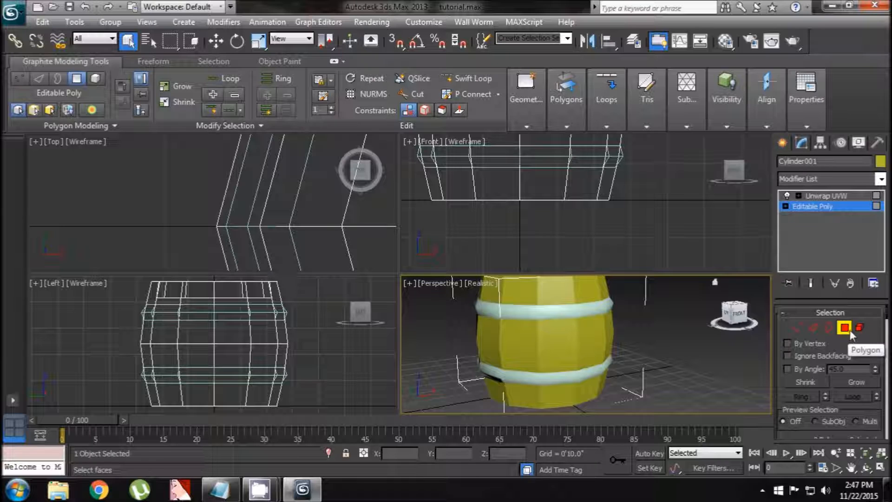
click(850, 330)
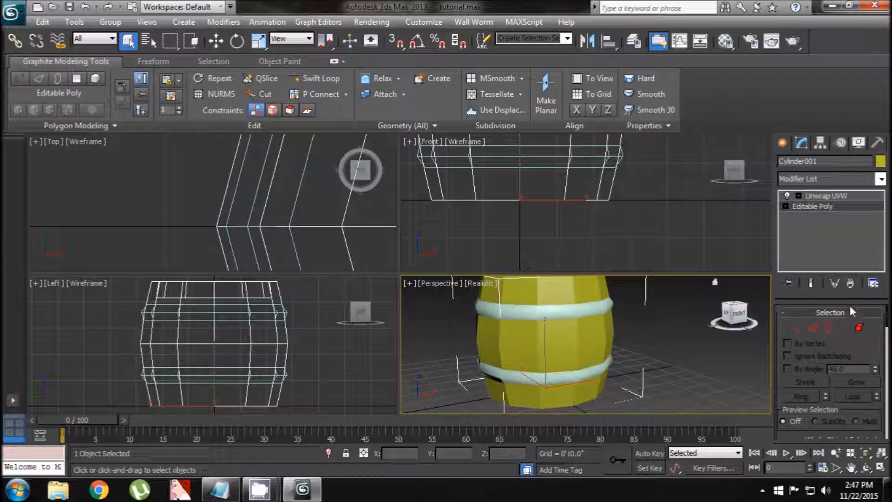
Return to the barrel body's Unwrap UVW modifier and open the UV editor
click(843, 197)
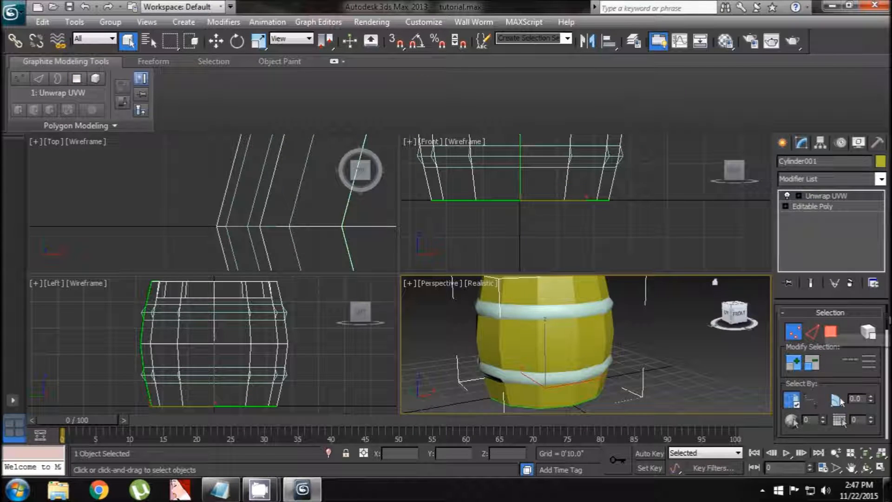
scroll(846, 325, down, 5)
click(845, 329)
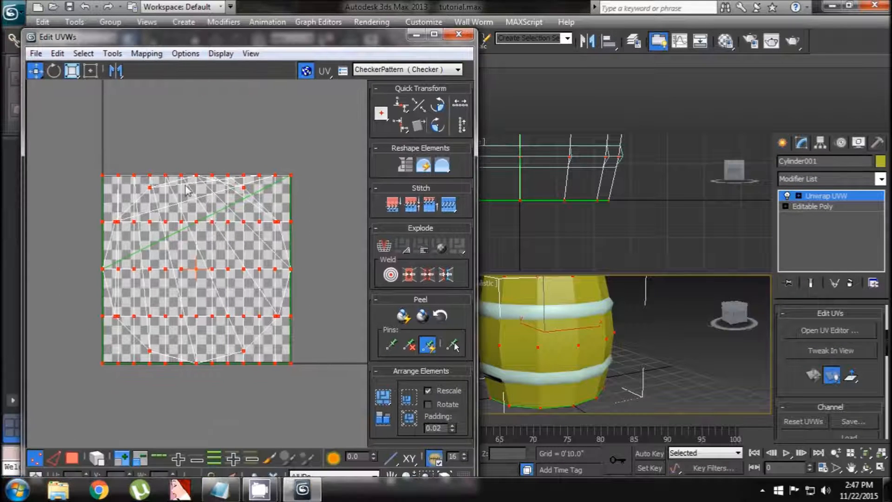
Select all UV polygons of the barrel body and move them beside the checkered texture tile
click(72, 458)
drag(74, 156, 338, 387)
middle_drag(222, 270, 145, 265)
drag(163, 251, 324, 237)
drag(268, 217, 343, 219)
middle_drag(248, 246, 133, 243)
scroll(133, 243, down, 3)
Remove the inner wall faces below the barrel's top rim from the selection, showing edged faces in the perspective view
middle_drag(568, 372, 647, 411)
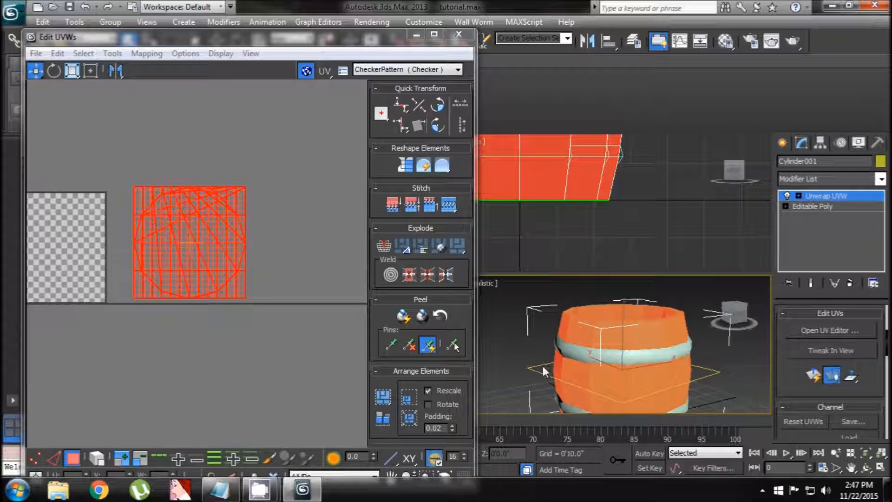
middle_click(286, 241)
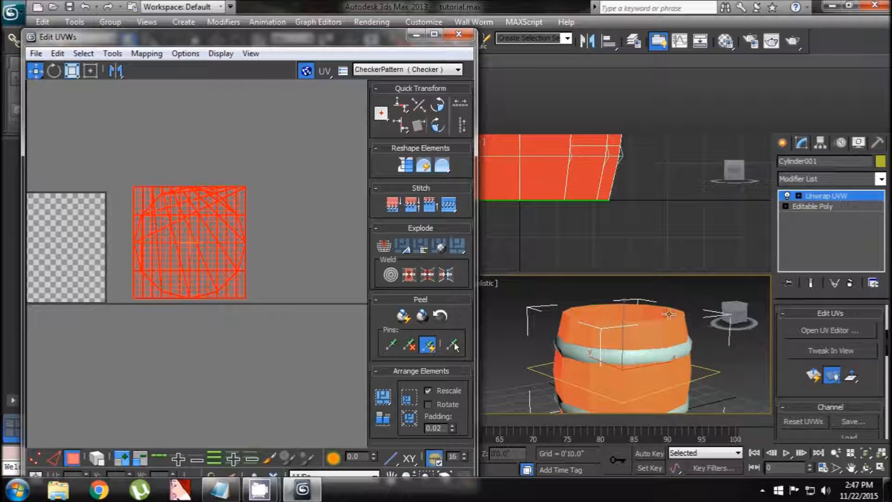
alt+middle_drag(618, 321, 667, 370)
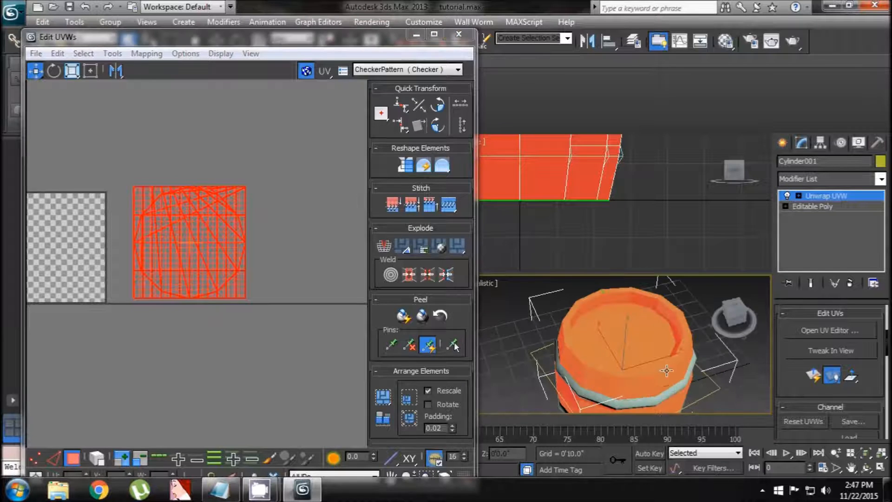
alt+click(666, 310)
alt+click(642, 303)
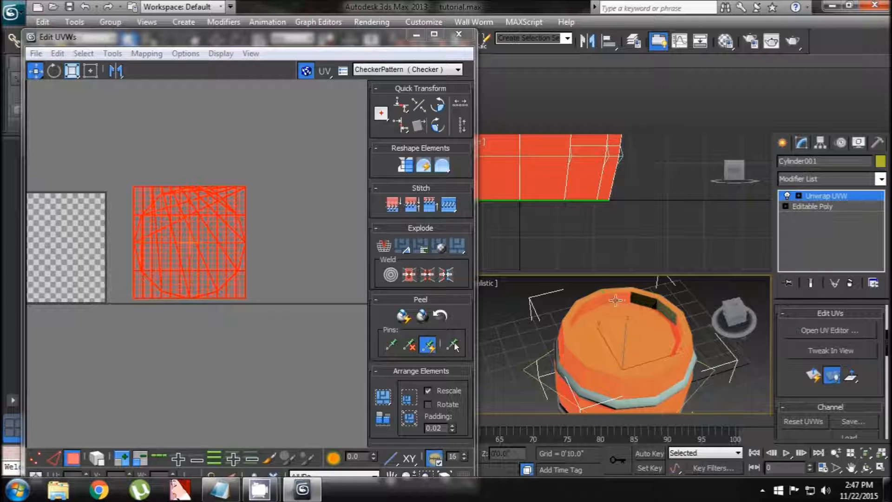
alt+click(616, 300)
alt+click(593, 305)
alt+click(578, 314)
alt+middle_drag(597, 342, 507, 318)
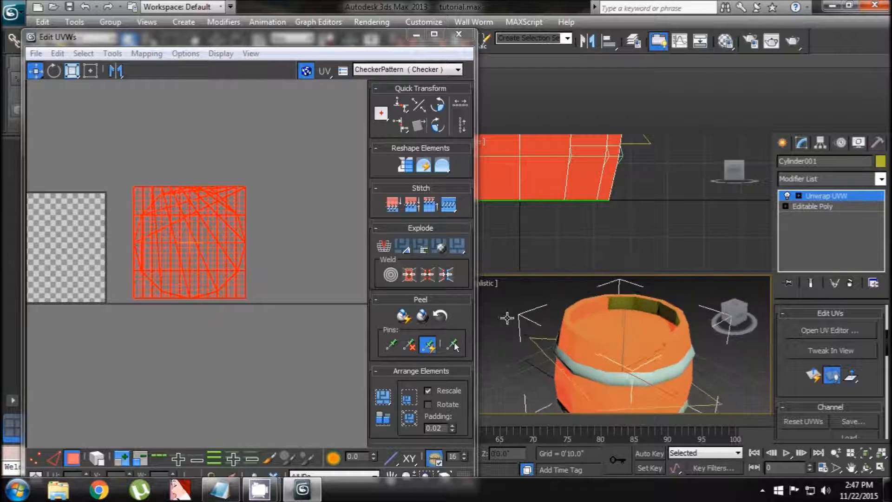
alt+click(600, 306)
alt+click(581, 313)
key(F4)
alt+middle_drag(625, 339, 489, 326)
alt+click(616, 305)
alt+click(592, 307)
alt+click(579, 314)
alt+click(612, 305)
alt+click(593, 308)
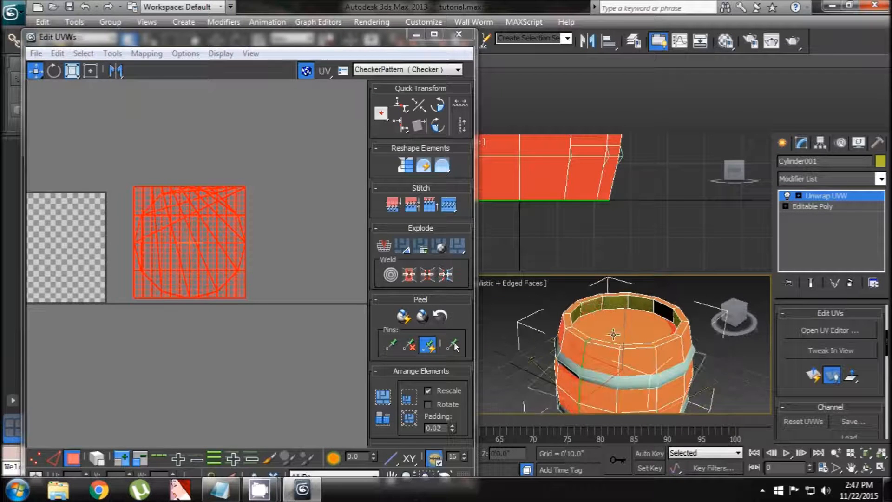
Remove the faces around the barrel's top rim and the recessed lid face from the selection
alt+middle_drag(614, 334, 644, 356)
alt+click(613, 295)
alt+click(644, 294)
alt+click(671, 305)
alt+click(685, 328)
alt+click(686, 354)
alt+click(669, 374)
alt+click(641, 385)
alt+click(606, 383)
alt+click(580, 369)
alt+click(567, 344)
alt+click(571, 319)
alt+click(591, 301)
mouse_move(625, 332)
alt+middle_down()
mouse_move(632, 297)
mouse_move(631, 333)
alt+middle_up()
alt+click(631, 333)
alt+middle_drag(654, 389, 580, 330)
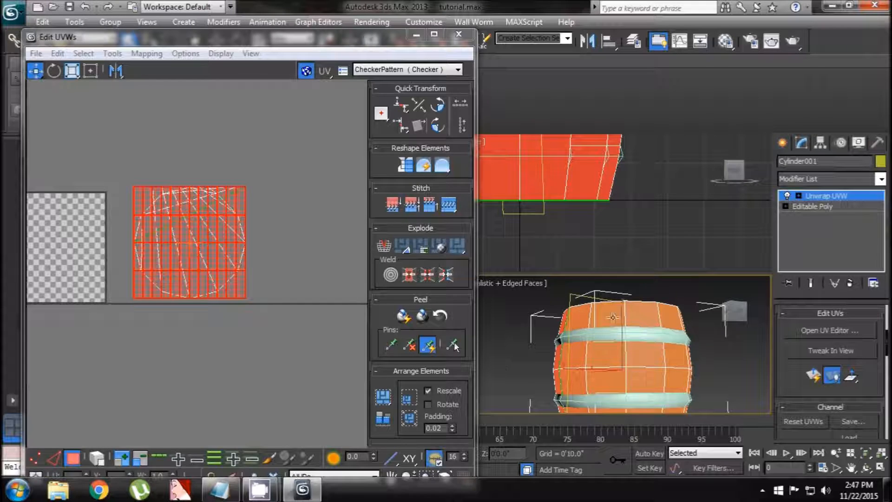
Apply a cylindrical map projection to the selected outer barrel faces and align it to Z
scroll(881, 384, down, 5)
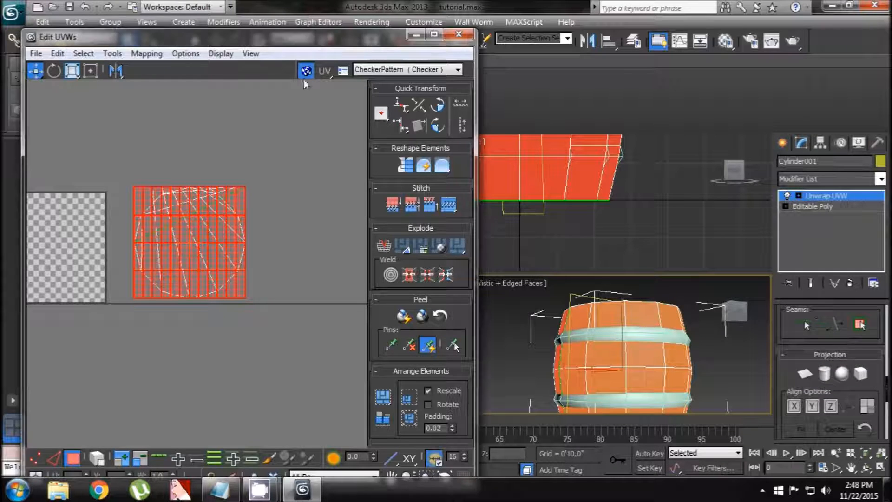
drag(303, 45, 335, 33)
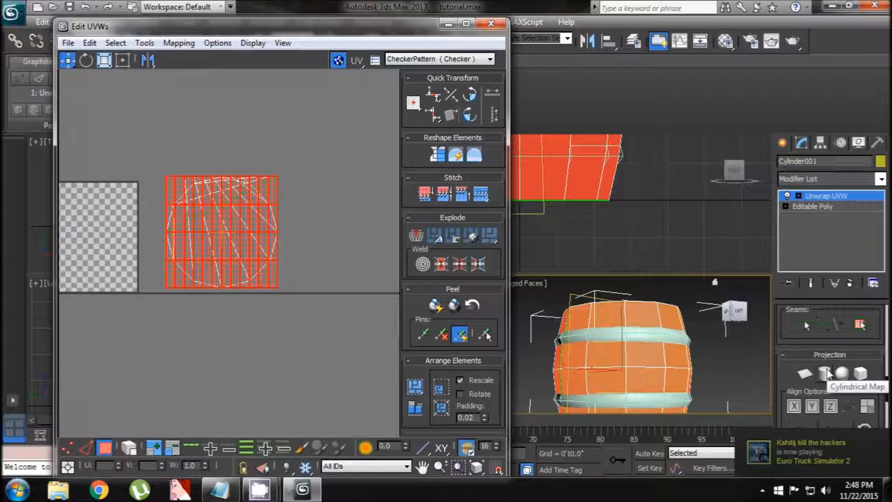
click(826, 373)
middle_drag(624, 331, 642, 313)
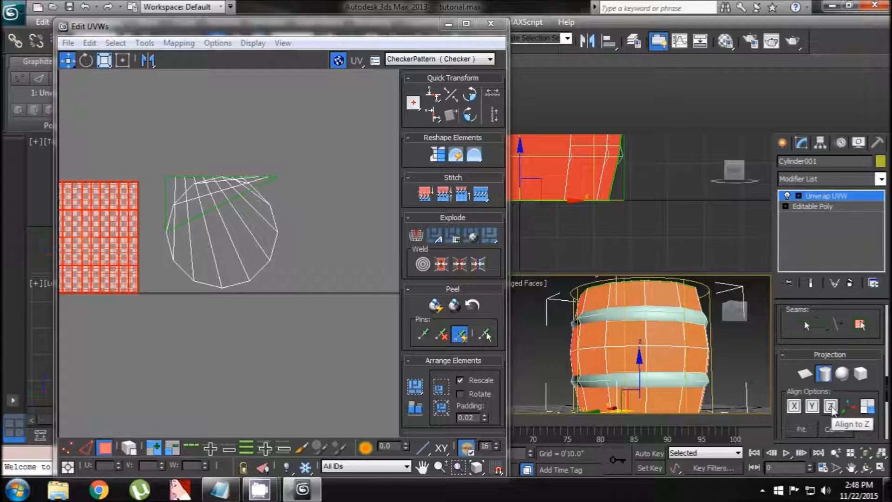
click(831, 406)
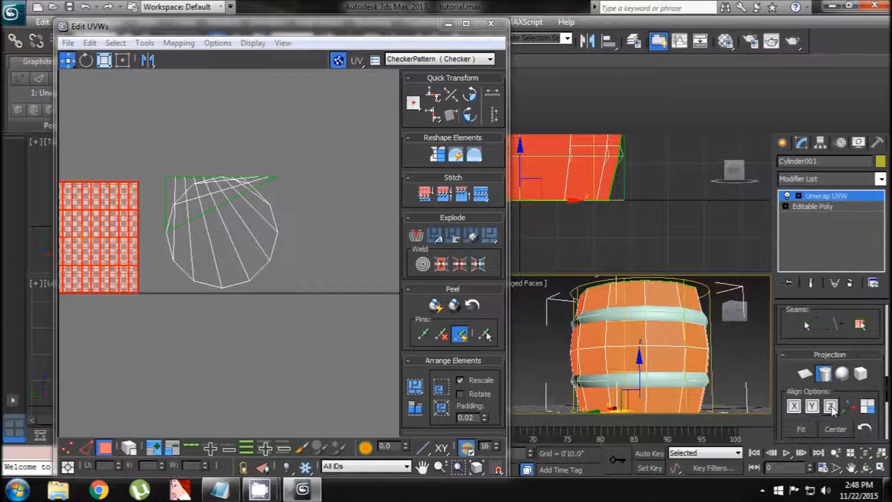
Examine the cylindrical projection in the UV editor and the green seam around the barrel in the perspective view
drag(229, 30, 293, 29)
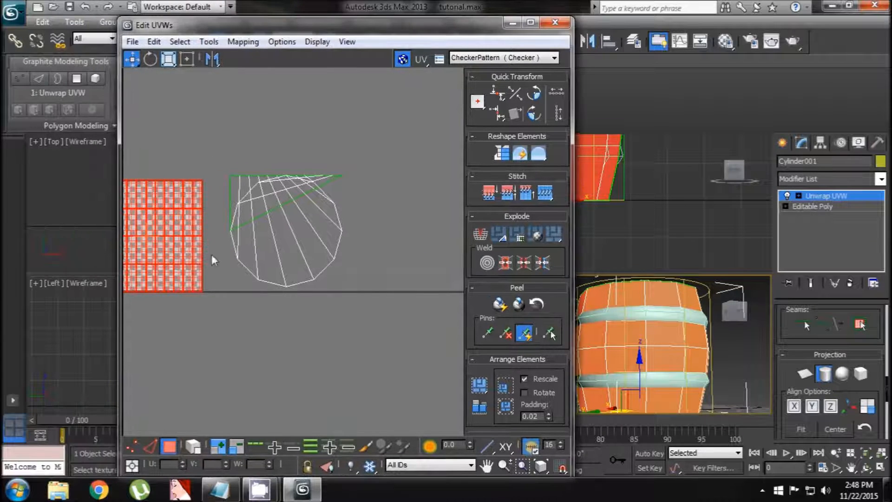
scroll(236, 268, down, 2)
scroll(161, 236, up, 3)
middle_drag(188, 219, 227, 209)
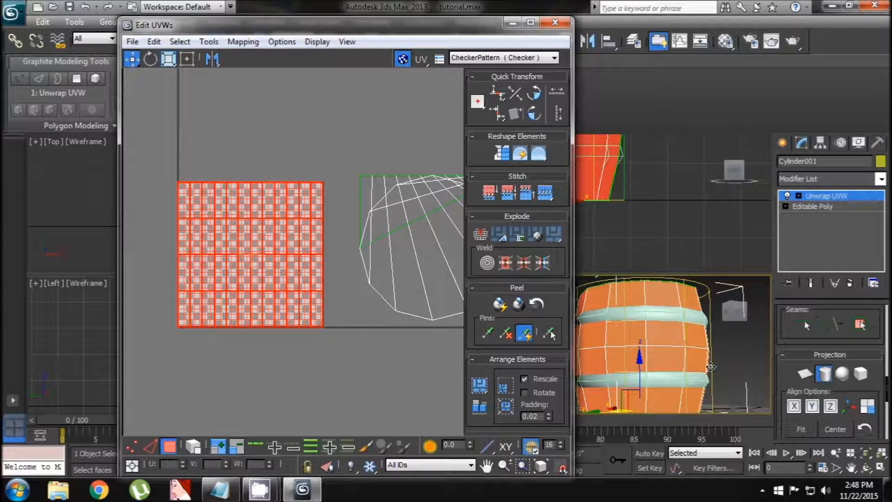
alt+middle_drag(707, 366, 677, 367)
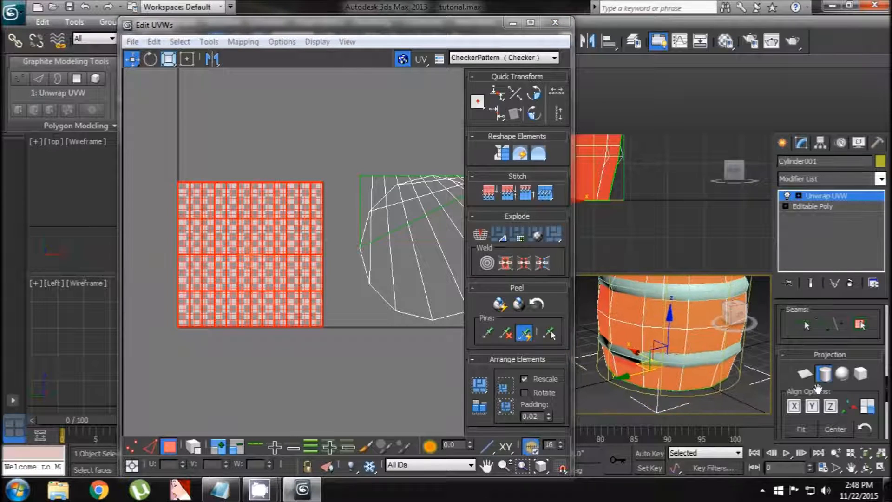
drag(420, 25, 285, 24)
alt+middle_drag(669, 363, 637, 362)
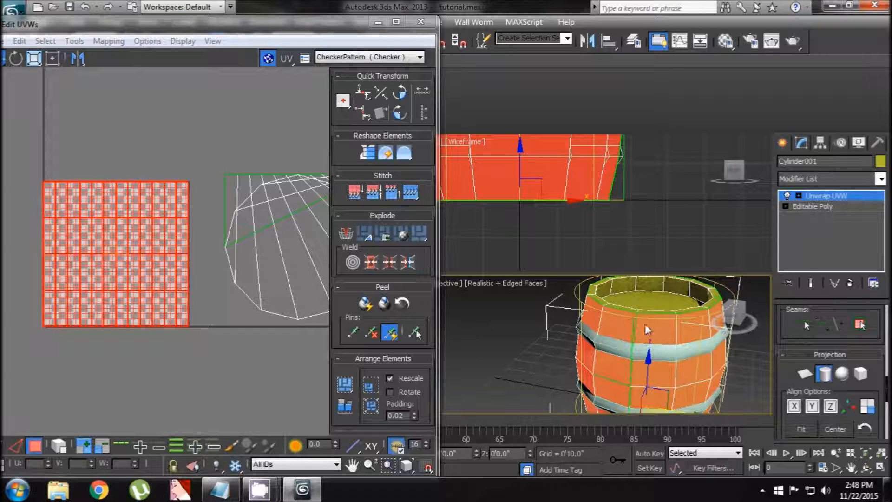
alt+middle_drag(631, 361, 630, 298)
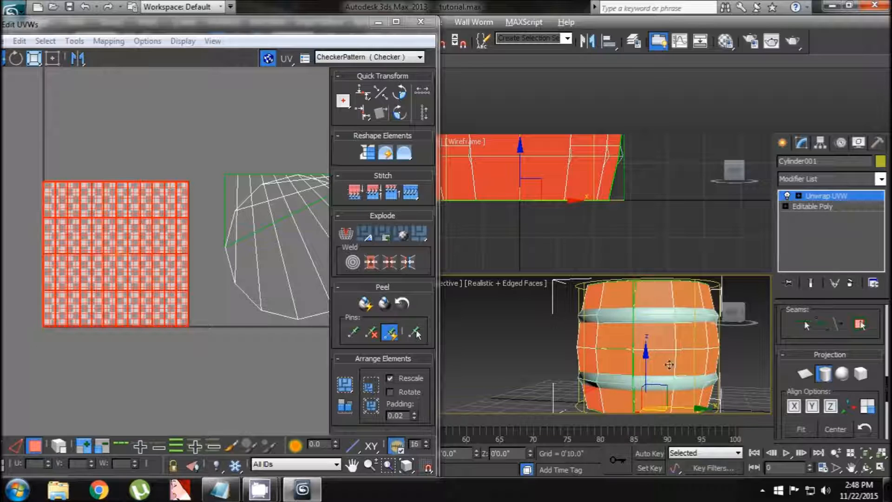
drag(734, 321, 596, 364)
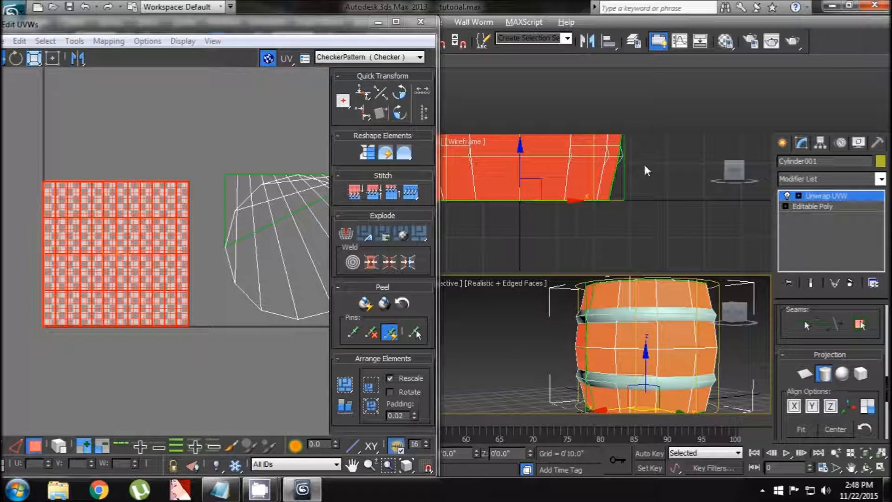
Rotate the cylindrical projection gizmo about its Z axis to line up the seam with the barrel's vertical edges
click(379, 22)
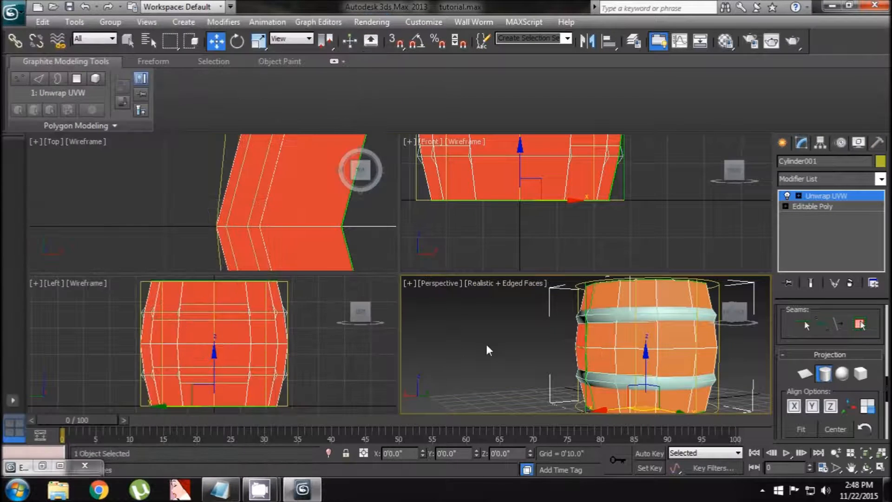
click(237, 41)
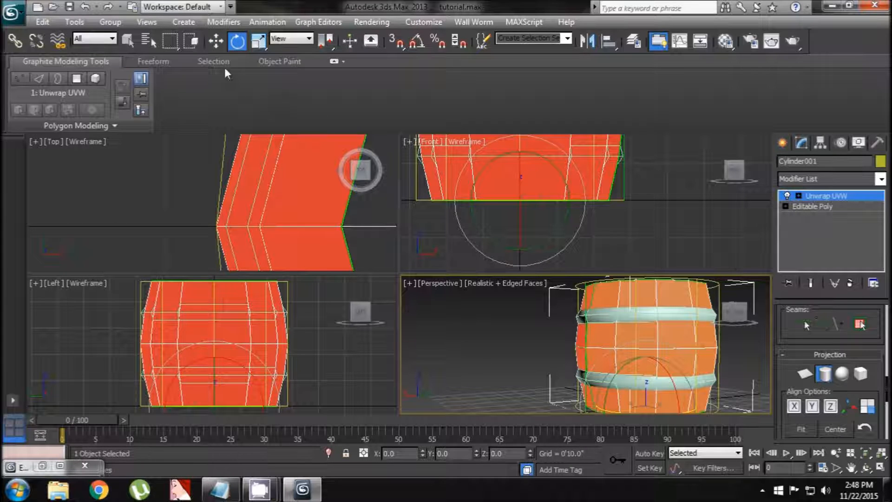
alt+middle_drag(651, 339, 620, 365)
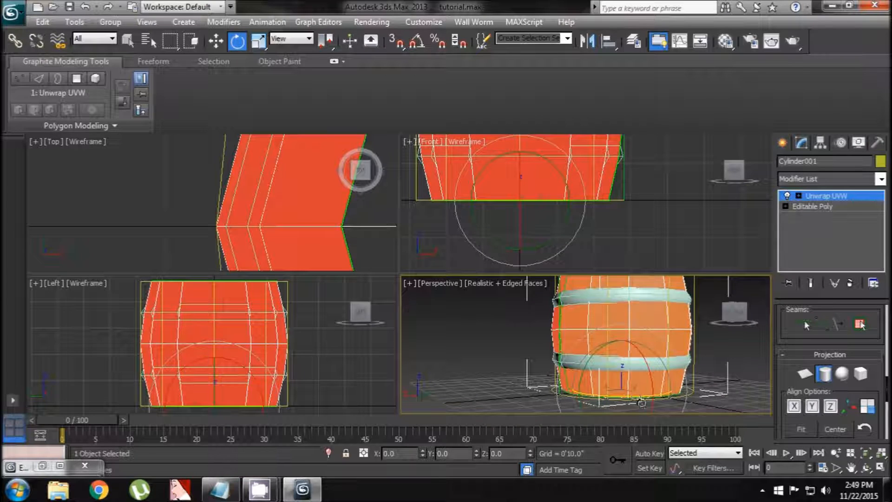
drag(635, 397, 638, 395)
drag(664, 397, 713, 401)
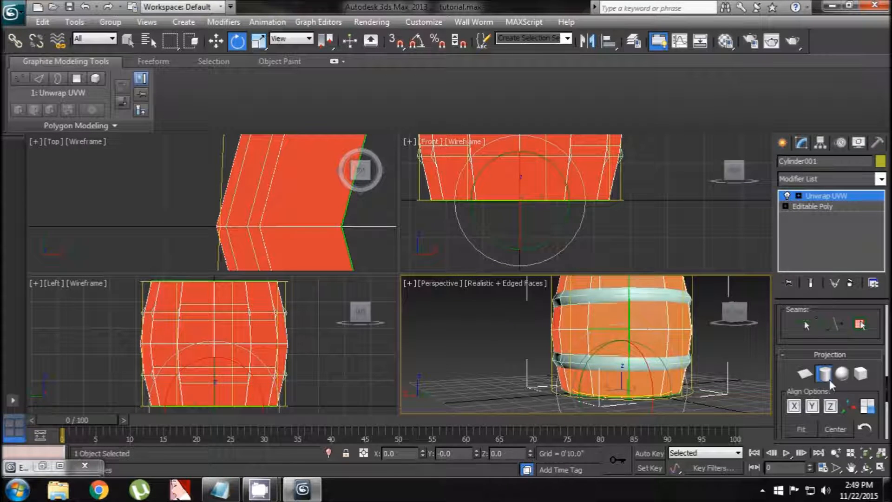
drag(633, 396, 679, 399)
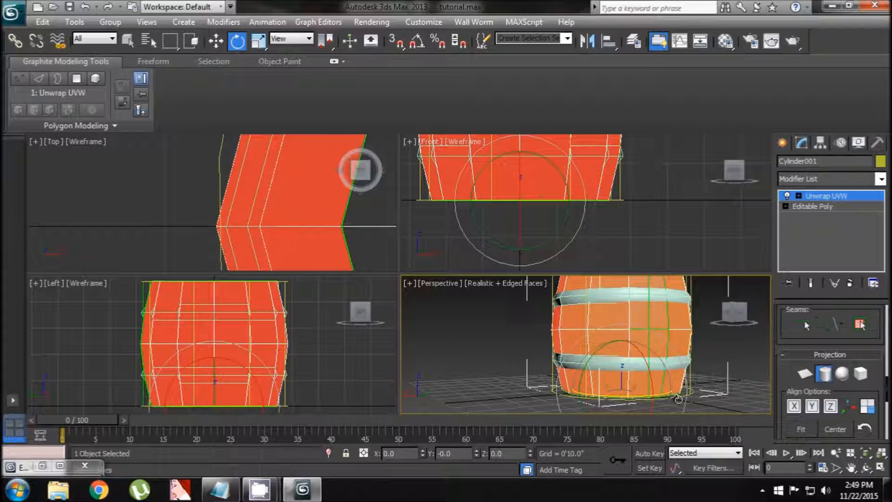
alt+middle_drag(679, 399, 640, 409)
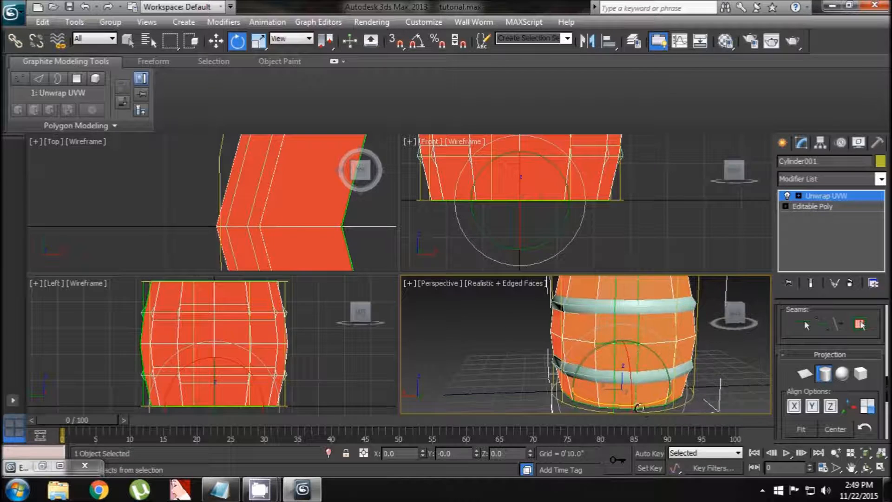
drag(633, 403, 648, 401)
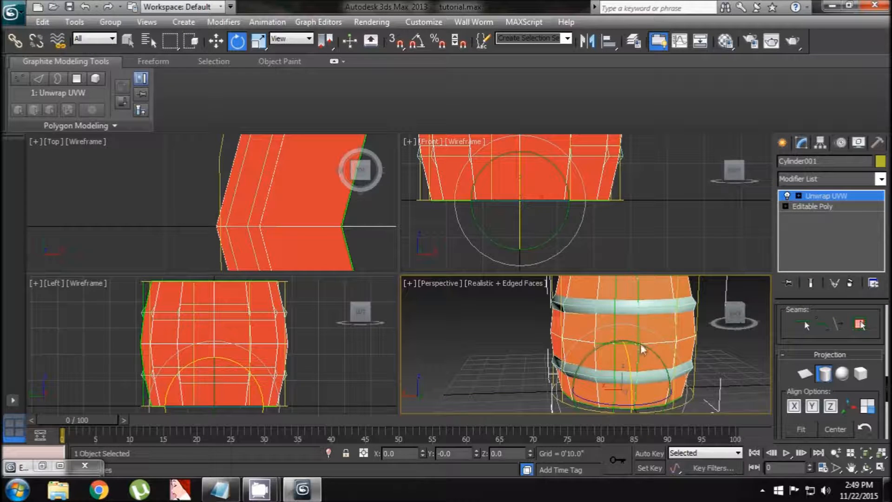
alt+middle_drag(656, 374, 627, 406)
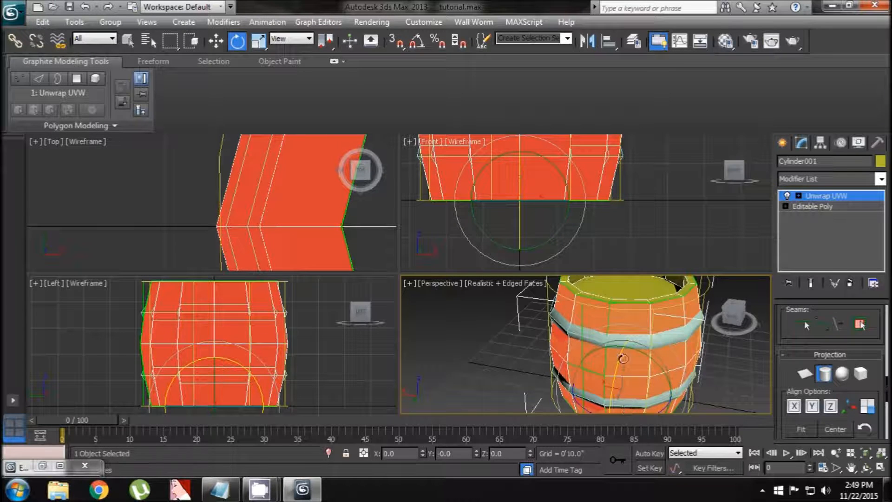
alt+middle_drag(621, 325, 634, 291)
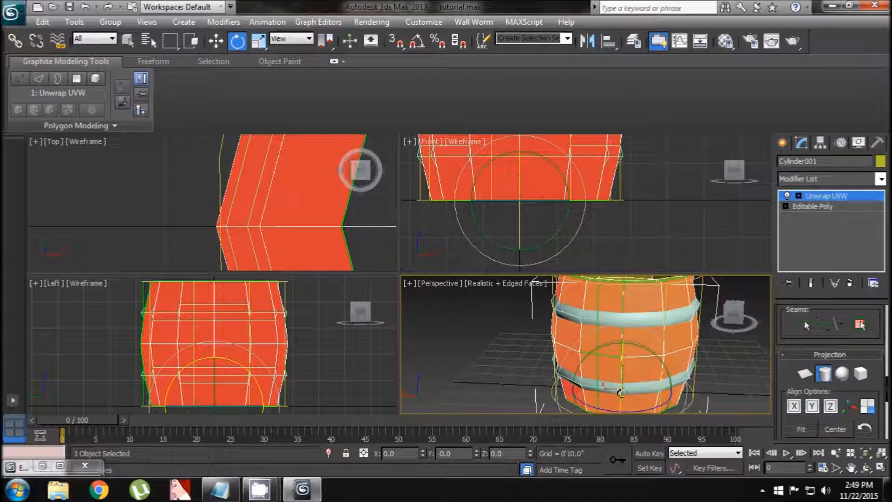
End the cylindrical projection, arrange the UV editor beside the perspective view and clear the face selection
click(62, 466)
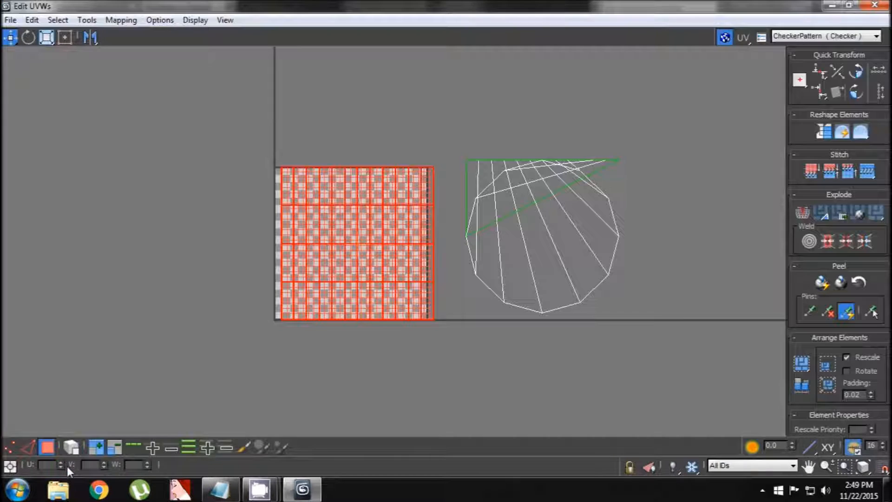
middle_drag(276, 315, 238, 327)
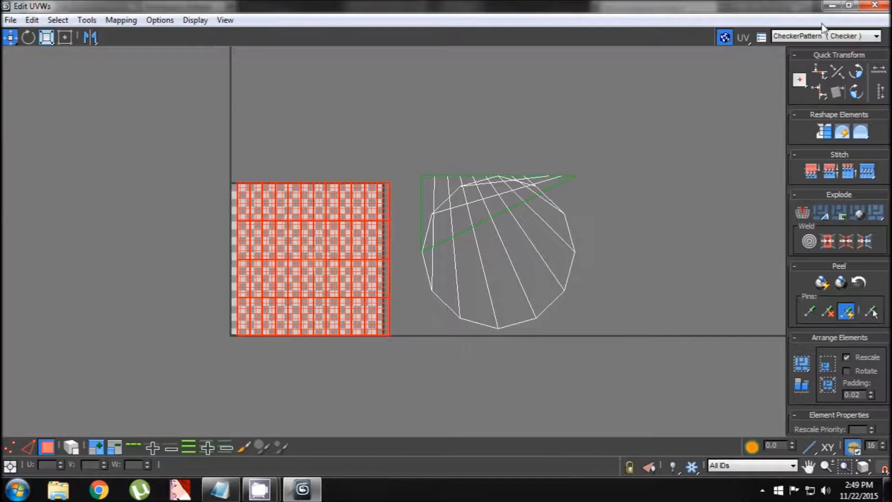
click(849, 4)
click(834, 377)
drag(242, 23, 334, 22)
click(234, 391)
Stitch the split vertices between the barrel shell's outermost UV column and the neighbouring faces using Stitch Custom
scroll(244, 288, up, 4)
scroll(253, 298, up, 3)
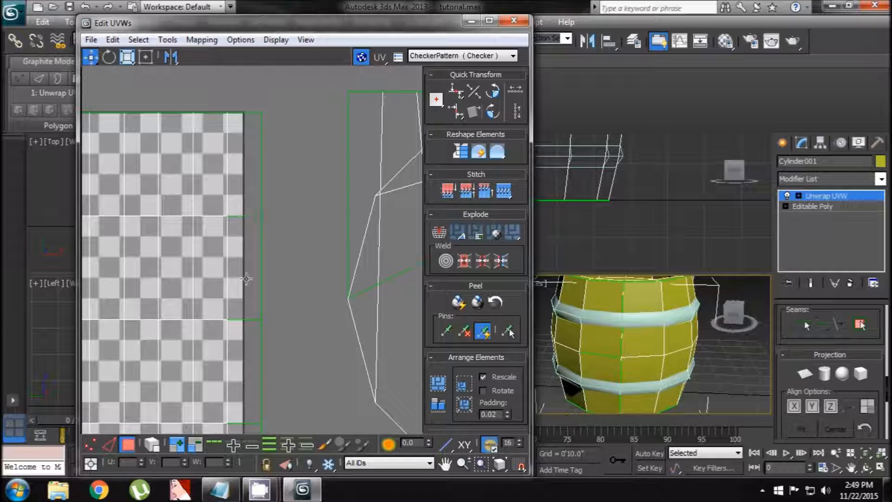
click(90, 444)
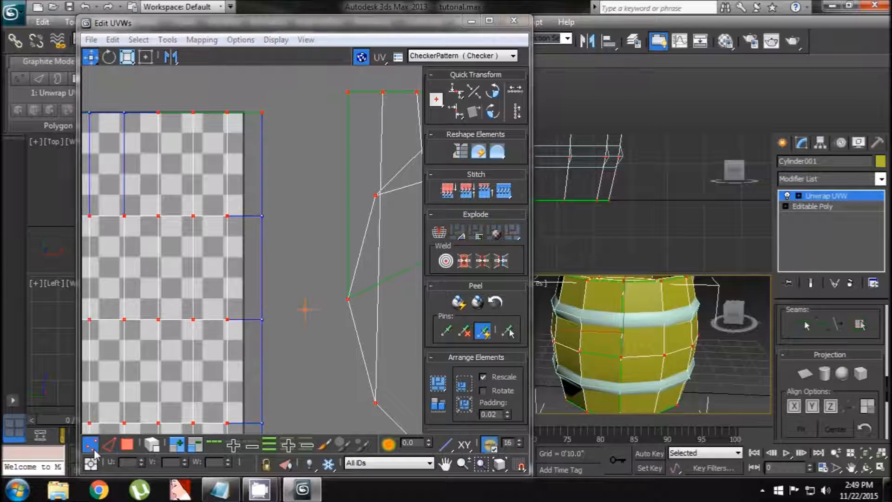
click(277, 236)
click(261, 216)
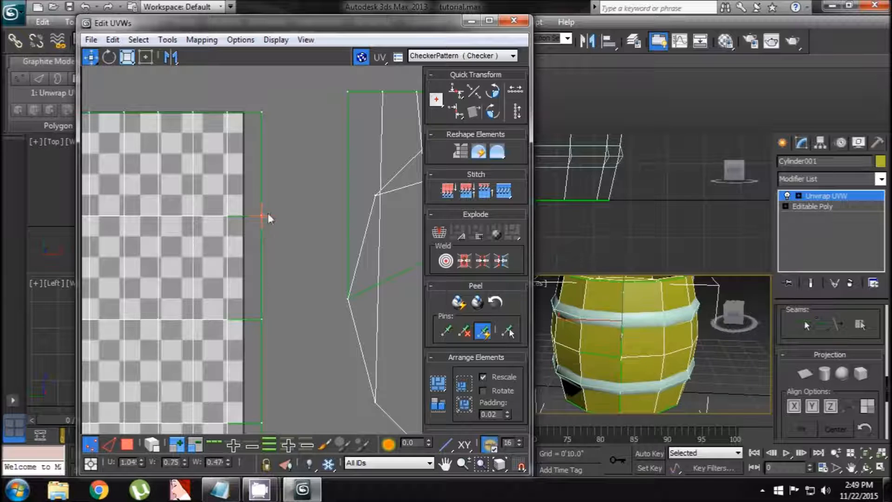
click(509, 192)
middle_drag(251, 255, 261, 243)
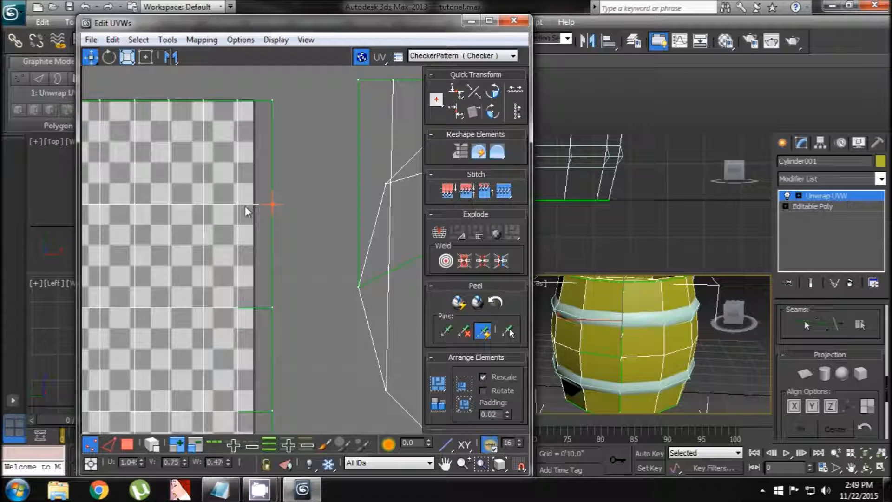
click(272, 308)
click(269, 407)
click(274, 306)
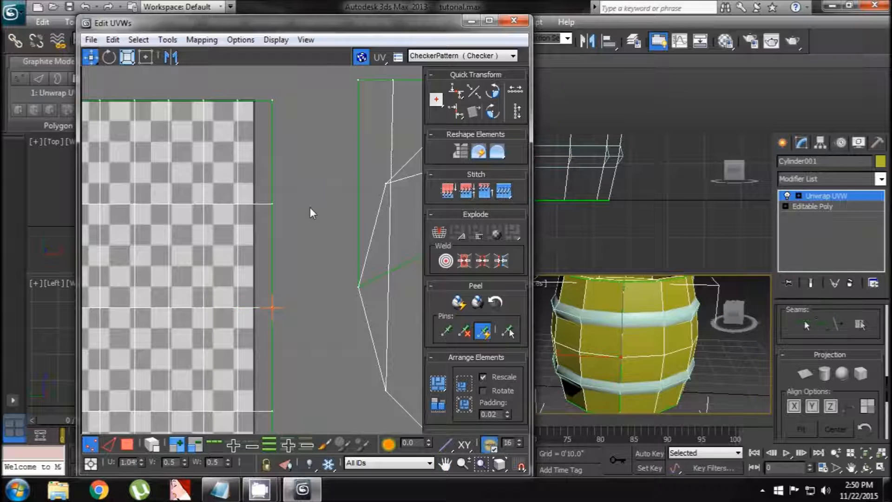
Select all faces of the barrel body's UV shell and display CheckerPattern (Checker) on the model
scroll(311, 208, down, 3)
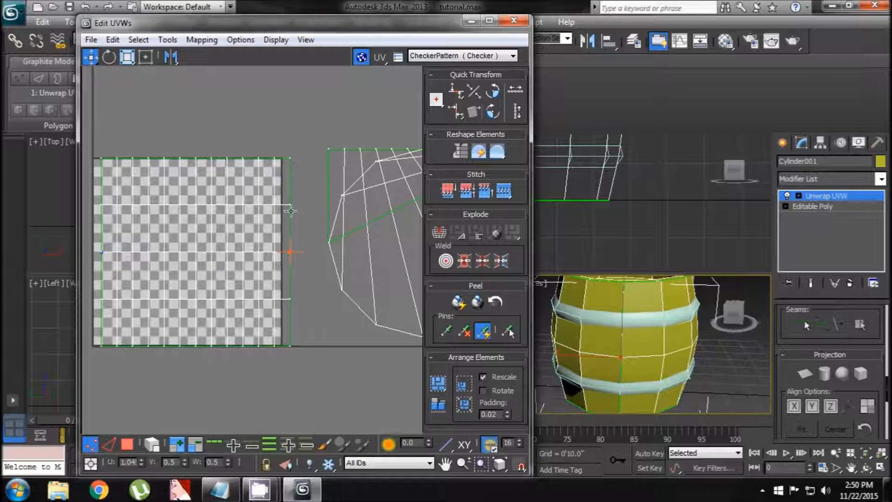
scroll(86, 252, down, 1)
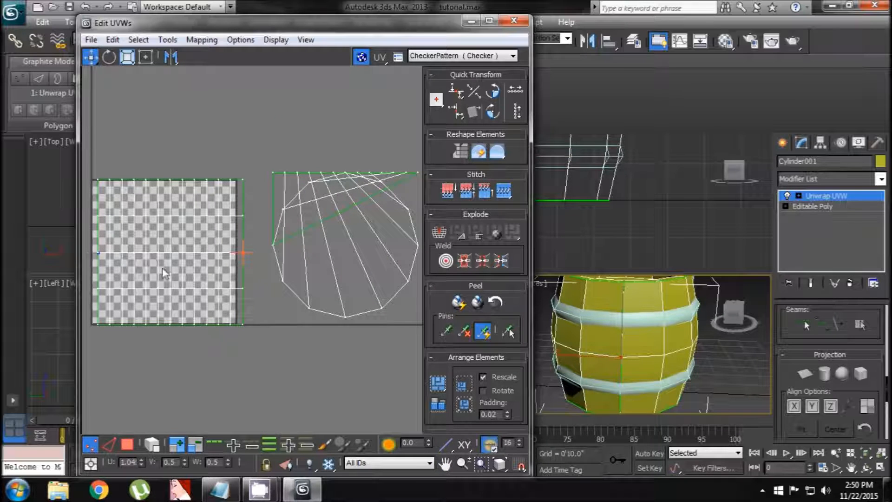
middle_drag(148, 266, 191, 252)
scroll(179, 260, up, 1)
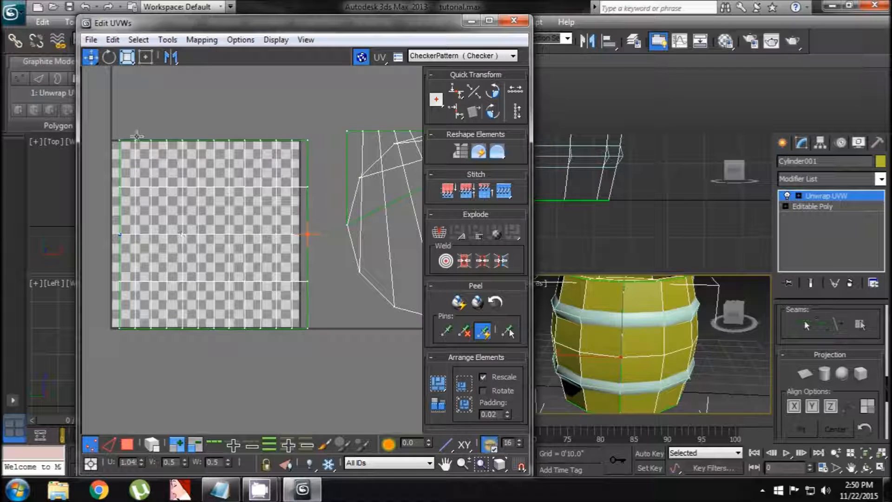
click(127, 444)
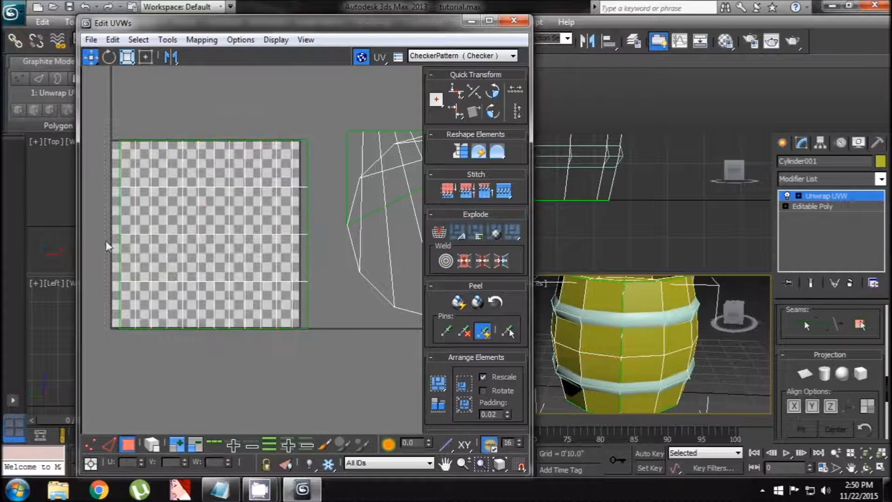
key(ctrl+a)
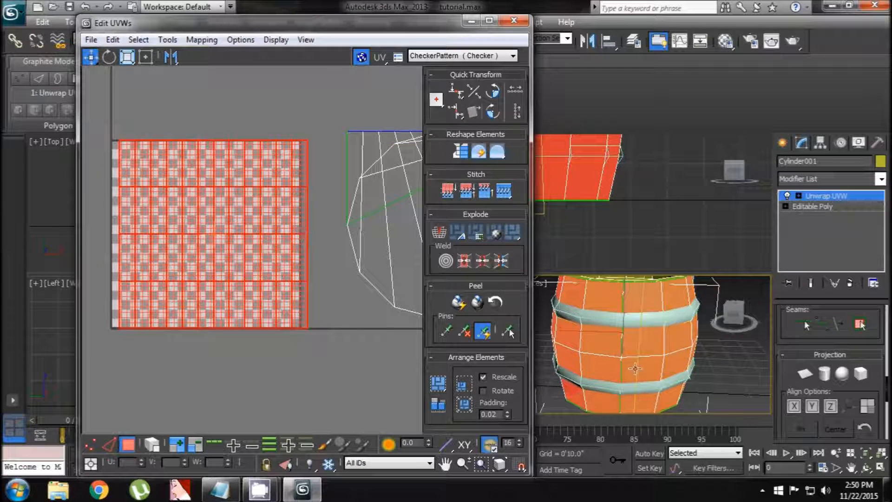
click(513, 56)
click(467, 73)
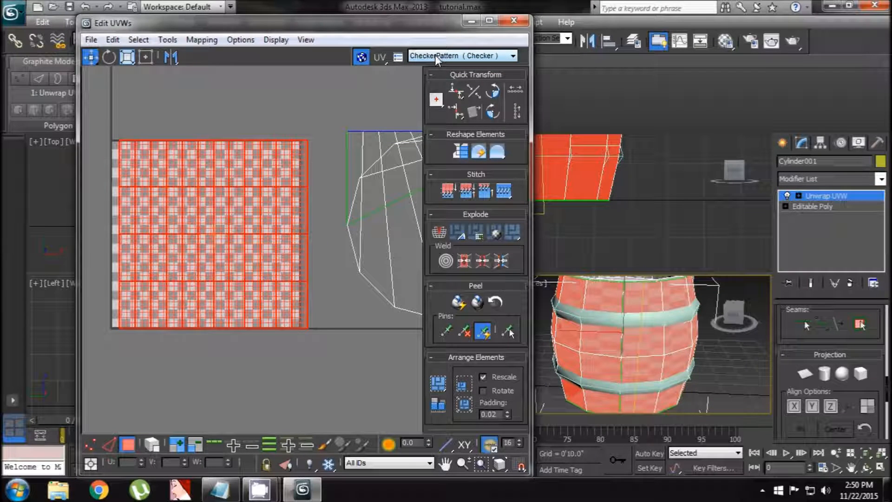
alt+middle_drag(654, 352, 662, 368)
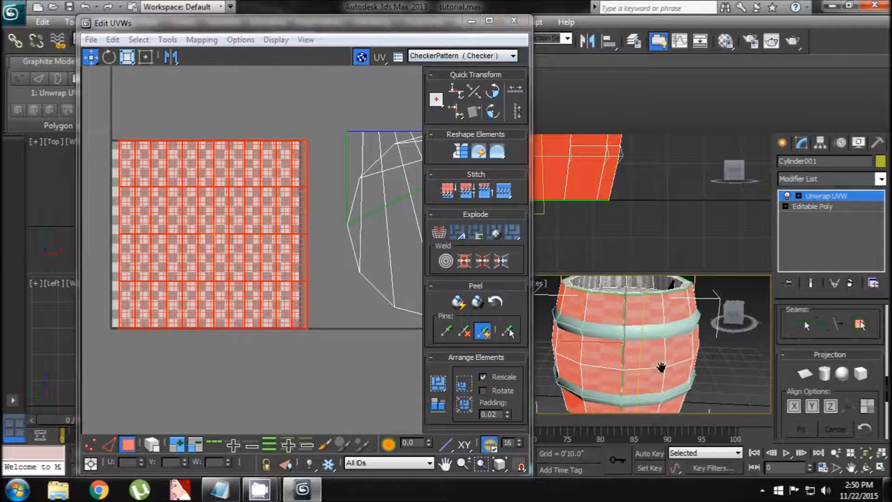
scroll(633, 312, up, 3)
scroll(633, 312, down, 3)
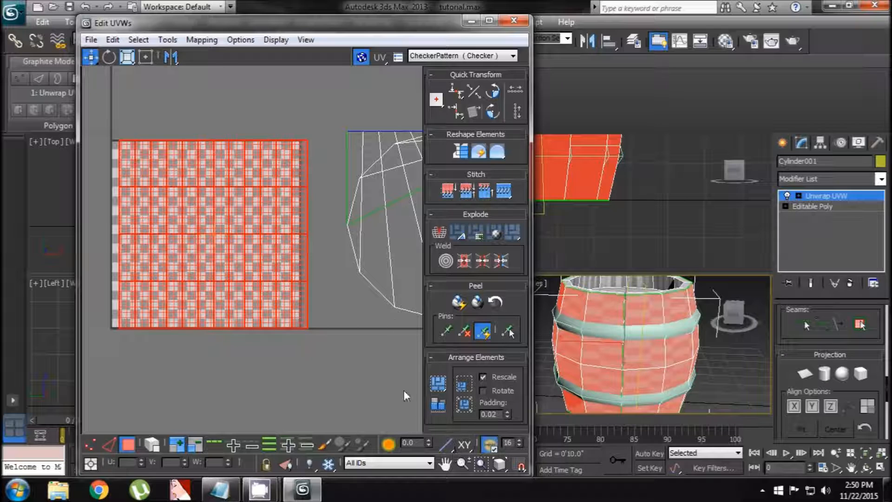
Relax the selected barrel body UVs with Relax By Face Angles
click(202, 40)
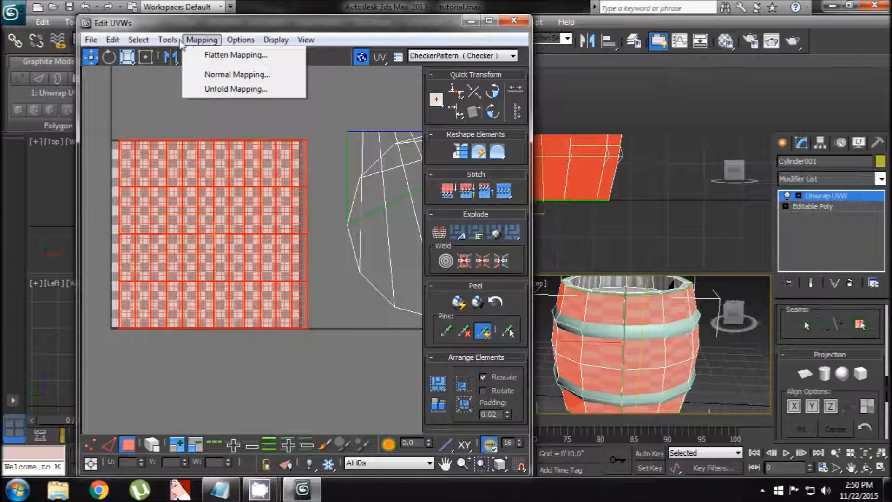
mouse_move(167, 40)
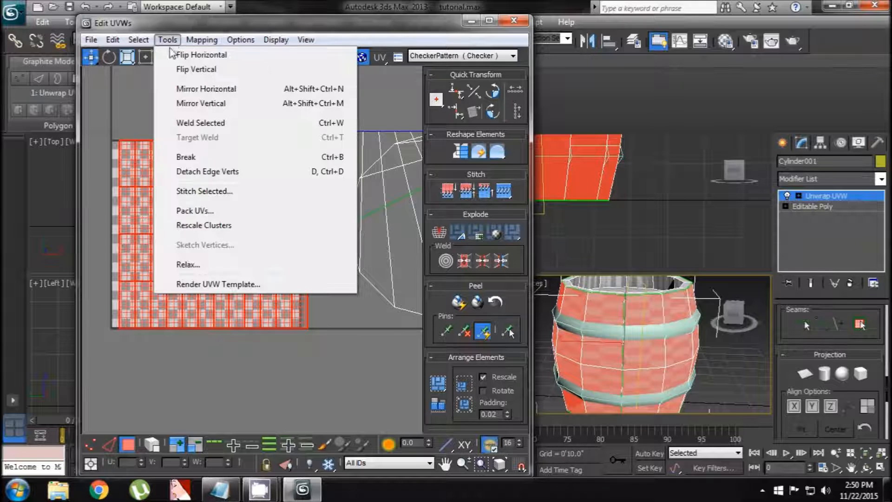
click(187, 265)
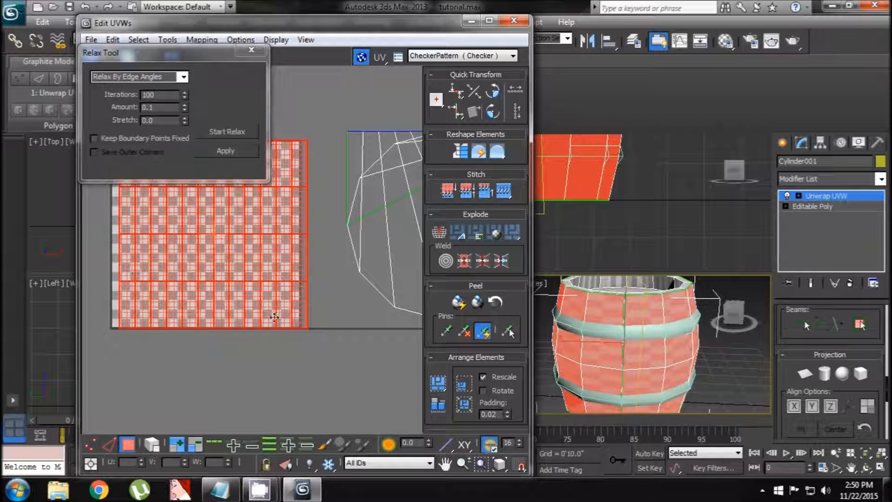
click(184, 77)
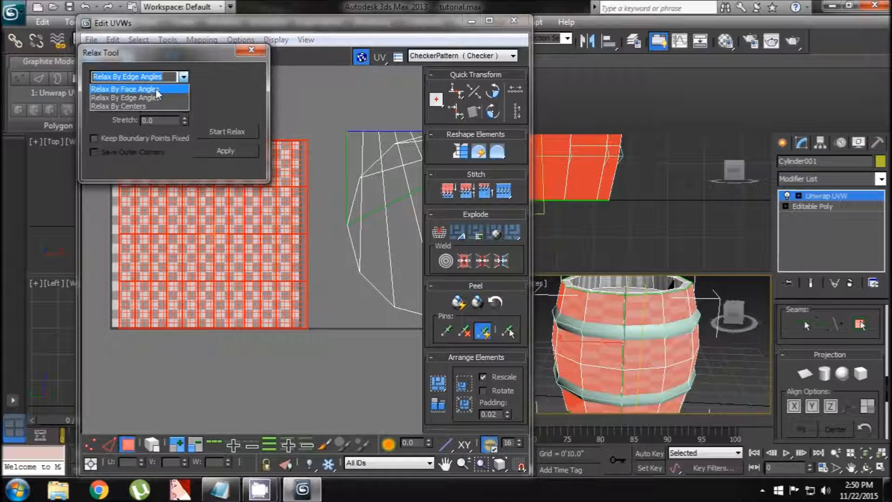
click(156, 89)
click(218, 132)
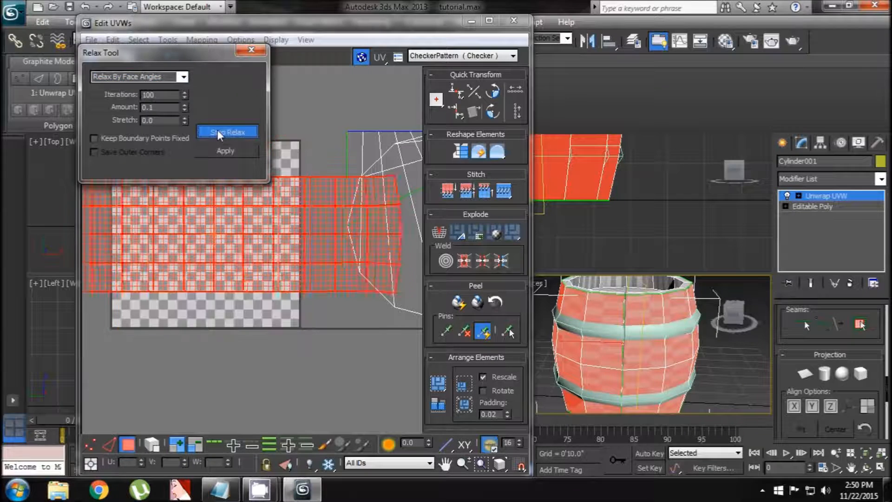
click(252, 50)
Scale the relaxed UV shell to span the checker tile's width and move it against the tile's lower edge
middle_drag(259, 215, 267, 212)
click(126, 60)
drag(217, 192, 202, 283)
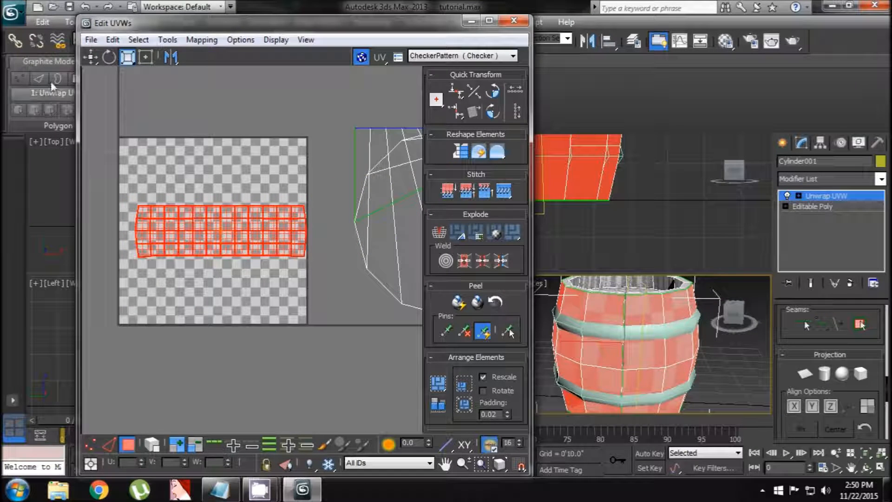
drag(198, 236, 205, 289)
click(91, 57)
click(126, 57)
drag(203, 285, 227, 282)
click(91, 57)
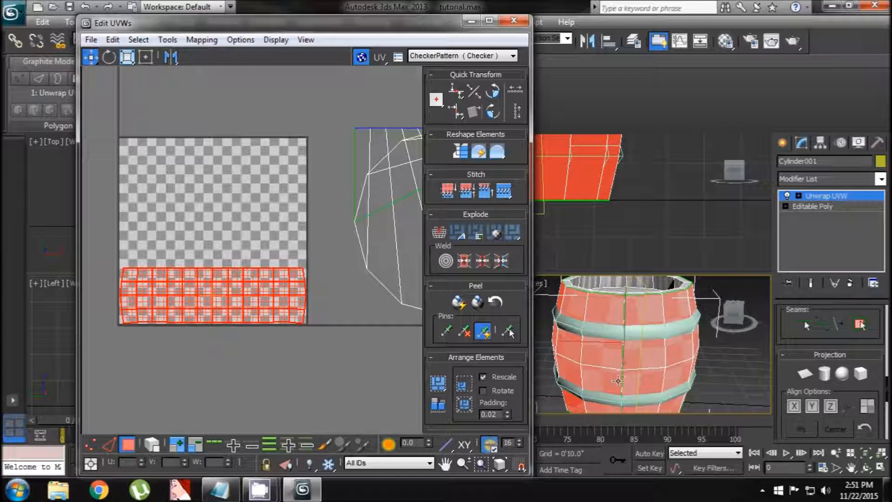
Examine the checker pattern and the seam around the barrel for stretching in the perspective view
alt+middle_drag(620, 374, 602, 294)
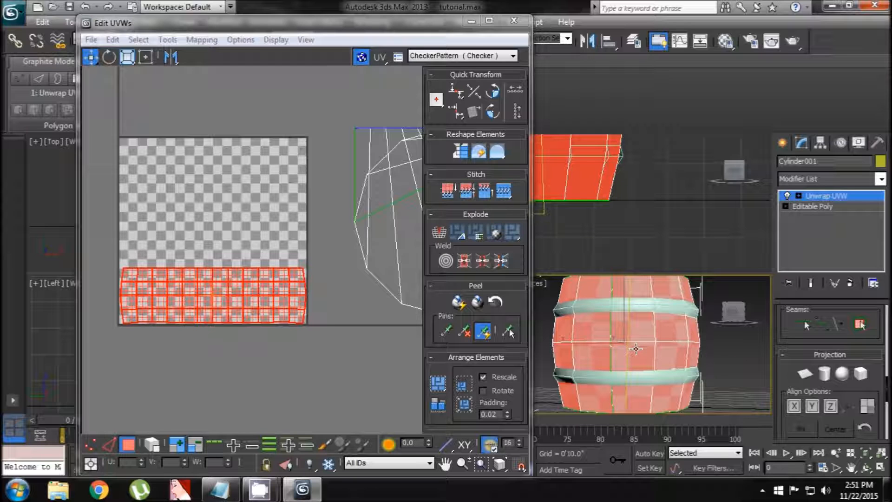
alt+middle_drag(637, 354, 604, 379)
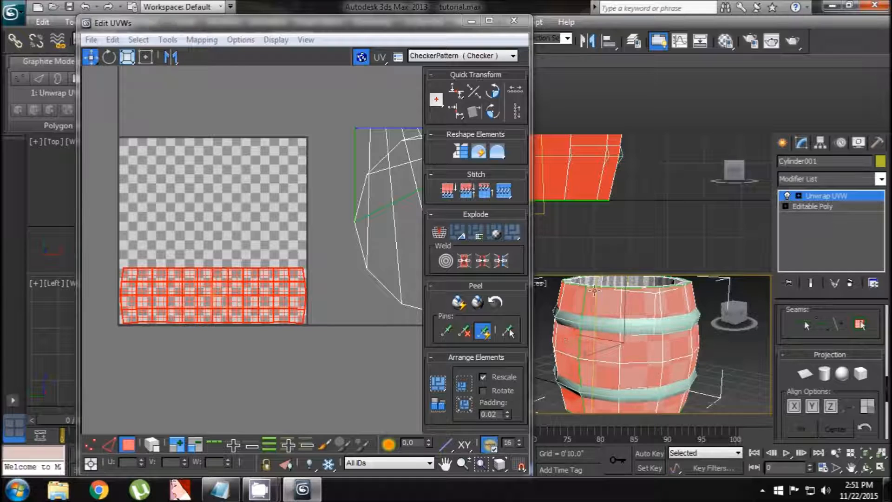
alt+middle_drag(626, 370, 574, 350)
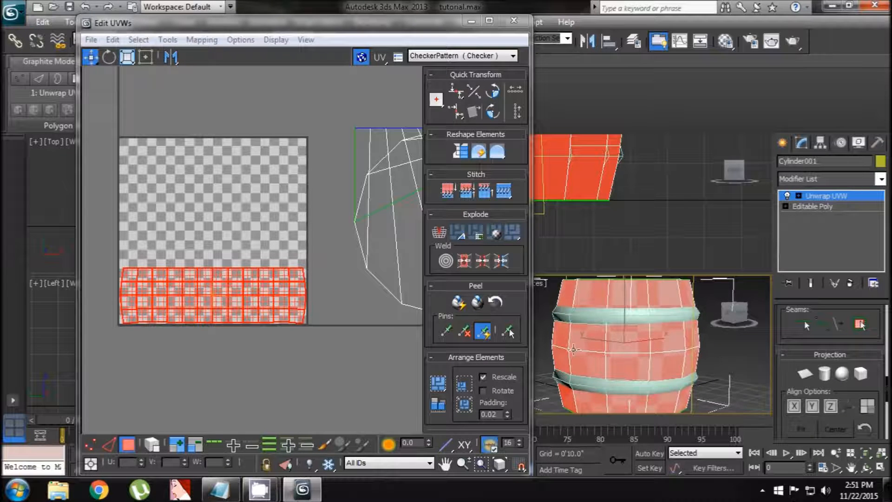
alt+middle_drag(665, 354, 529, 386)
alt+middle_drag(635, 369, 603, 310)
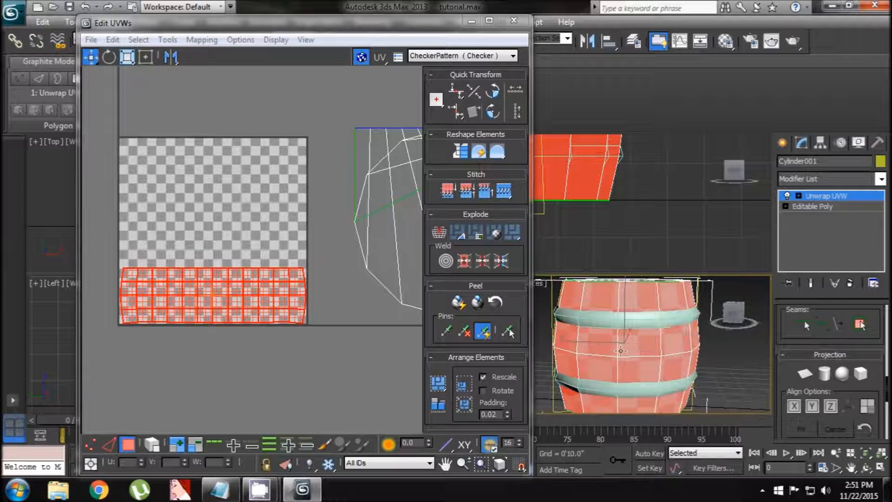
Select the barrel's round lid face and apply a planar projection to it
middle_drag(239, 255, 221, 270)
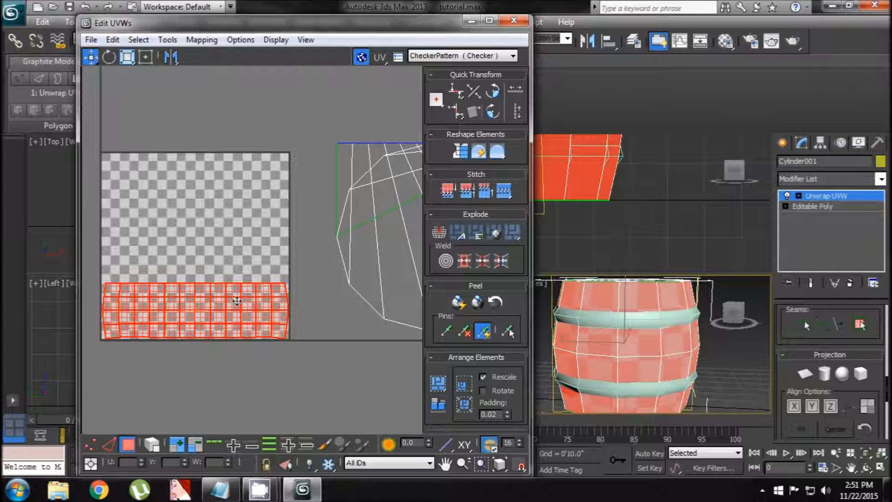
scroll(308, 303, down, 2)
middle_drag(627, 350, 632, 435)
click(630, 330)
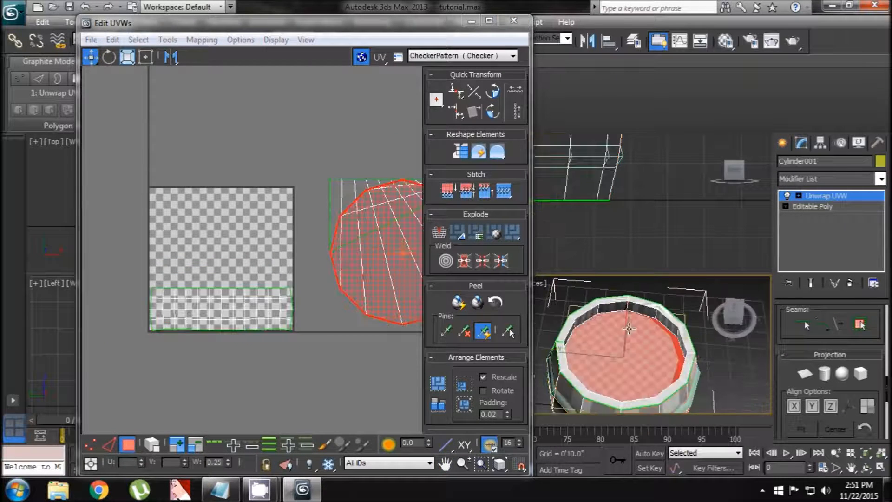
click(810, 378)
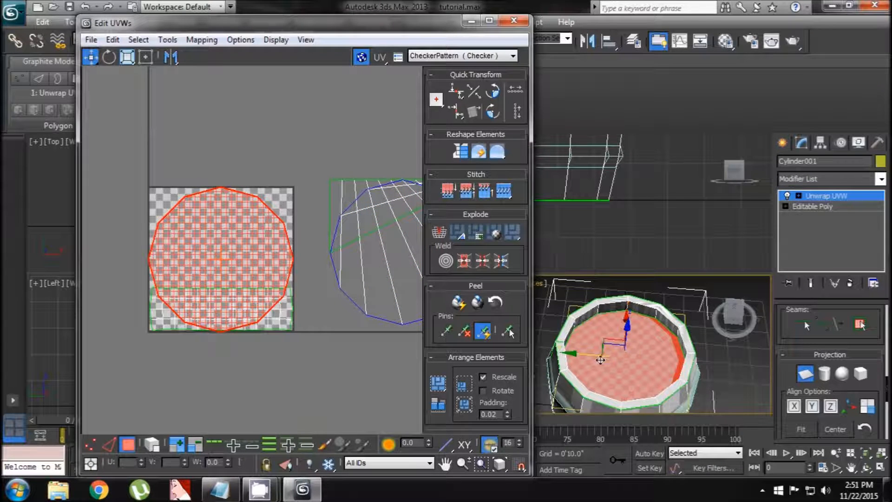
mouse_move(655, 392)
alt+middle_down()
mouse_move(659, 370)
mouse_move(628, 352)
mouse_move(653, 395)
alt+middle_up()
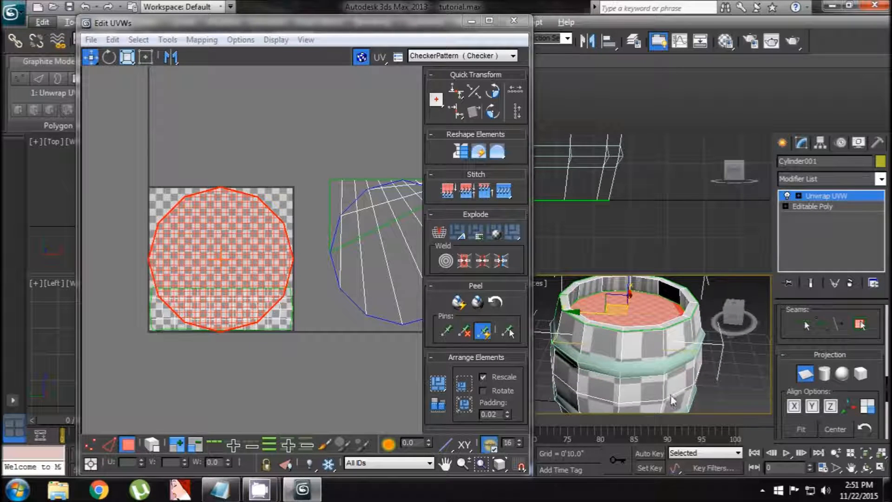
Finish the lid's planar projection and scale its UV circle down to about a fifth of the checker tile's width
click(143, 152)
click(127, 57)
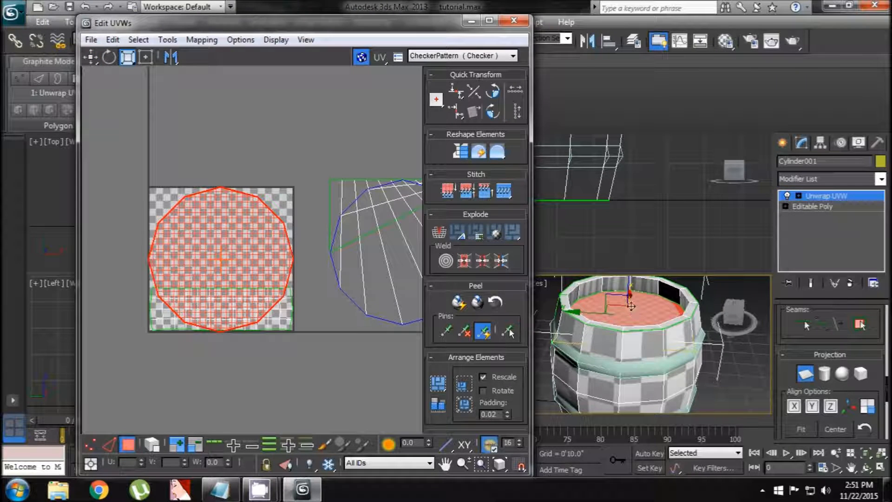
click(806, 375)
click(805, 378)
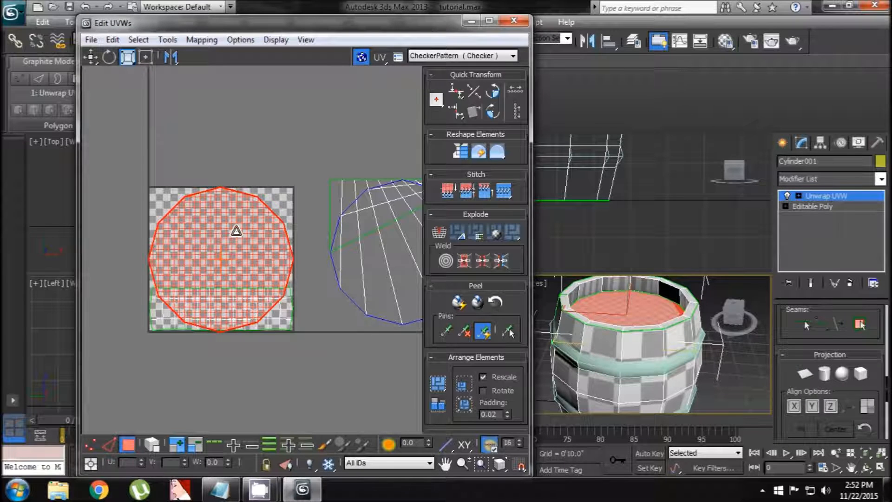
drag(237, 231, 254, 330)
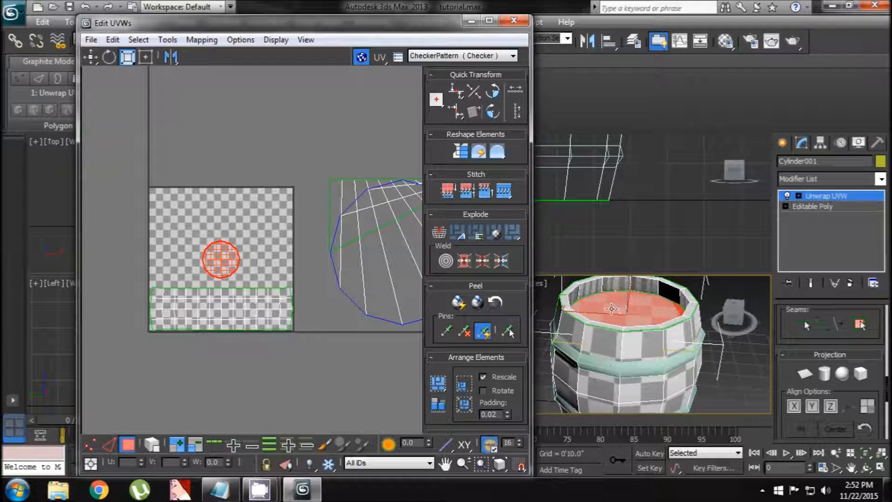
drag(225, 254, 222, 284)
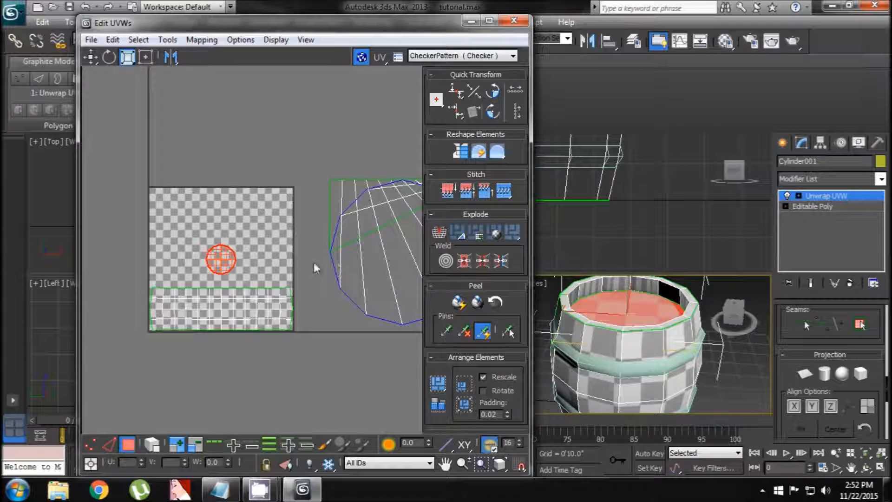
drag(219, 251, 220, 248)
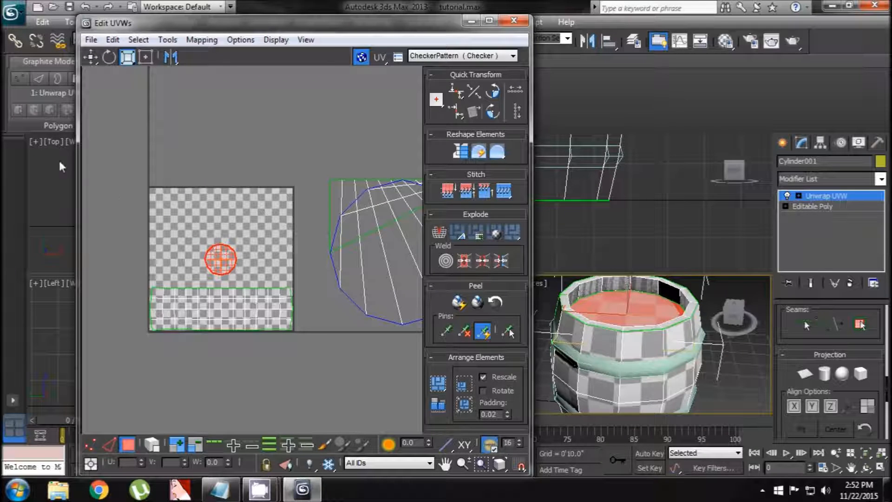
Move the lid's UV circle to the left side of the checker tile, just above the body shell
click(91, 57)
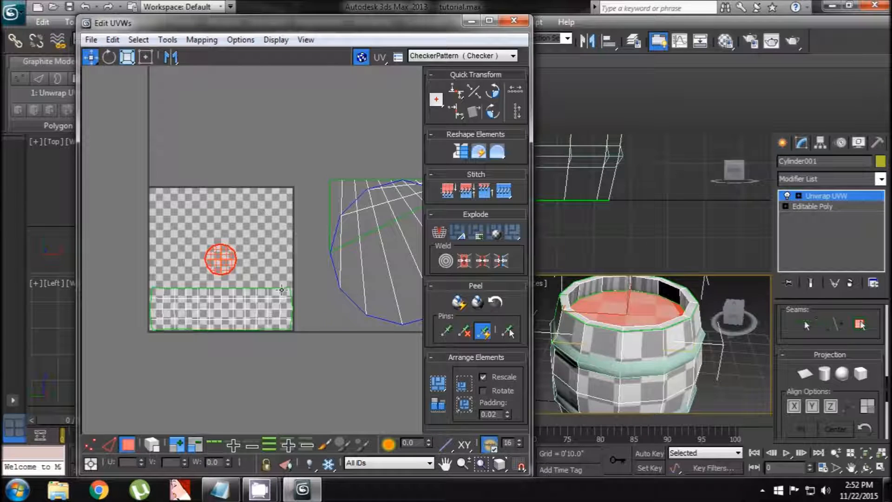
middle_drag(225, 262, 258, 252)
drag(258, 253, 210, 252)
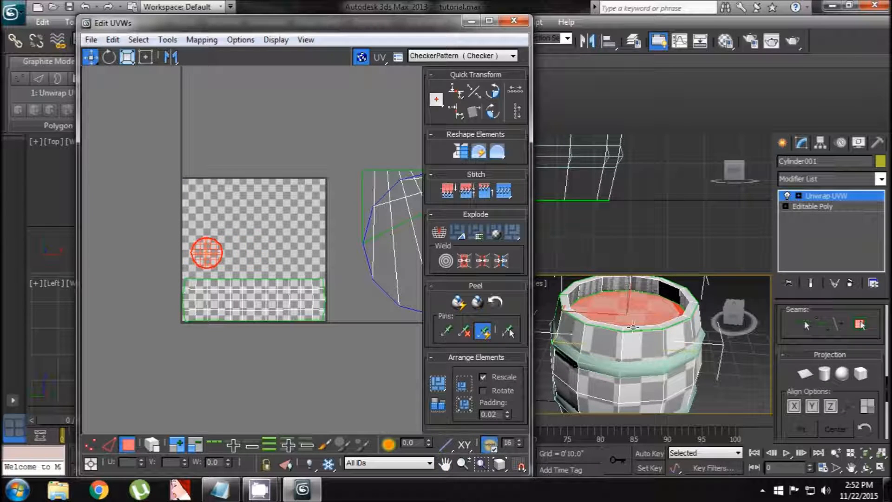
Select the ring of faces on the barrel's upper rim and apply a planar projection to it
click(670, 326)
ctrl+click(657, 327)
ctrl+click(611, 327)
ctrl+click(574, 315)
ctrl+click(567, 301)
ctrl+click(572, 289)
alt+middle_drag(587, 298, 653, 298)
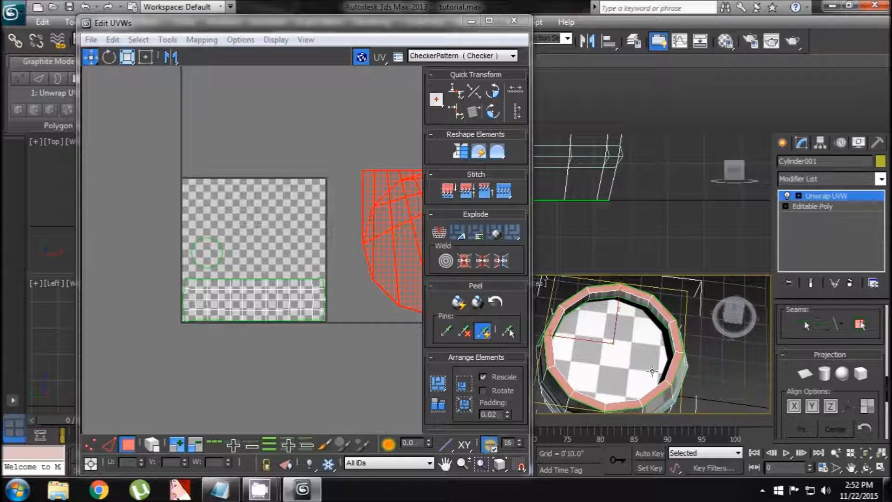
click(809, 377)
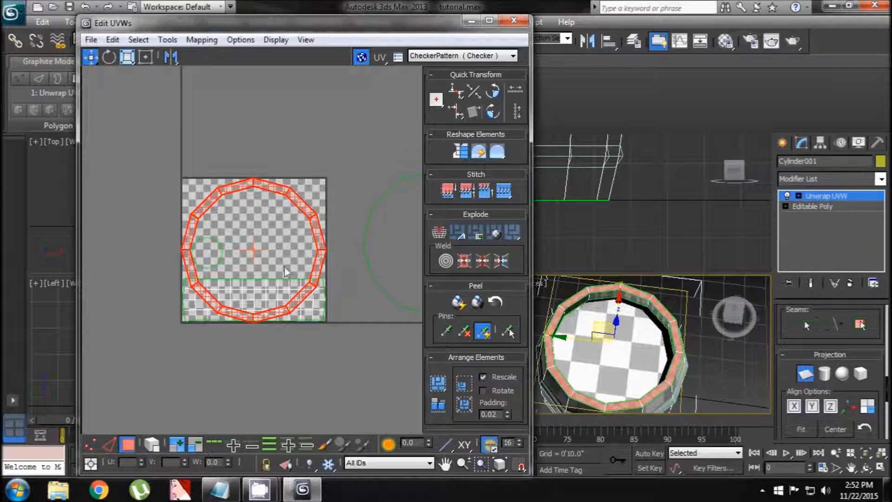
Finish the rim's planar projection and scale its UV ring down to about a quarter of the checker tile's width
click(126, 54)
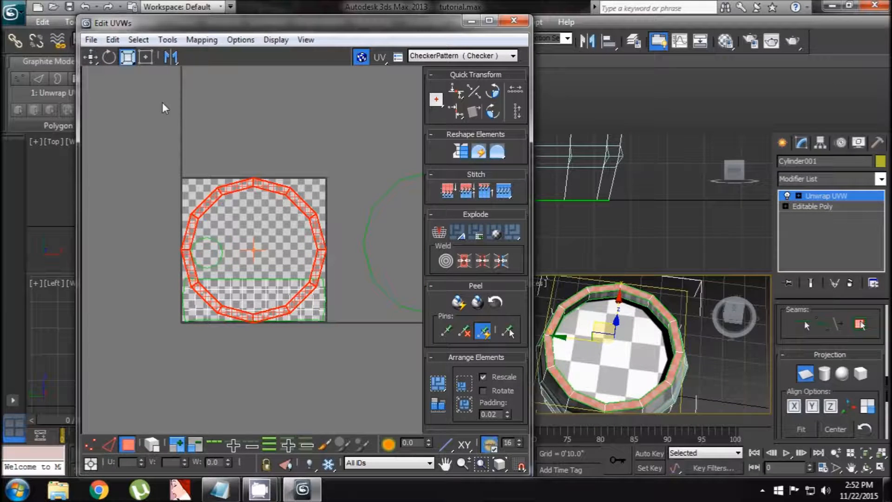
click(812, 375)
click(304, 219)
drag(288, 193, 242, 358)
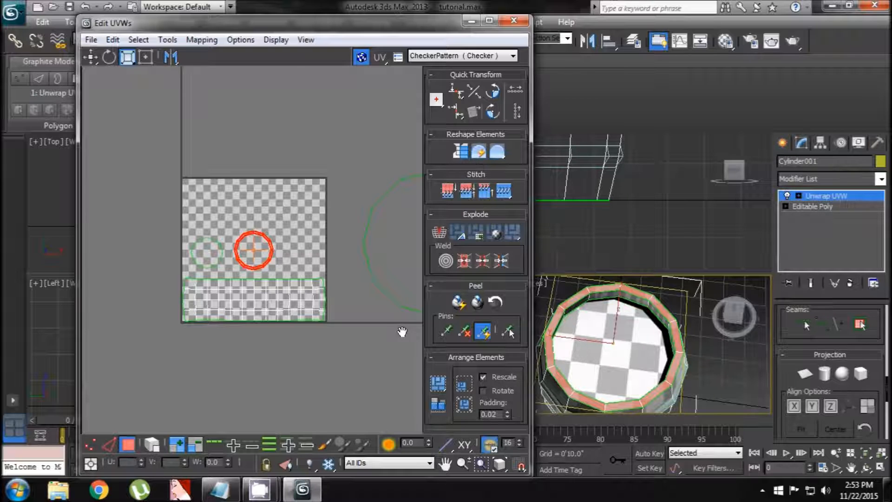
Move the rim's UV ring so that it surrounds the lid's UV circle
click(205, 244)
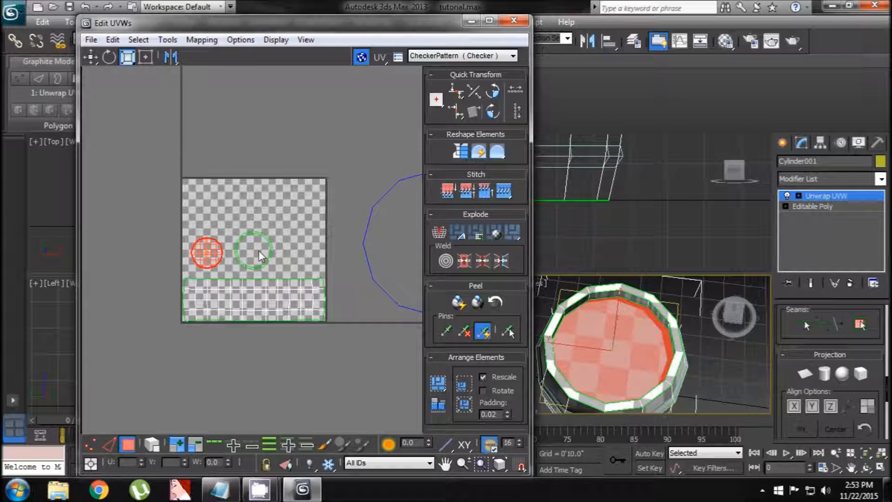
click(271, 253)
drag(229, 266, 229, 272)
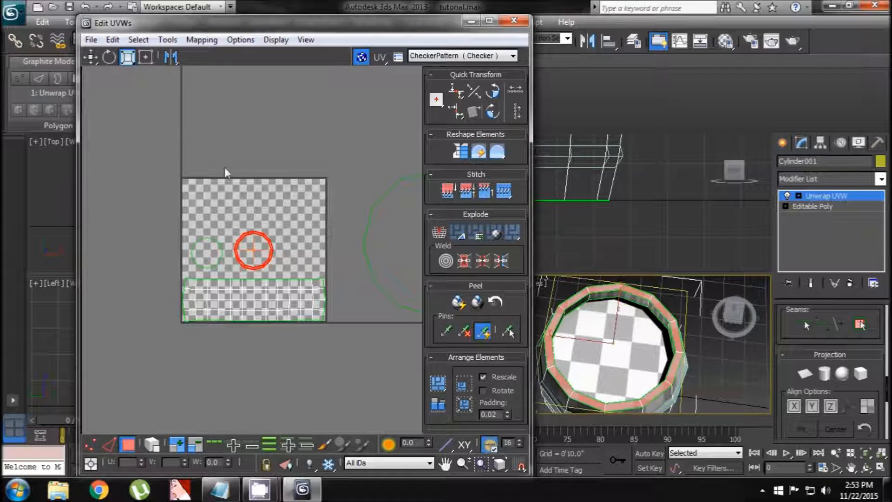
click(127, 58)
scroll(321, 242, up, 3)
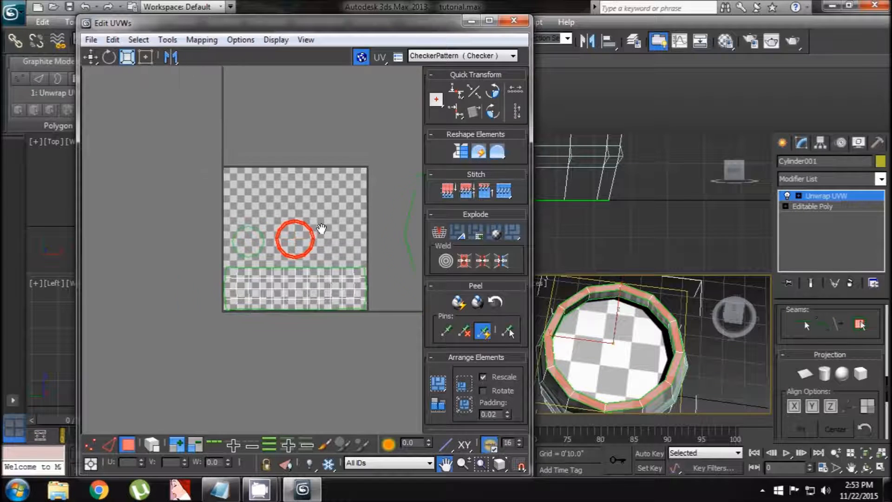
click(132, 444)
click(131, 444)
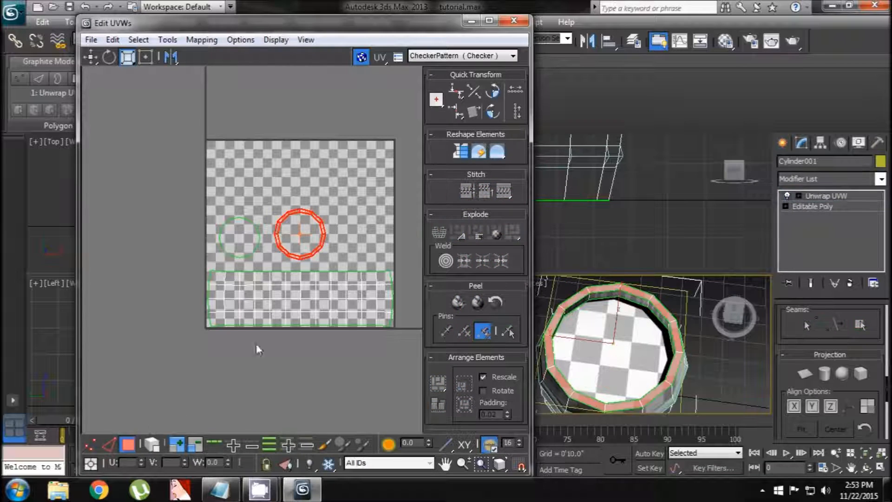
click(90, 56)
drag(308, 212, 253, 218)
Enlarge the rim's UV ring to clear the lid's circle and centre it around that circle
click(128, 57)
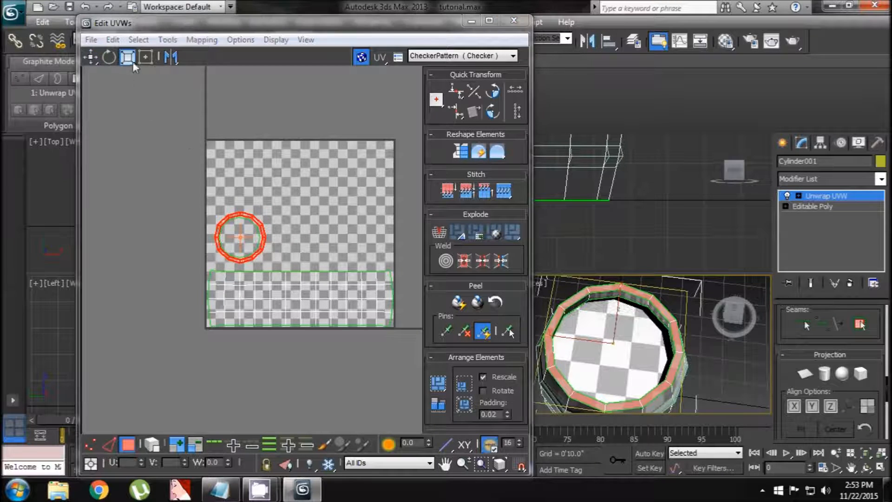
scroll(236, 218, up, 5)
drag(277, 219, 277, 214)
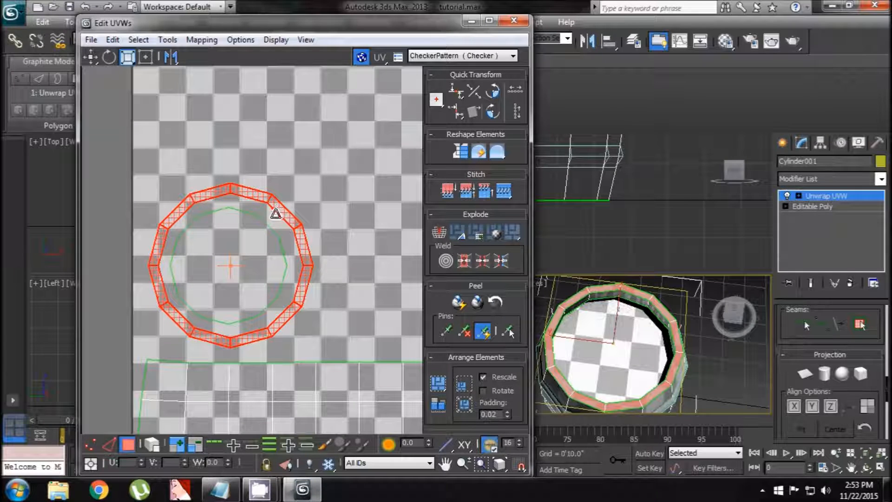
click(91, 56)
drag(264, 197, 262, 199)
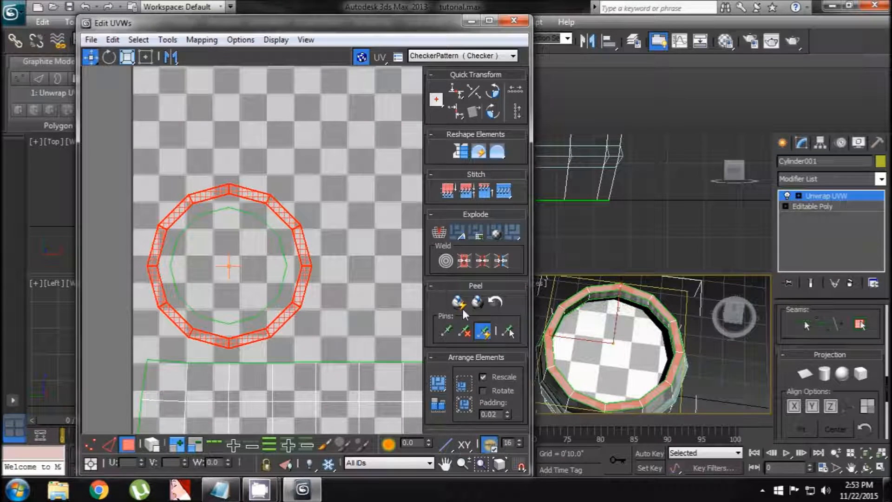
Select all the inner wall faces between the barrel's upper rim and its lid
click(732, 378)
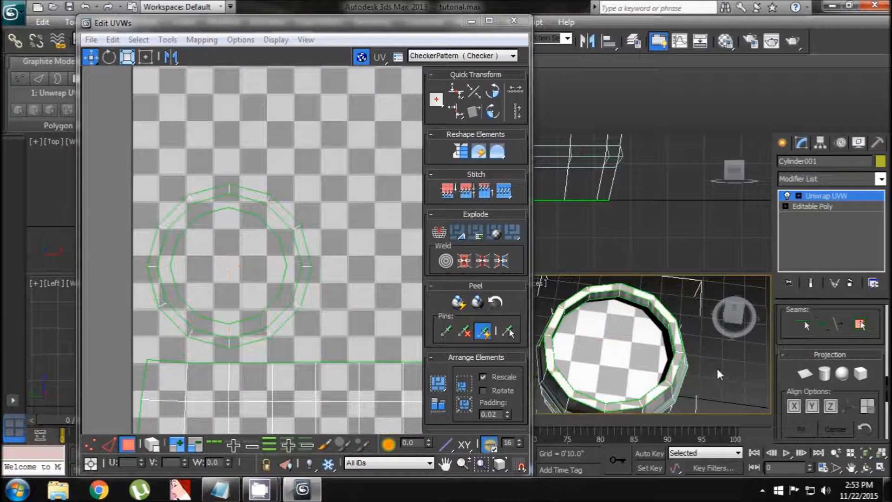
alt+middle_drag(706, 355, 720, 320)
click(619, 293)
ctrl+click(642, 301)
ctrl+click(660, 313)
alt+middle_drag(691, 350, 810, 353)
ctrl+click(687, 306)
ctrl+click(707, 325)
middle_drag(737, 368, 667, 371)
ctrl+click(634, 296)
ctrl+click(663, 309)
alt+middle_drag(663, 310, 763, 370)
ctrl+click(642, 299)
ctrl+click(664, 308)
ctrl+click(642, 292)
ctrl+click(660, 302)
alt+middle_drag(660, 302, 680, 297)
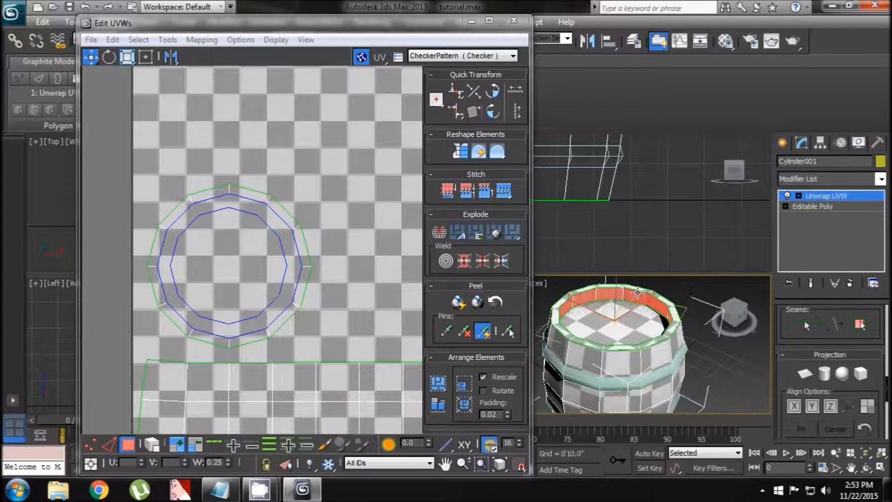
Apply a cylindrical projection to the inner wall faces and finish the mapping
click(826, 375)
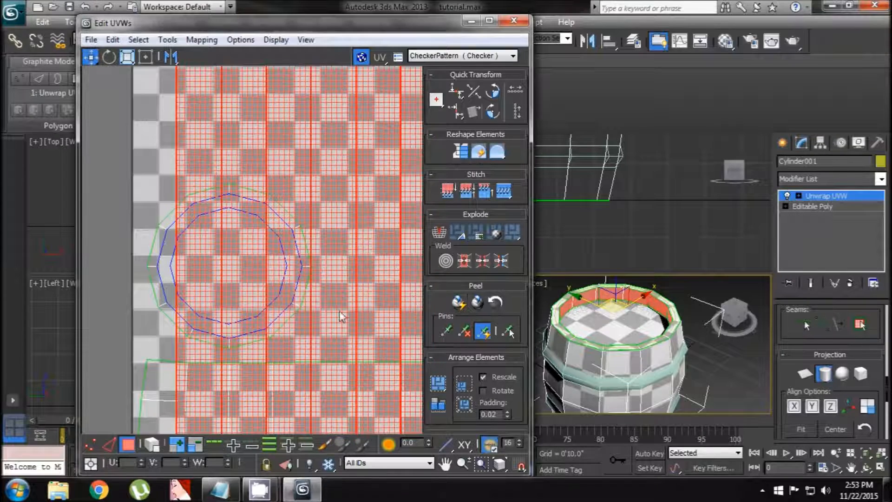
scroll(207, 265, down, 3)
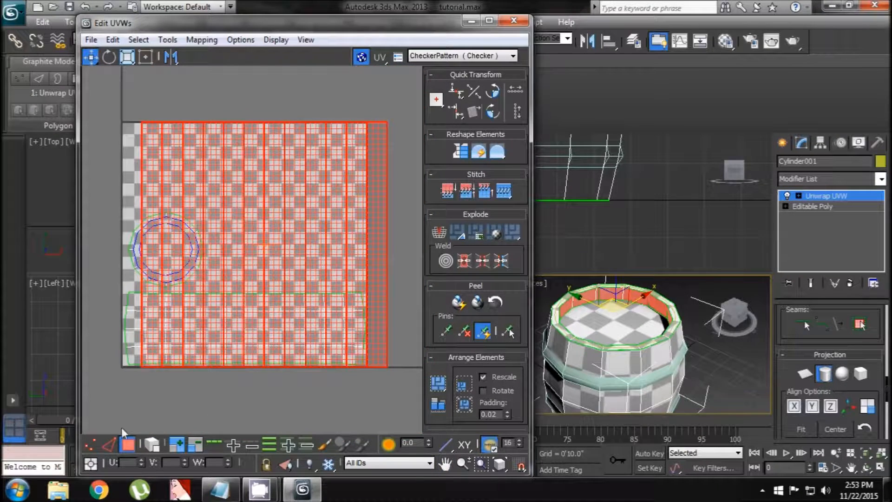
click(828, 374)
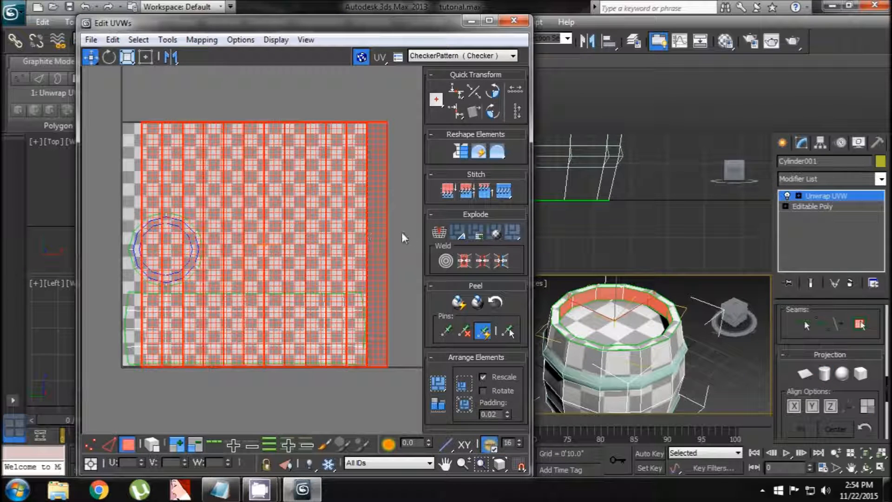
click(400, 335)
middle_drag(377, 274, 355, 297)
middle_drag(261, 235, 285, 235)
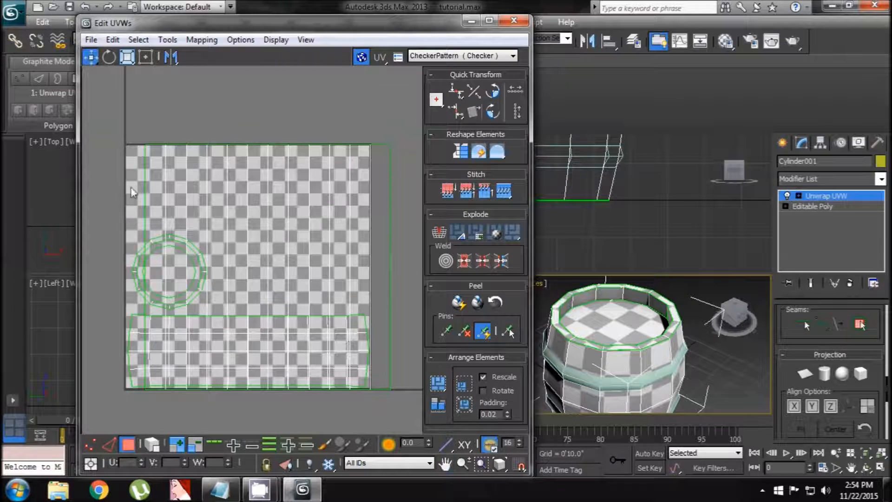
Select the inner wall's UV shell and relax it with Relax By Face Angles
drag(384, 194, 403, 192)
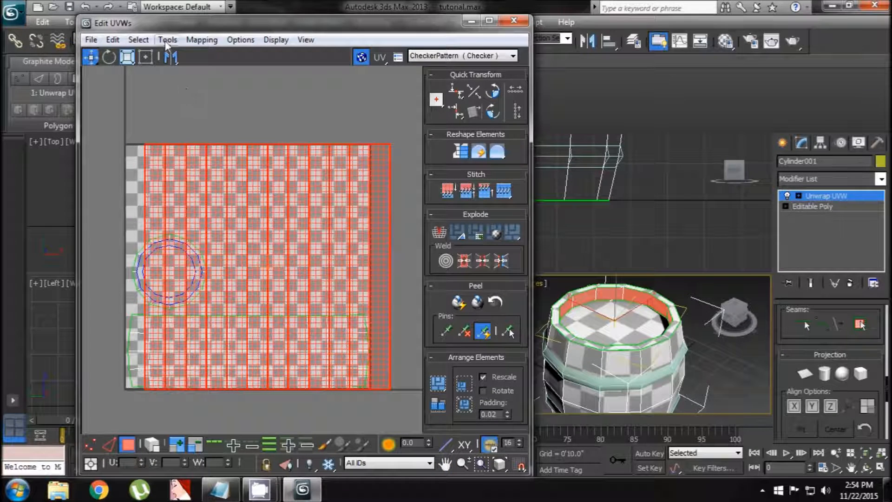
click(162, 45)
click(219, 259)
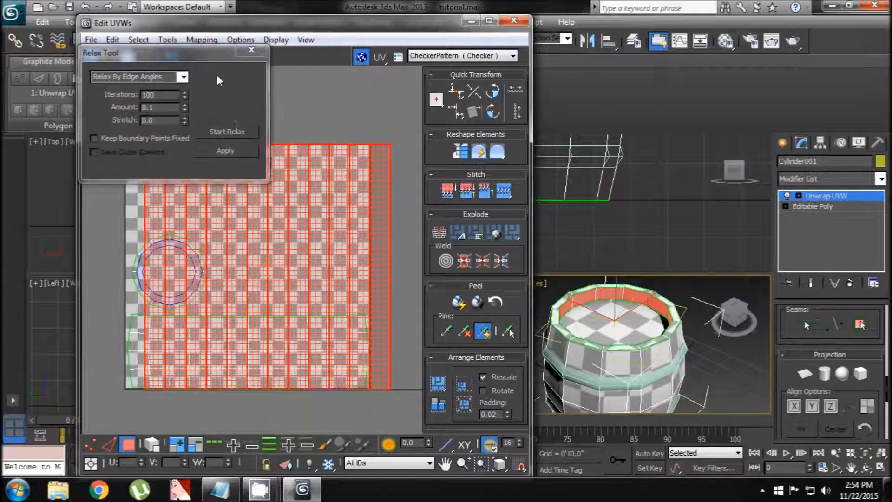
click(185, 77)
click(157, 89)
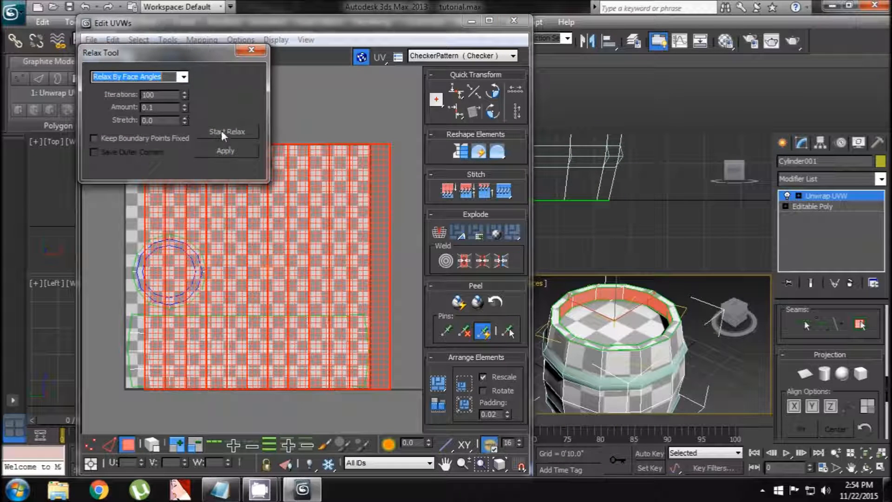
click(225, 131)
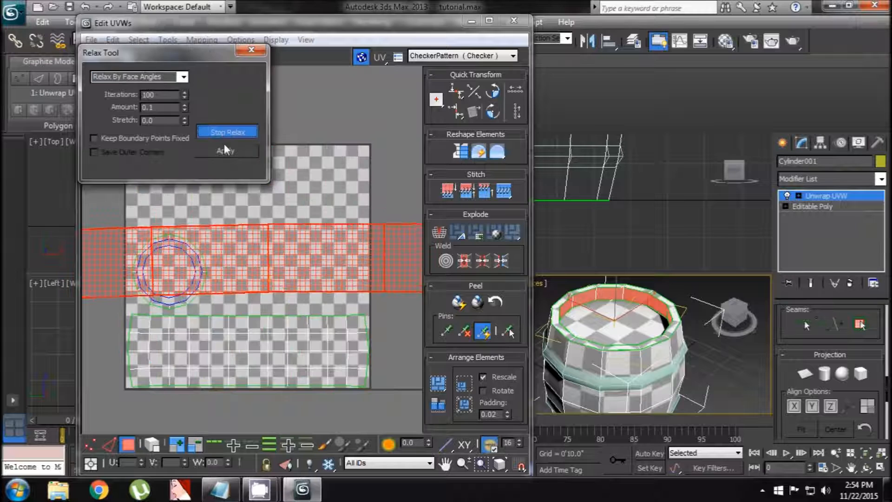
click(232, 133)
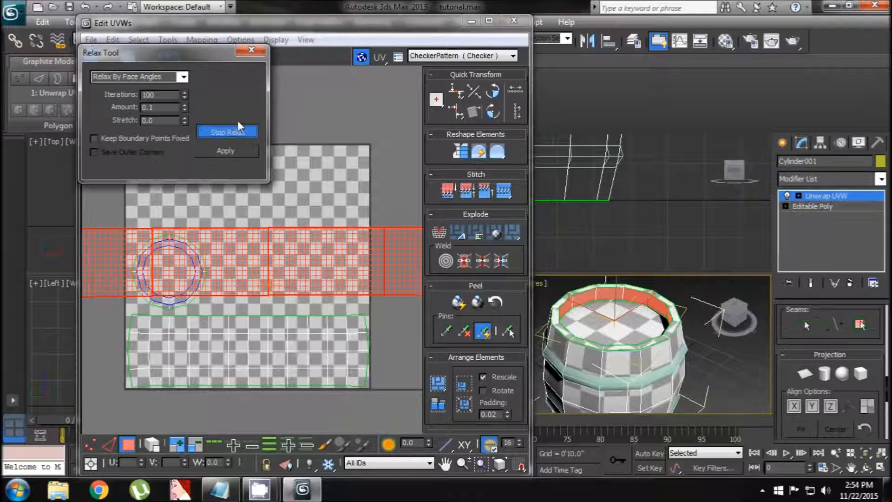
Examine the relaxed inner wall strip in the UV editor and its checker pattern on the model
scroll(284, 191, down, 3)
scroll(284, 191, up, 1)
scroll(280, 233, down, 2)
scroll(626, 323, up, 5)
scroll(626, 323, up, 3)
middle_drag(626, 322, 629, 394)
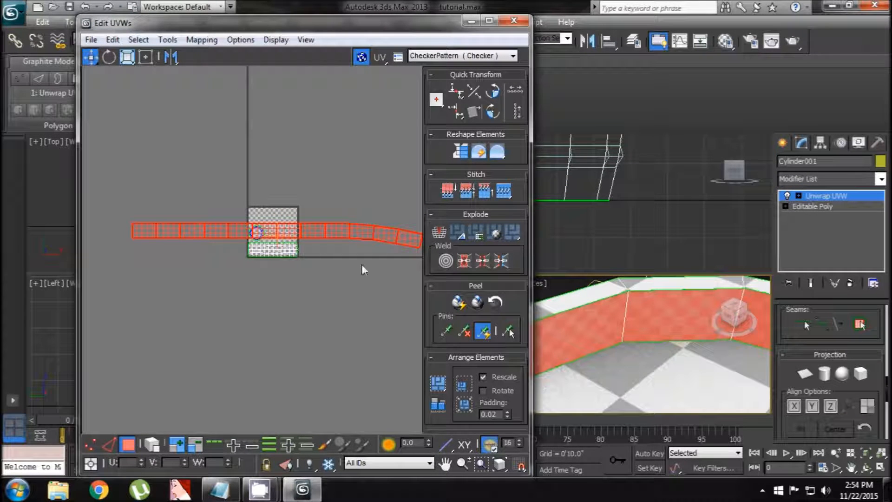
middle_drag(662, 375, 647, 302)
scroll(650, 352, down, 4)
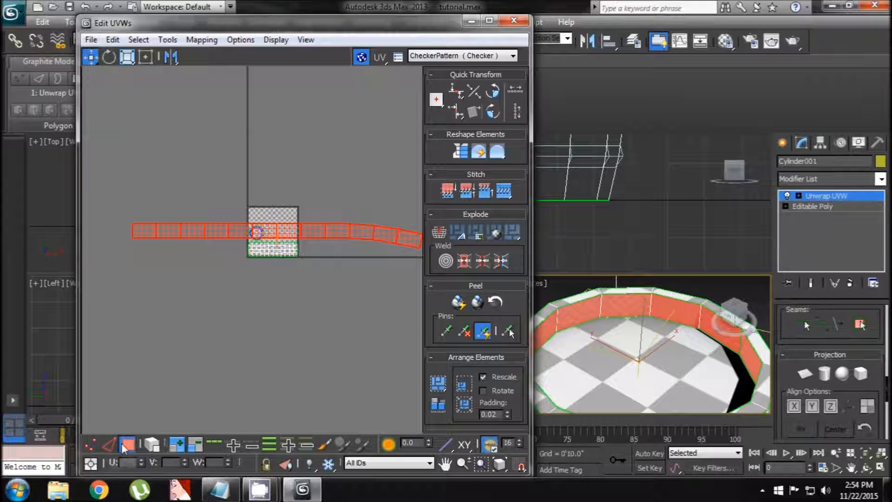
Scale the inner wall's UV strip down uniformly until it fits inside the UV tile
click(127, 57)
drag(220, 227, 203, 371)
mouse_move(222, 340)
mouse_down()
mouse_move(225, 349)
mouse_move(228, 339)
mouse_up()
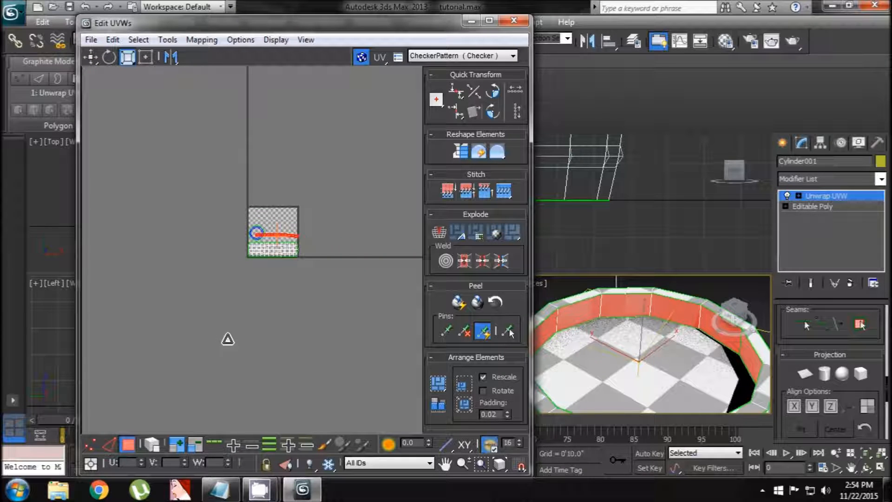
scroll(230, 281, up, 3)
scroll(234, 288, up, 3)
middle_drag(235, 288, 130, 318)
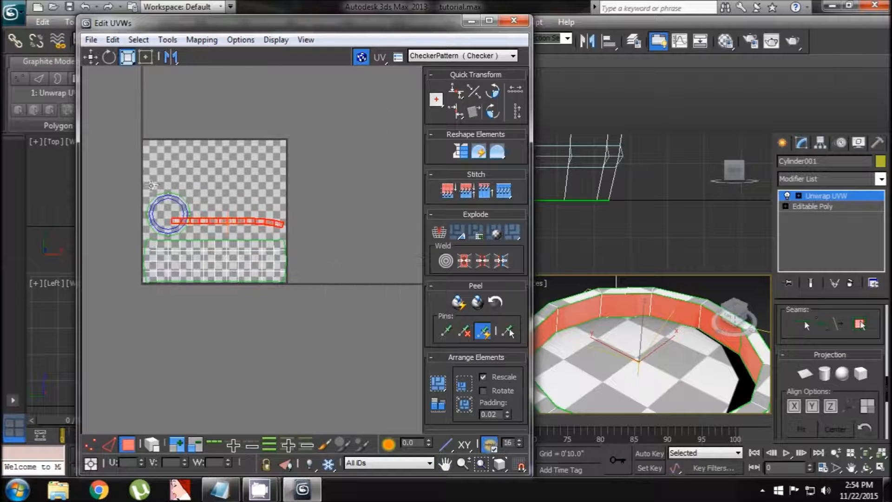
Move the scaled inner wall strip down to just above the barrel body's UV shell
click(91, 57)
scroll(264, 216, up, 2)
middle_drag(264, 216, 310, 209)
drag(316, 197, 323, 219)
middle_drag(323, 220, 382, 233)
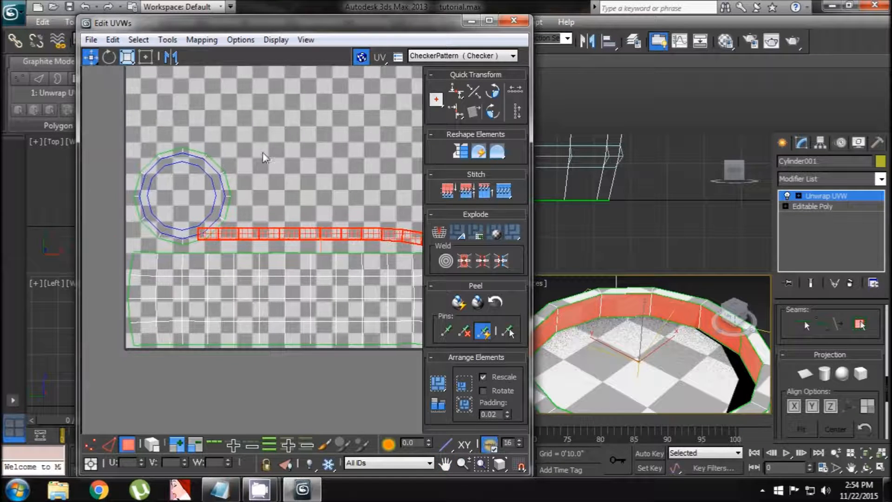
Select the lid shell and the whole rim ring, and shift them together to the UV tile's left edge
click(179, 188)
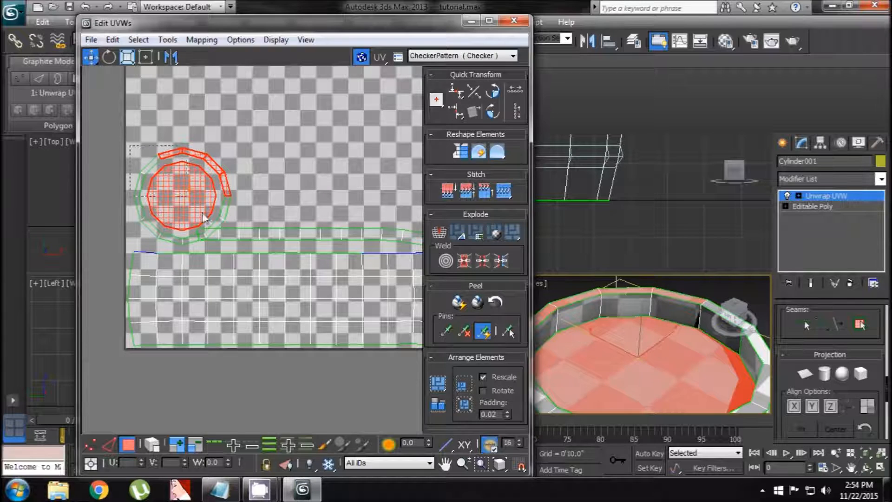
ctrl+click(228, 226)
scroll(168, 248, up, 2)
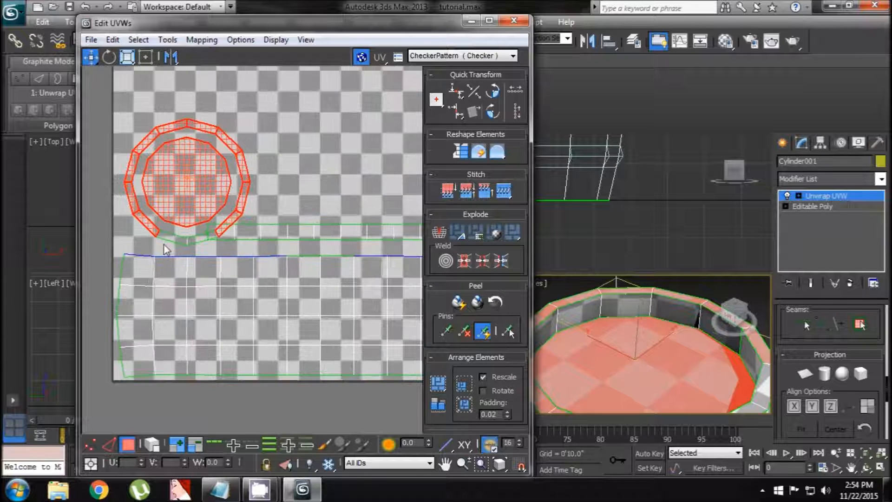
ctrl+click(196, 242)
drag(204, 192, 194, 192)
scroll(242, 214, down, 2)
middle_drag(291, 224, 258, 221)
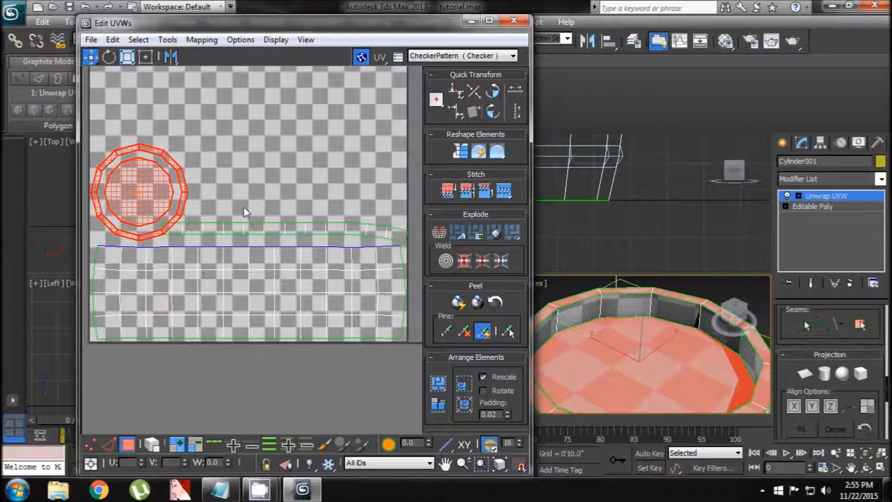
Select only the inner wall strip and move it up beside the rim ring
click(215, 208)
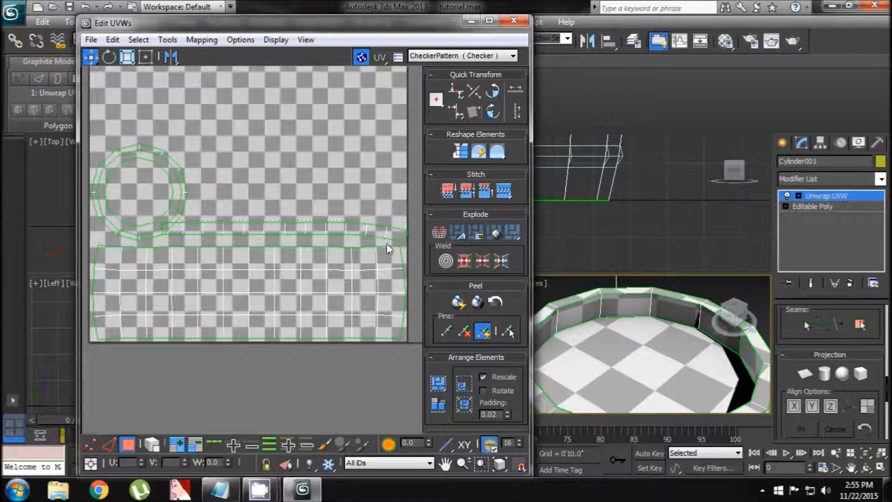
click(397, 236)
mouse_move(259, 228)
middle_down()
mouse_move(246, 226)
mouse_move(248, 233)
middle_up()
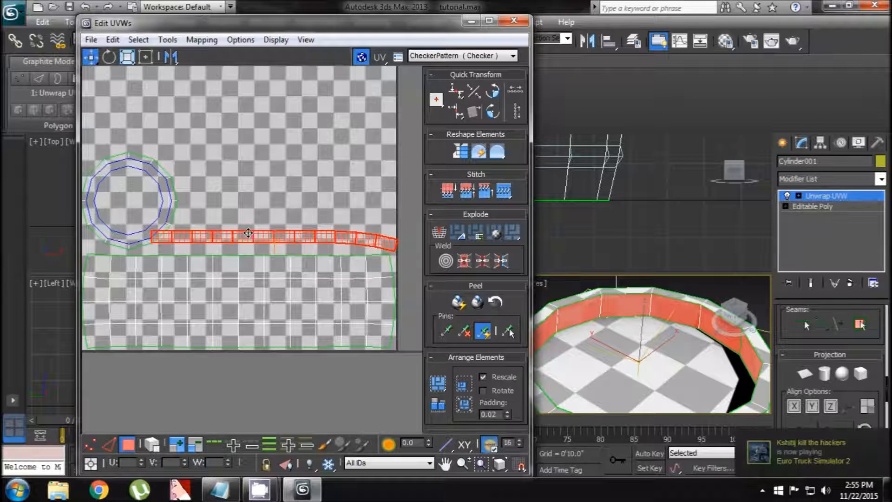
drag(273, 238, 298, 199)
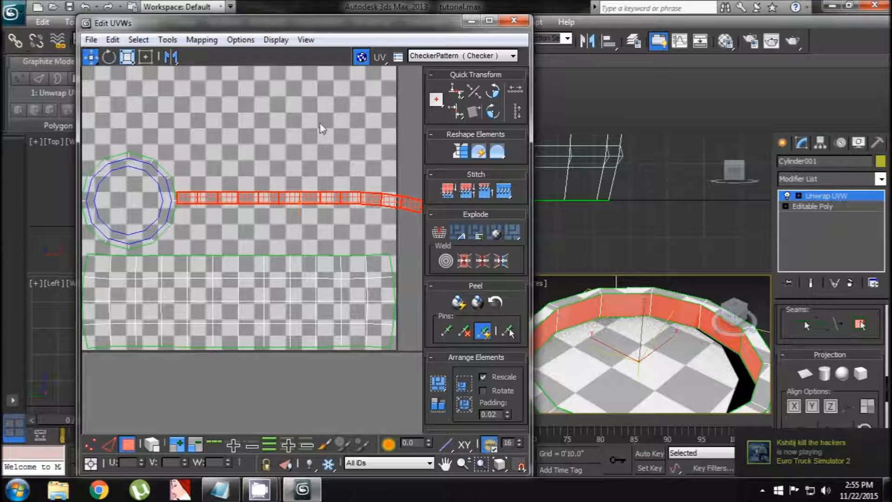
Rotate the inner wall strip 90 degrees and place it upright along the UV tile's right edge, above the body shell
click(493, 91)
scroll(265, 251, down, 2)
drag(264, 250, 324, 196)
middle_drag(572, 339, 571, 324)
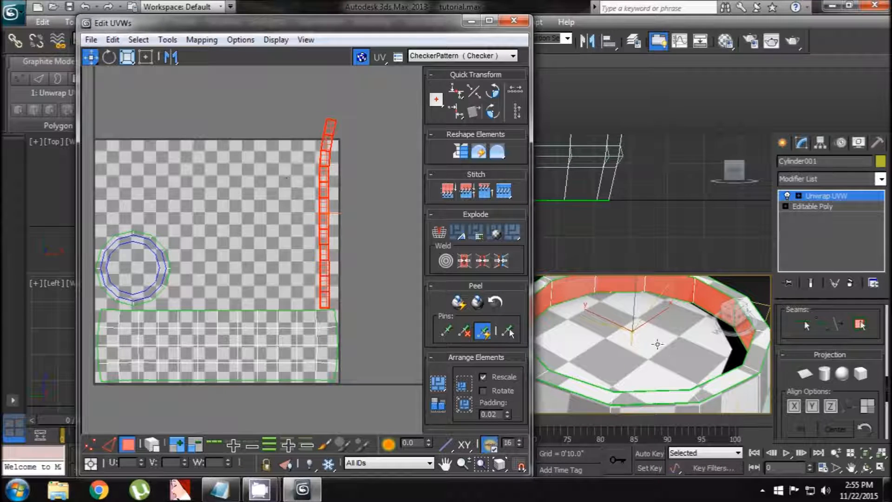
scroll(658, 344, down, 5)
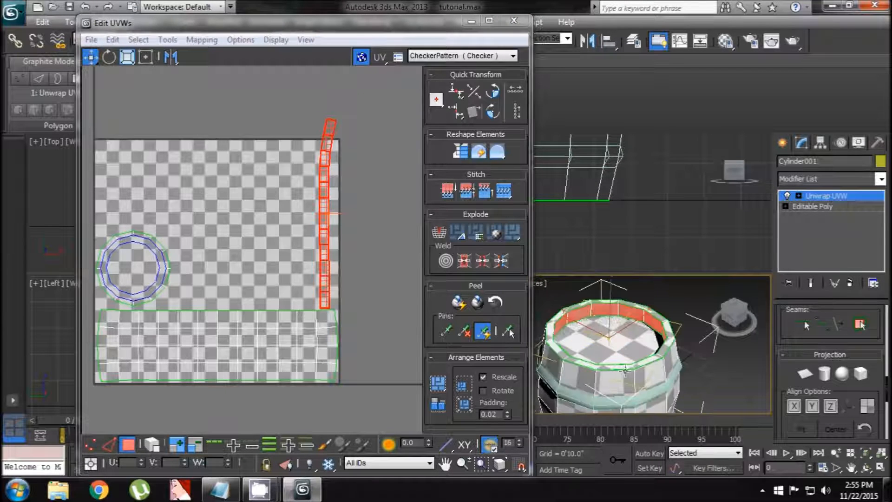
alt+middle_drag(625, 371, 544, 322)
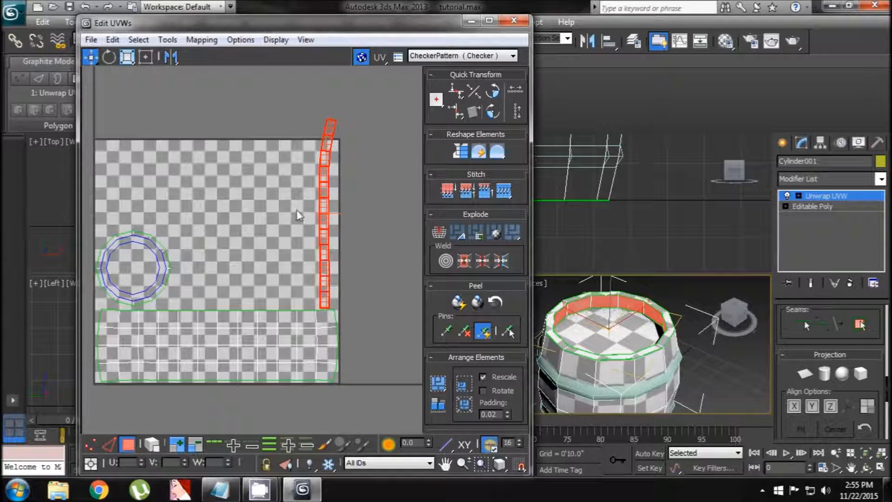
Scale the upright inner wall strip down slightly and rotate it -90 degrees around its pivot to lie horizontal
click(127, 57)
drag(325, 176, 324, 204)
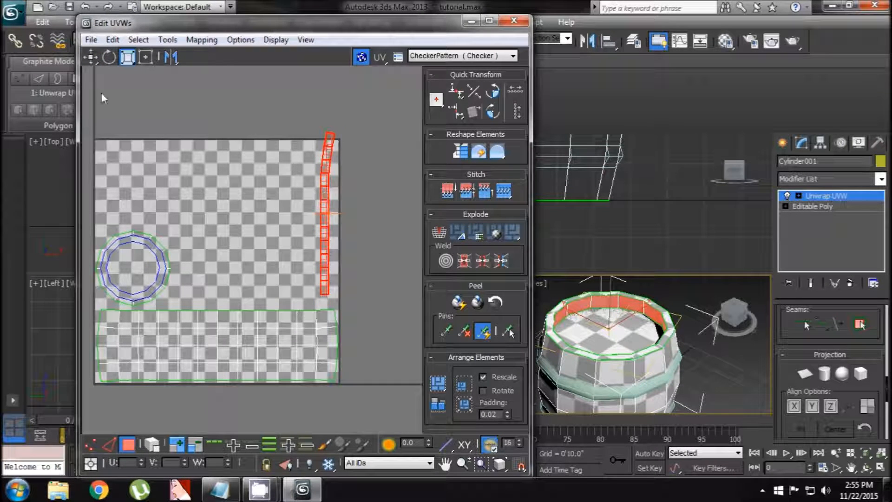
click(493, 91)
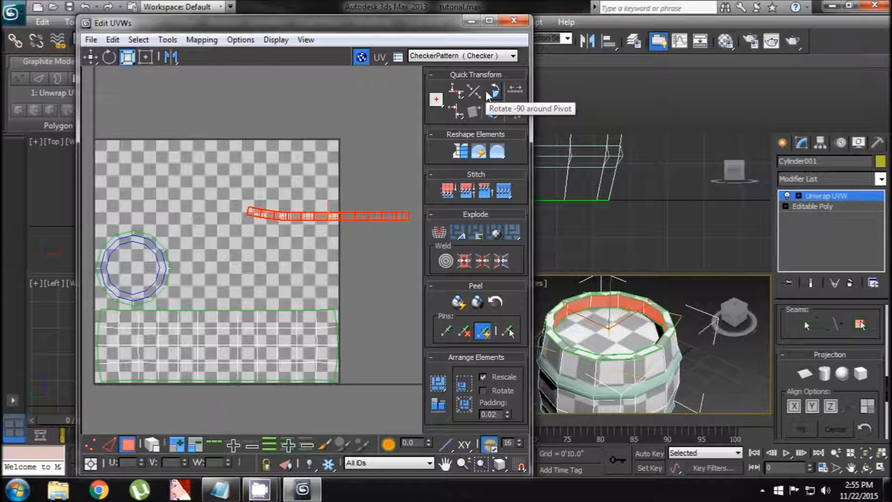
Place the horizontal inner wall strip just above the body shell, between the rim ring and the tile's right edge
click(107, 57)
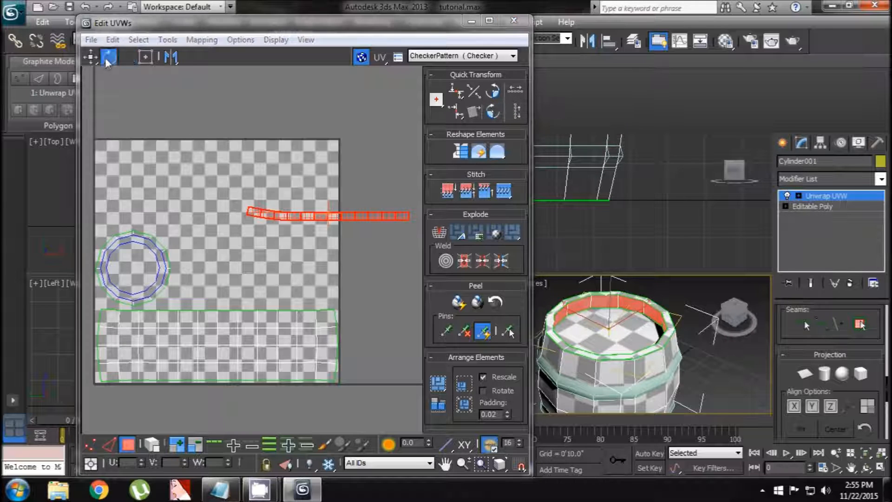
drag(279, 214, 202, 299)
middle_drag(217, 303, 206, 310)
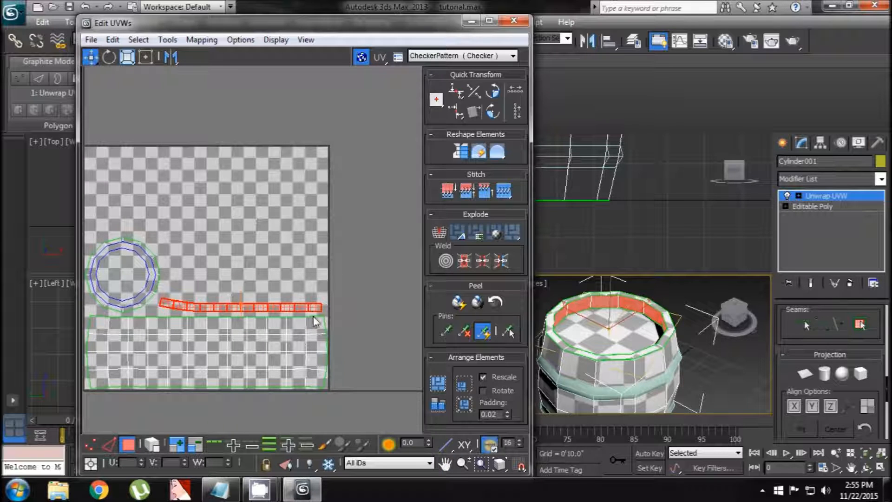
scroll(315, 322, up, 2)
middle_drag(201, 134, 237, 177)
scroll(229, 209, down, 1)
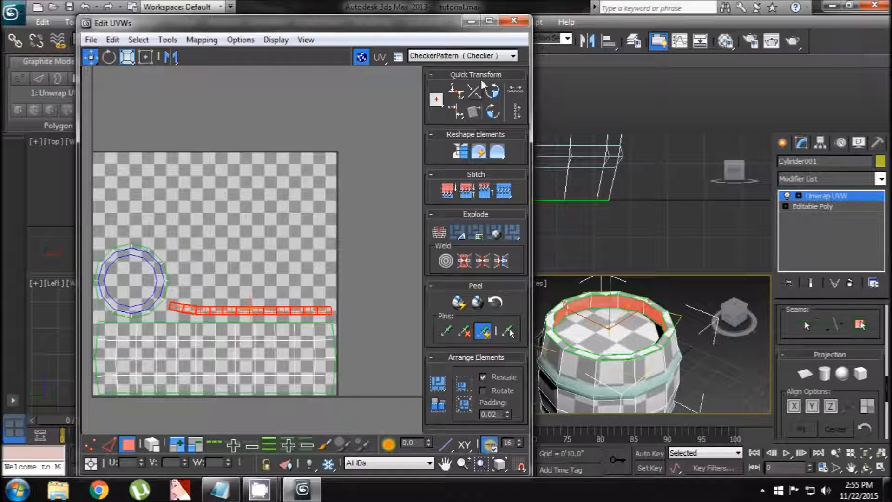
Close the UV editor and delete the barrel's lid polygon at the Editable Poly level beneath Unwrap UVW
click(513, 20)
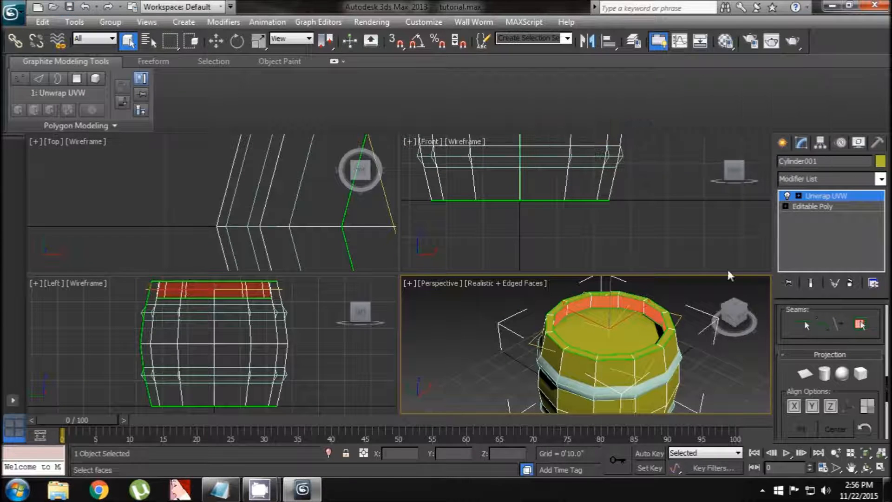
click(831, 208)
click(499, 280)
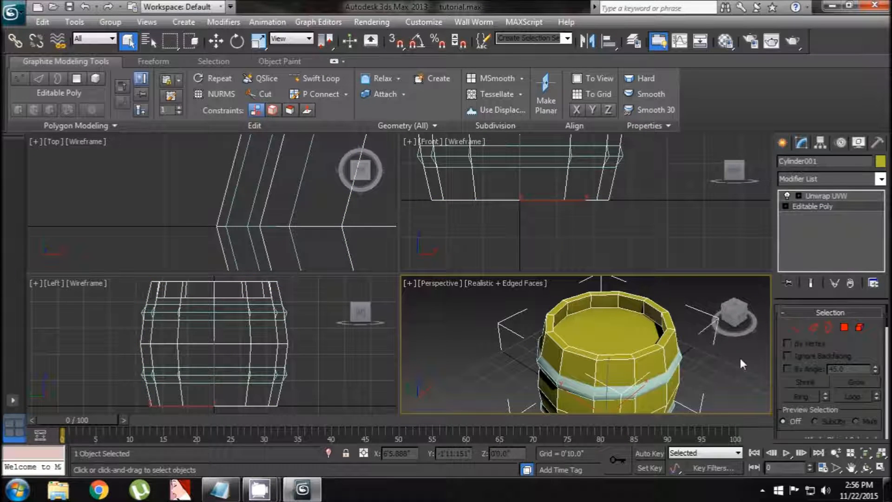
click(844, 327)
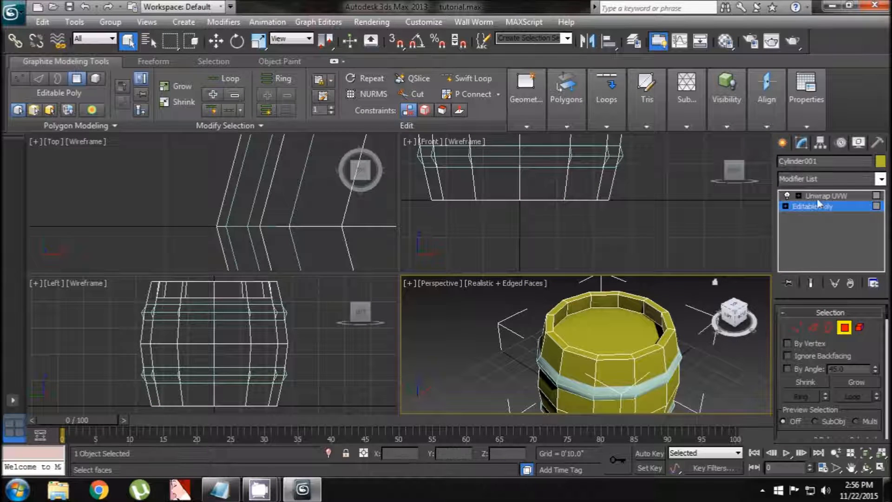
click(604, 321)
key(Delete)
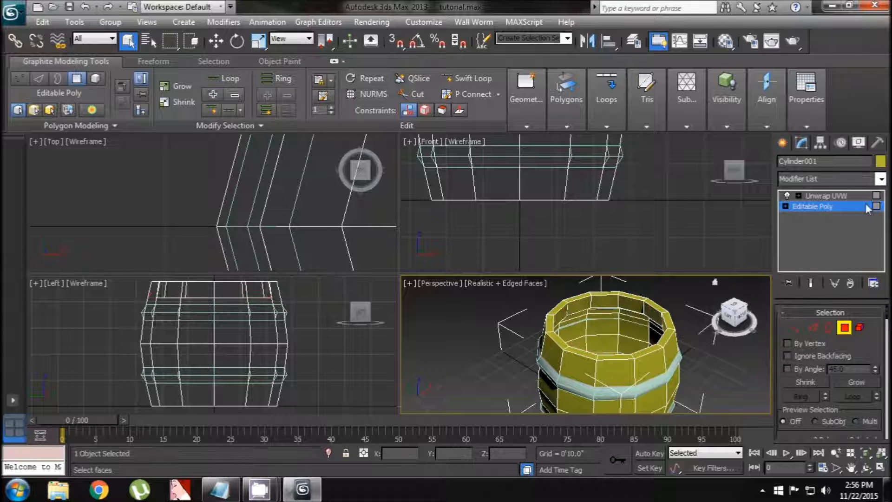
Return to the Unwrap UVW modifier and open the UV editor to check the layout after the lid deletion
click(825, 195)
scroll(805, 319, up, 5)
click(830, 369)
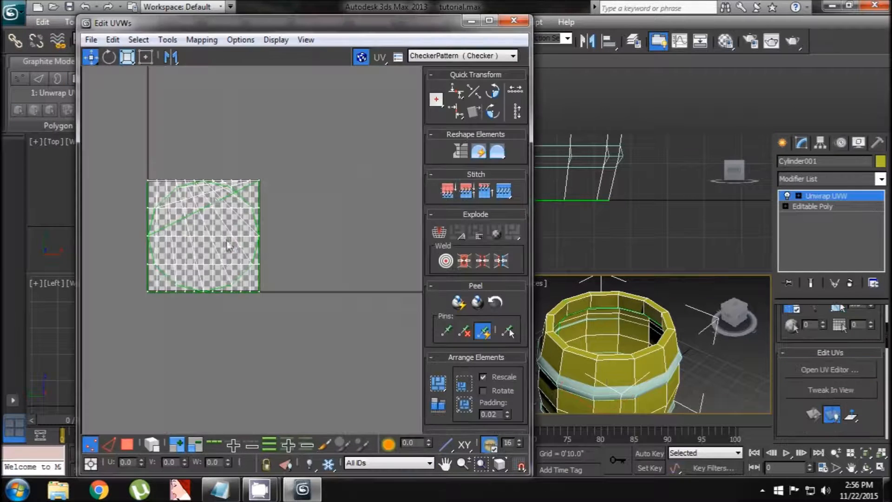
key(ctrl+a)
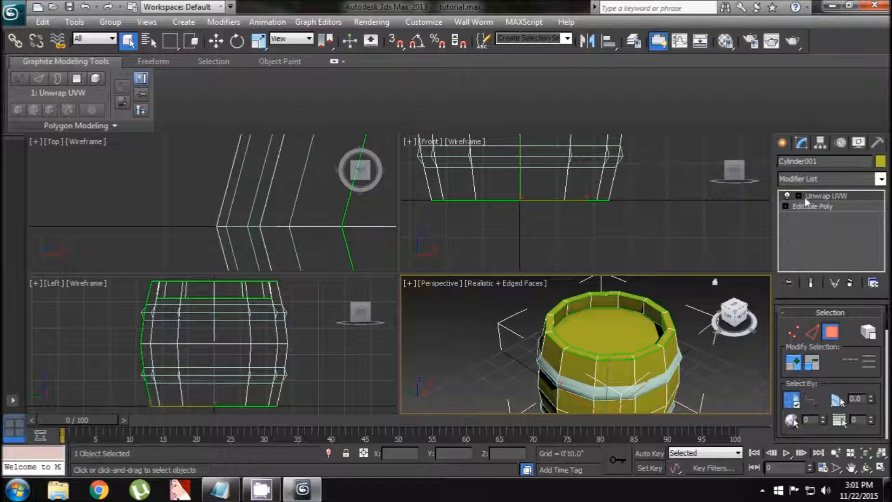
Collapse the modifier stack to Unwrap UVW, accept the warning, and select the resulting Editable Poly
right_click(806, 196)
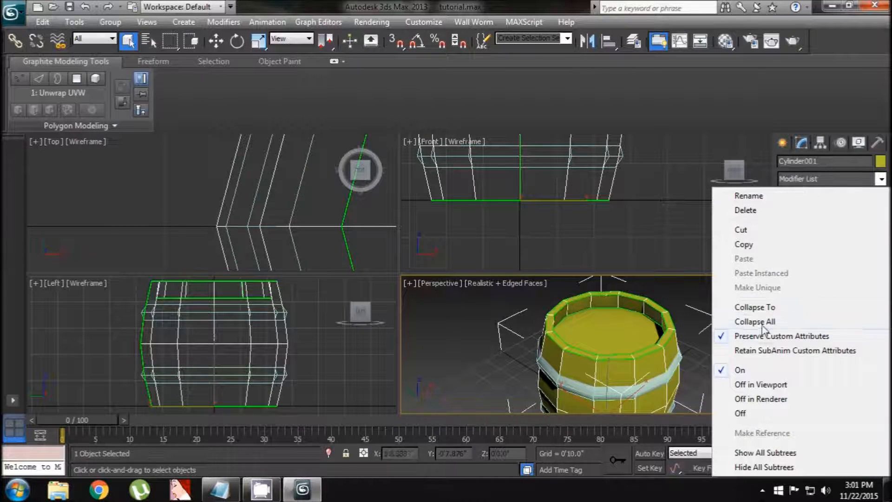
click(768, 307)
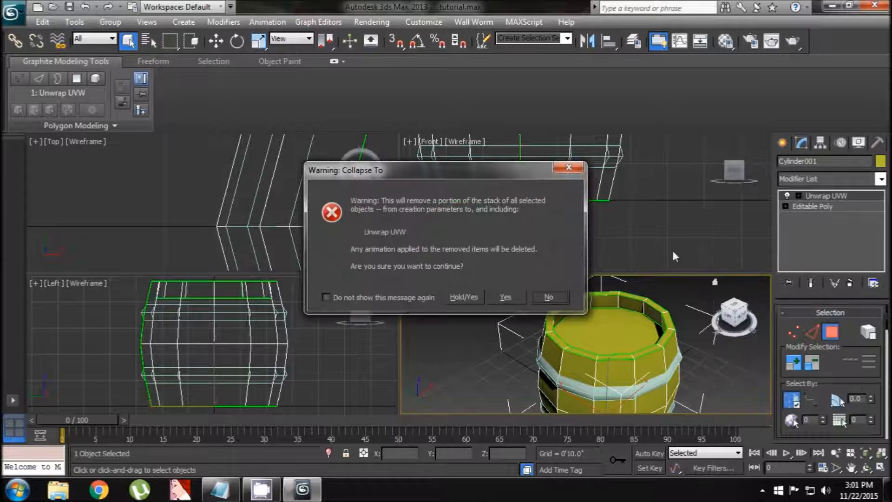
click(506, 297)
click(808, 196)
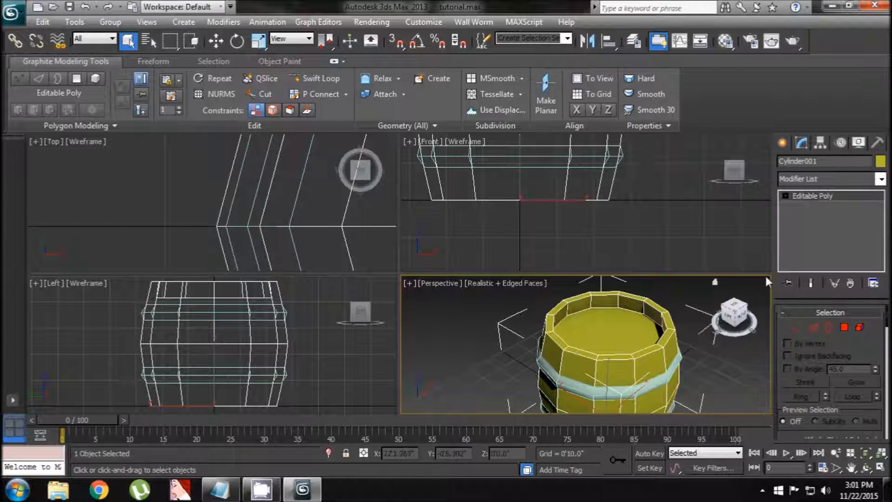
Delete the lid polygon from the collapsed barrel mesh
click(844, 327)
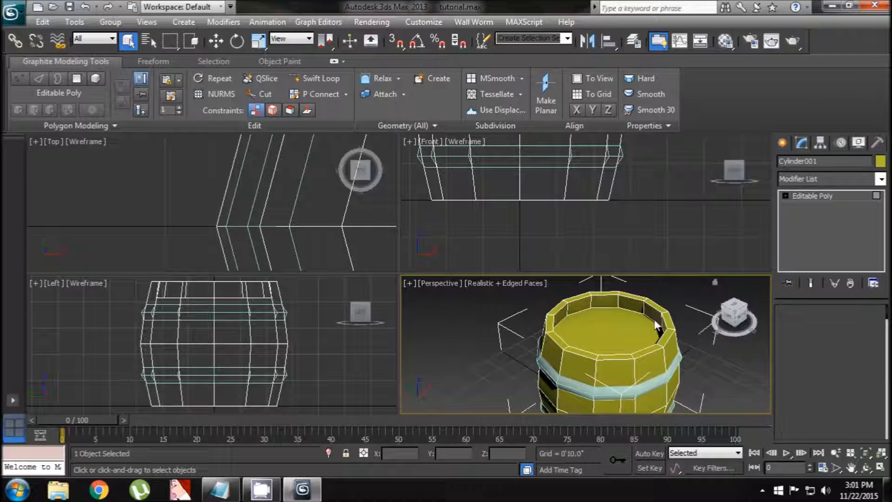
click(638, 329)
key(Delete)
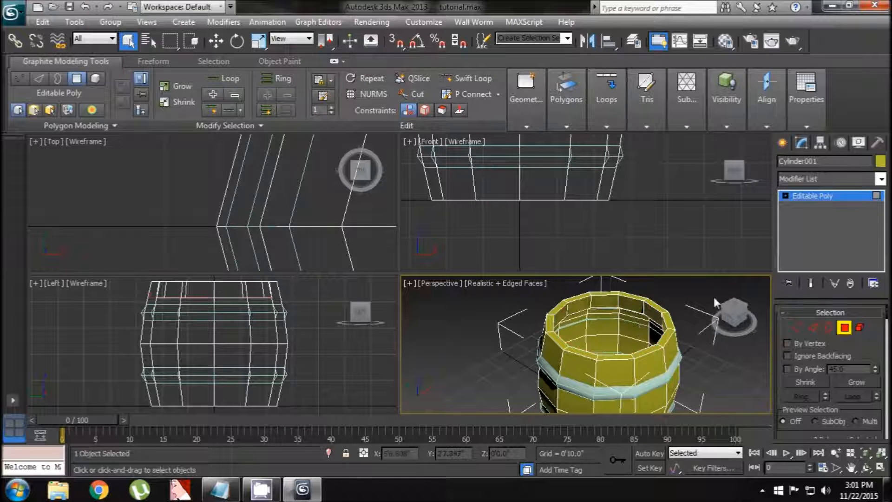
Add a new Unwrap UVW modifier to the barrel and open the UV editor to inspect its UV layout
click(818, 180)
key(u)
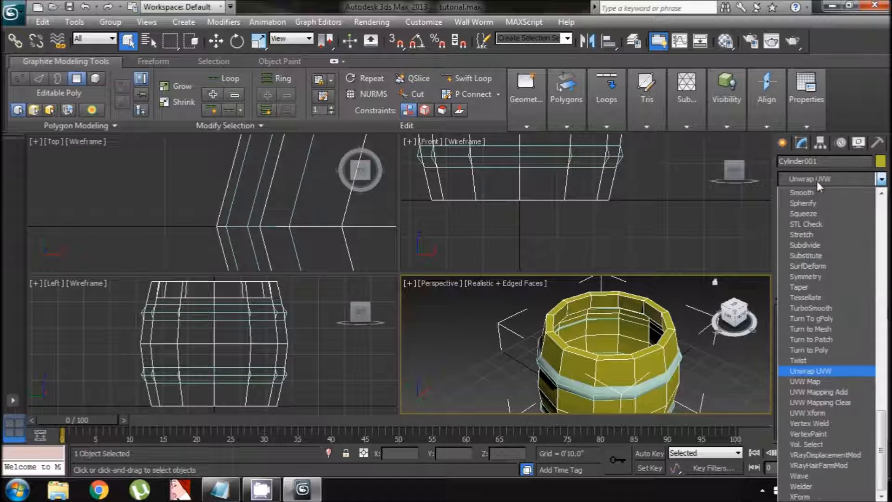
click(798, 371)
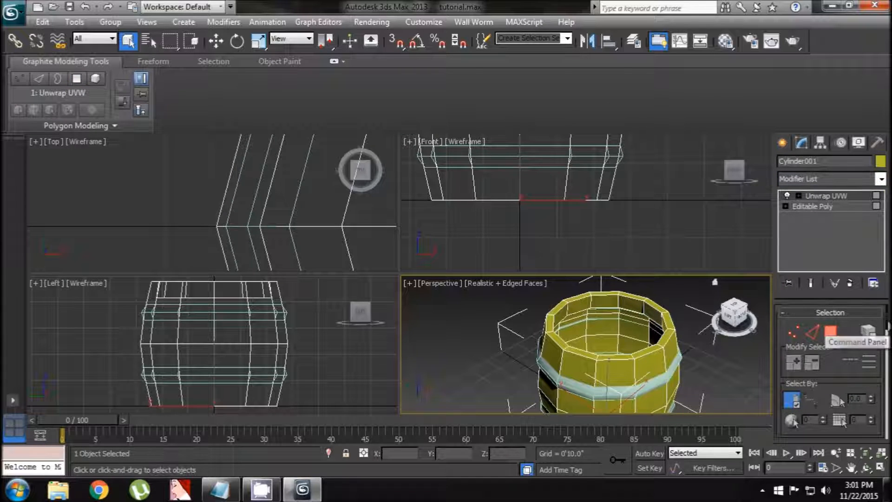
scroll(848, 357, down, 5)
click(848, 356)
scroll(65, 225, down, 4)
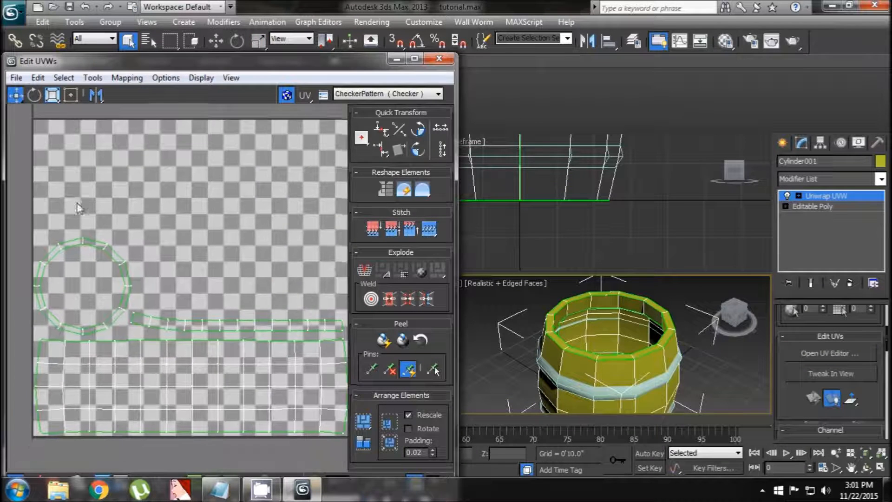
scroll(58, 219, up, 2)
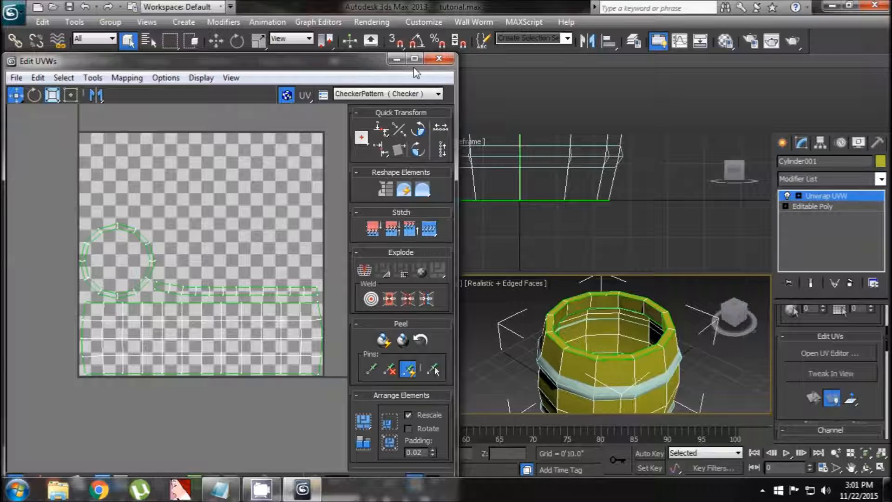
Close the UV editor and undo the new modifier, the lid deletion and the stack collapse, restoring the original Unwrap UVW modifier
click(437, 59)
key(ctrl+z)
key(ctrl+z)
key(ctrl+z)
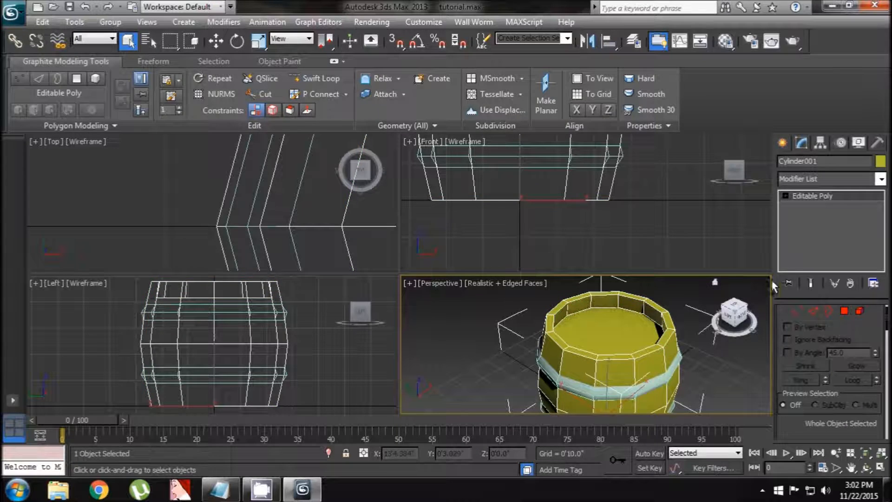
key(ctrl+y)
click(825, 353)
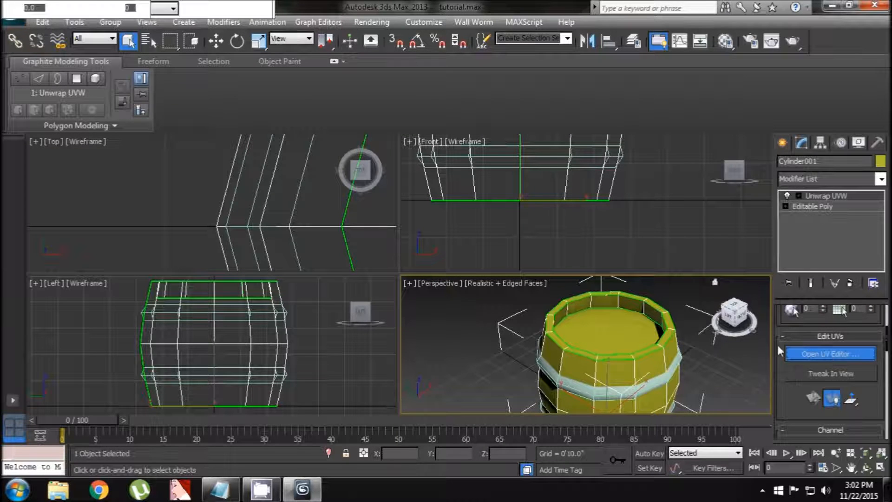
click(396, 275)
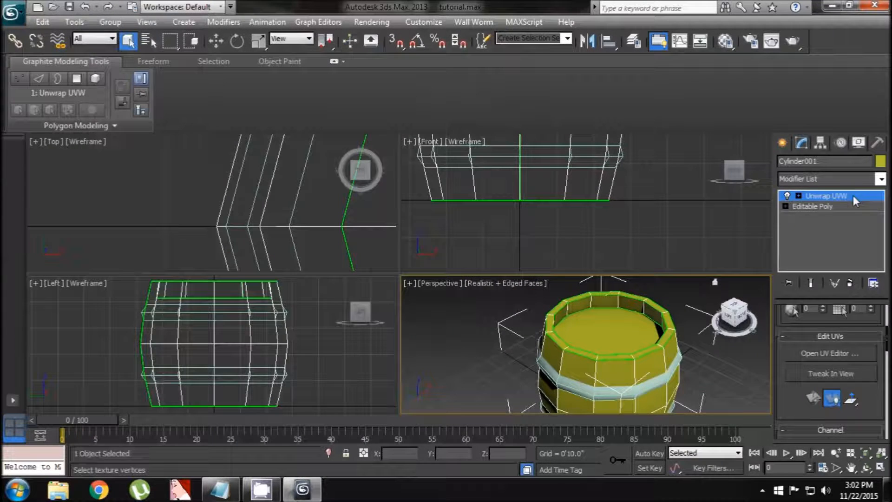
Collapse the barrel's modifier stack down to Unwrap UVW and accept the warning
right_click(853, 195)
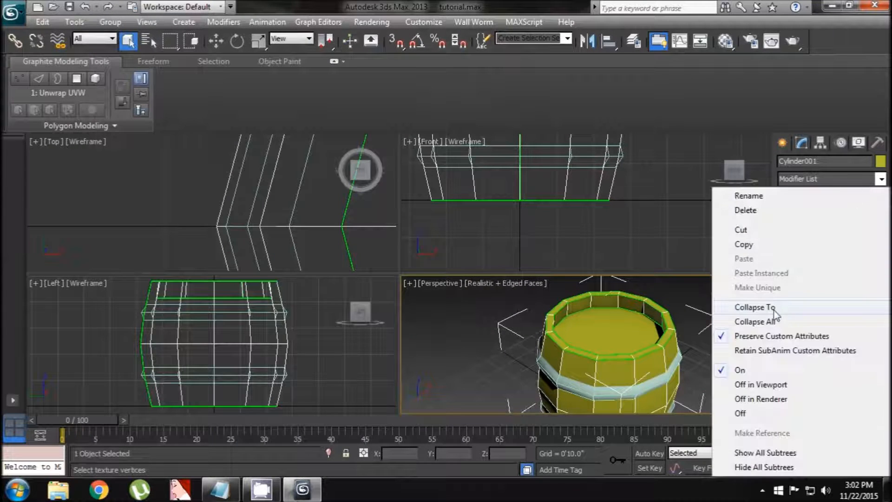
click(734, 306)
click(505, 298)
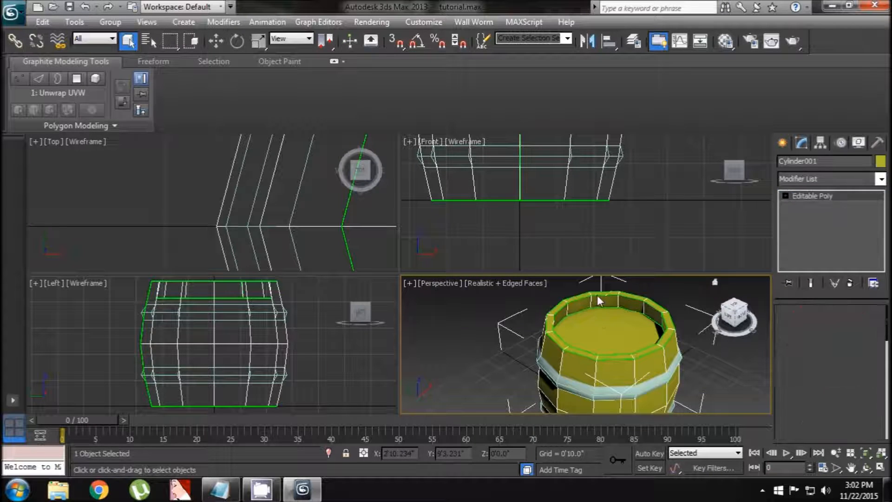
Select the metal bands and toggle their Symmetry modifier off and back on to compare the mirrored and original geometry
click(608, 397)
middle_drag(700, 324, 675, 275)
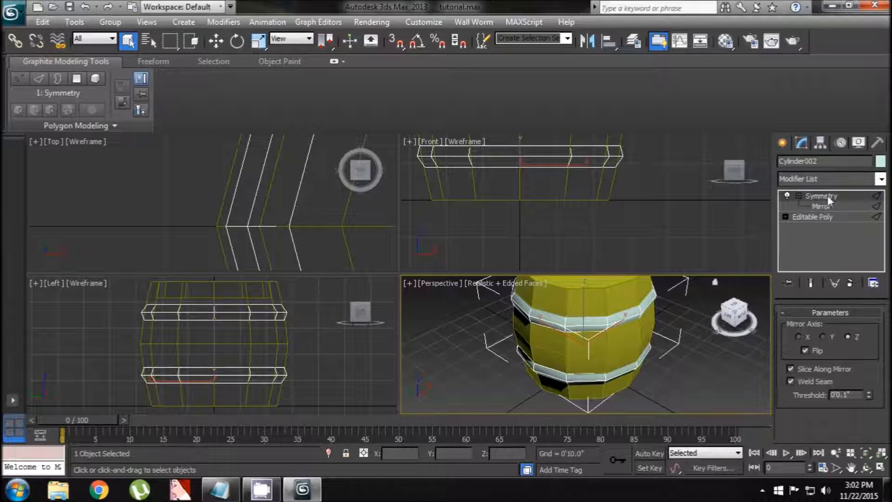
click(787, 195)
alt+middle_drag(698, 329, 693, 287)
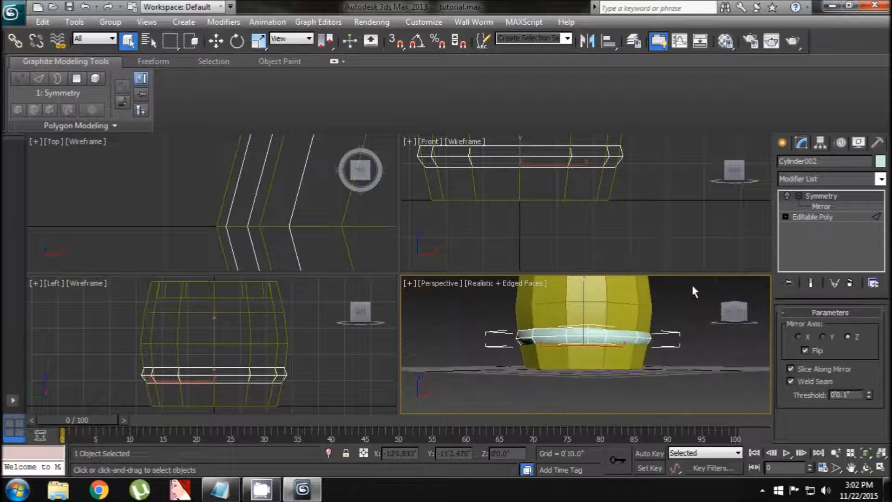
middle_drag(638, 318, 638, 360)
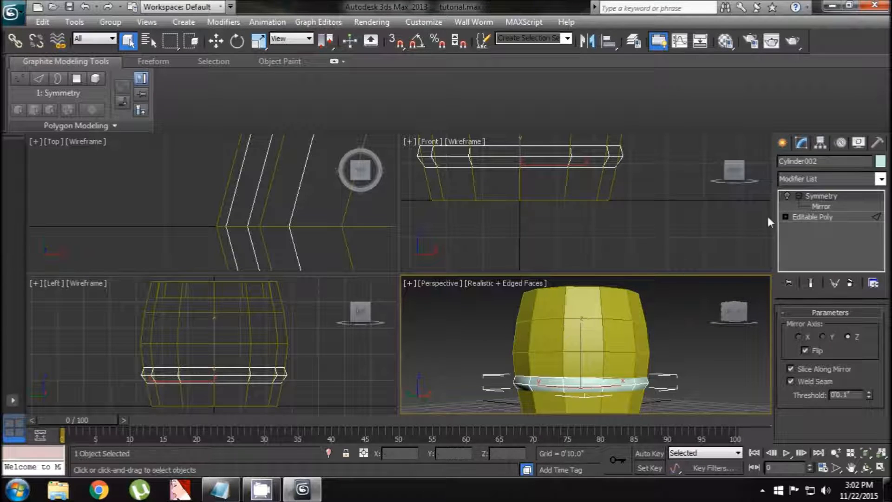
click(787, 195)
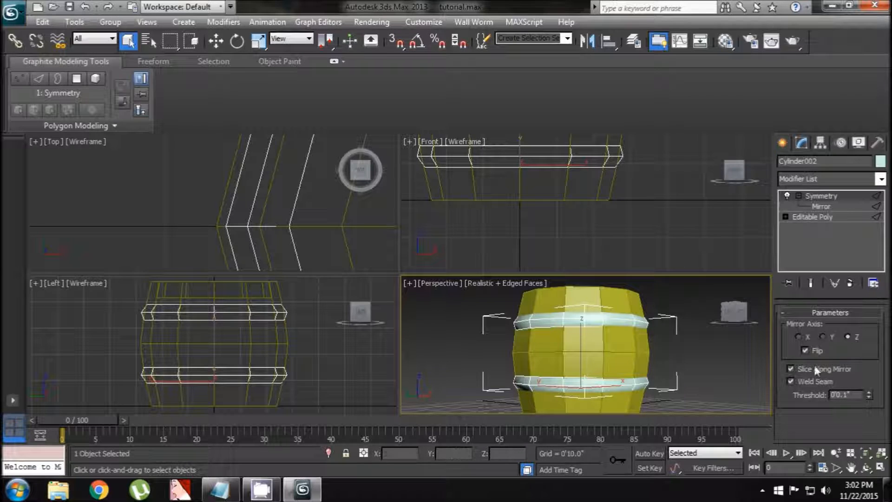
Add an Unwrap UVW modifier to the metal band between its Editable Poly base and the Symmetry modifier
click(818, 217)
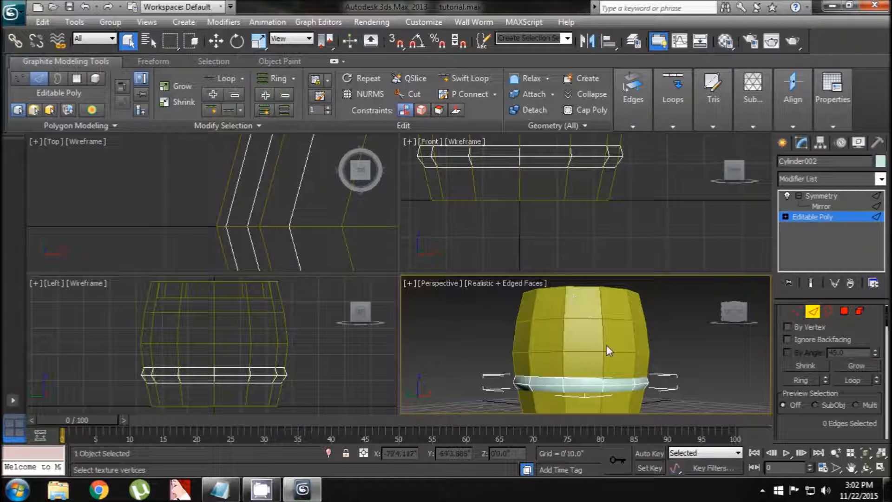
click(828, 182)
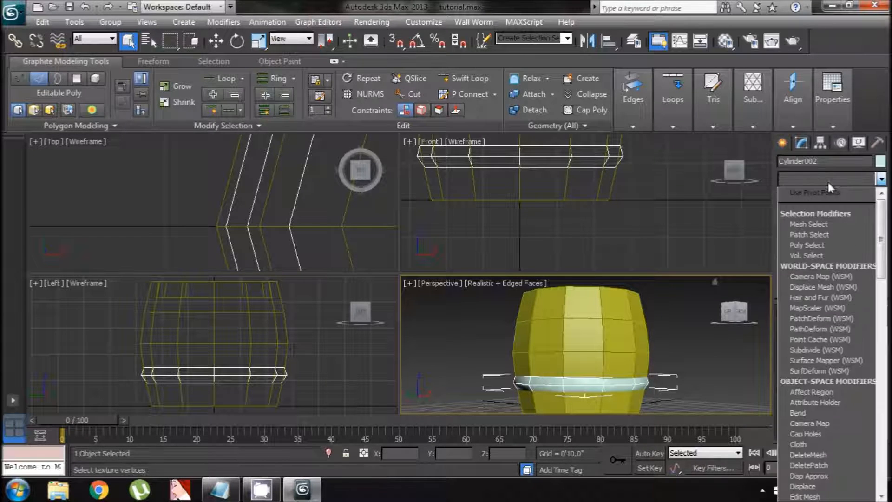
click(717, 240)
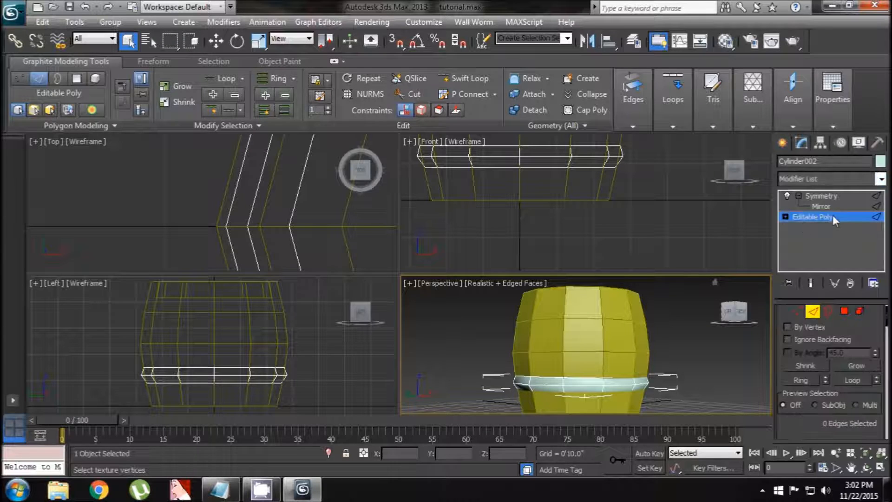
click(814, 311)
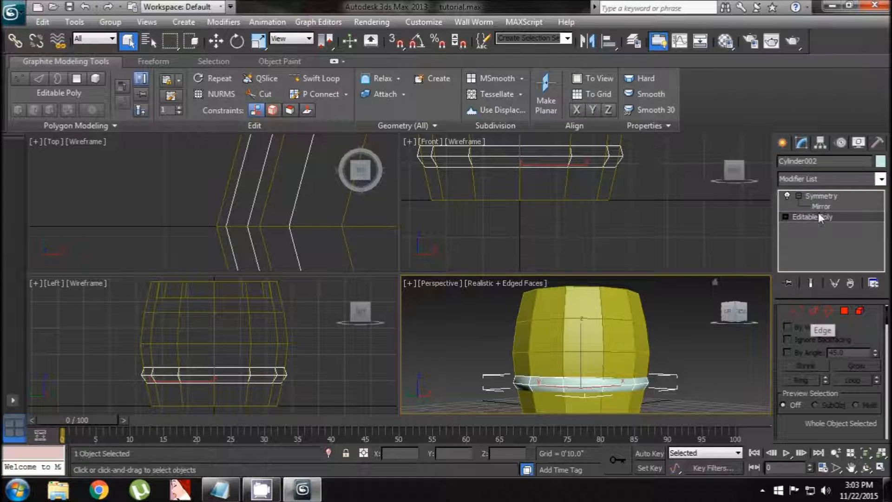
click(818, 181)
scroll(813, 372, down, 20)
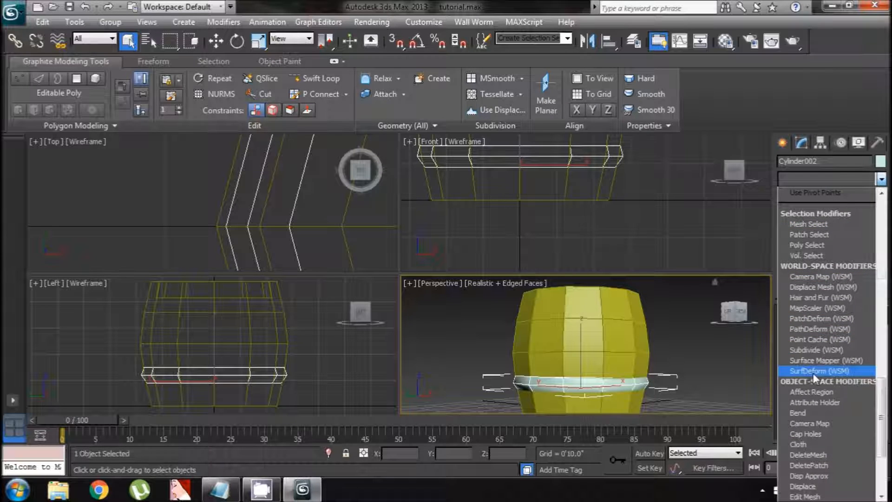
click(813, 373)
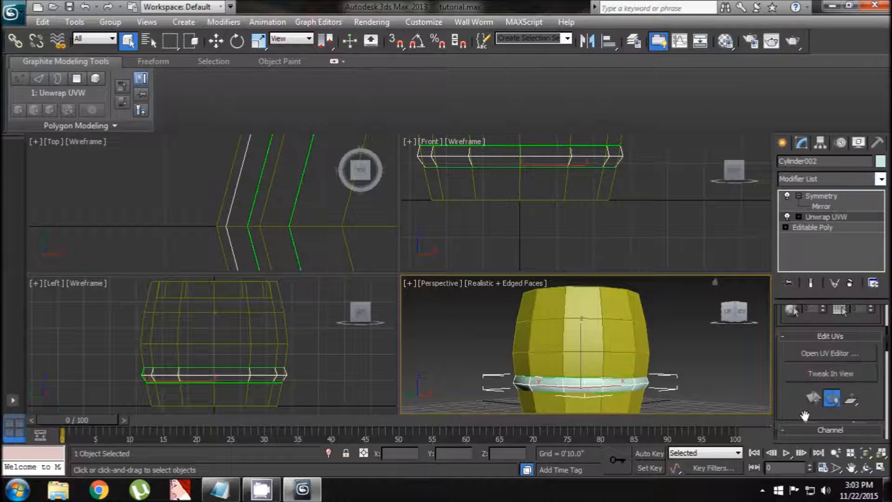
Open the UV editor for the band, select all its faces and apply a cylindrical projection
click(854, 358)
middle_drag(624, 394, 633, 370)
scroll(130, 334, down, 5)
key(ctrl+a)
drag(186, 61, 248, 9)
click(112, 430)
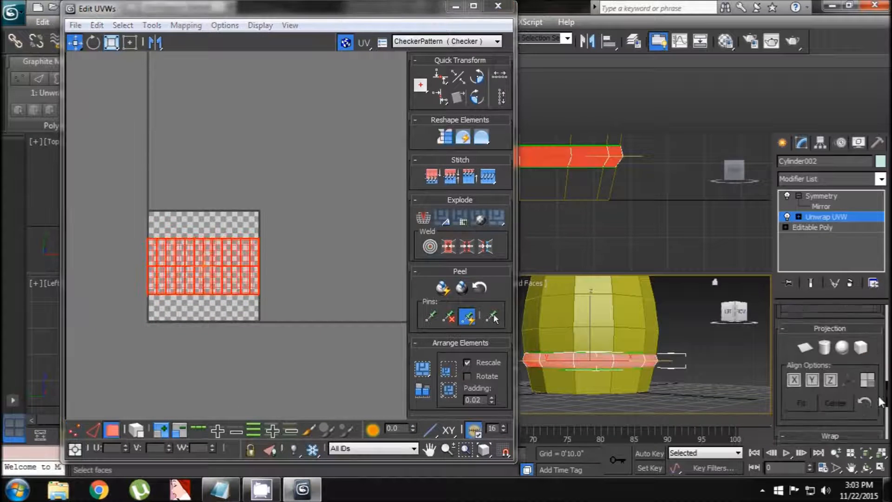
click(825, 331)
click(825, 331)
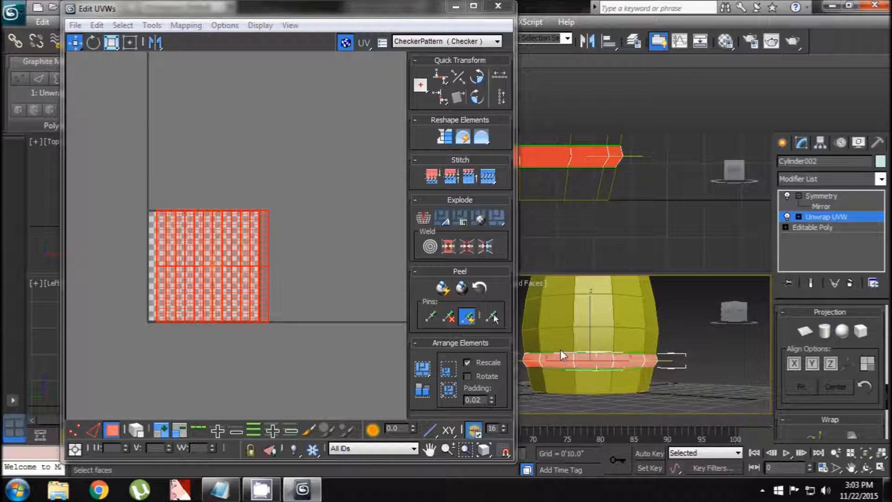
Check the band's UV vertices along the shell edge, reselect all the shell's faces and inspect the checker pattern on the model
click(280, 291)
scroll(286, 297, up, 2)
middle_drag(286, 297, 338, 315)
click(75, 430)
click(217, 364)
scroll(292, 311, up, 2)
click(320, 228)
click(316, 236)
scroll(316, 235, down, 3)
click(111, 430)
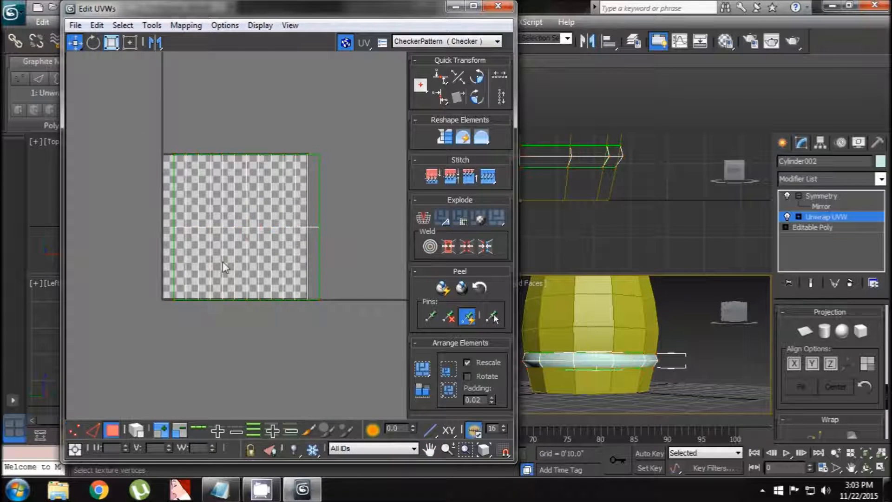
click(222, 261)
scroll(562, 311, up, 5)
alt+middle_drag(562, 310, 581, 319)
Try relaxing the band's UV shell with several relax methods, ending with Relax By Face Angles, and close the Relax tool
click(152, 26)
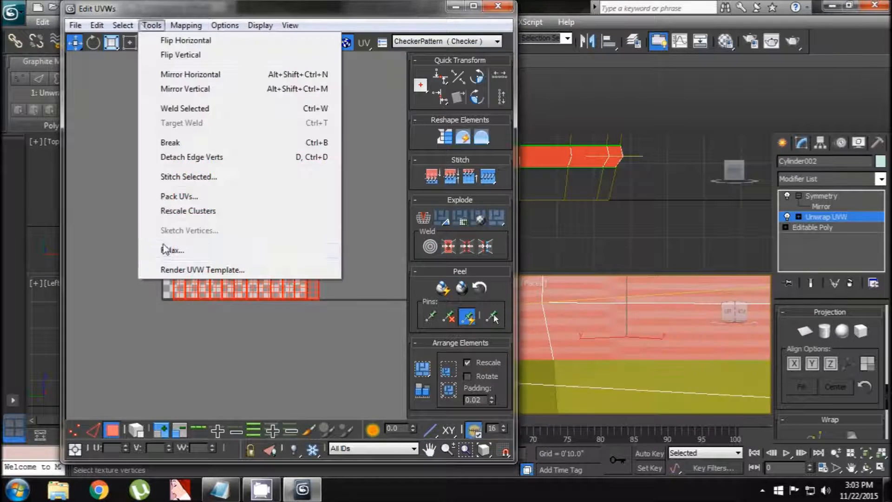
click(170, 250)
click(168, 62)
click(148, 75)
click(212, 118)
click(217, 117)
click(167, 62)
click(140, 83)
click(219, 114)
click(220, 113)
click(168, 62)
click(148, 73)
click(215, 113)
drag(188, 43, 115, 67)
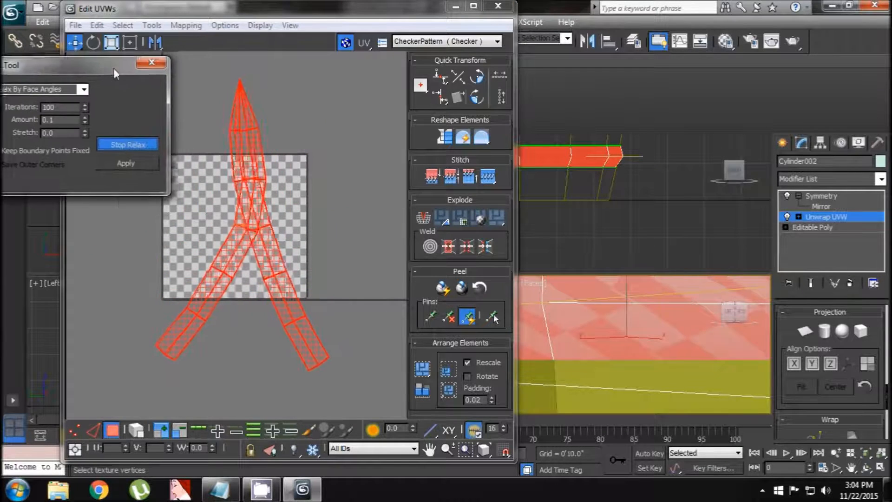
click(138, 143)
click(162, 59)
Reapply the cylindrical projection to the band, retry Relax By Face Angles on its UVs and undo the relax
click(824, 331)
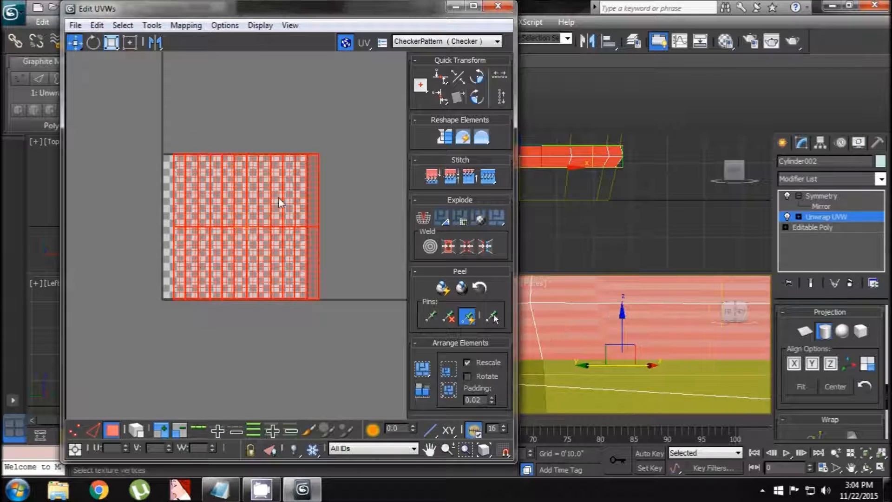
middle_drag(293, 175, 289, 197)
click(186, 25)
mouse_move(152, 26)
click(176, 250)
click(163, 62)
click(142, 73)
click(206, 113)
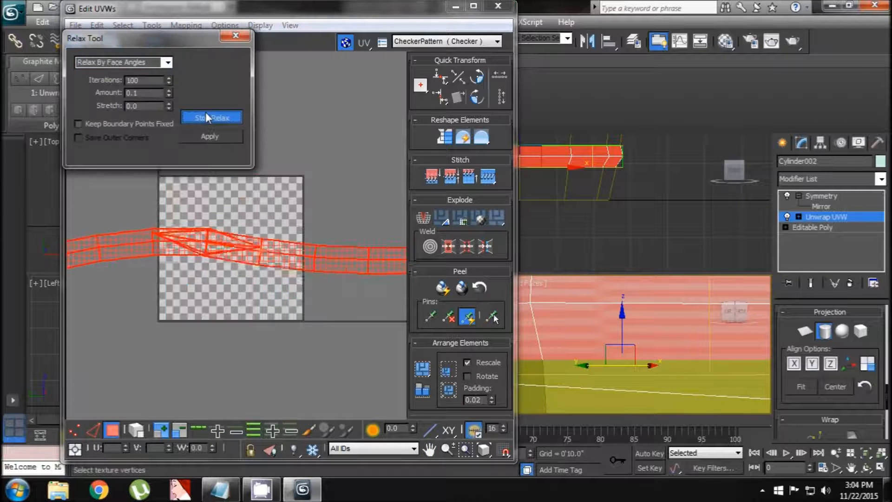
click(245, 36)
scroll(264, 160, down, 3)
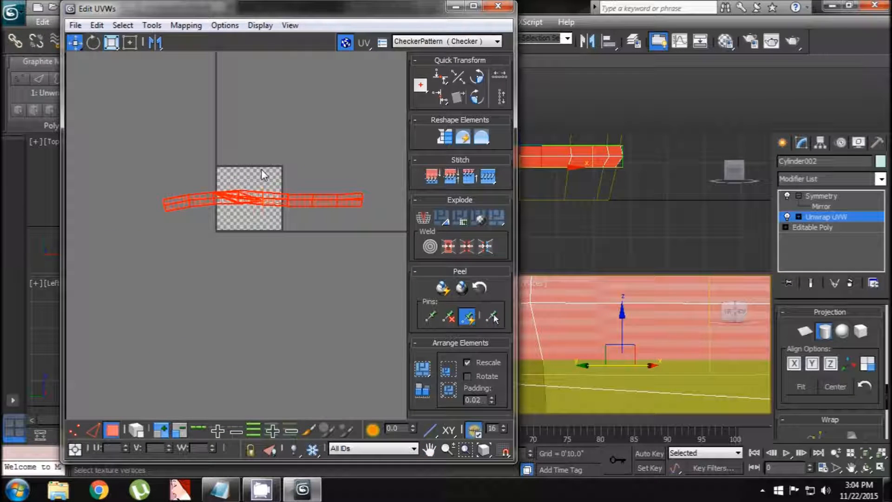
key(ctrl+z)
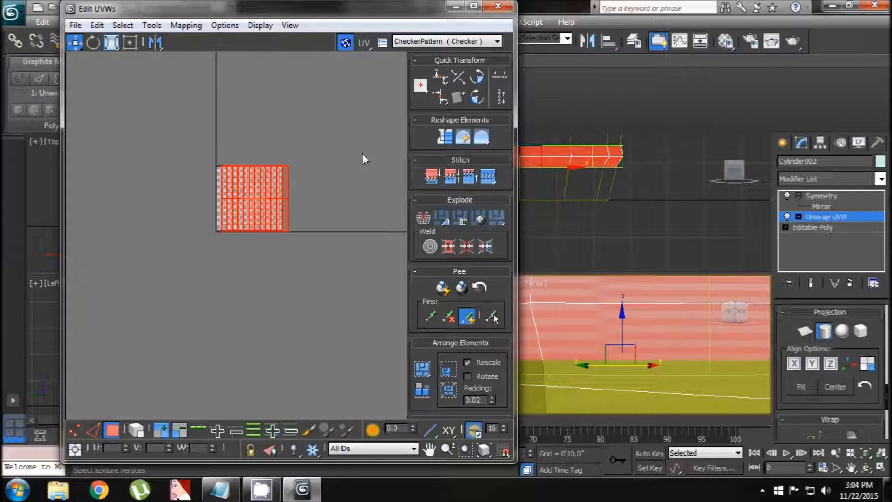
Exit the cylindrical projection on the band and switch the UV editor to scaling
drag(344, 20, 314, 20)
middle_drag(575, 336, 598, 363)
scroll(569, 334, down, 4)
scroll(582, 362, up, 5)
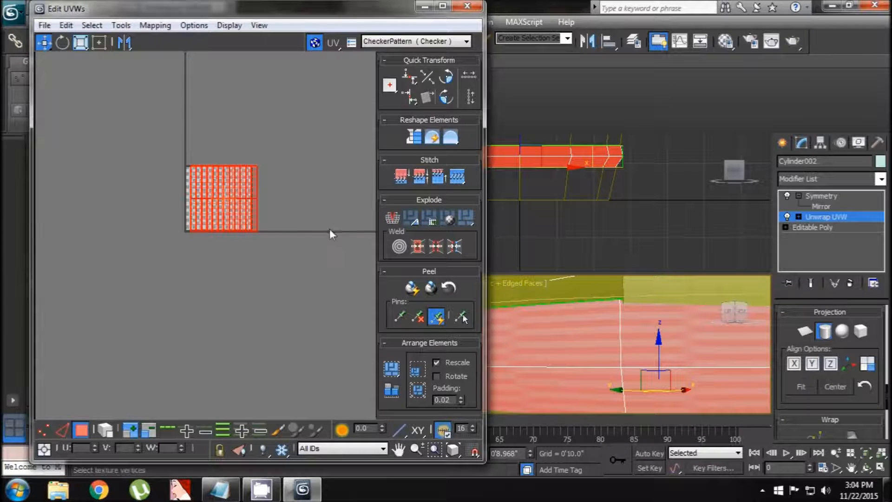
scroll(288, 231, up, 1)
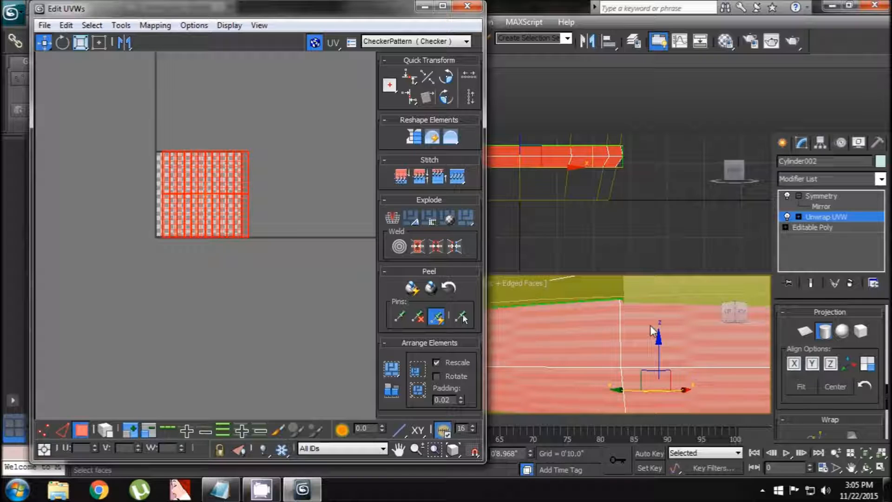
click(88, 45)
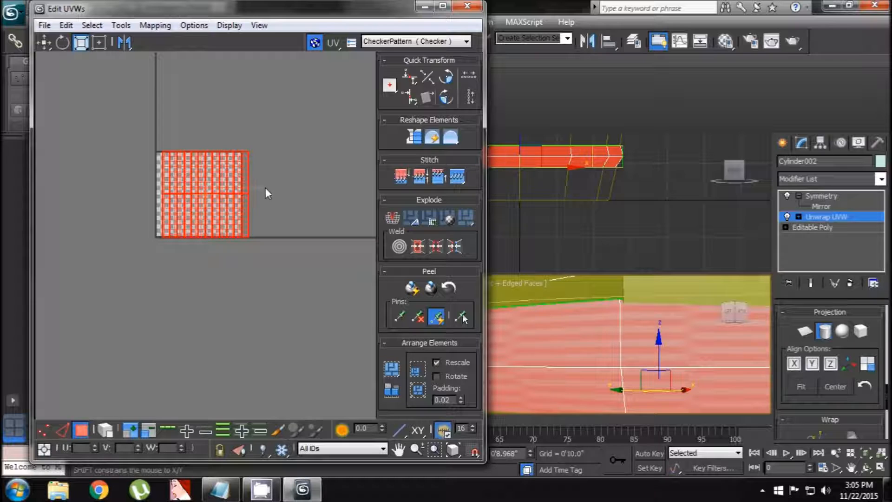
click(82, 43)
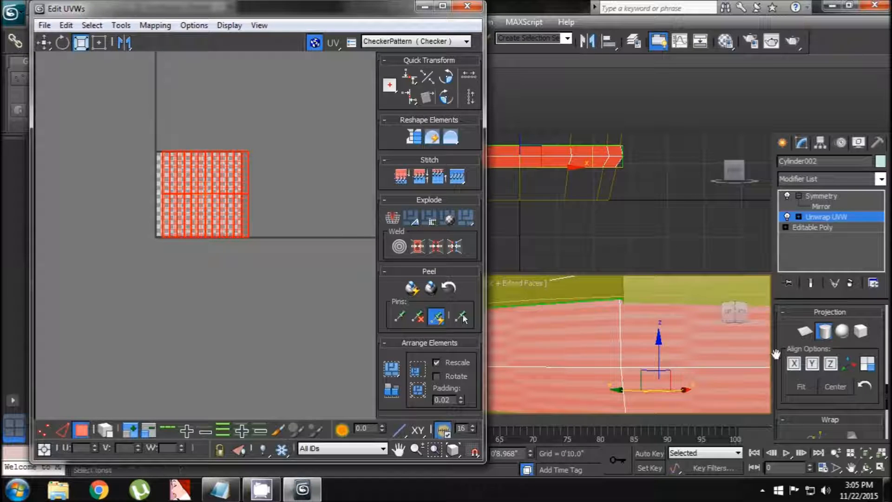
click(831, 336)
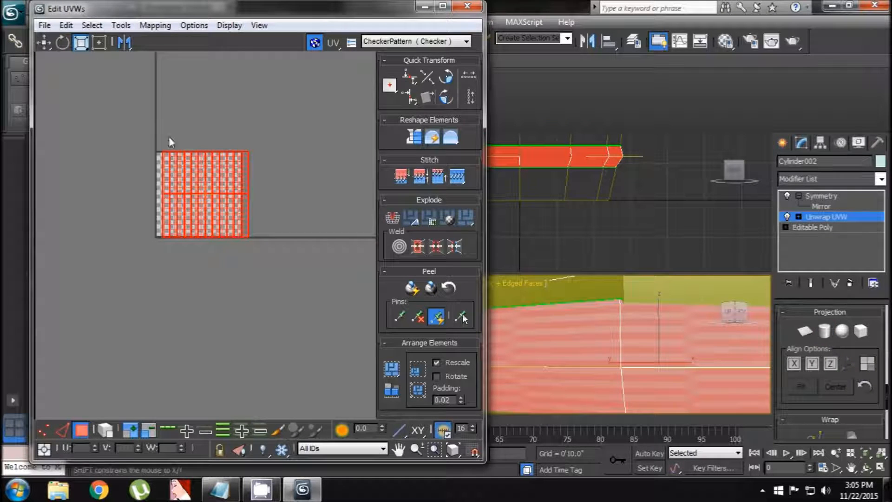
Stretch the band's UV shell horizontally and squash it vertically until the checkers on the model look roughly square
drag(208, 167, 673, 327)
right_click(673, 327)
drag(233, 191, 726, 341)
scroll(165, 152, down, 4)
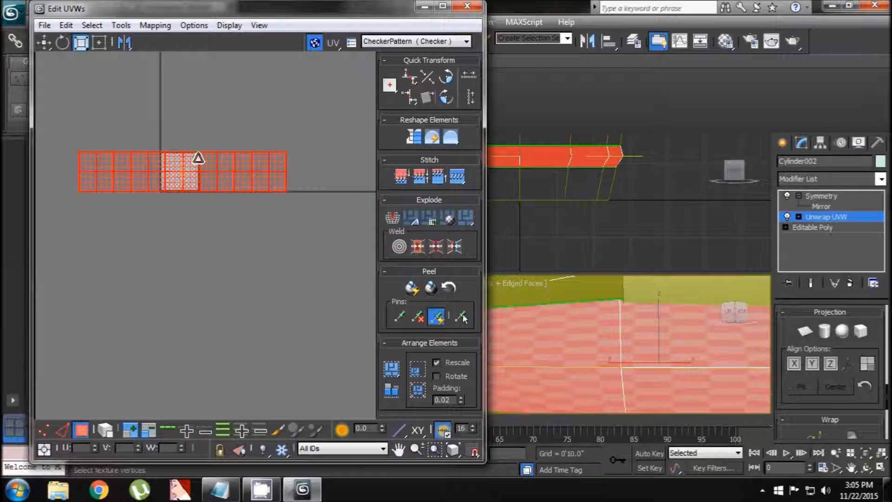
drag(223, 167, 207, 185)
middle_drag(175, 184, 196, 190)
drag(235, 181, 265, 171)
scroll(214, 169, up, 3)
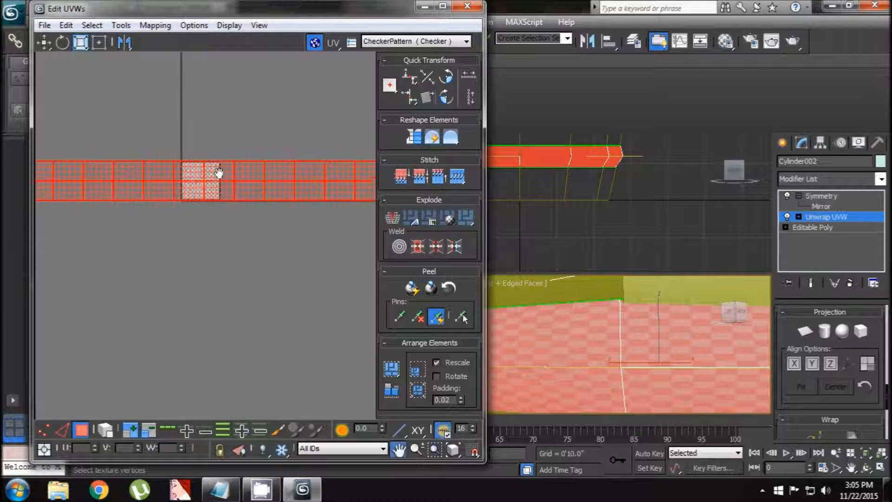
scroll(216, 185, up, 2)
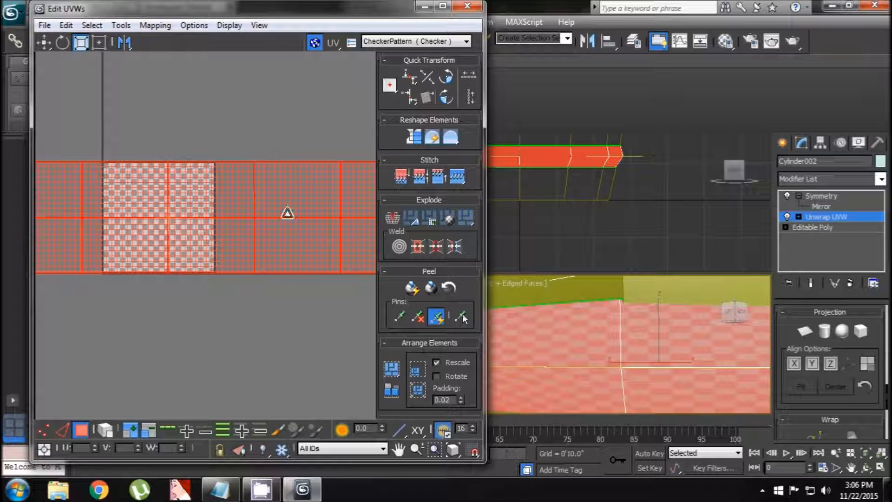
shift+drag(186, 170, 152, 474)
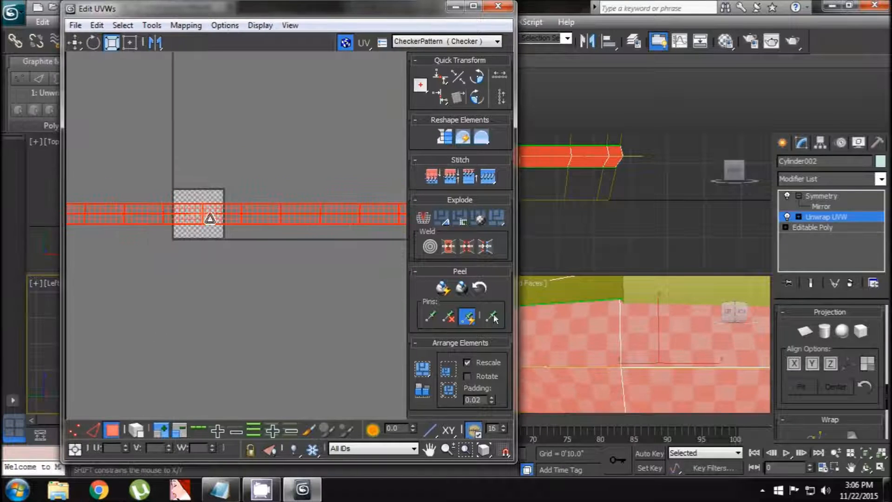
Scale the band's UV shell down uniformly to fit the width of the checker square
shift+drag(210, 200, 195, 333)
scroll(237, 255, up, 4)
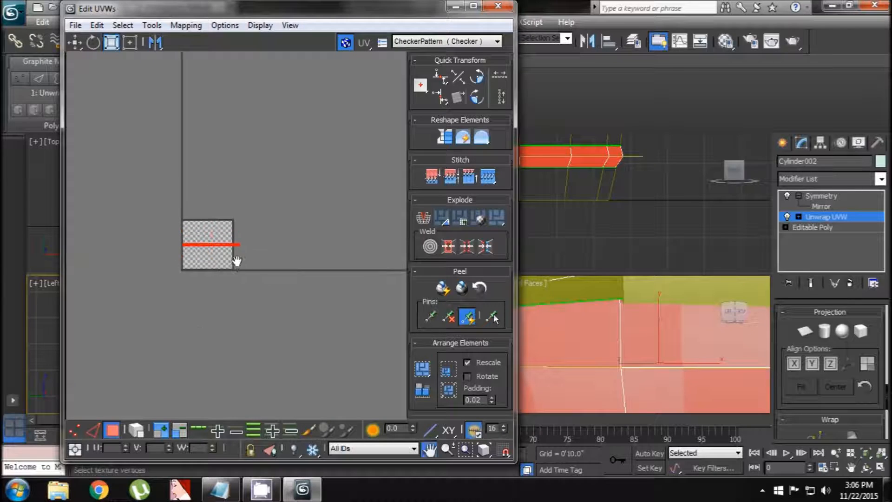
middle_drag(237, 255, 291, 255)
scroll(262, 232, up, 4)
drag(245, 221, 239, 245)
middle_drag(241, 232, 287, 236)
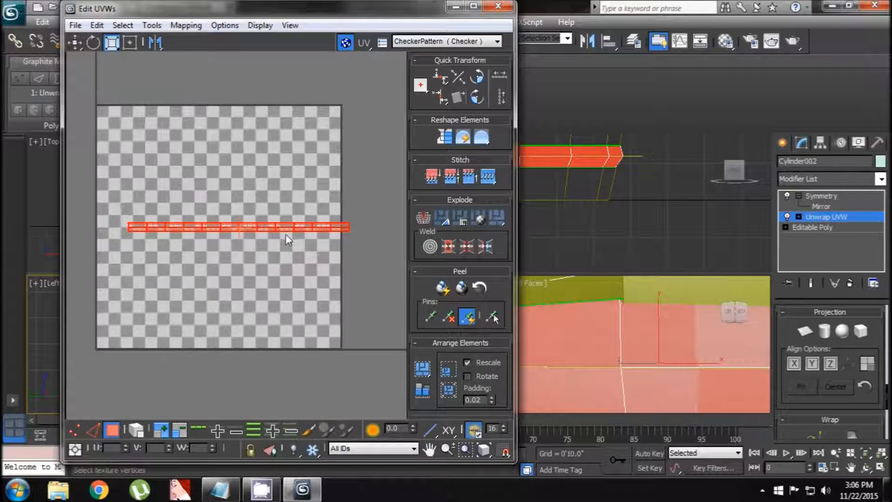
drag(284, 227, 283, 223)
Move the band's UV shell to the upper edge of the checker square and fit it just inside the borders
click(74, 45)
drag(258, 225, 237, 108)
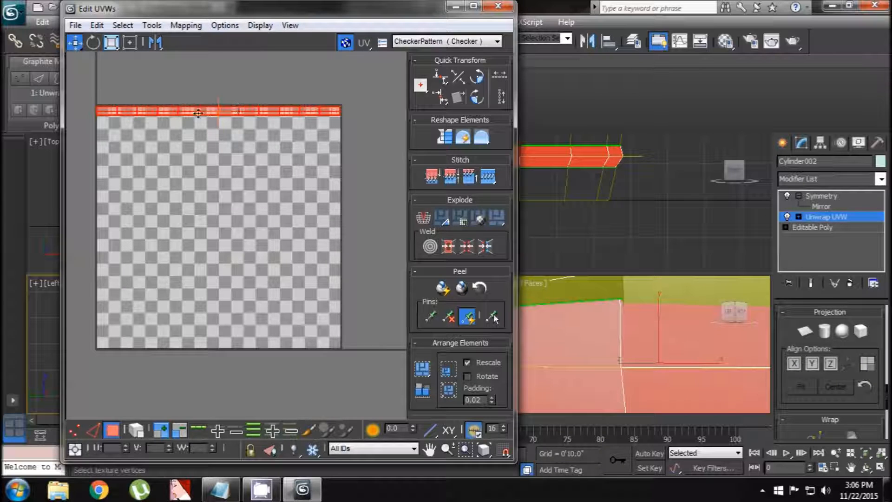
scroll(173, 139, up, 6)
scroll(141, 180, down, 6)
middle_drag(304, 191, 233, 206)
scroll(254, 200, up, 6)
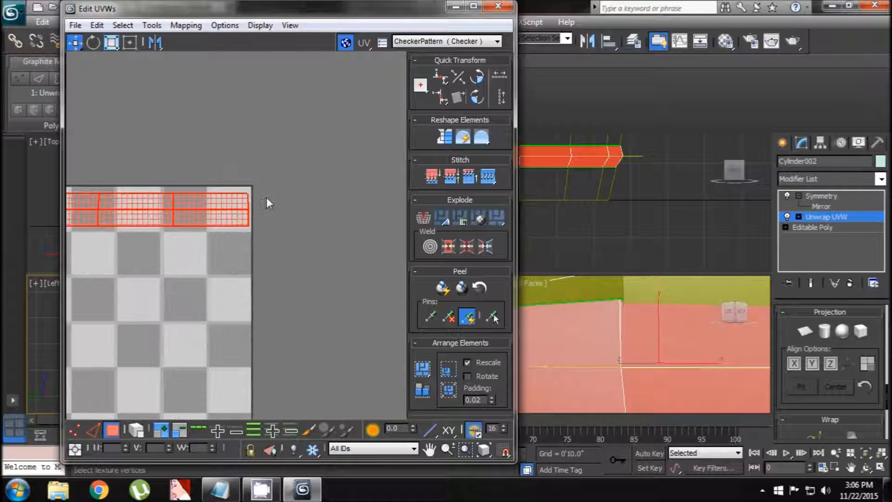
scroll(252, 201, up, 4)
scroll(252, 201, down, 8)
scroll(260, 185, up, 5)
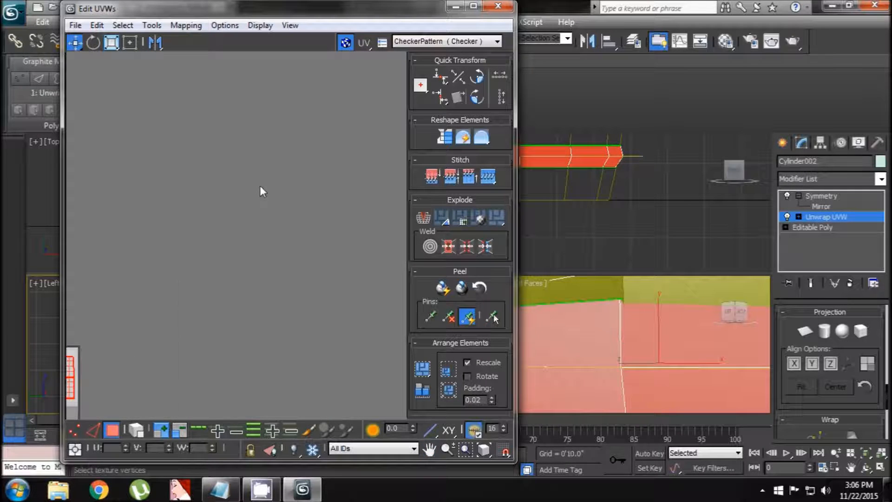
Close the UV editor and collapse the band's Unwrap UVW modifier into its Editable Poly, beneath the Symmetry modifier
scroll(260, 186, down, 5)
scroll(131, 232, down, 1)
middle_drag(130, 232, 260, 217)
scroll(267, 216, down, 1)
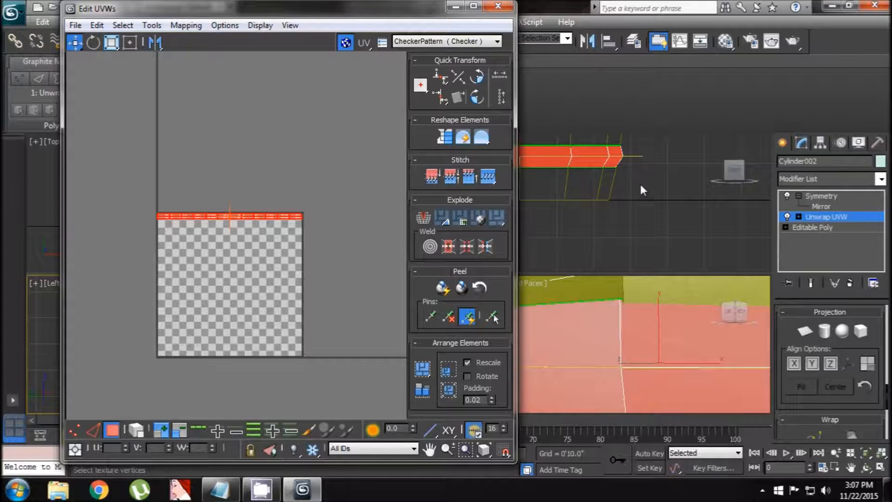
click(499, 6)
right_click(818, 216)
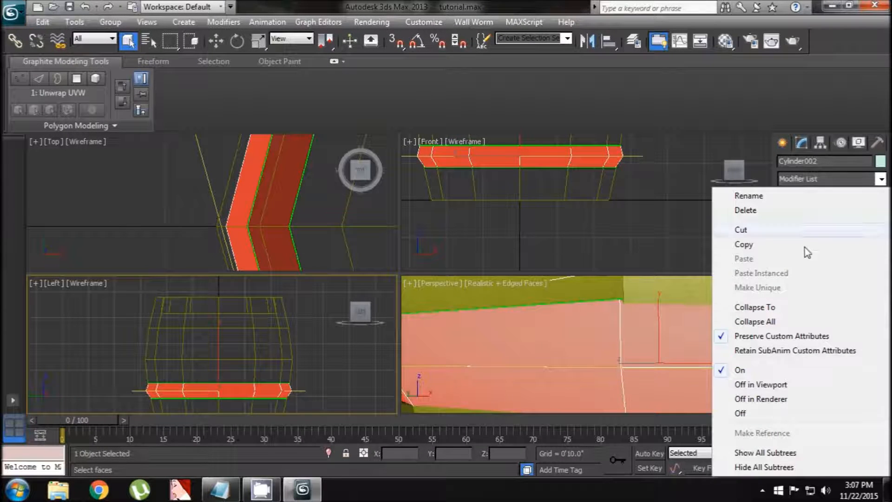
click(662, 231)
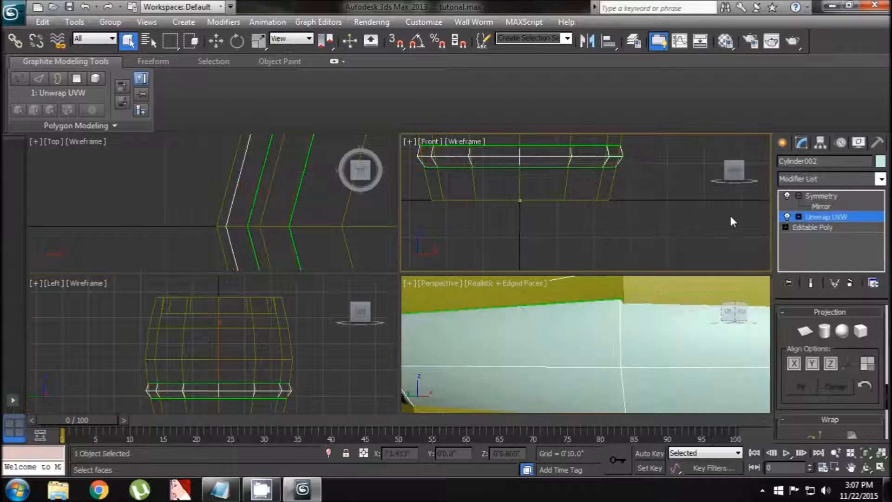
right_click(828, 218)
click(780, 309)
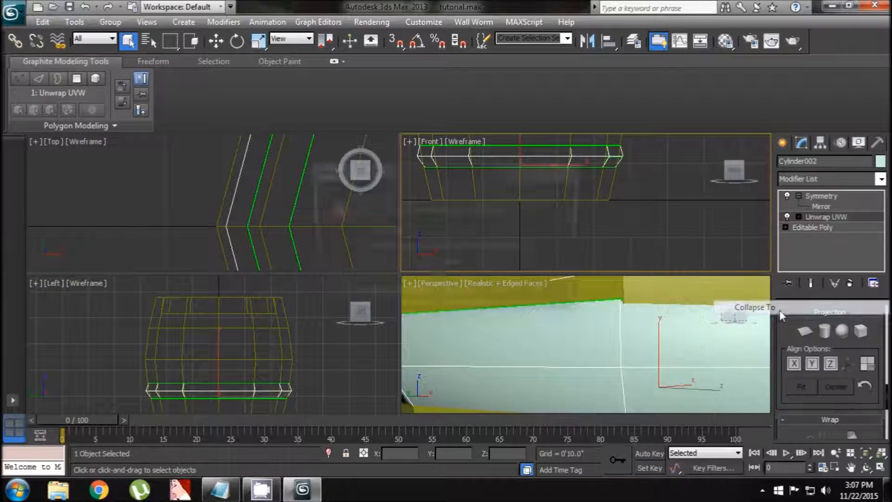
click(514, 300)
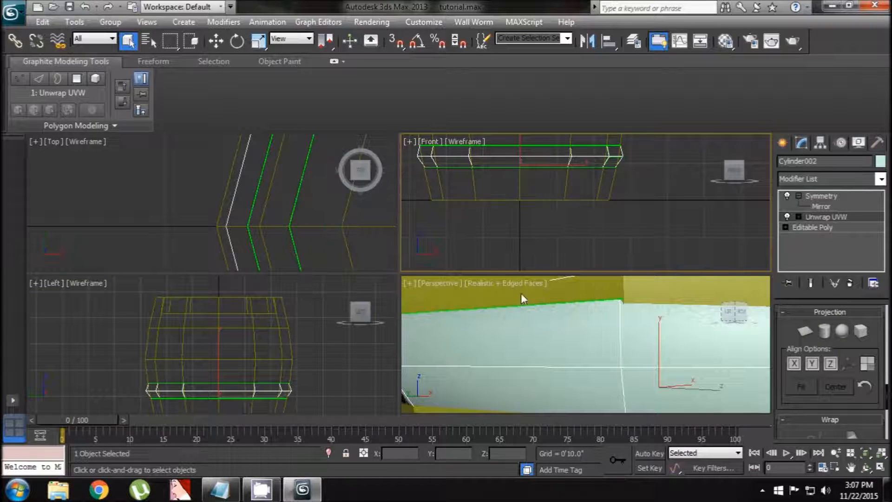
click(638, 322)
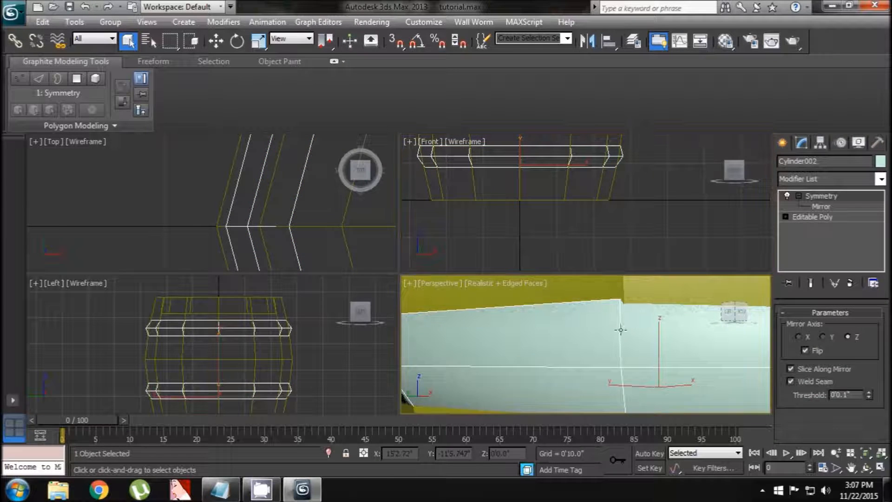
Collapse the bands' Symmetry modifier into the Editable Poly
key(z)
right_click(830, 196)
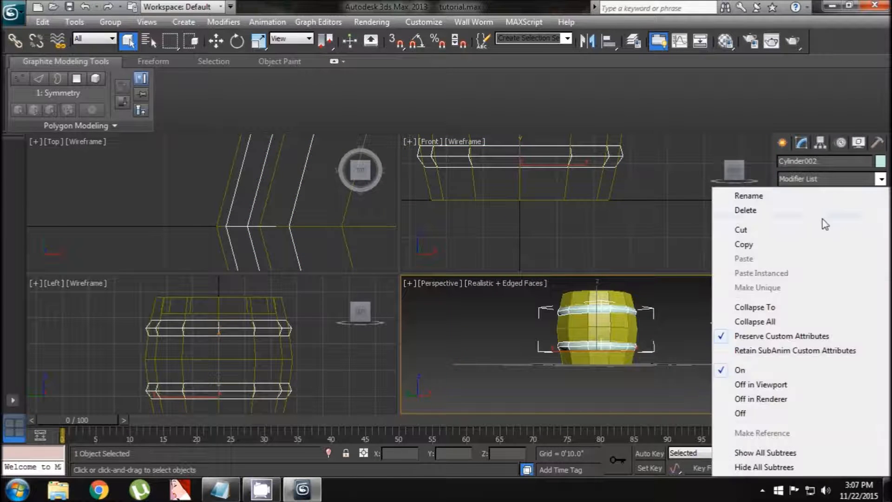
click(771, 308)
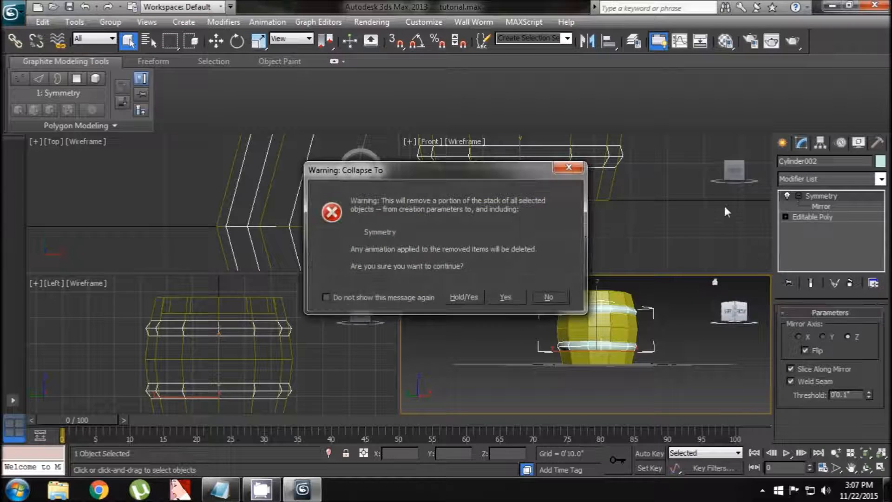
click(512, 297)
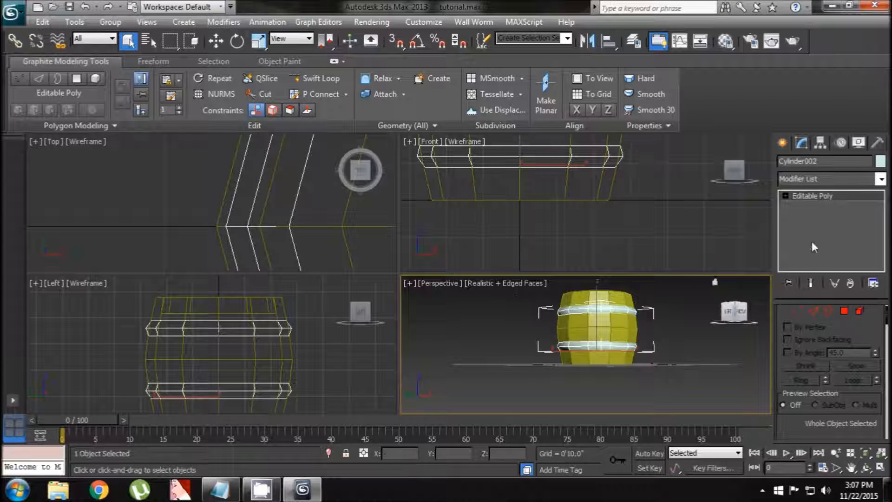
Add a new Unwrap UVW modifier to the collapsed bands and open the UV editor
click(814, 179)
click(814, 179)
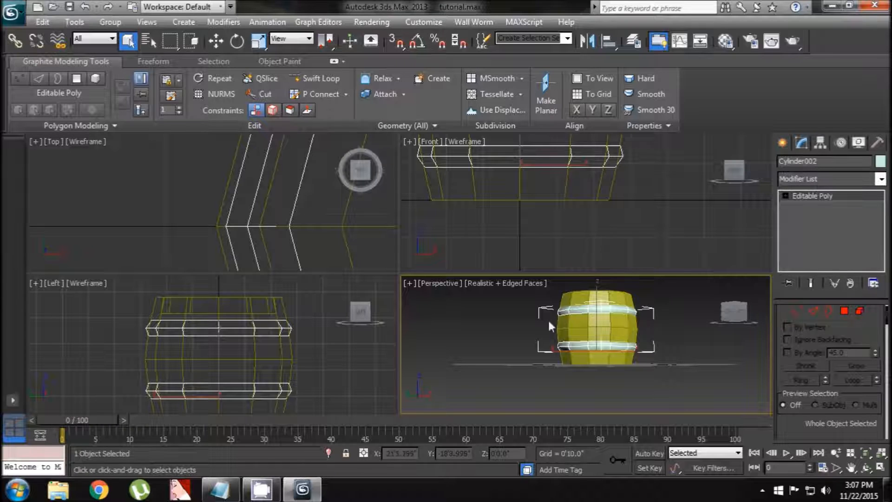
scroll(553, 325, up, 6)
middle_drag(566, 338, 532, 358)
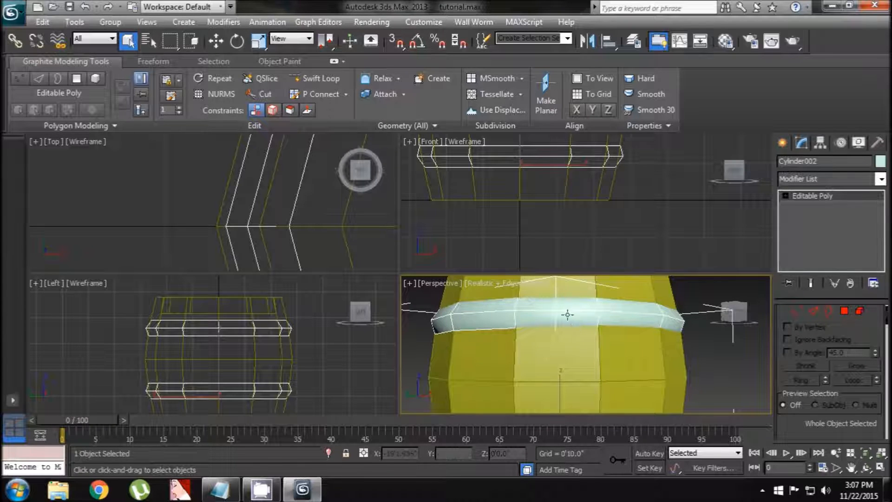
click(844, 179)
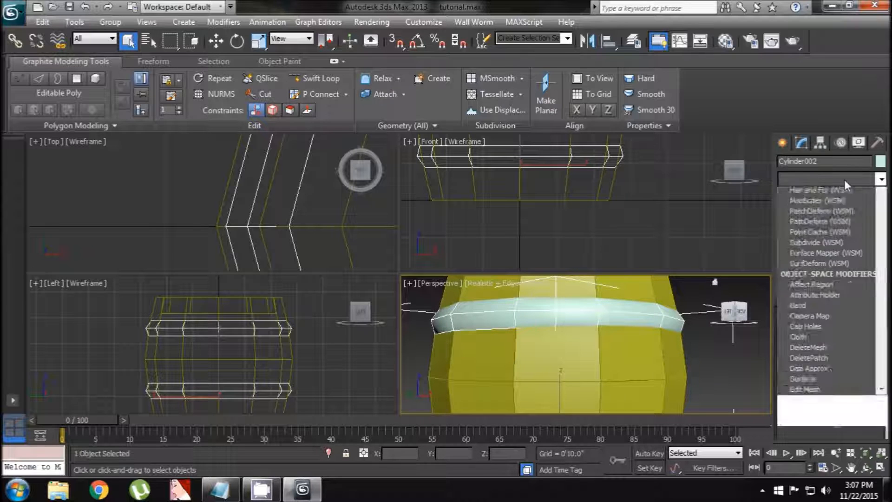
key(u)
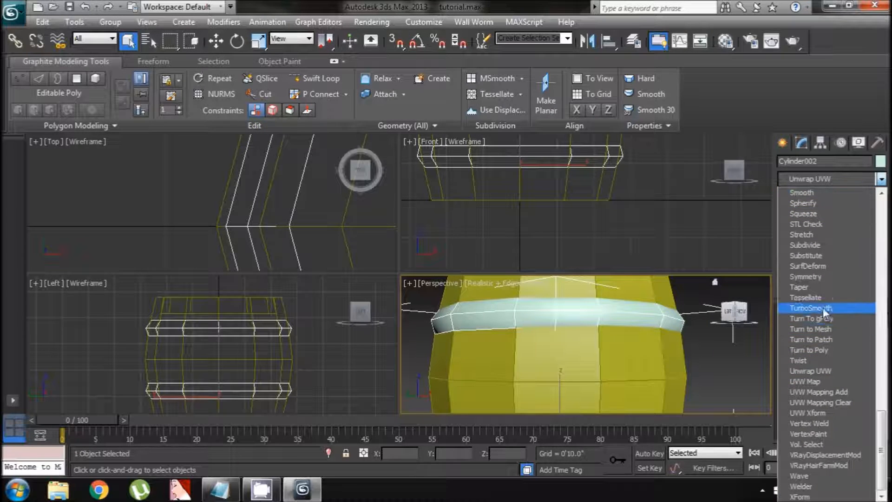
click(818, 372)
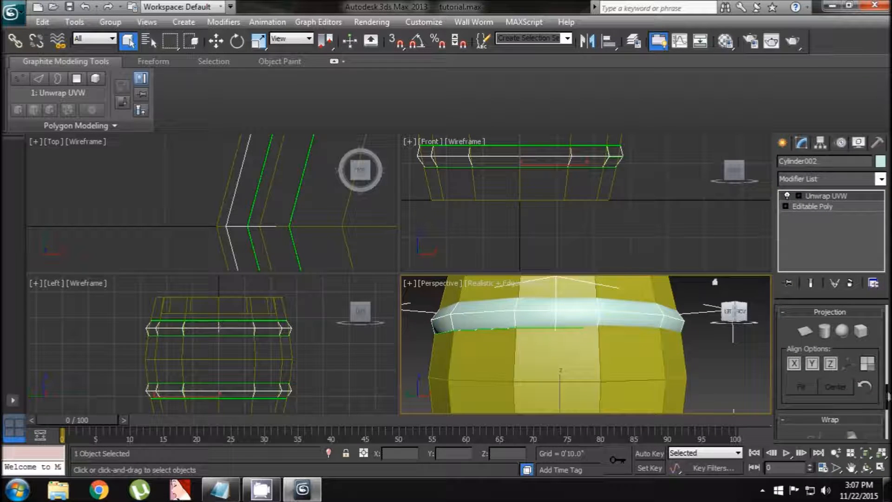
scroll(885, 386, down, 10)
scroll(874, 354, up, 1)
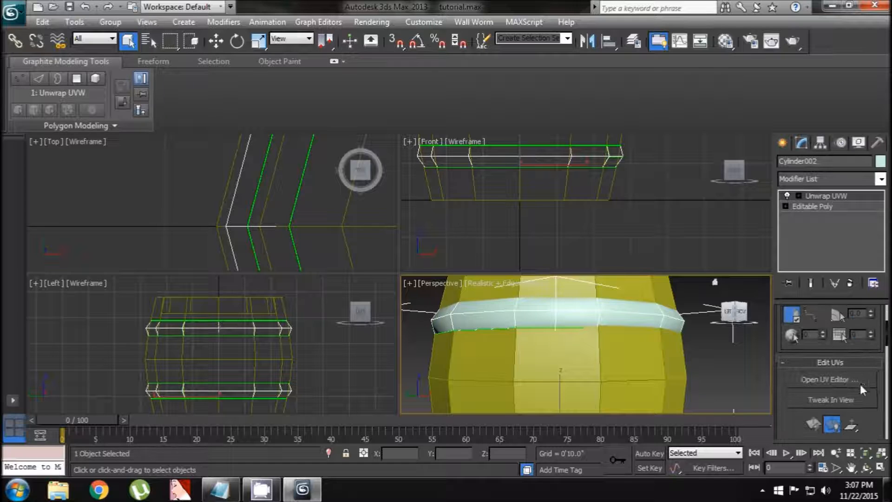
click(829, 379)
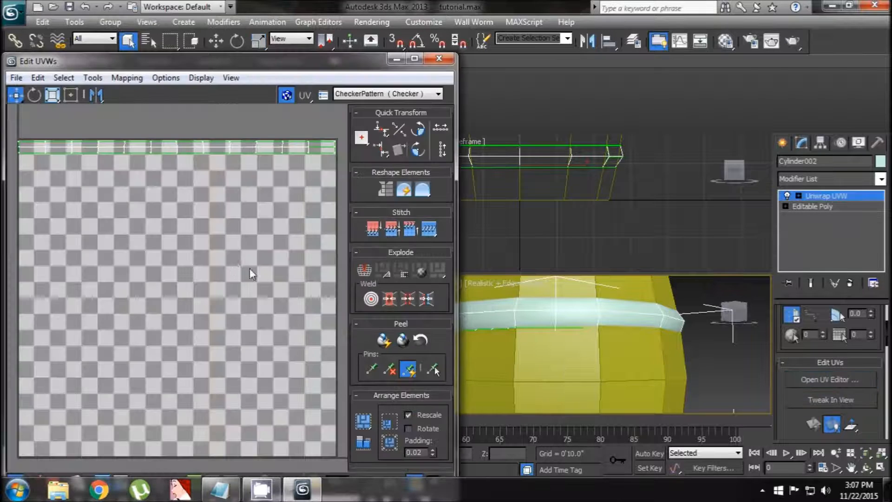
Select one band's entire UV shell using polygon and element selection among the overlapping shells
middle_drag(217, 251, 225, 276)
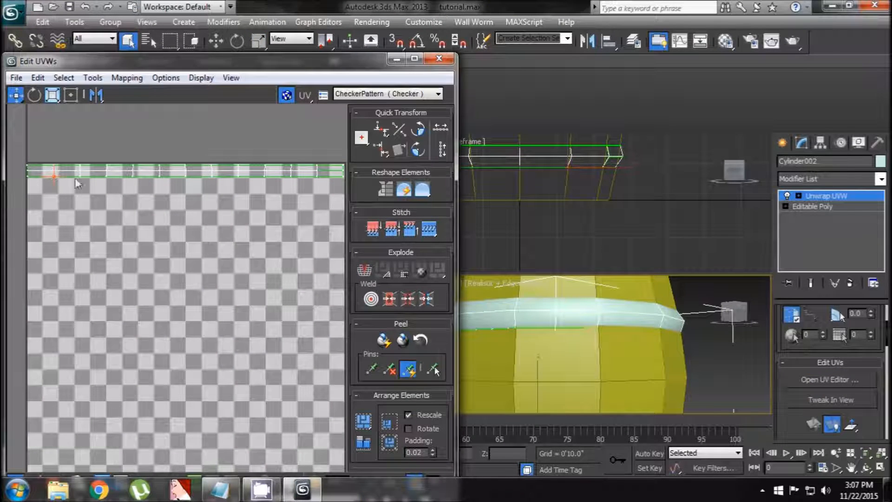
drag(204, 61, 211, 48)
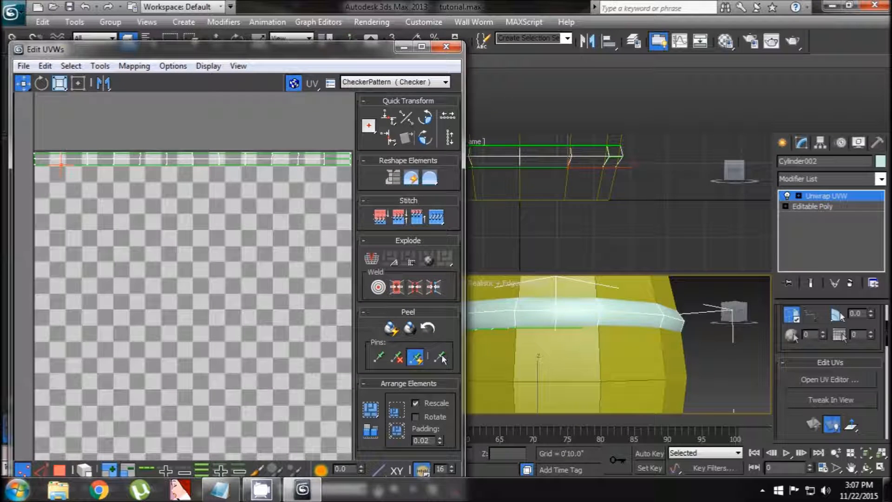
click(63, 470)
click(122, 156)
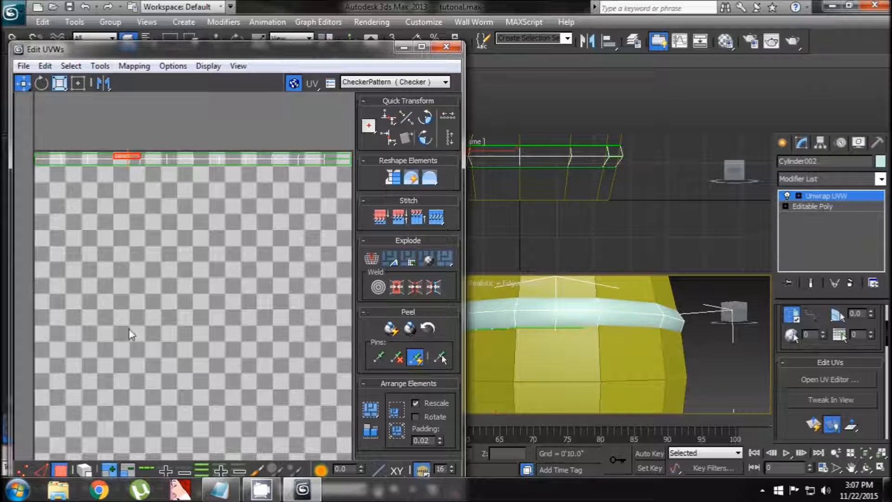
scroll(138, 272, down, 4)
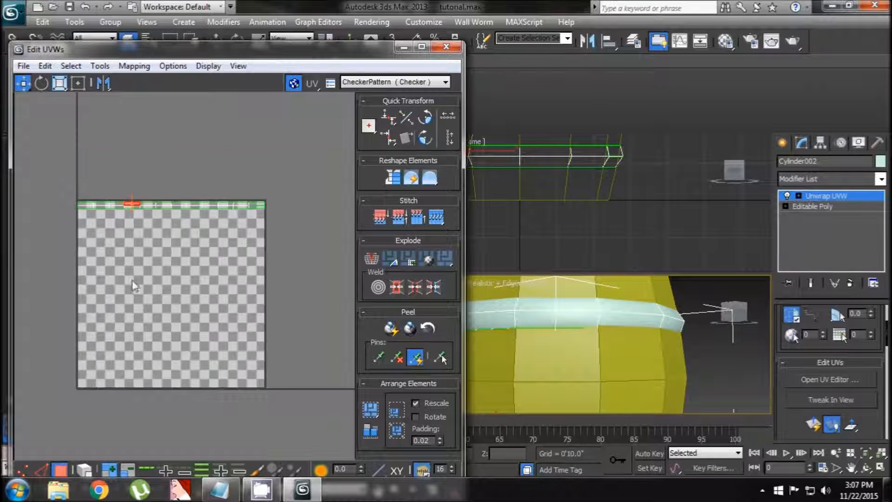
scroll(214, 206, up, 3)
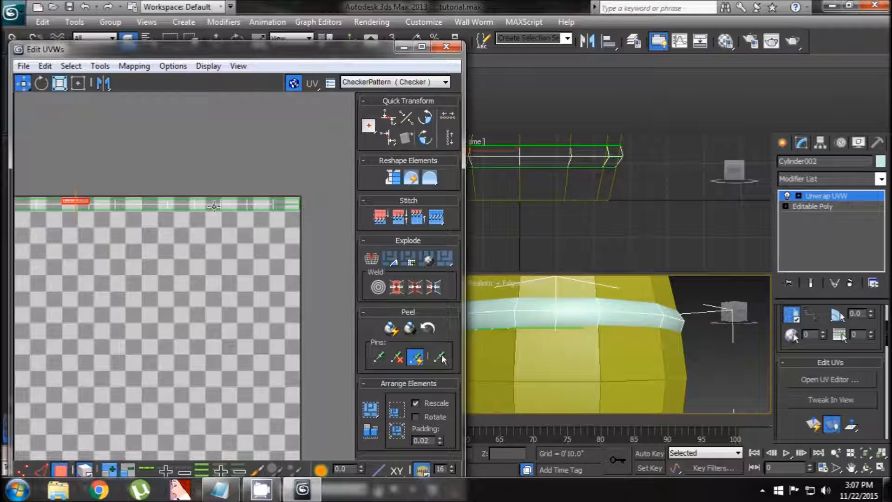
double_click(213, 206)
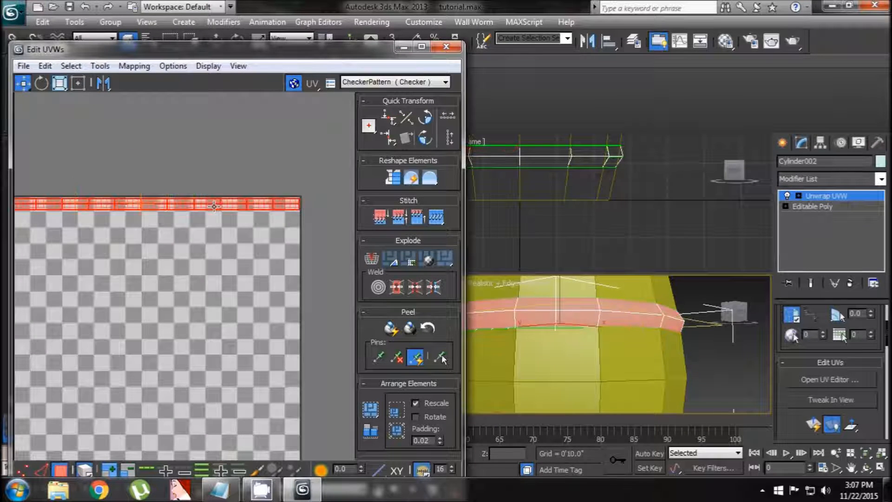
click(87, 470)
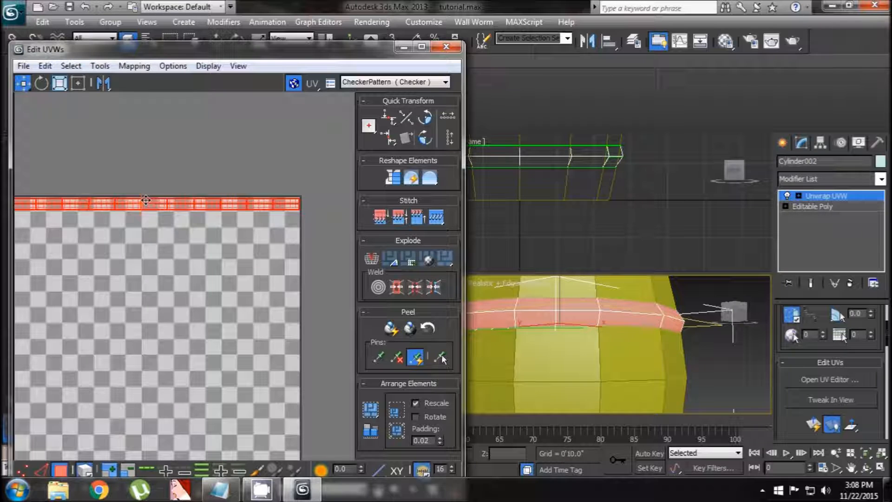
Try moving the selected band's UV shell down, well clear of the overlapping shell, and undo the move
drag(145, 199, 144, 229)
middle_drag(209, 220, 262, 233)
middle_drag(598, 323, 616, 344)
scroll(615, 343, down, 5)
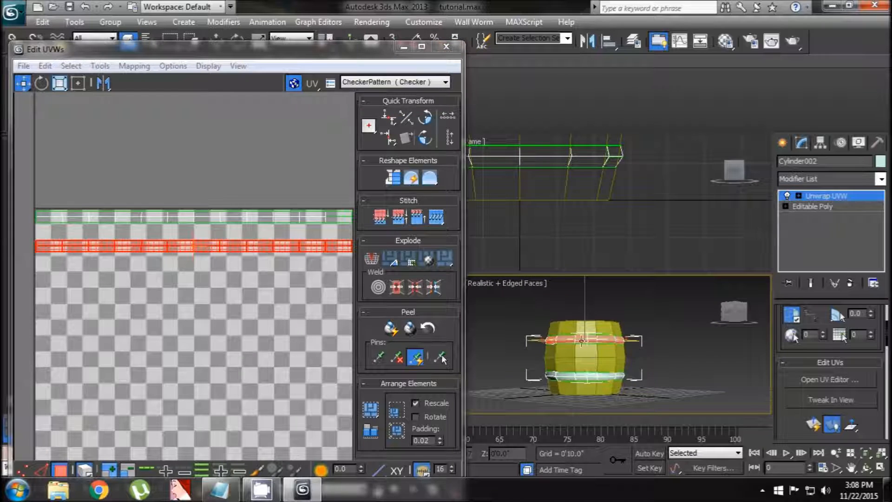
key(ctrl+z)
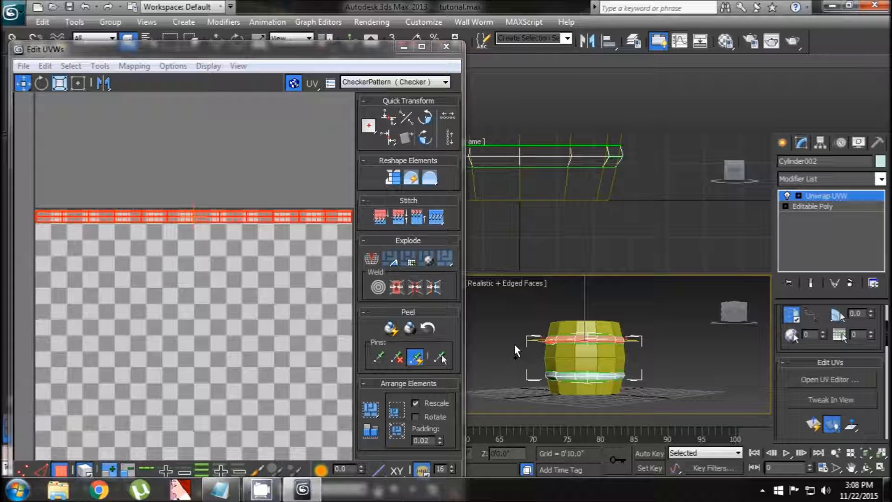
Move the selected band's UV shell directly beneath the other band's shell without overlap, and clear the selection
click(59, 211)
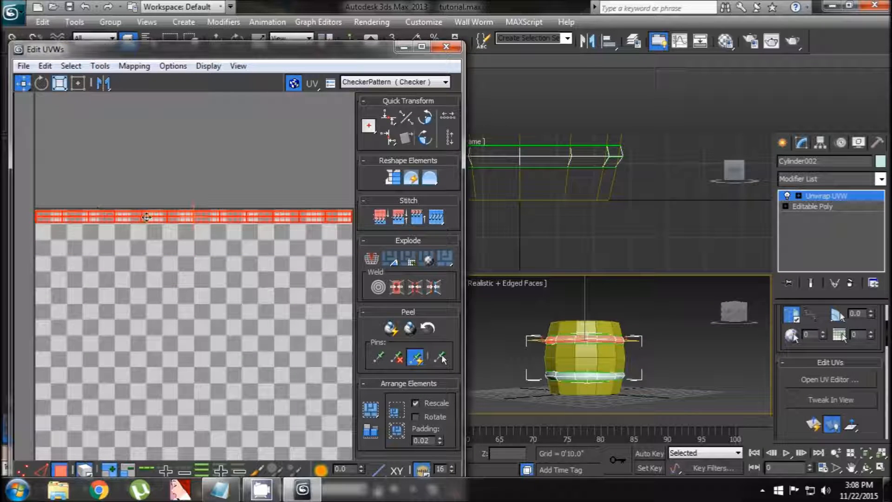
drag(147, 214, 141, 228)
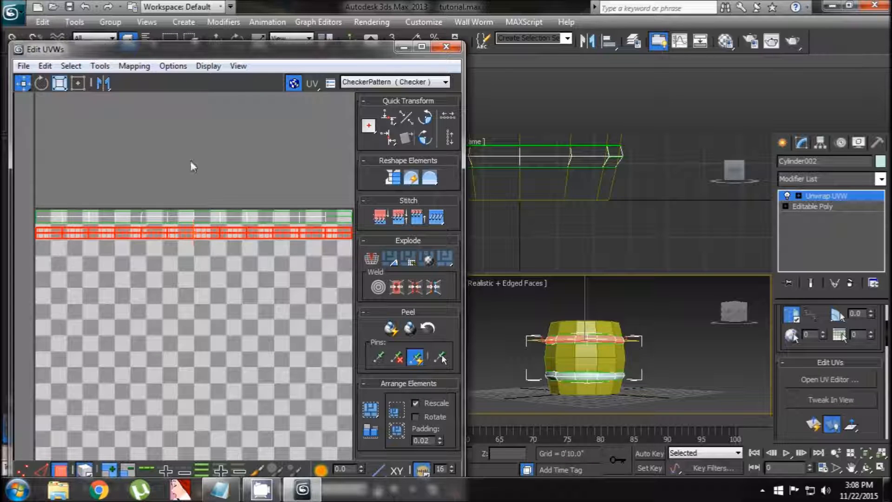
click(186, 185)
middle_drag(179, 210, 124, 202)
middle_drag(212, 231, 230, 237)
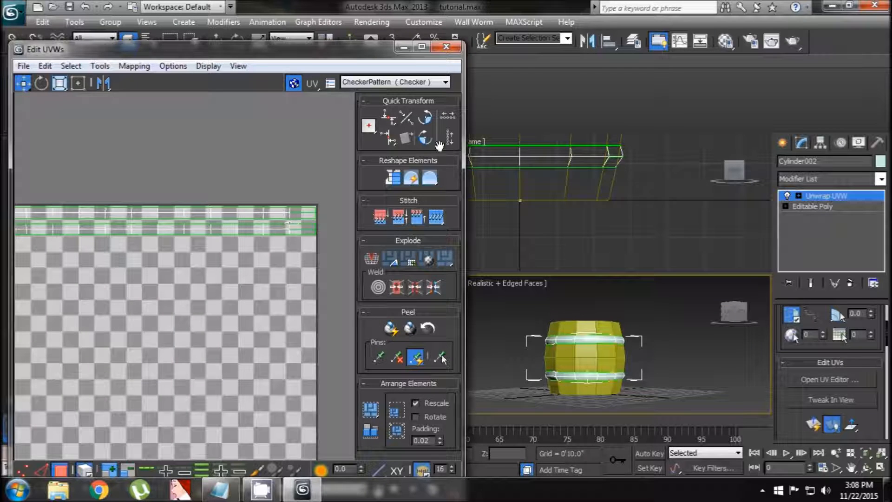
Close the UV editor and collapse the Unwrap UVW modifier covering both bands into the Editable Poly
click(446, 48)
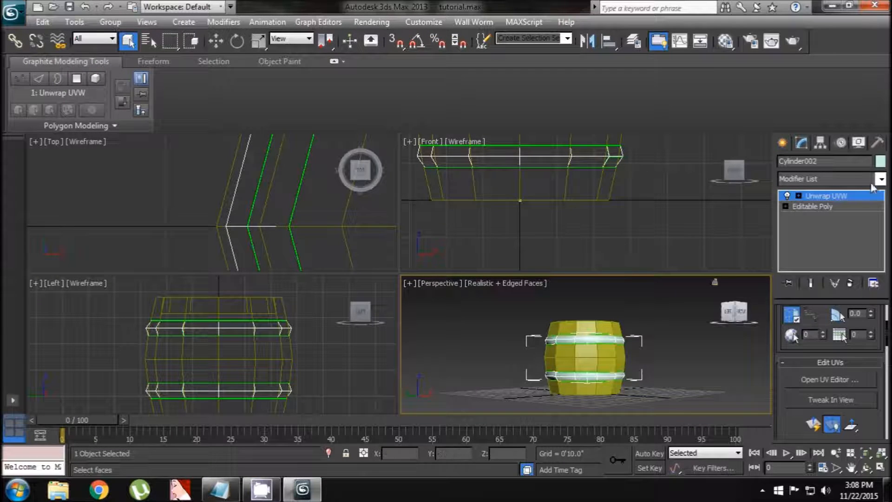
right_click(852, 194)
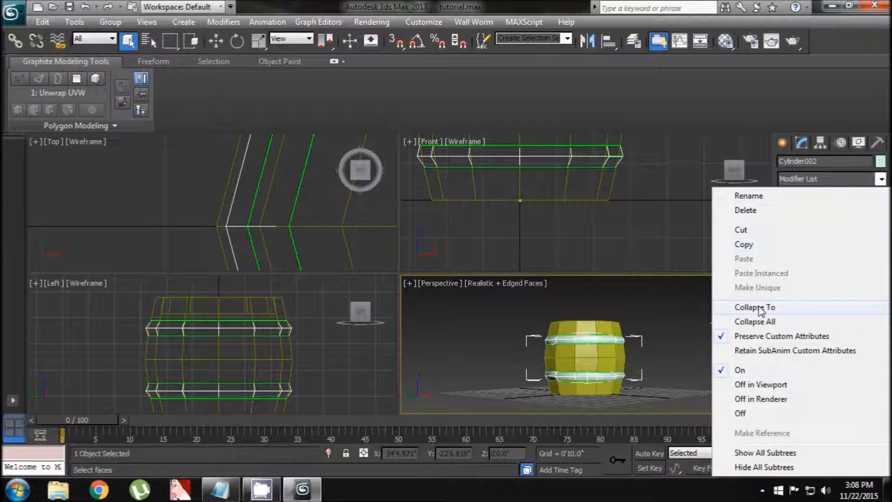
click(759, 311)
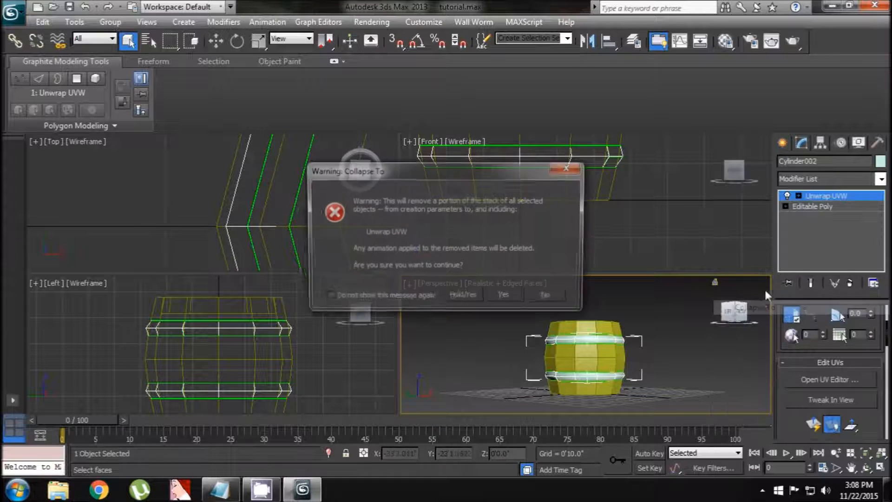
click(507, 294)
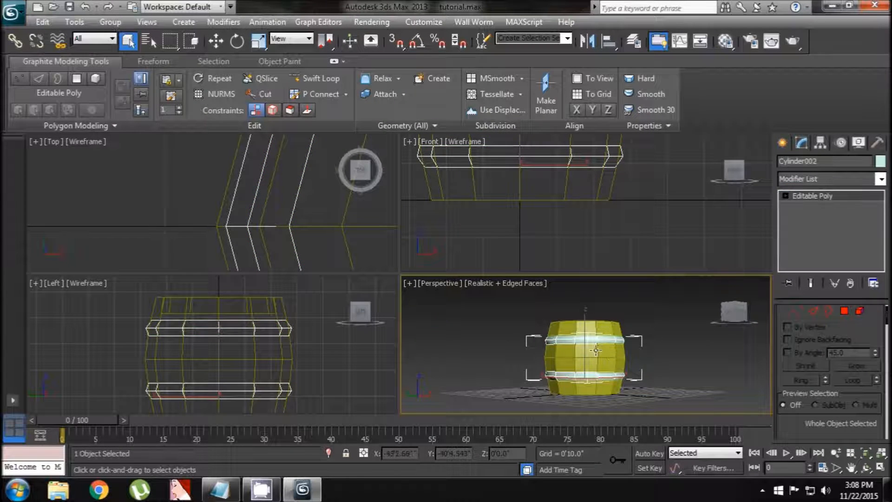
Attach the barrel body to the metal bands as one Editable Poly object and end the Attach command
drag(886, 331, 885, 354)
click(805, 335)
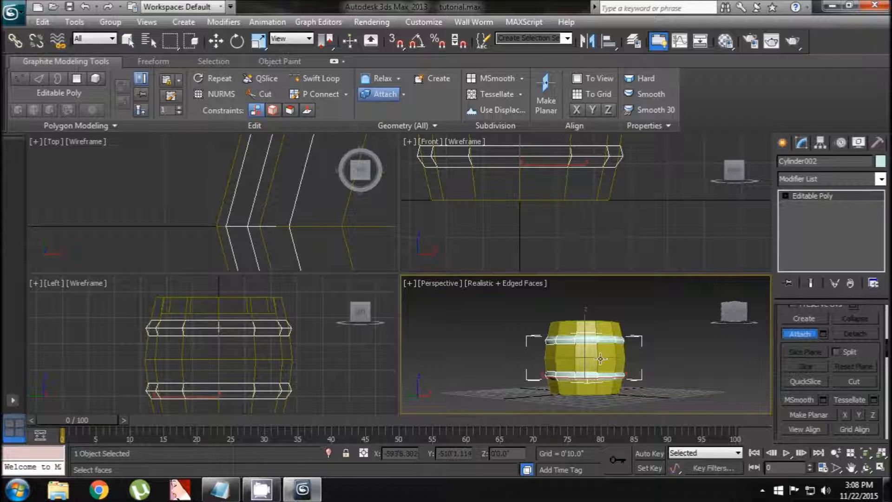
click(601, 358)
key(w)
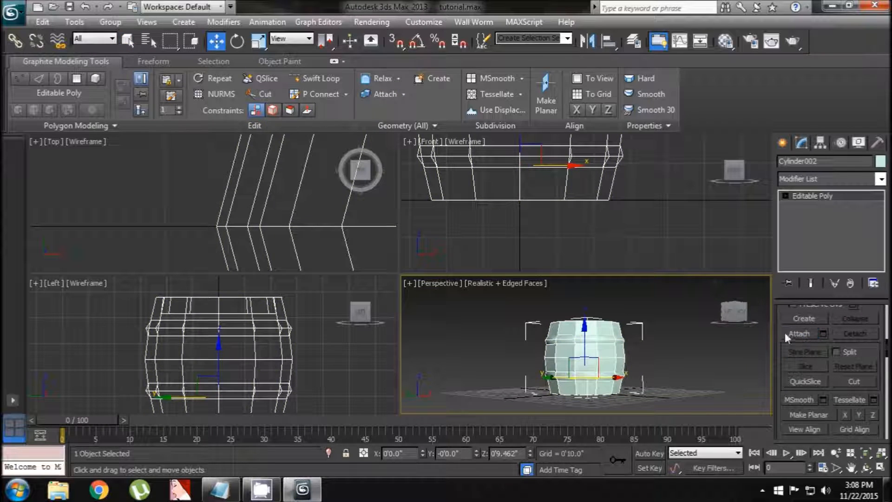
click(684, 311)
click(579, 367)
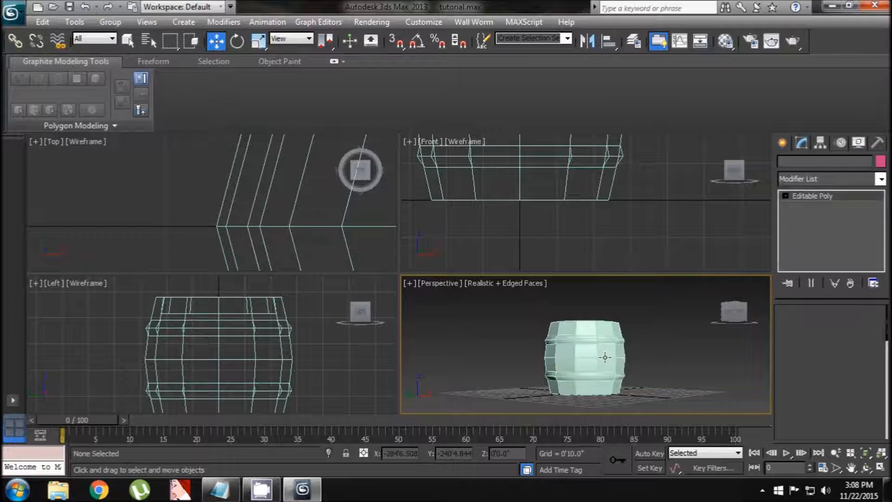
Apply an Unwrap UVW modifier to the combined barrel and inspect its full layout in the UV editor
click(799, 179)
key(u)
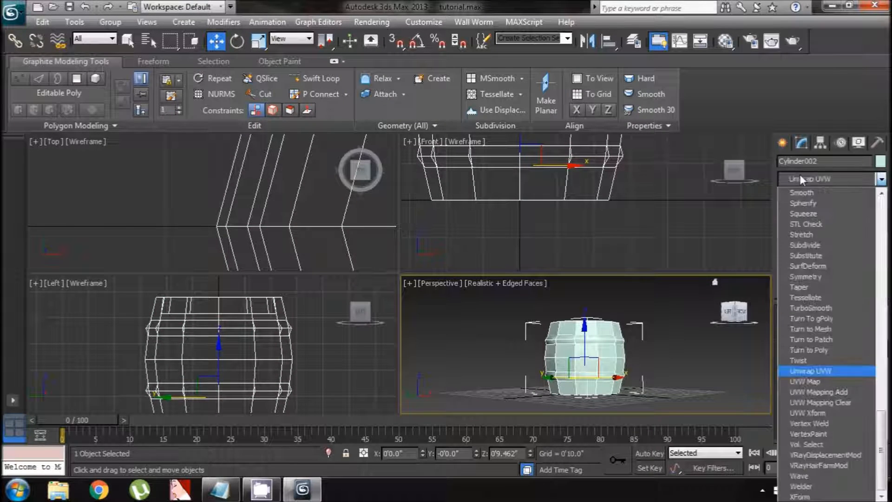
click(820, 371)
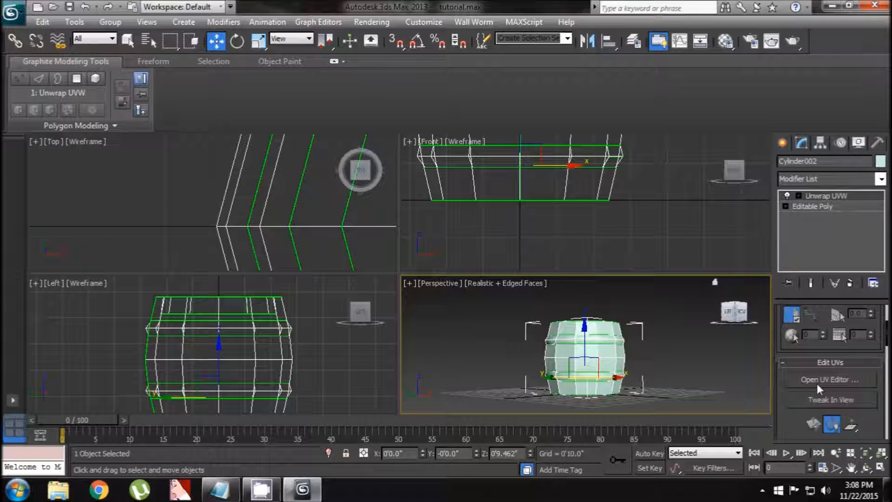
click(817, 384)
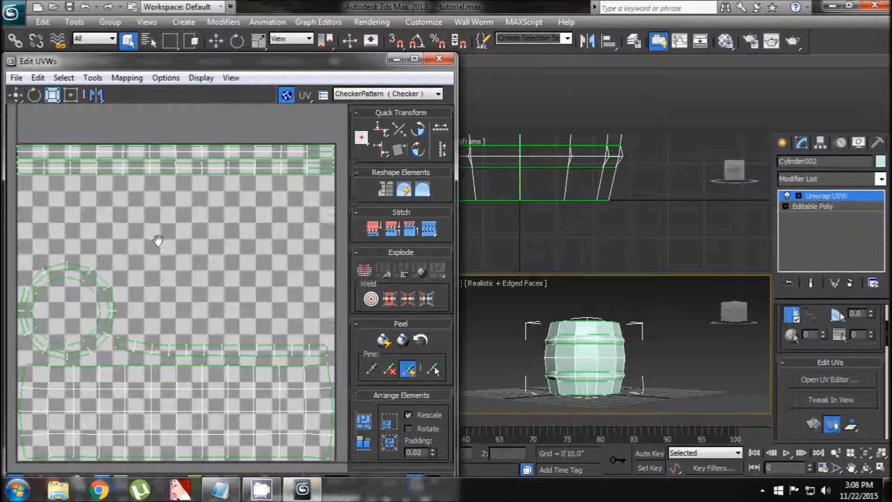
middle_drag(158, 240, 158, 244)
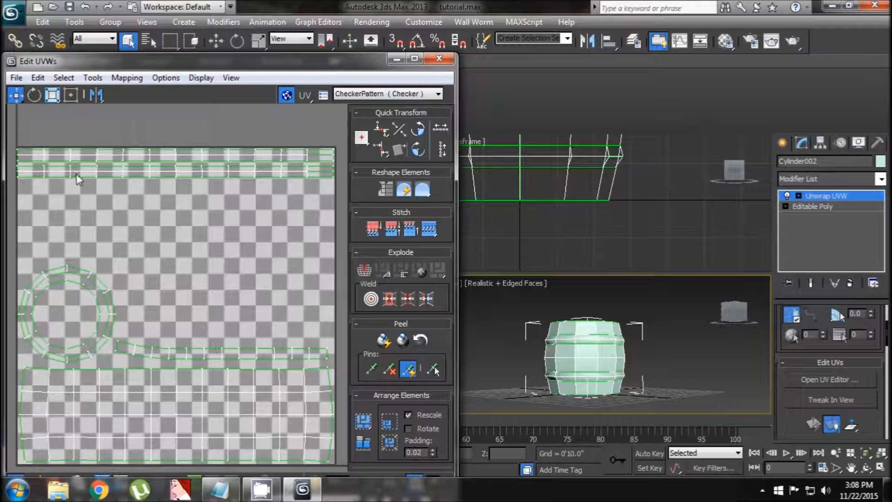
middle_drag(88, 176, 111, 180)
middle_drag(165, 202, 147, 174)
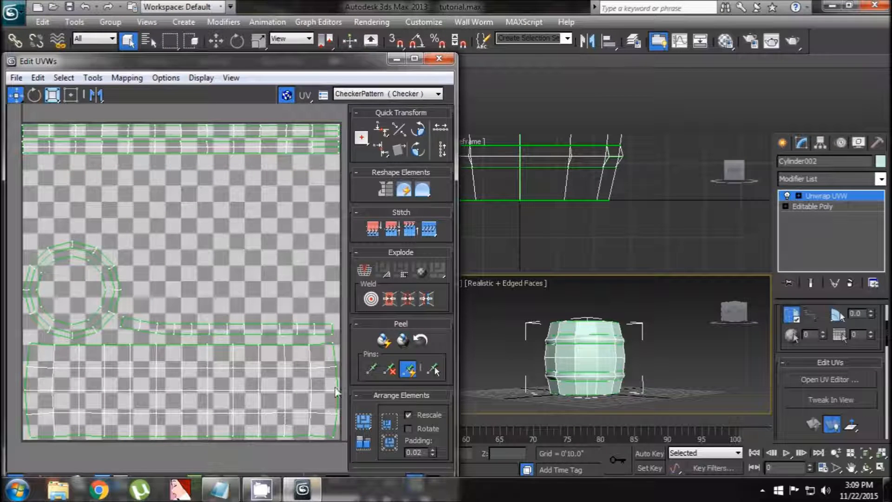
middle_drag(238, 283, 215, 304)
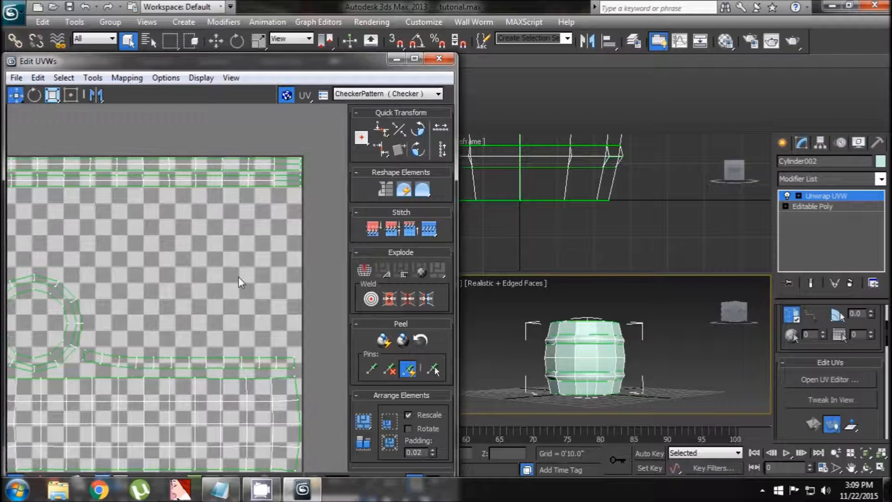
scroll(239, 277, down, 2)
Render the barrel's UVW template with the width and height both set to 512
click(93, 78)
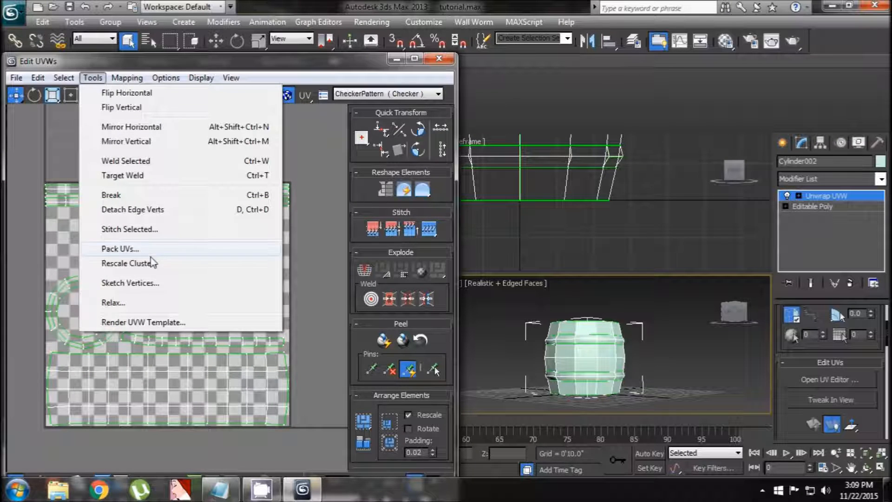
click(133, 322)
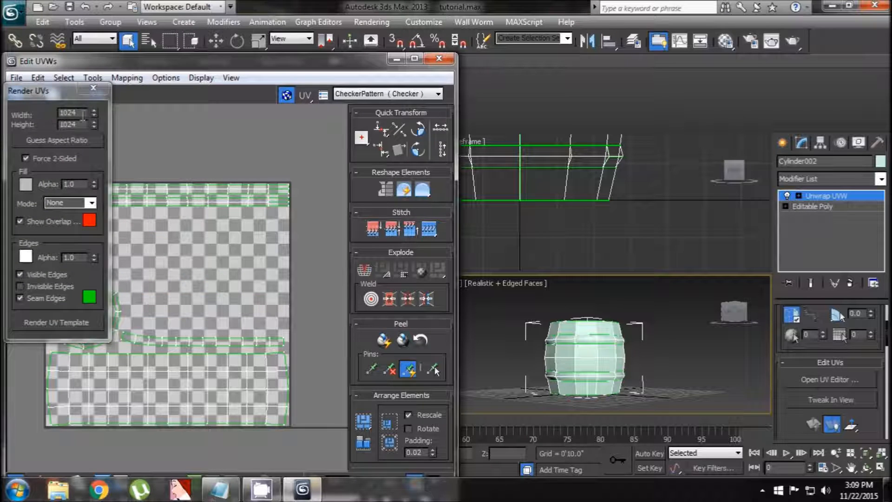
drag(83, 114, 20, 126)
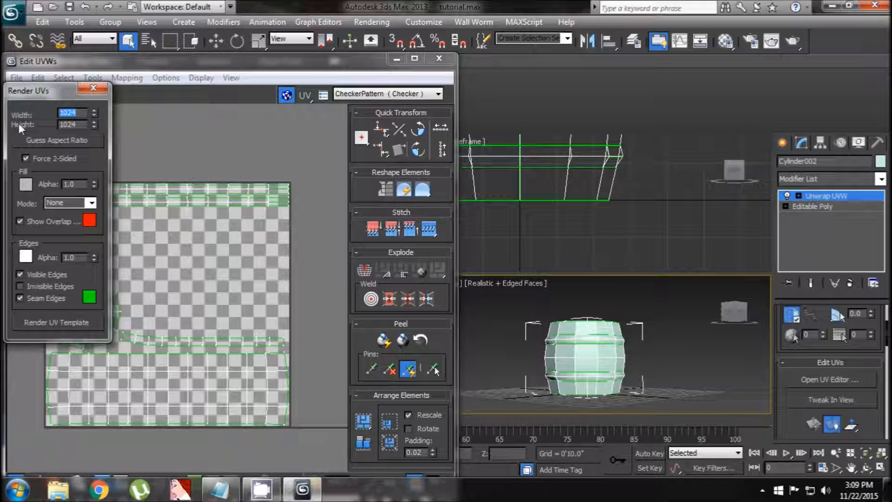
text(512)
drag(80, 124, 2, 131)
text(512)
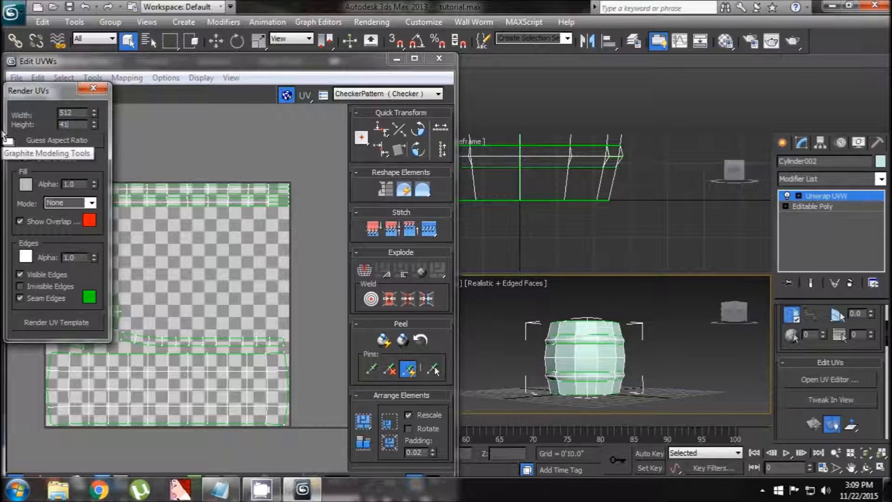
drag(60, 122, 66, 123)
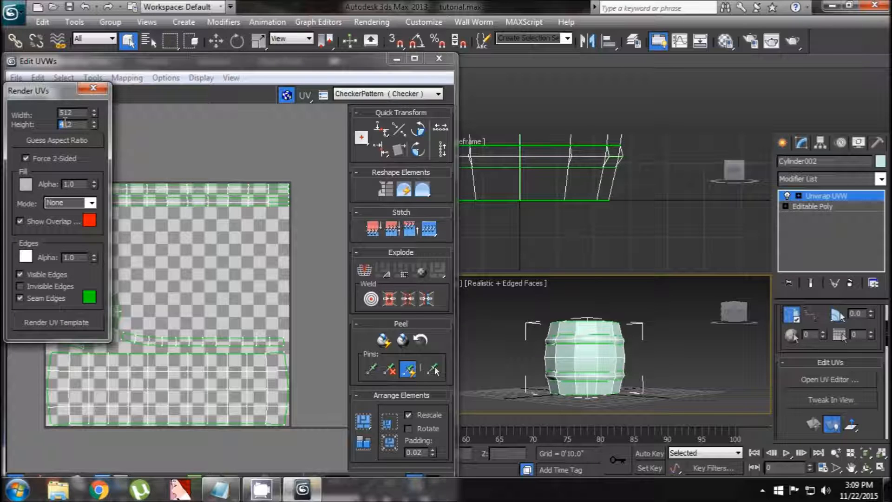
click(60, 325)
click(500, 77)
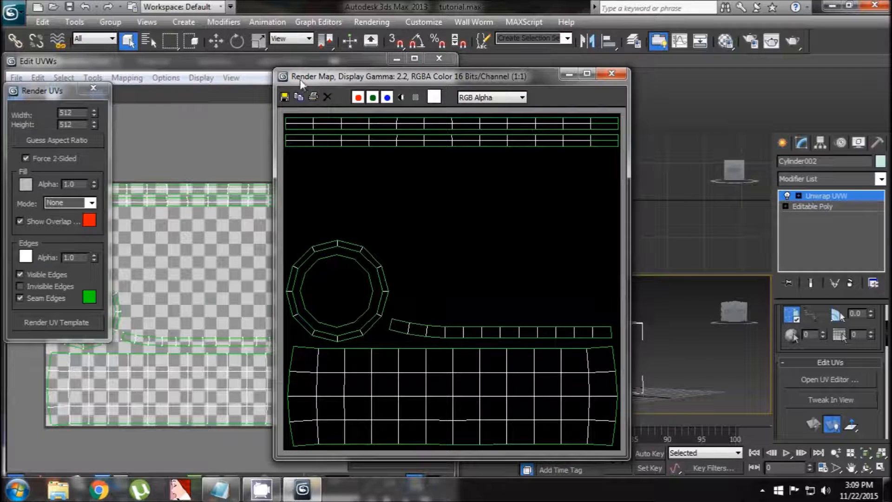
Save the rendered UV template as a JPEG named "uv barrel" in the tutorial folder at quality 100, and close the render window
click(285, 96)
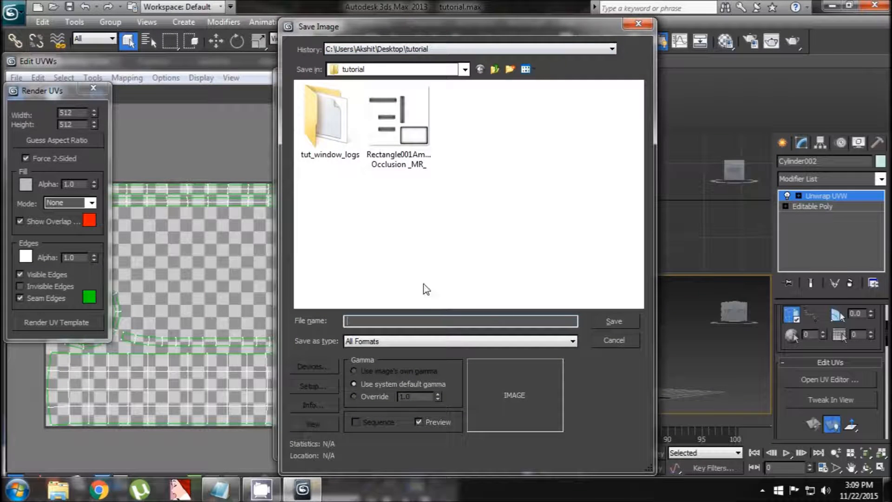
click(396, 344)
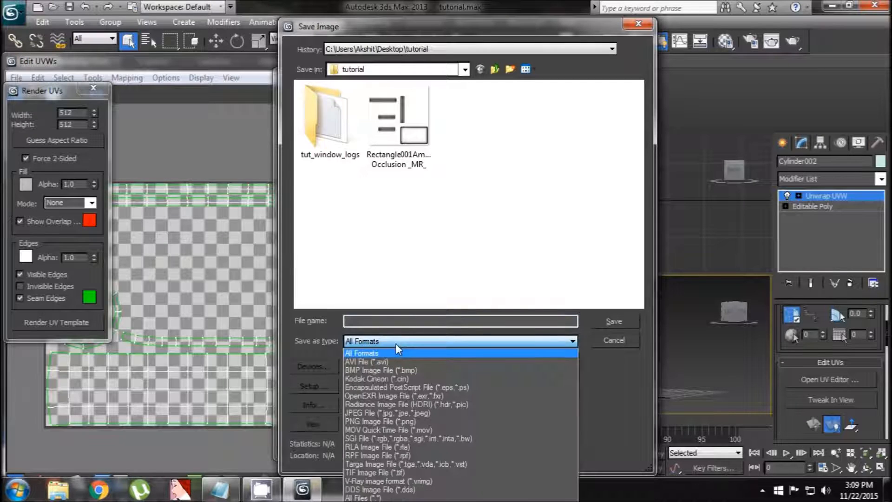
click(405, 413)
click(387, 321)
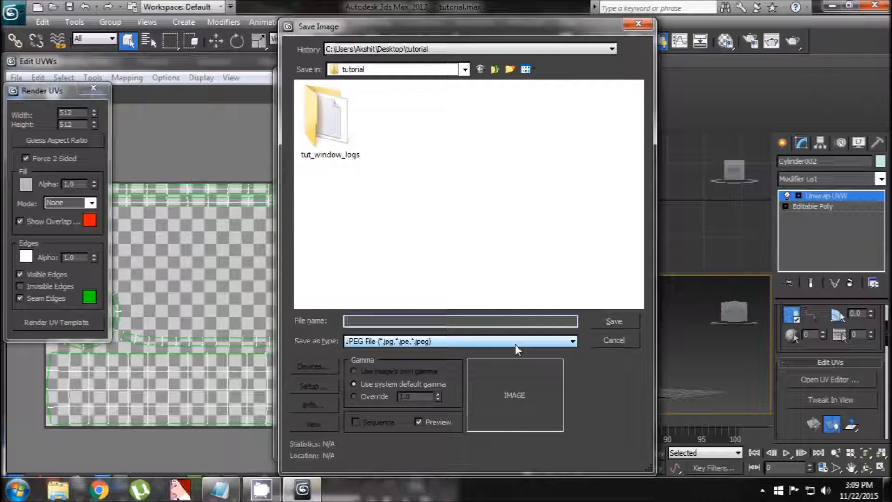
text(uv_bal)
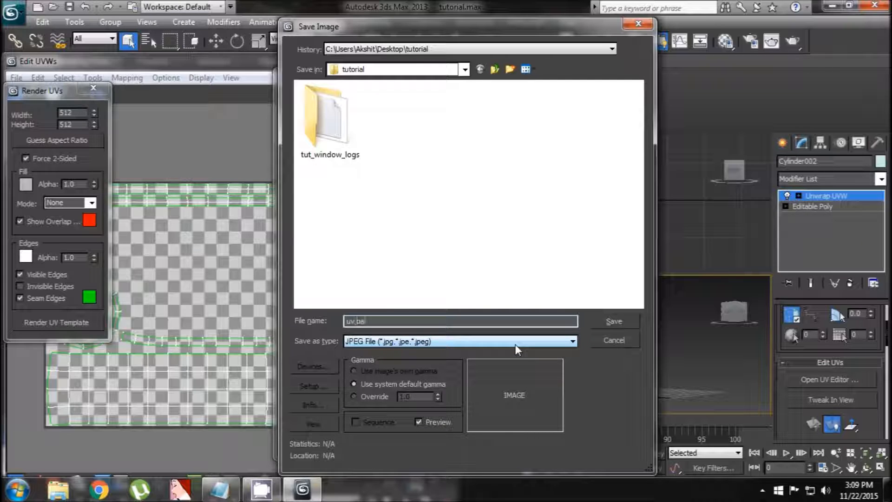
key(BackSpace)
text(rrel)
click(631, 321)
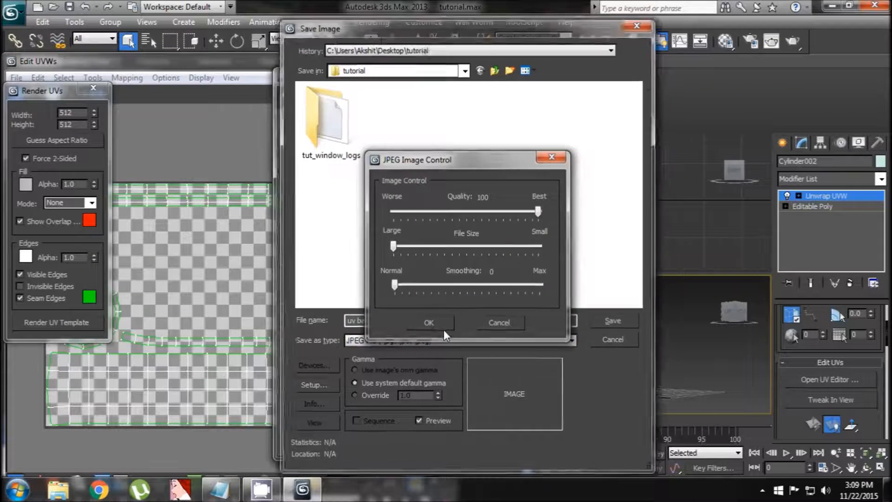
click(444, 324)
click(612, 74)
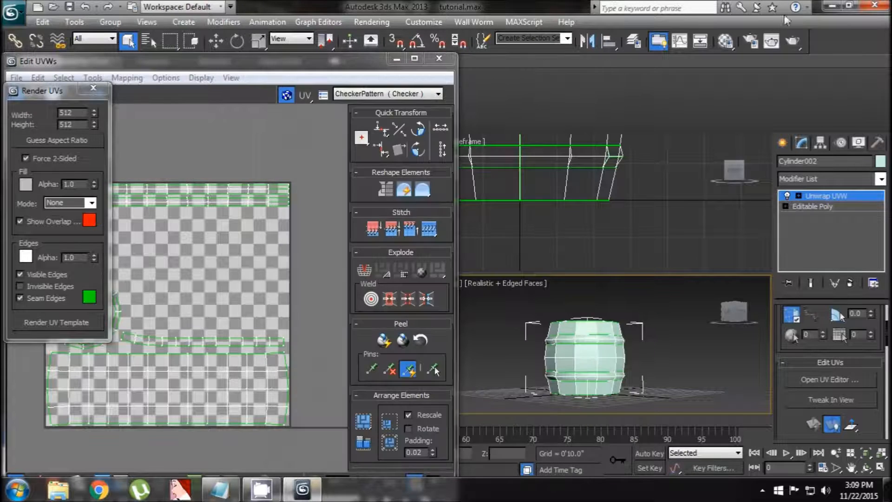
Open the saved uv barrel image from the desktop's tutorial folder to check it, and close the image and the folder
click(832, 5)
double_click(21, 230)
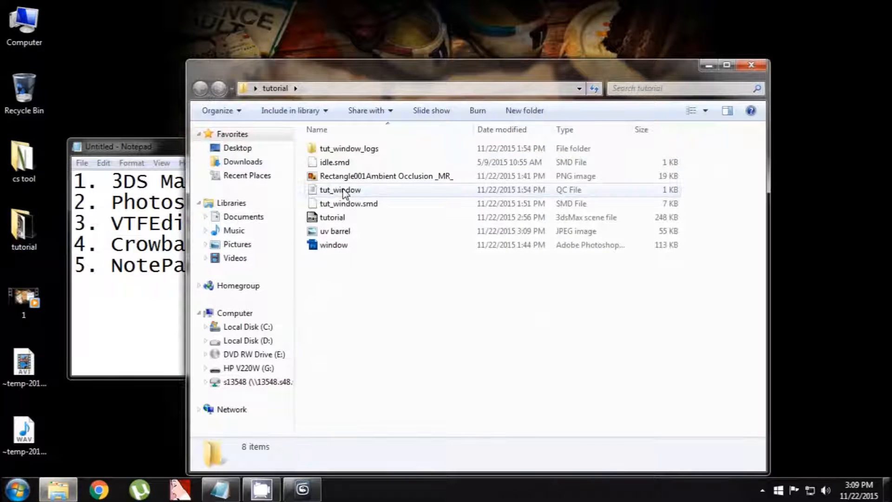
double_click(331, 232)
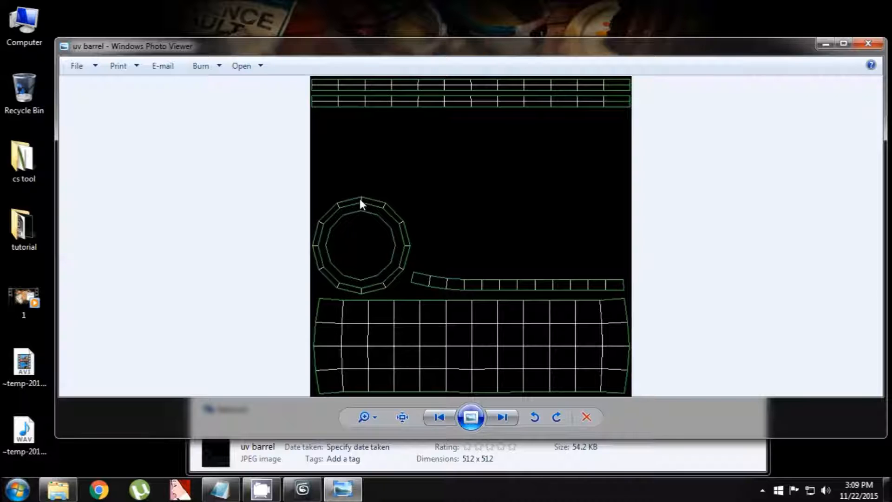
click(868, 43)
click(752, 65)
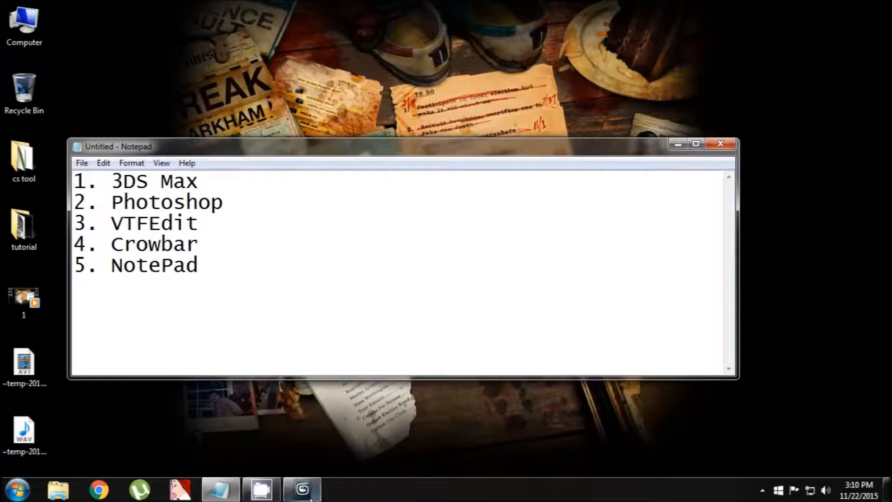
Switch back to 3ds Max, close the UV editor and collapse the barrel's Unwrap UVW modifier into the Editable Poly
click(303, 489)
click(121, 64)
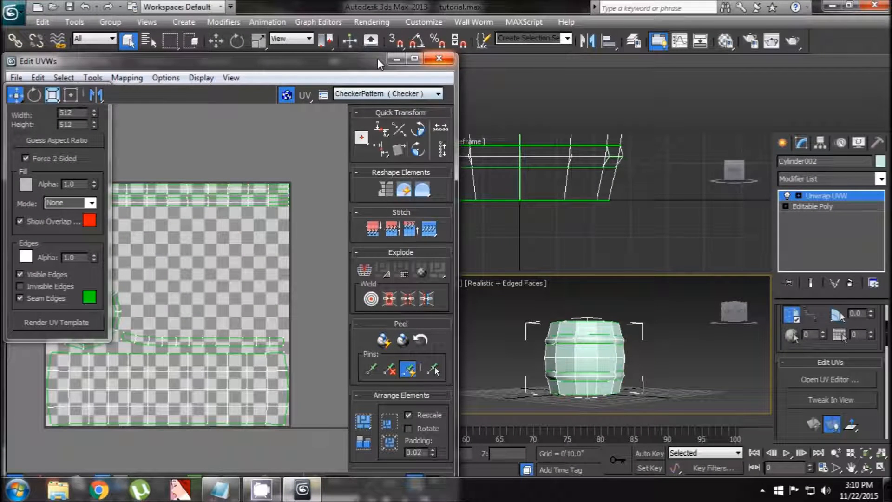
click(439, 58)
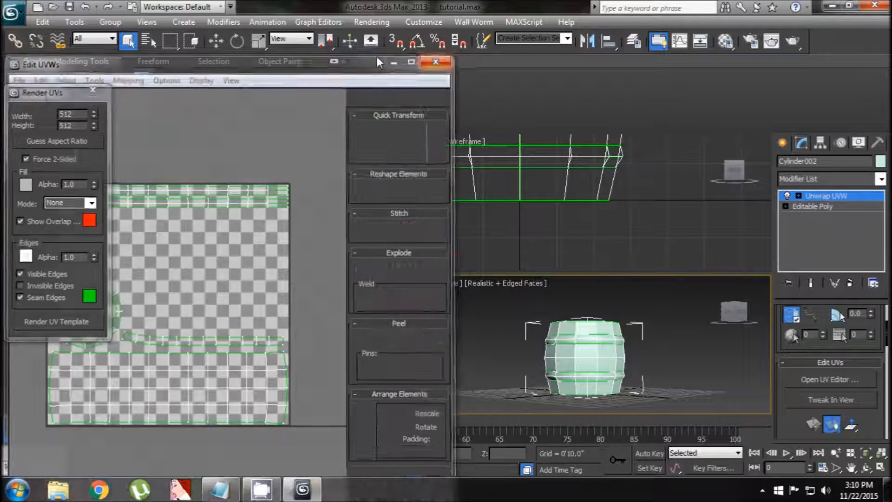
right_click(794, 198)
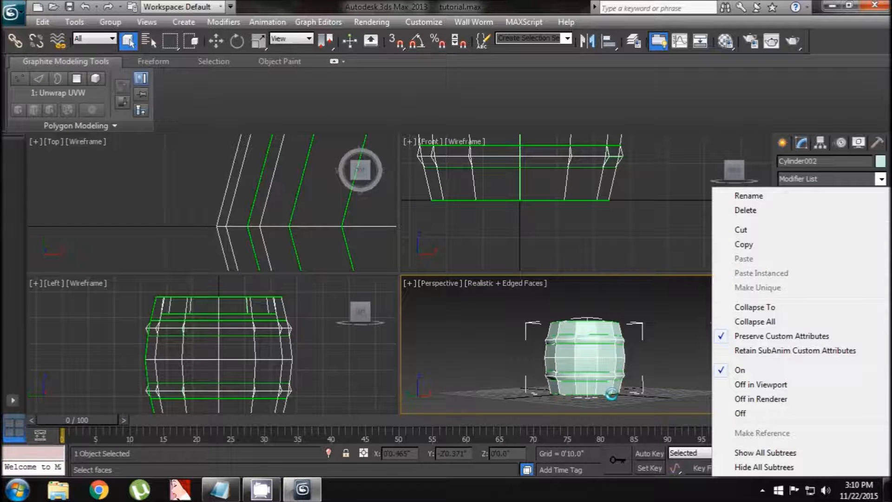
click(757, 308)
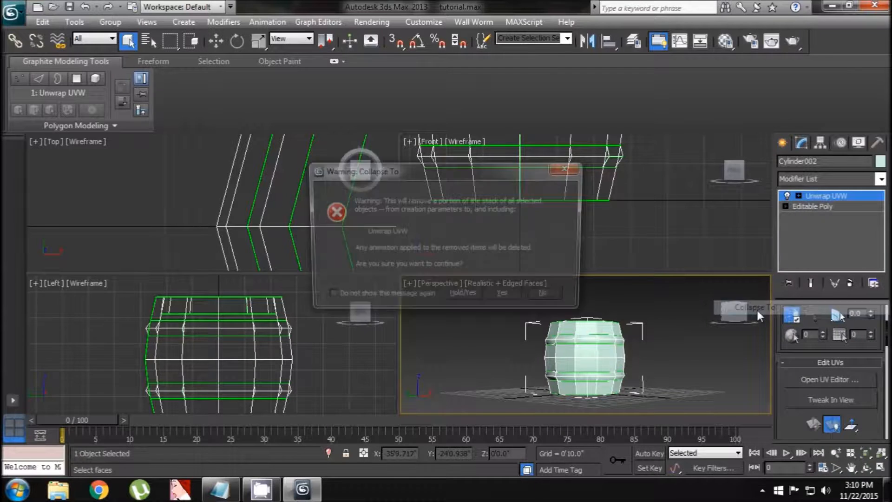
click(502, 292)
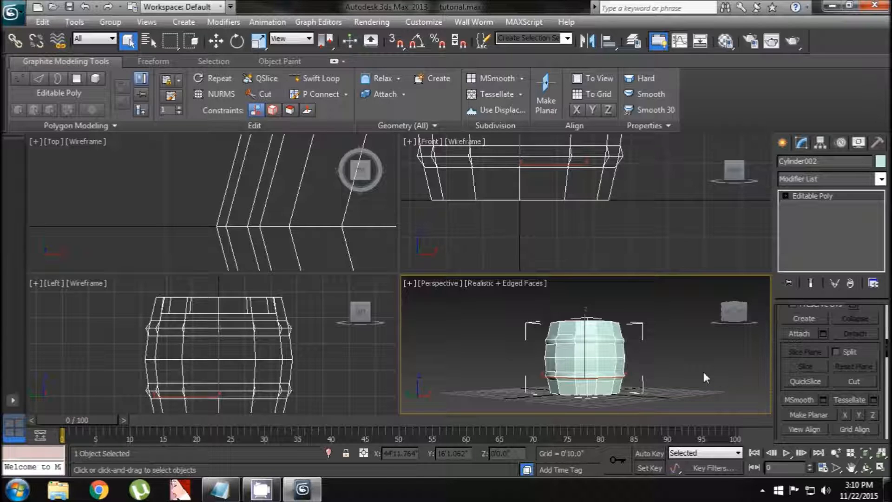
Open Render To Texture for the barrel and add an Ambient Occlusion (MR) element to its output
alt+middle_drag(689, 365, 660, 407)
alt+middle_drag(640, 366, 642, 378)
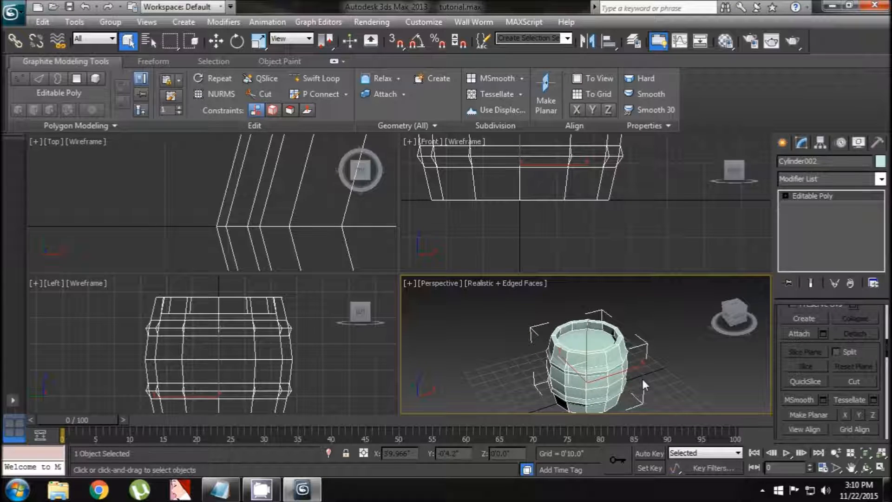
click(436, 23)
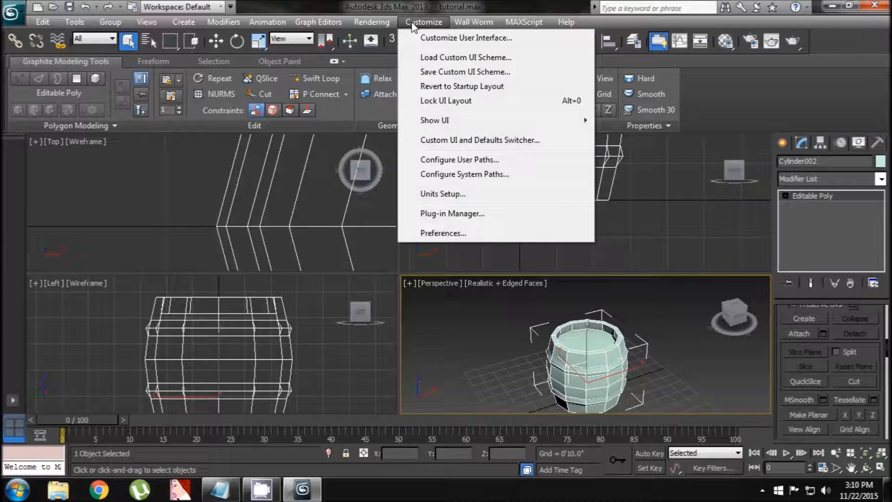
mouse_move(374, 23)
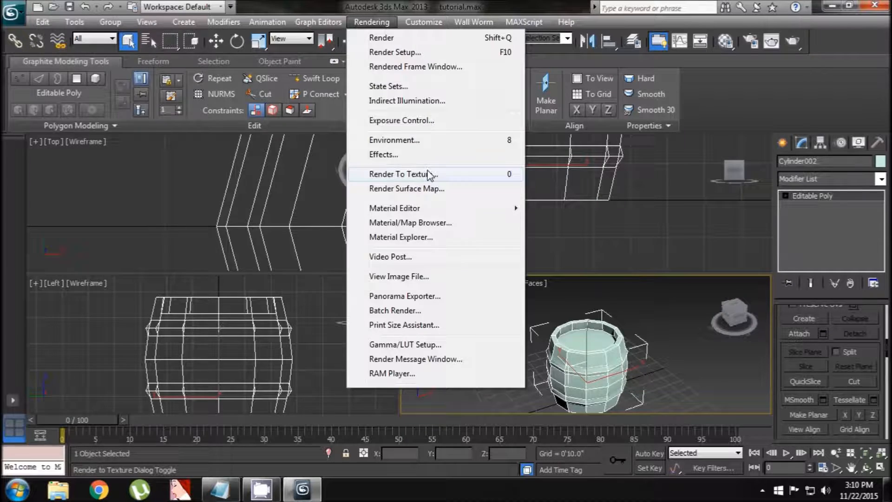
click(430, 174)
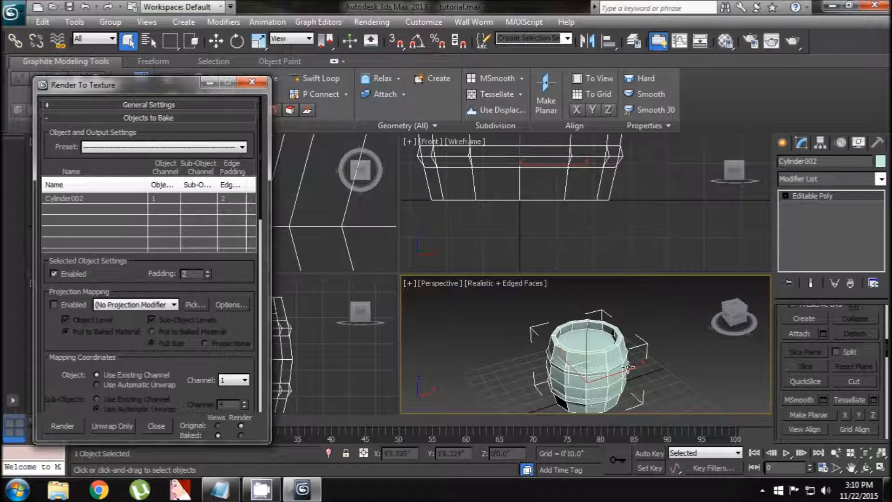
drag(260, 163, 257, 263)
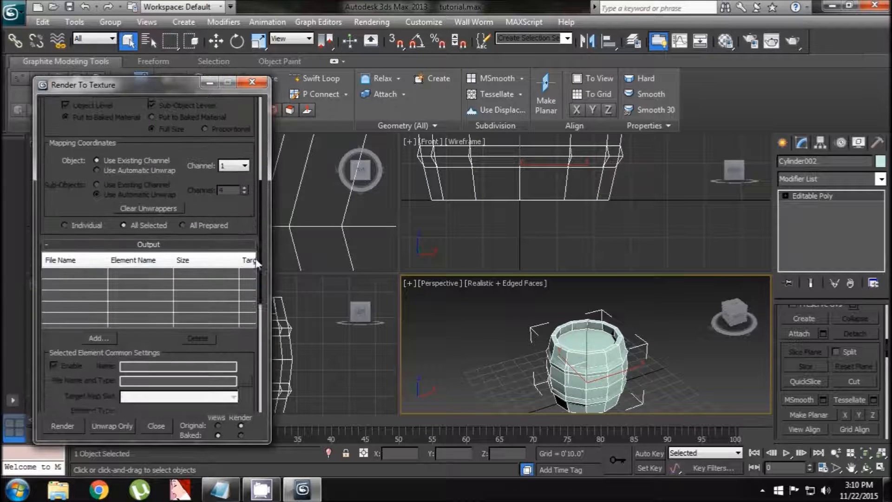
click(102, 338)
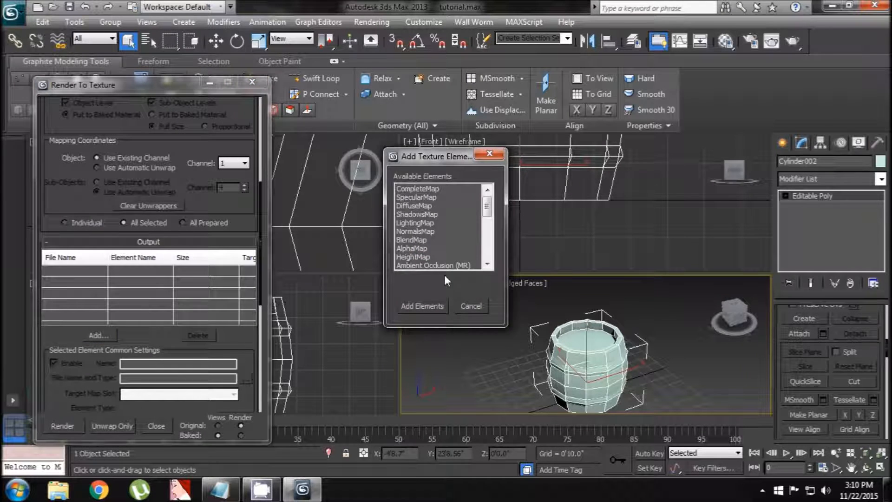
scroll(488, 217, down, 1)
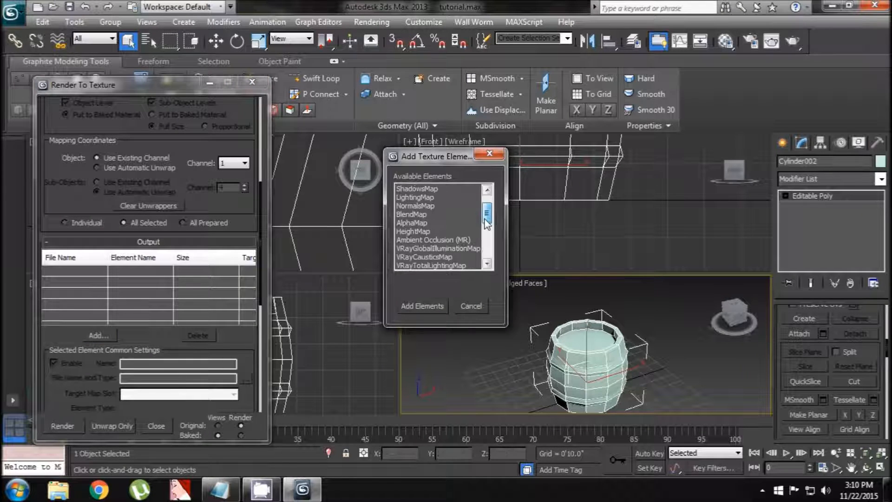
click(449, 240)
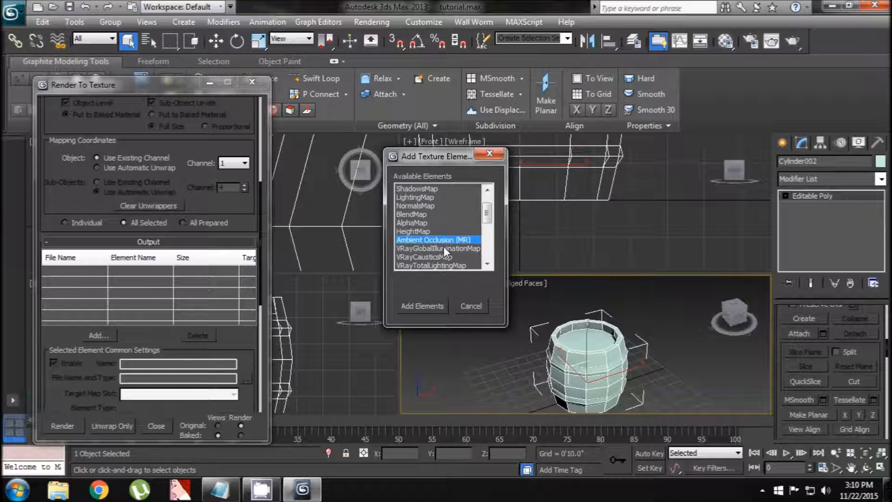
click(433, 306)
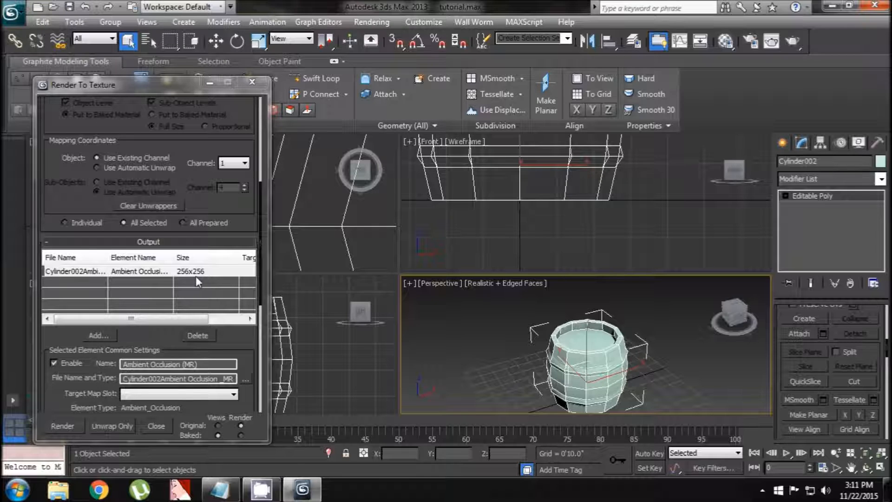
Set the Ambient Occlusion map size to 512x512 and choose the desktop's tutorial folder as its output location
drag(260, 210, 258, 252)
click(199, 349)
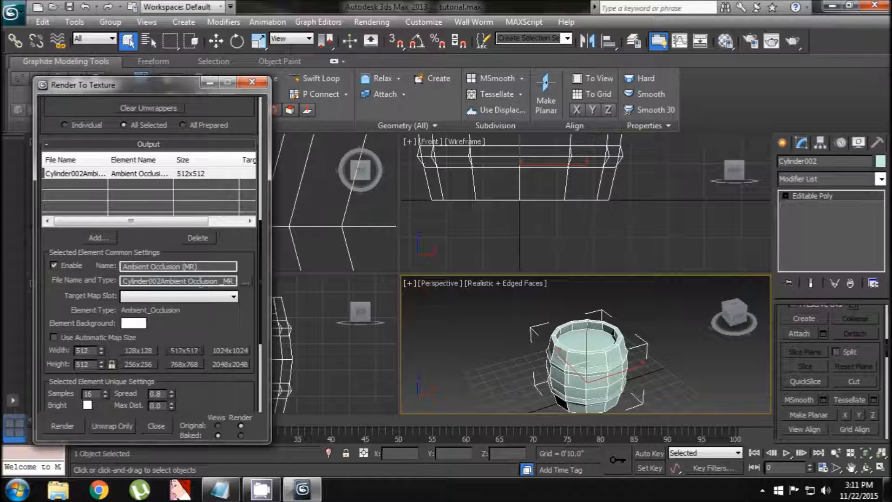
click(248, 283)
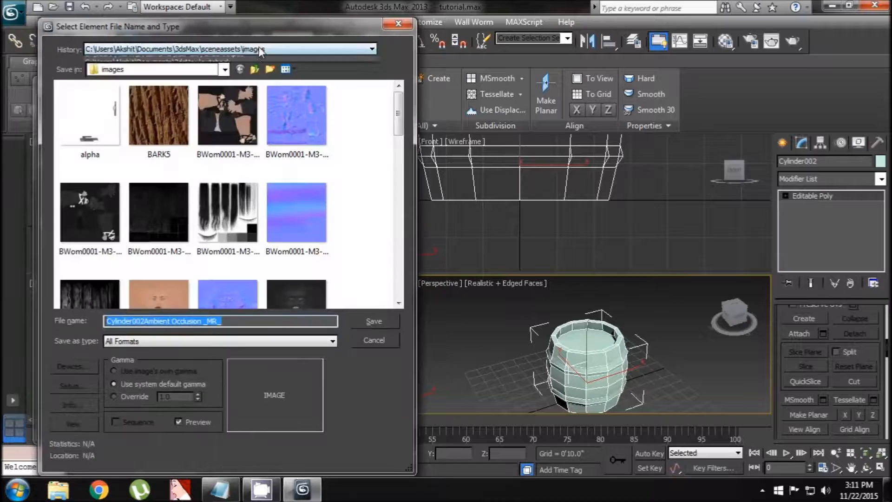
click(260, 49)
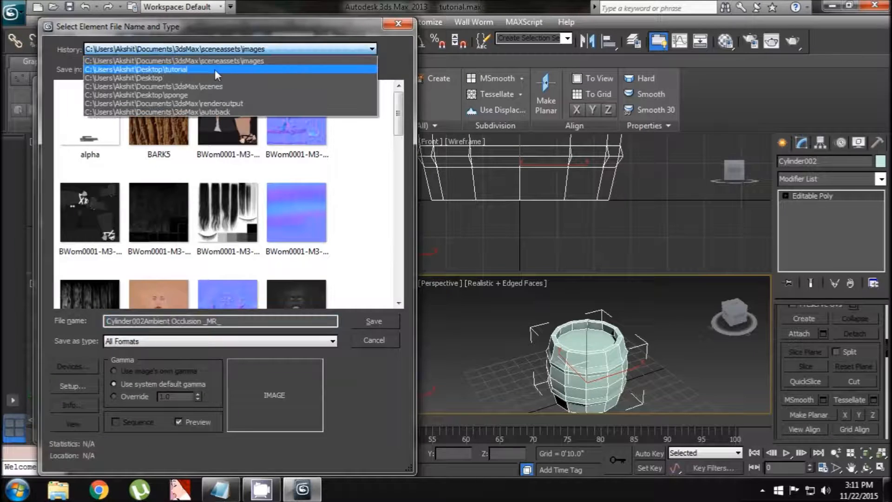
click(173, 68)
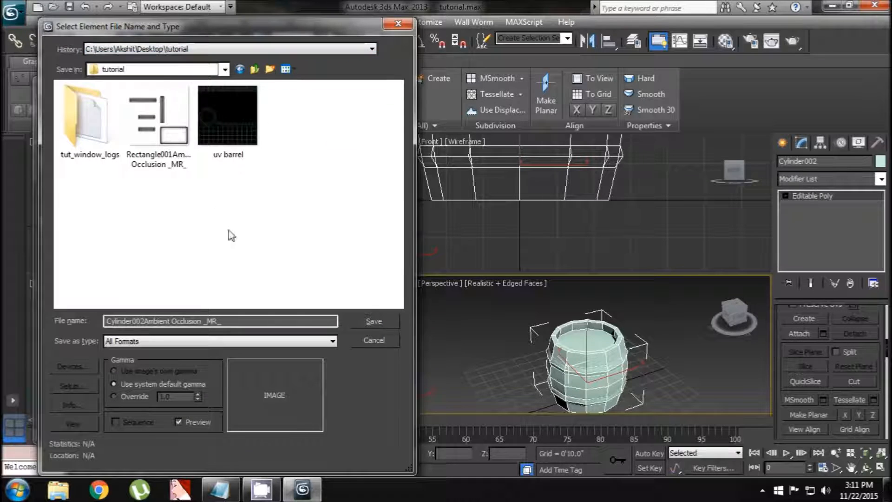
Name the ambient occlusion output file "tut_barrel_ao", save it as a PNG image, and accept the PNG configuration
drag(235, 321, 51, 320)
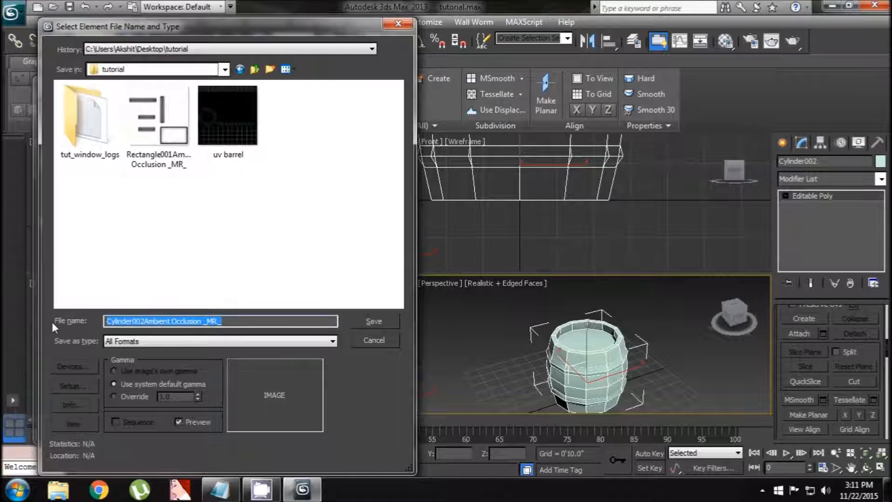
text(tut)
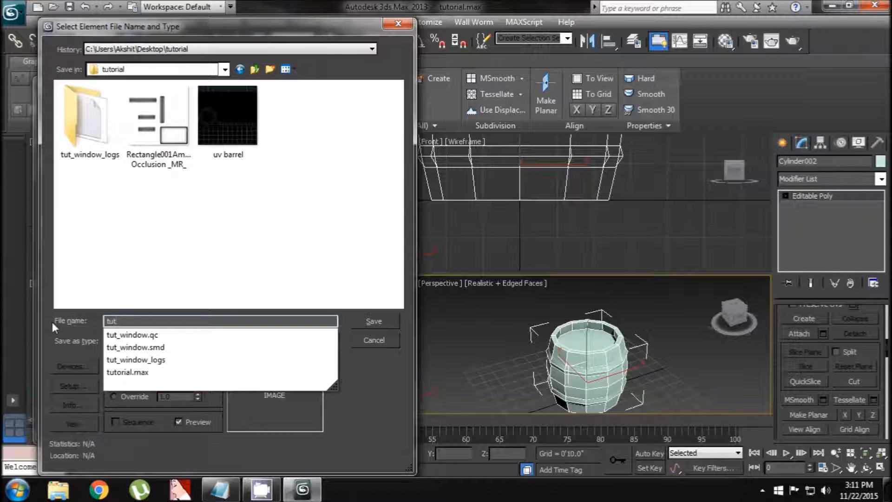
text(_b)
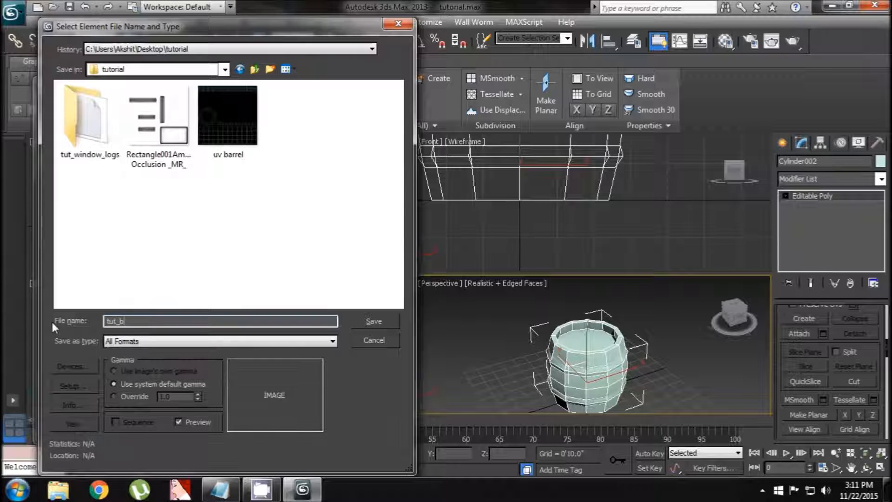
text(arrel_ao)
click(263, 341)
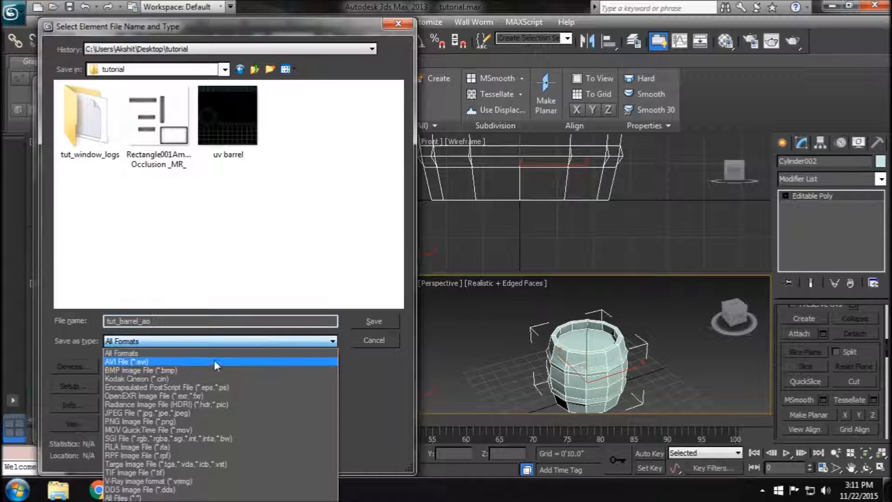
click(171, 421)
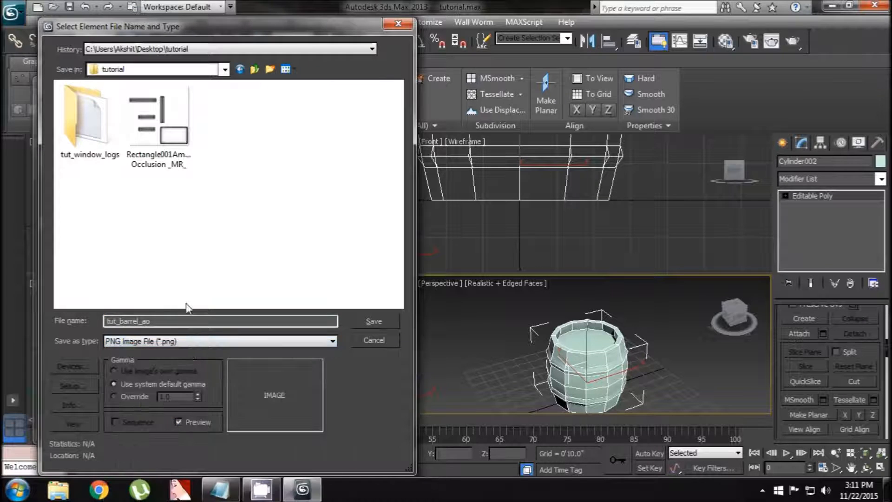
click(352, 324)
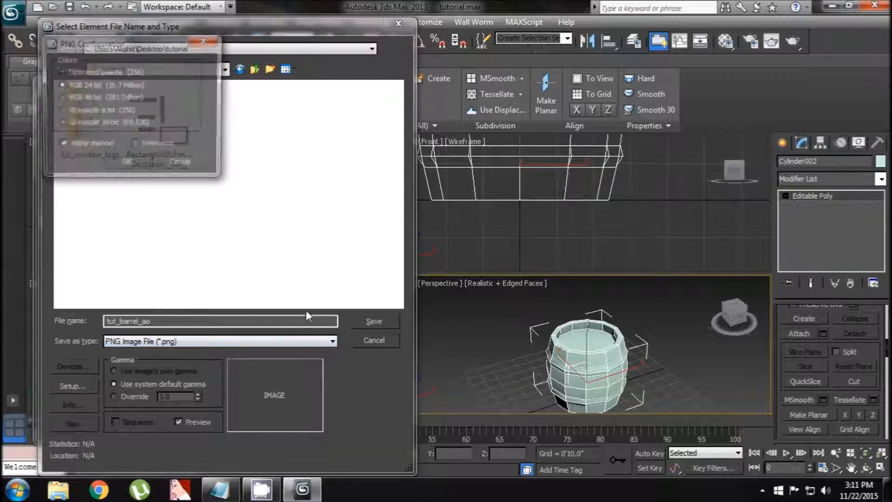
click(115, 163)
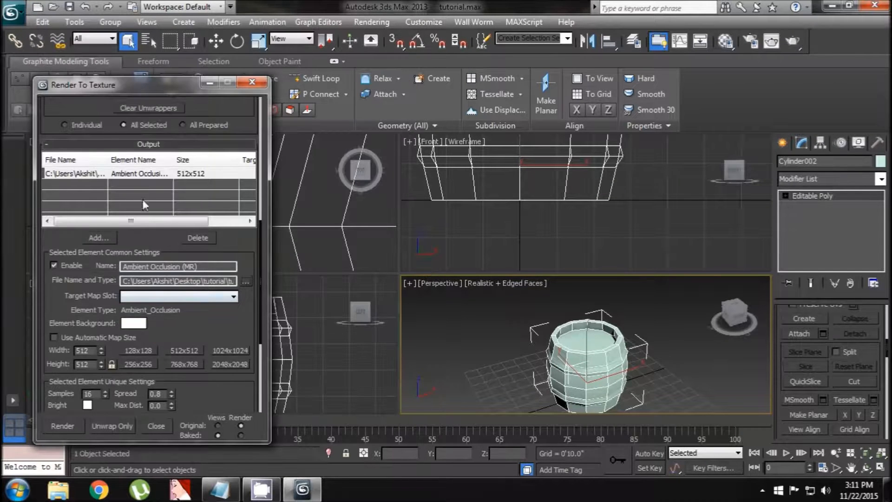
Render the barrel's ambient occlusion texture, continuing without a target map slot
drag(261, 243, 248, 333)
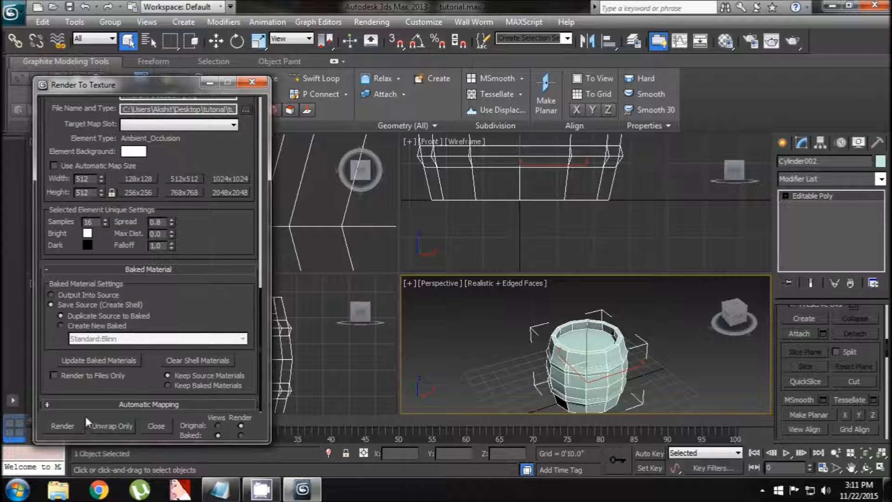
click(71, 425)
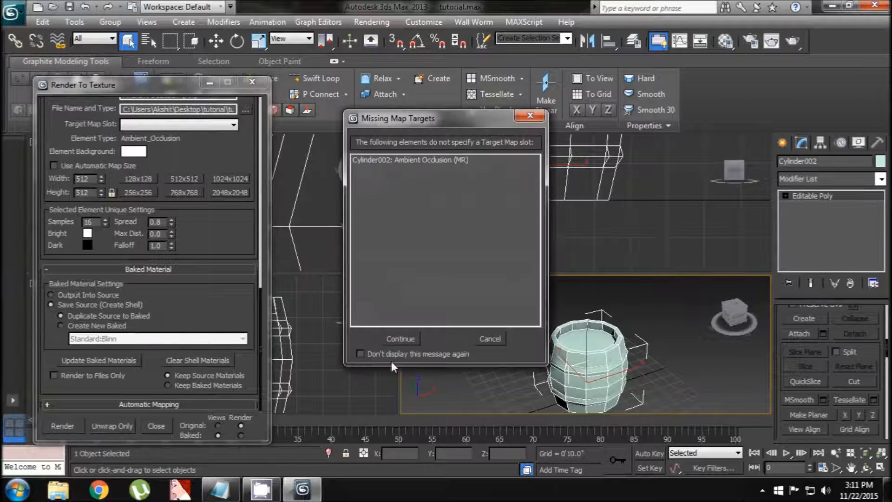
click(405, 339)
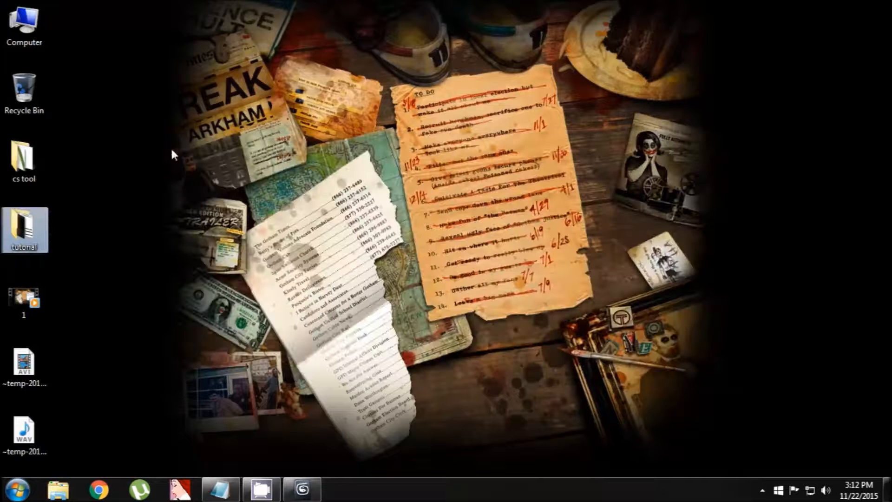
Open tut_barrel_ao from the desktop's tutorial folder to check the bake, close the image and folder, and return to 3ds Max
click(24, 160)
double_click(35, 233)
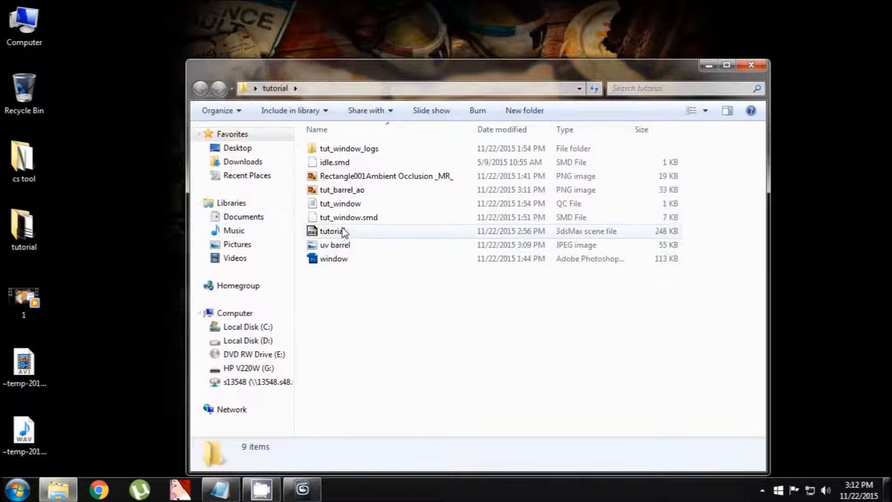
double_click(344, 191)
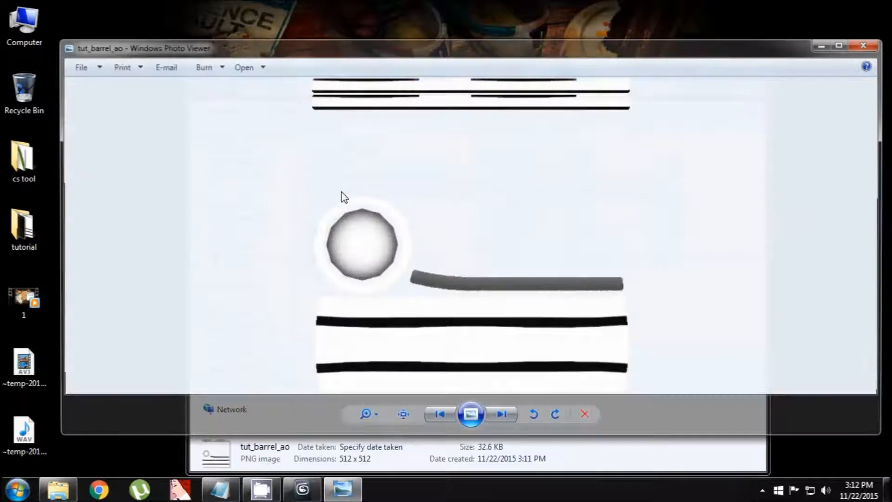
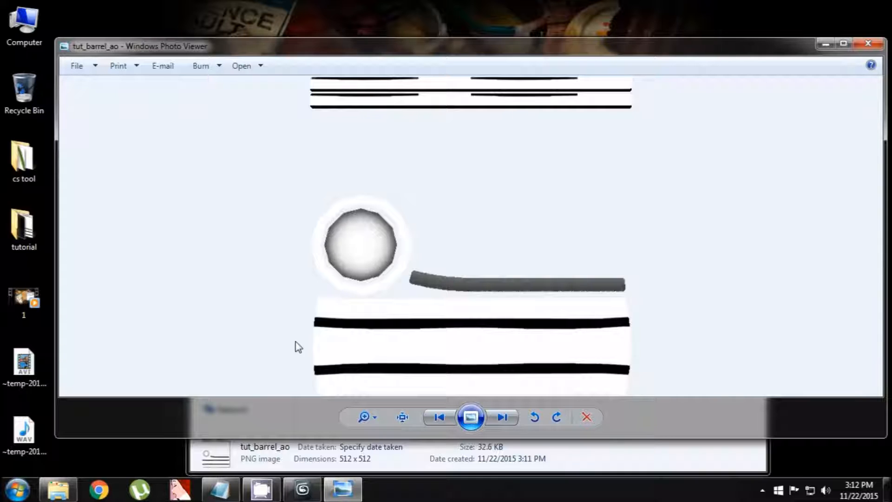
click(868, 43)
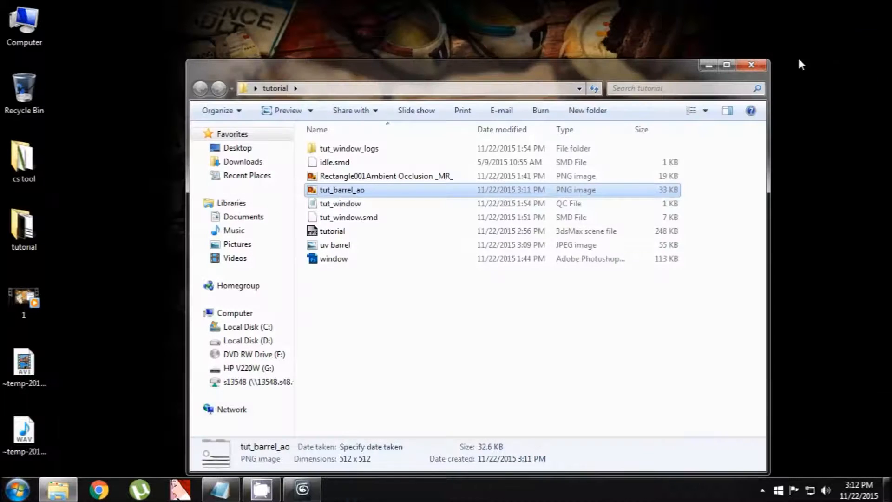
click(755, 73)
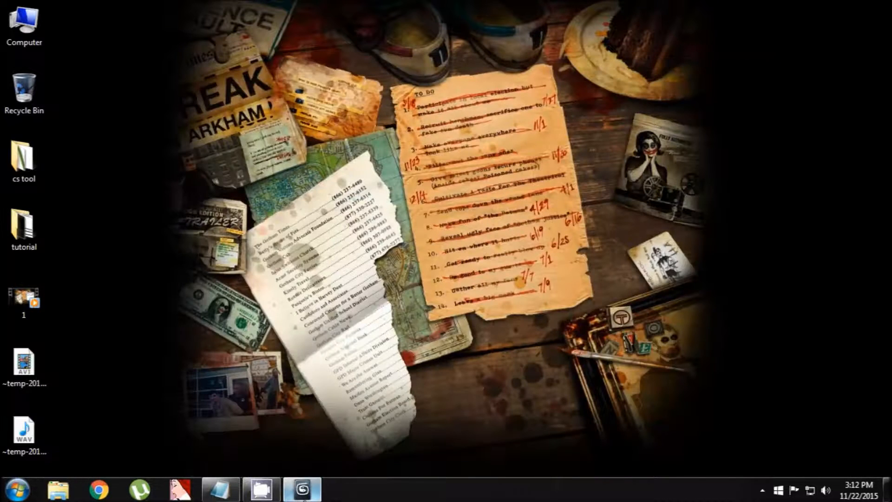
click(303, 489)
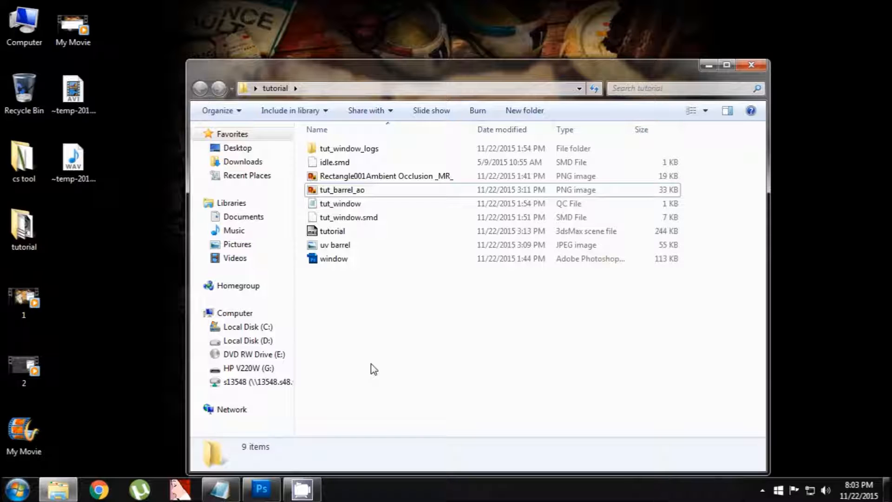
Select tut_barrel_ao in the tutorial folder, switch to Photoshop where it is open, and set the brush size to 9 px
click(343, 194)
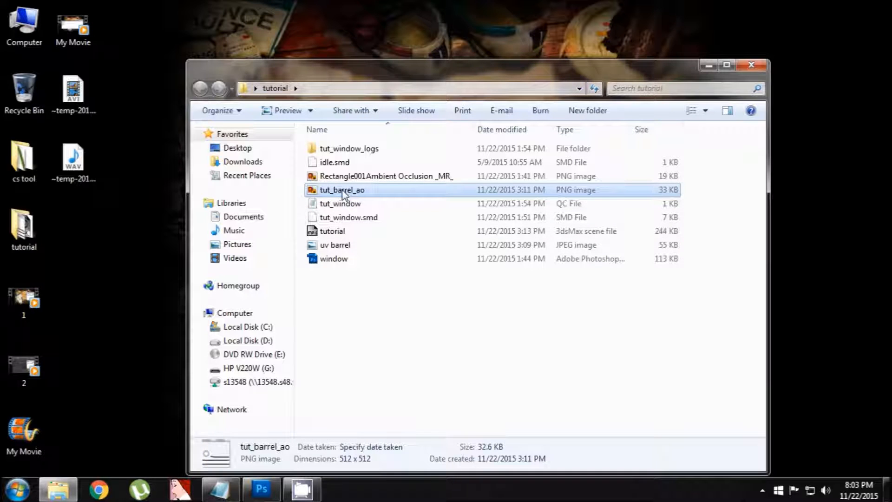
click(270, 492)
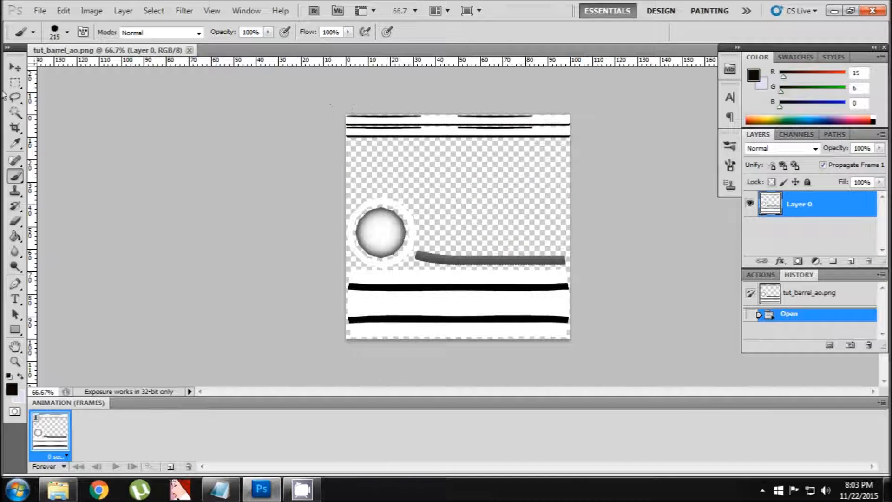
click(68, 32)
click(27, 68)
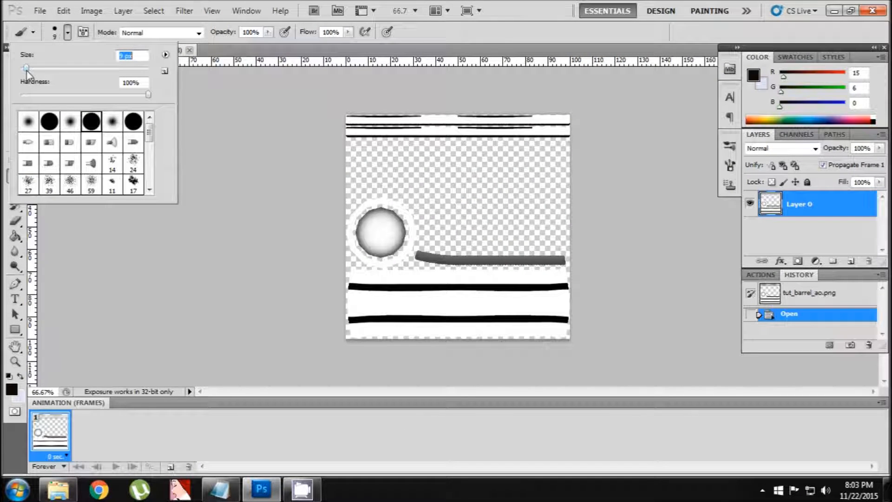
click(48, 290)
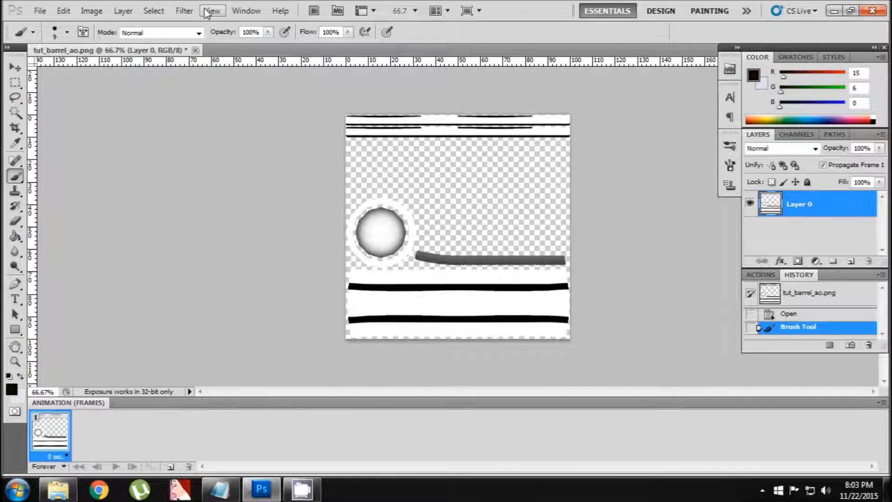
click(241, 11)
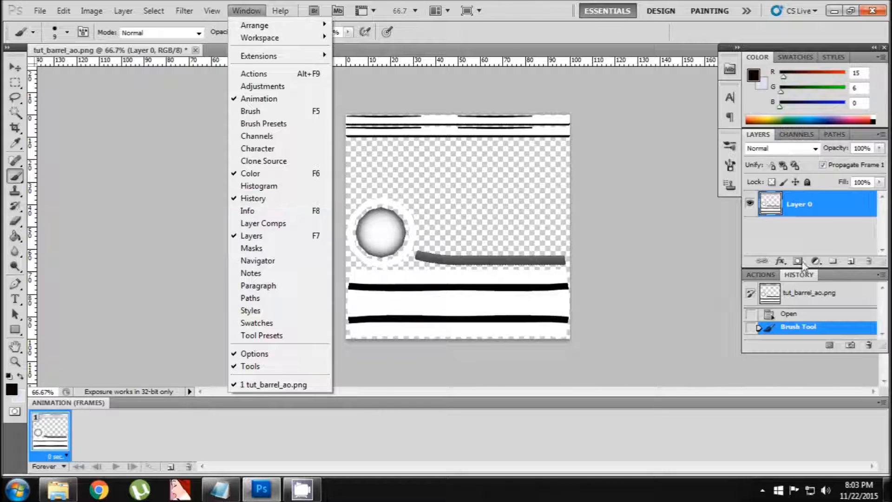
click(684, 274)
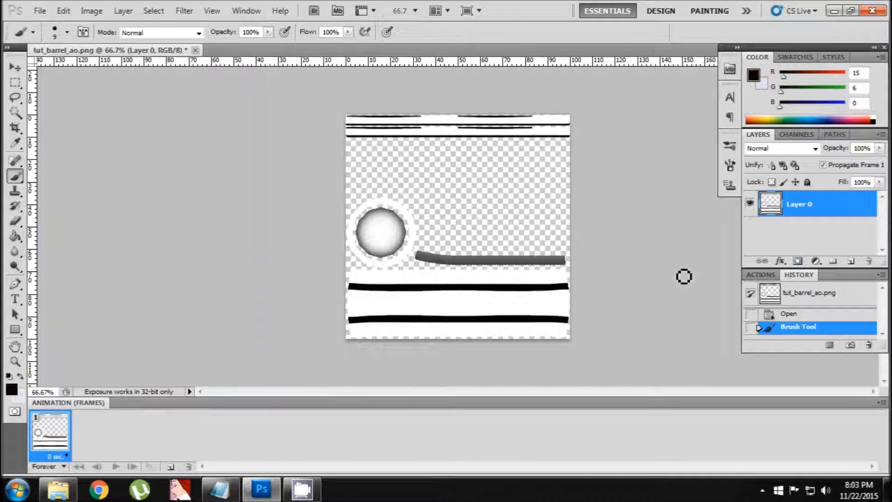
Rename the ambient occlusion layer "AO" and add a new empty layer beneath it
double_click(806, 205)
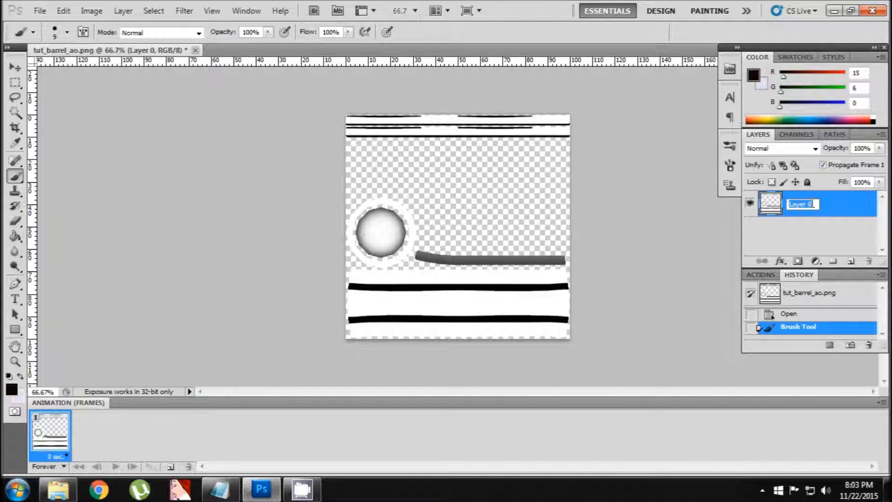
text(AO)
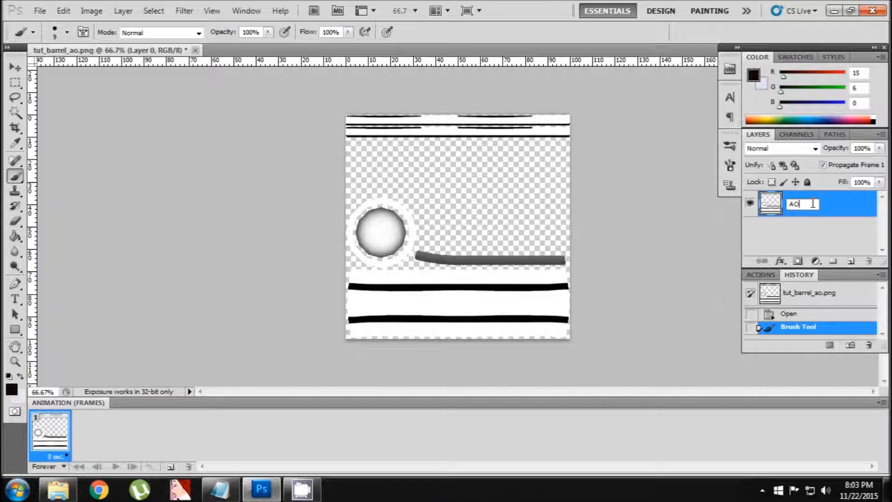
key(Return)
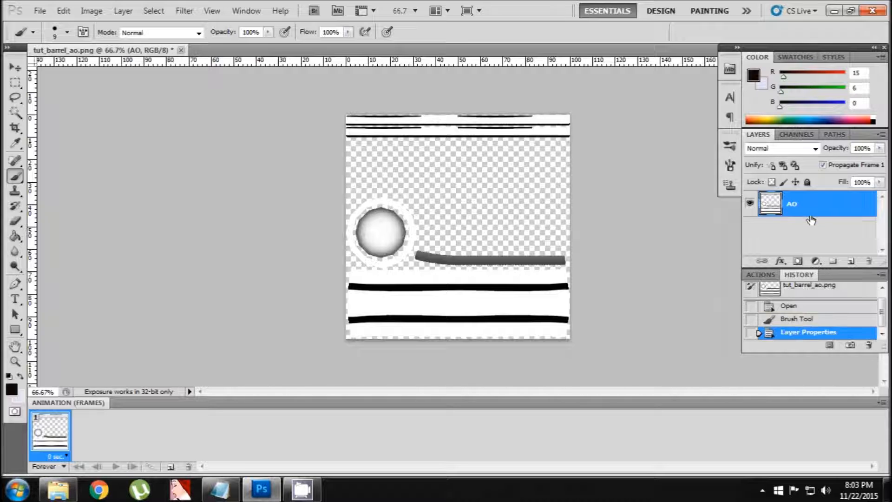
click(850, 264)
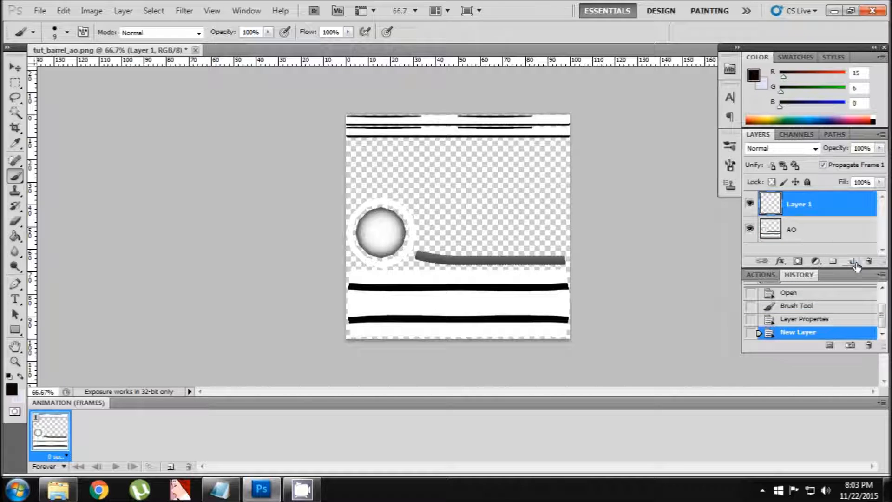
drag(811, 207, 803, 242)
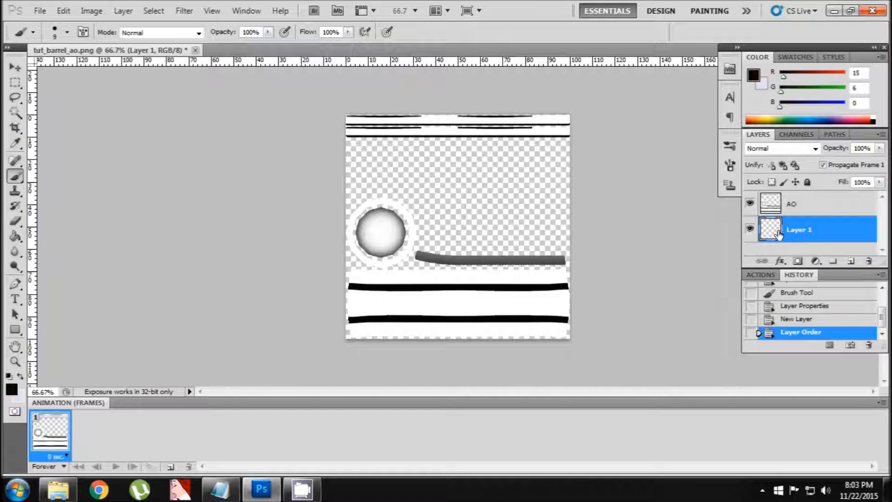
Fill the new layer beneath AO with the dark foreground colour using the Paint Bucket and rename it "black"
click(15, 236)
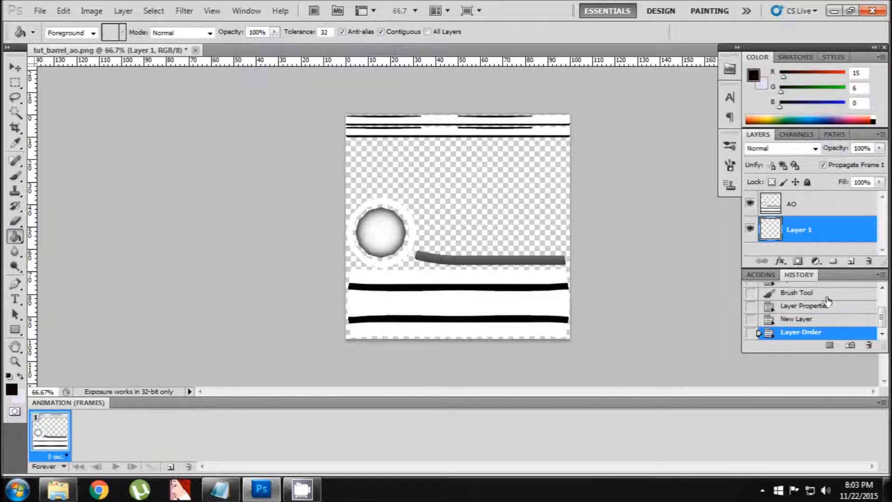
click(531, 195)
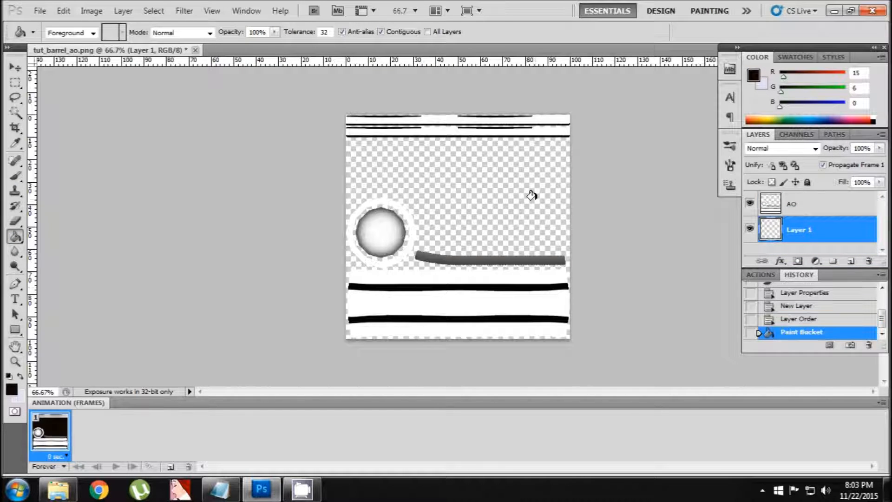
double_click(798, 231)
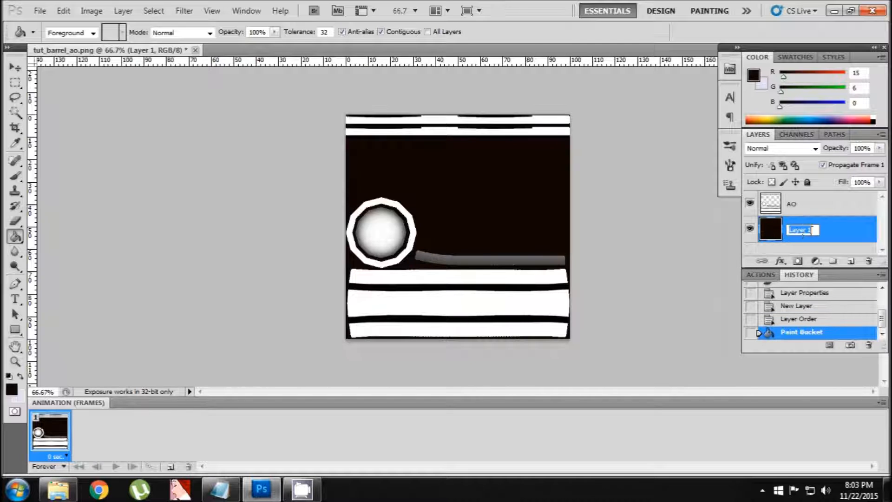
text(black)
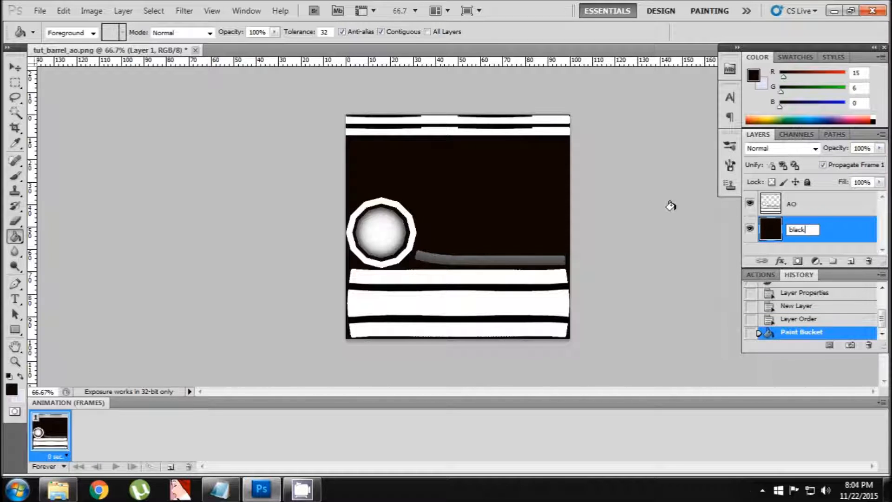
key(Return)
Set the foreground colour to pure black (RGB 0, 0, 0) and refill the "black" layer with it
click(792, 212)
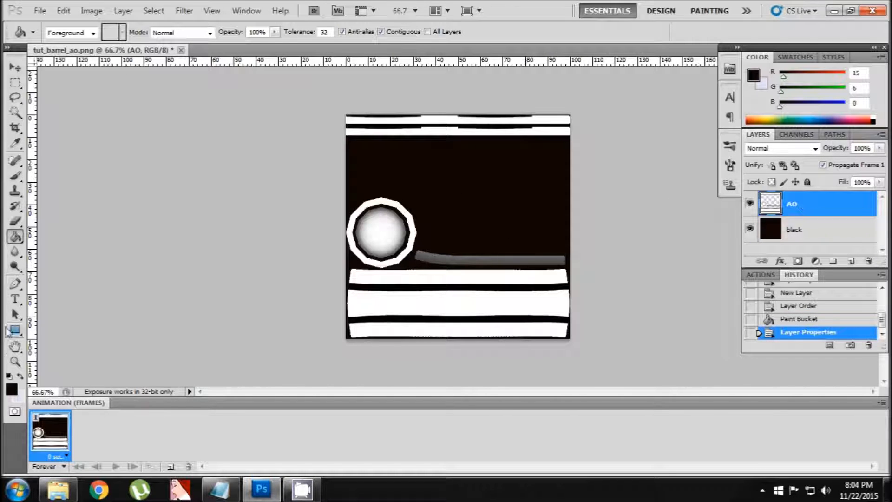
click(12, 389)
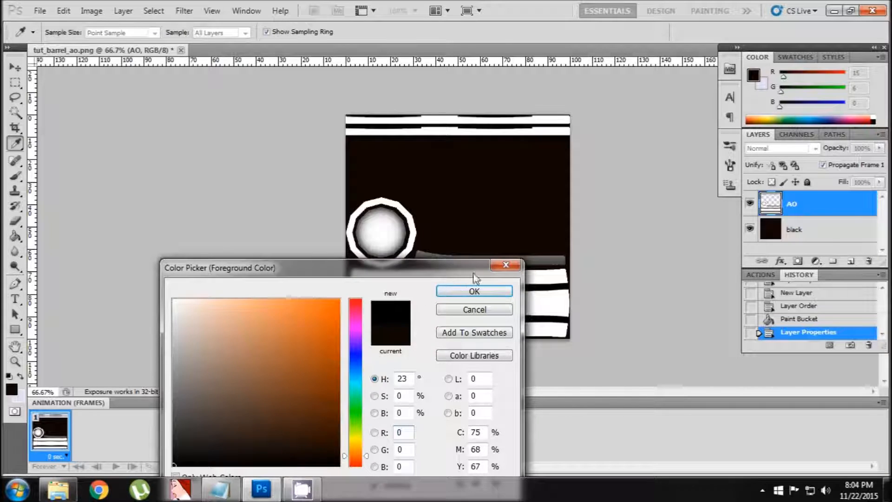
click(474, 291)
key(g)
click(496, 195)
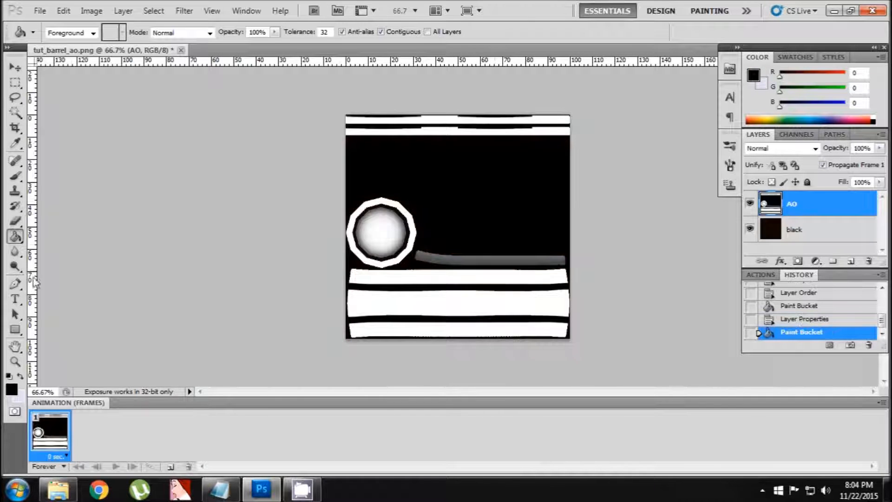
key(ctrl+z)
click(811, 229)
click(502, 160)
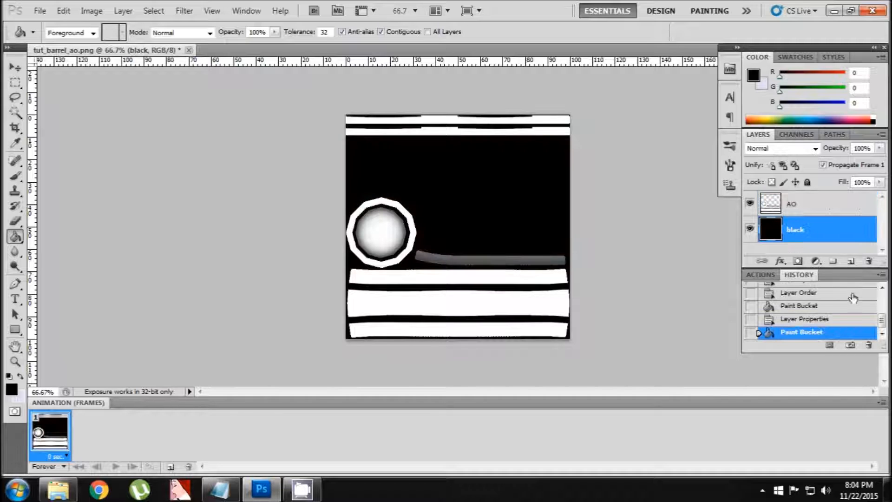
Add a new empty layer above AO and name it "colors"
click(789, 203)
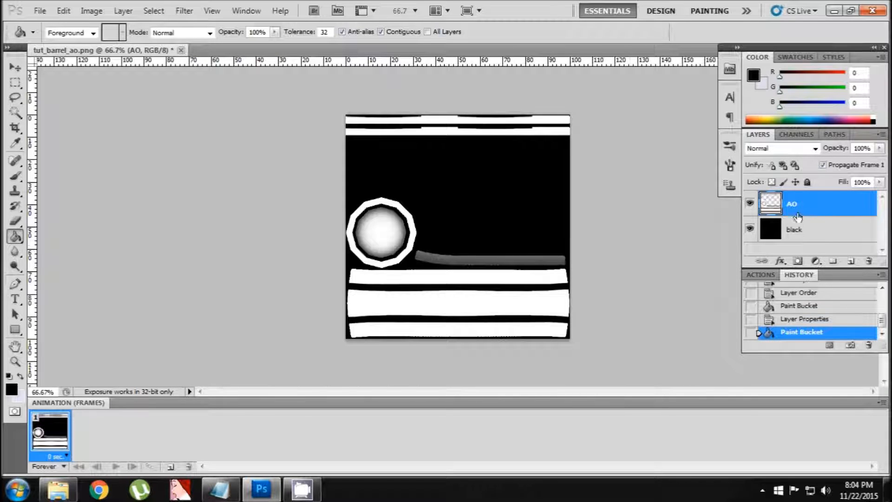
click(852, 261)
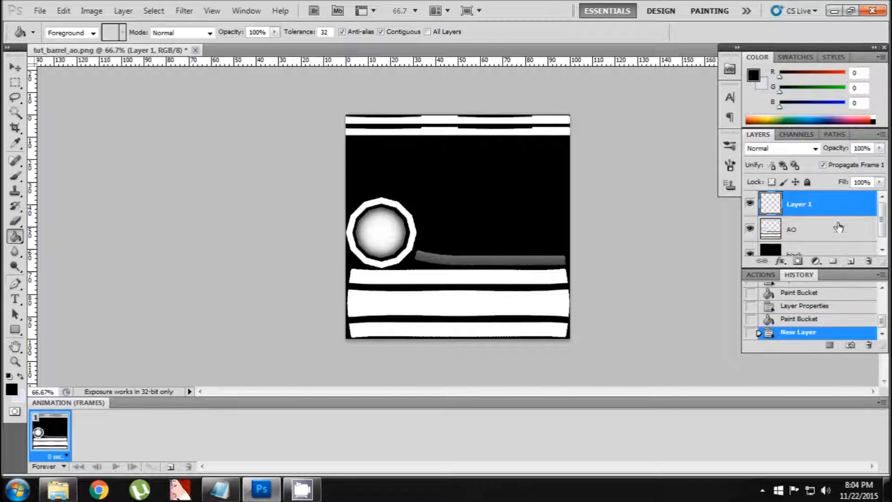
double_click(796, 205)
text(d)
text(olors)
key(Return)
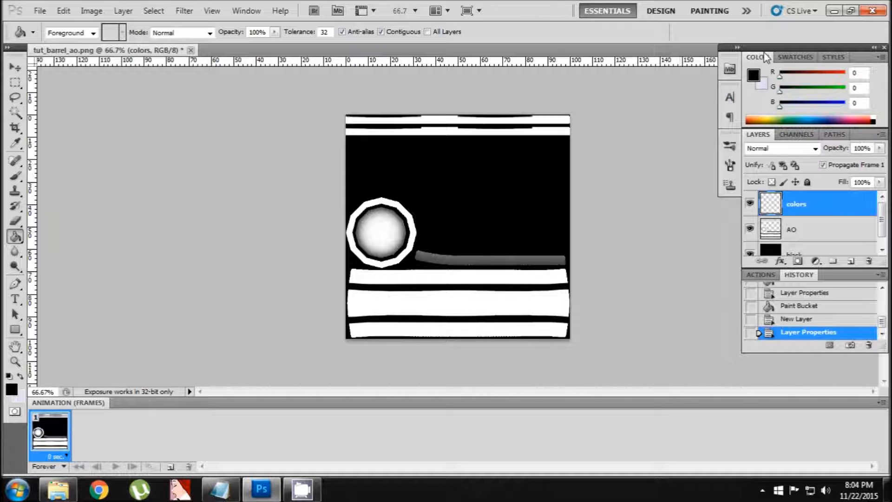
Switch to the tutorial folder, open the uv barrel image to check the UV layout, and close it
click(834, 11)
click(357, 273)
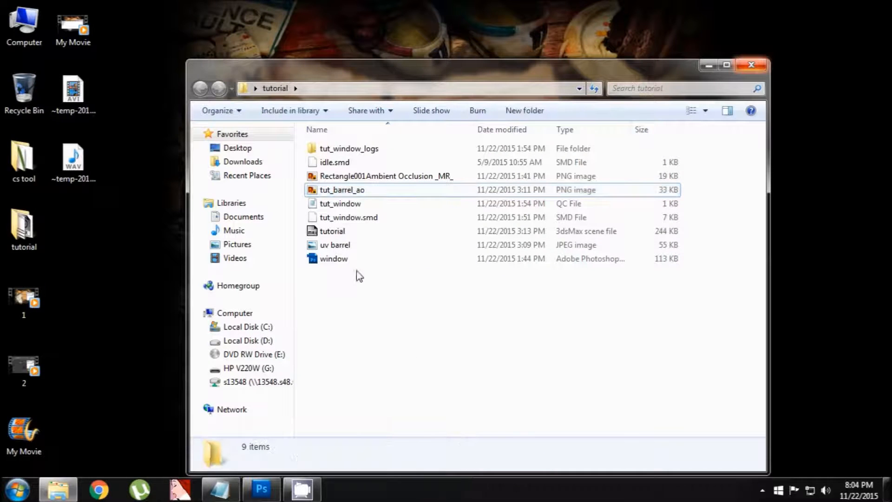
double_click(332, 244)
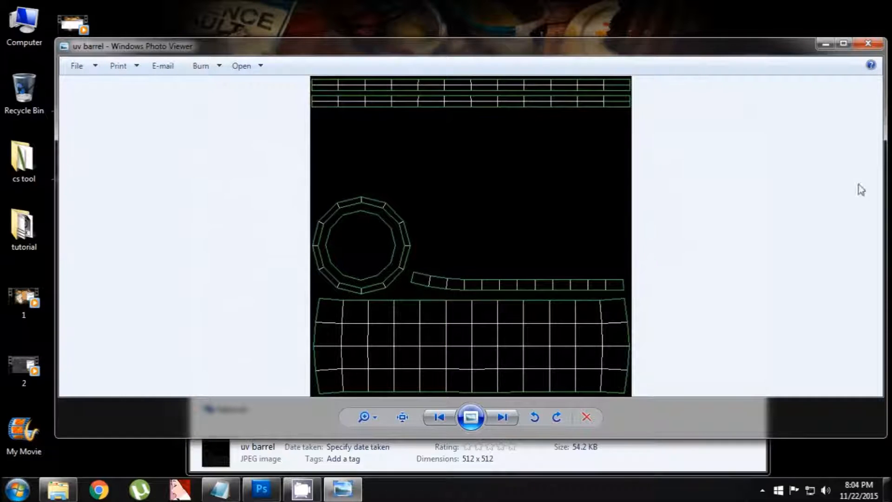
click(867, 45)
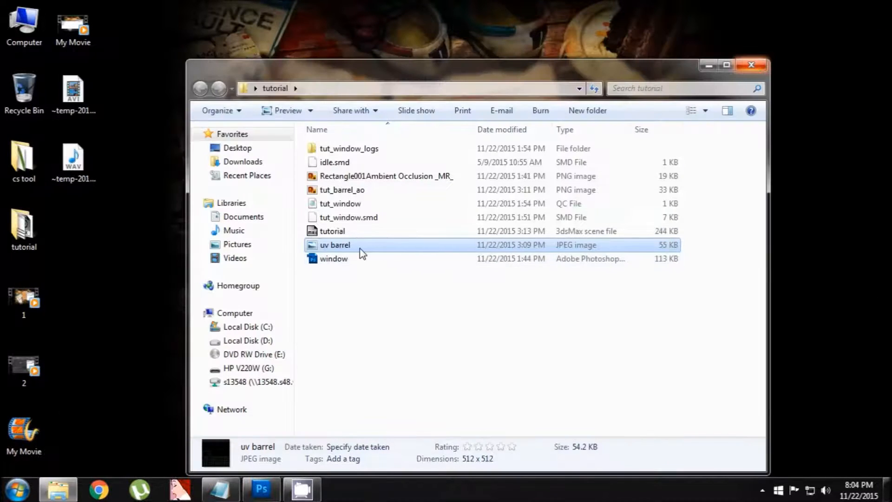
Place the uv barrel image from the tutorial folder into the tut_barrel_ao document in Photoshop and rasterize its layer
drag(353, 247, 443, 186)
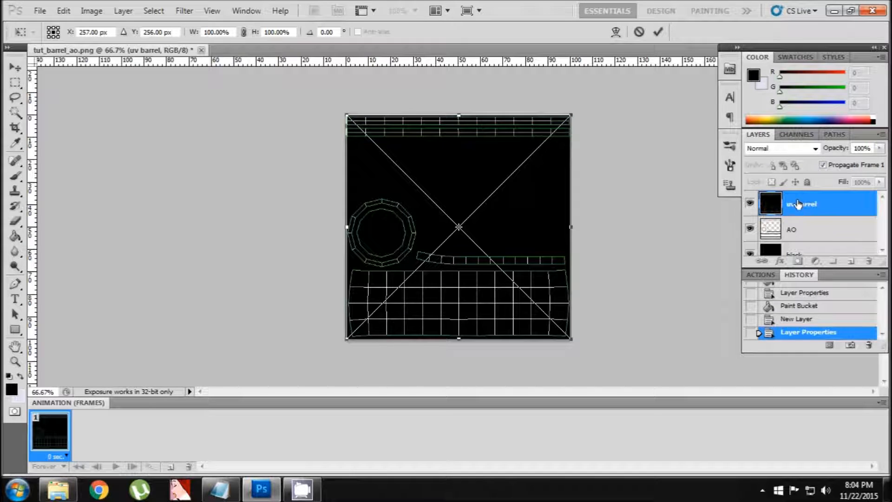
click(14, 67)
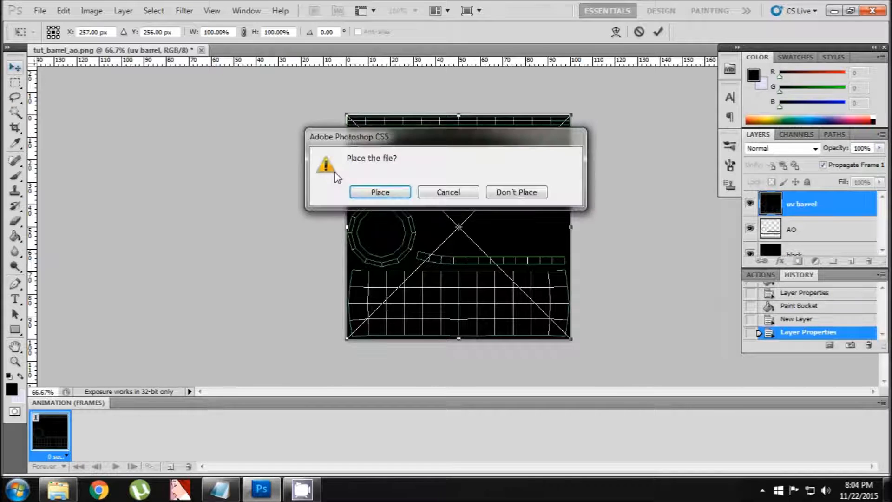
click(381, 192)
right_click(786, 215)
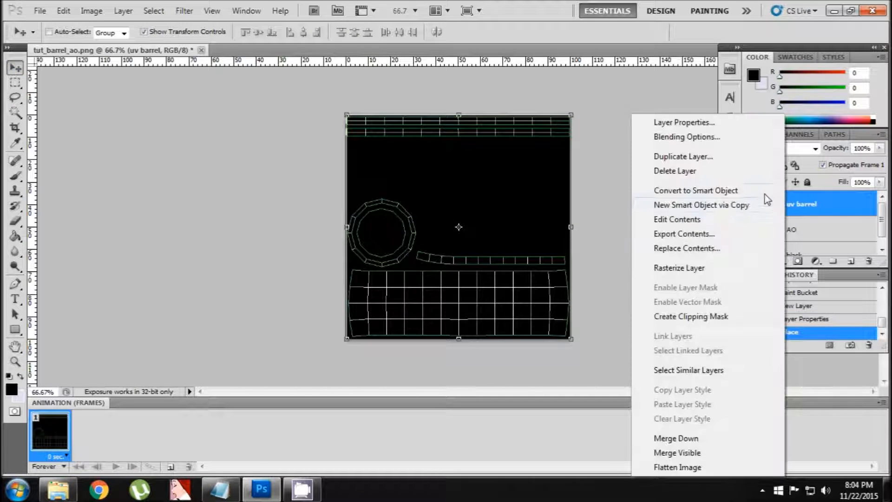
click(680, 269)
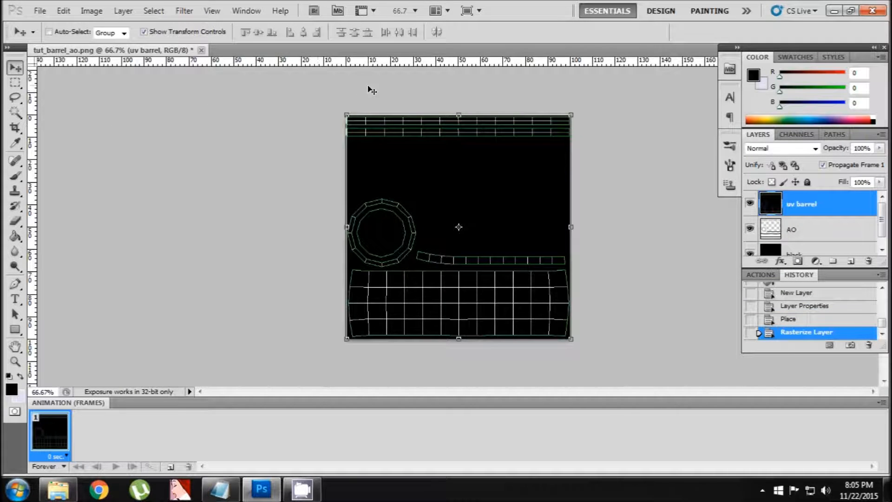
Align the uv barrel layer with the canvas's upper-left corner and set its opacity to 50%
alt+scroll(371, 87, up, 17)
drag(327, 106, 325, 106)
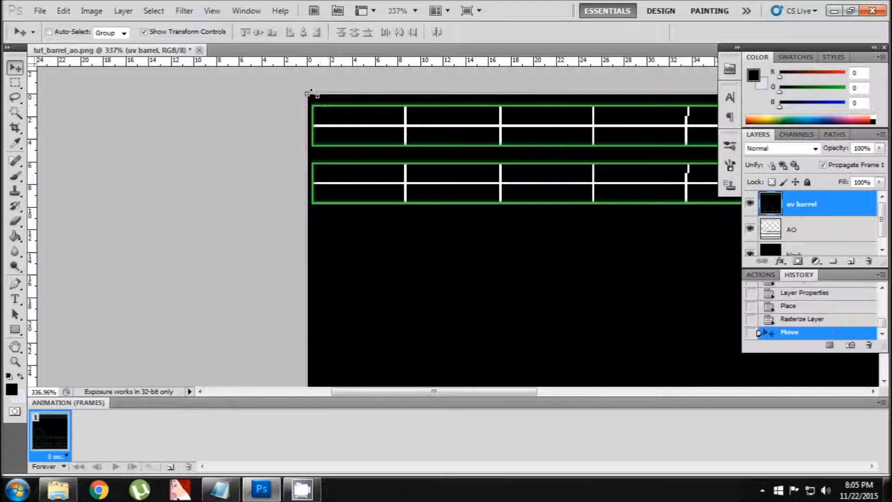
alt+scroll(320, 83, down, 20)
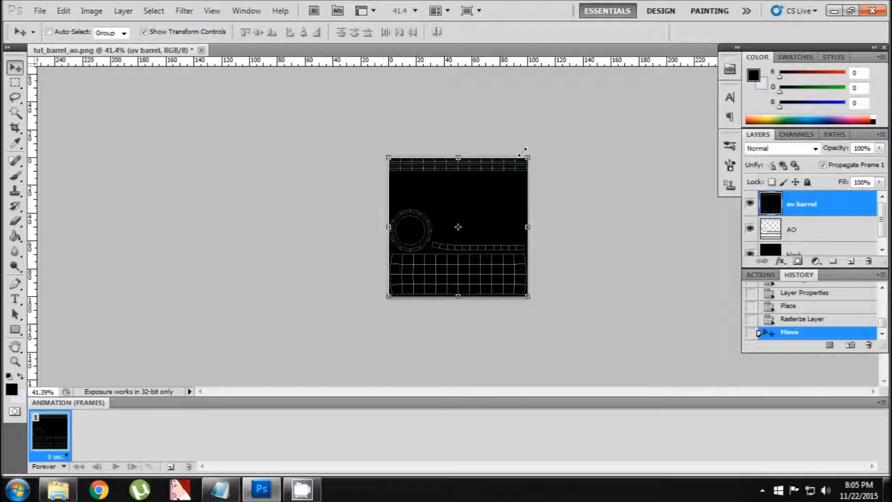
click(880, 181)
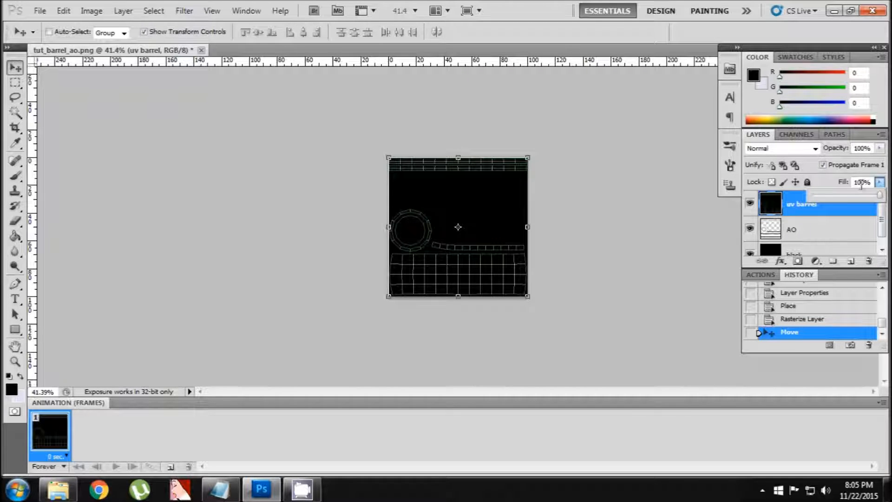
click(880, 148)
click(846, 162)
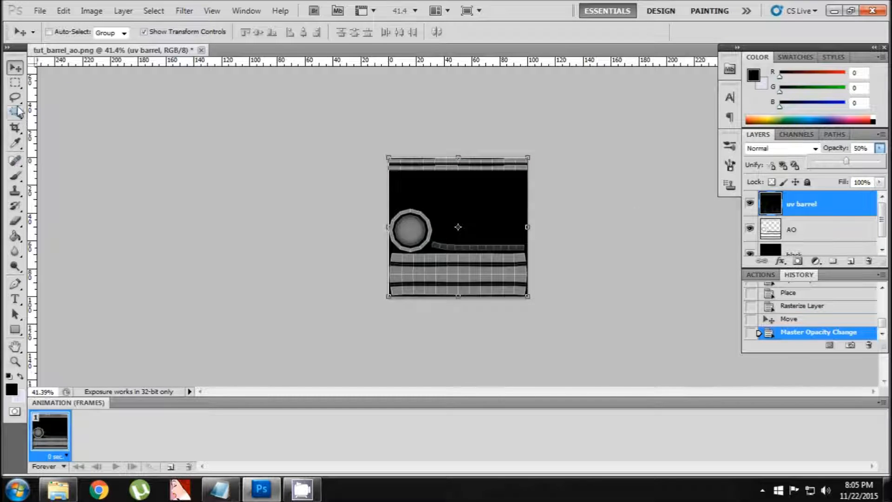
Add a new empty layer between AO and uv barrel and name it "color"
click(15, 84)
alt+scroll(411, 228, up, 3)
alt+scroll(425, 259, up, 3)
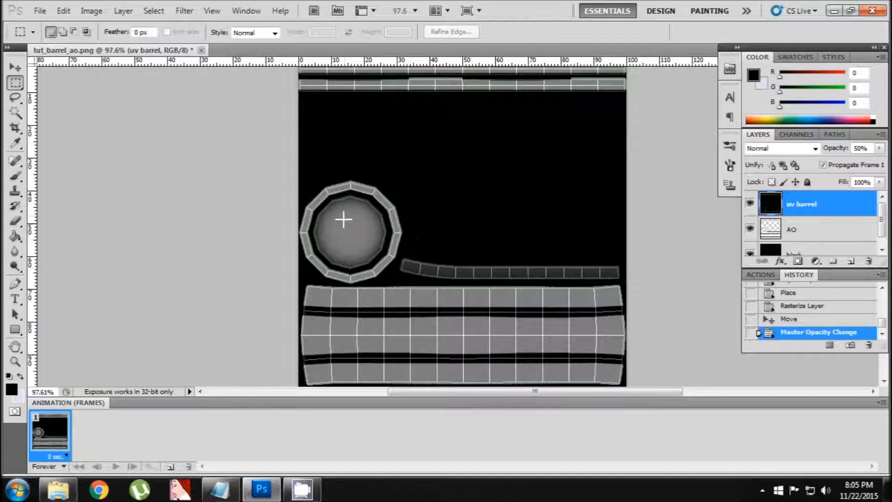
alt+scroll(389, 175, up, 1)
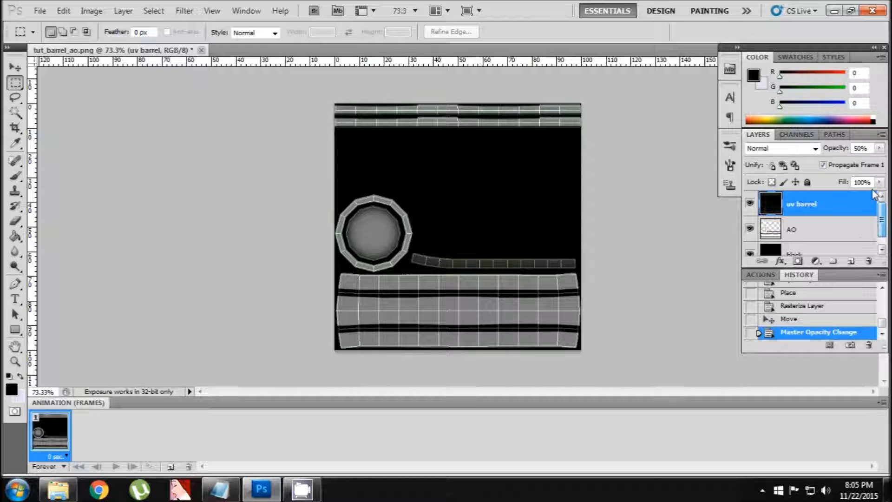
click(812, 231)
scroll(876, 227, down, 1)
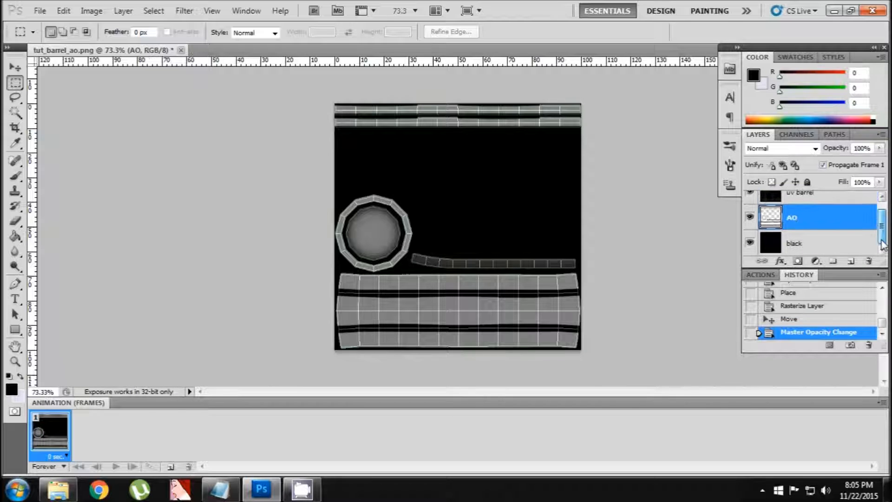
click(851, 262)
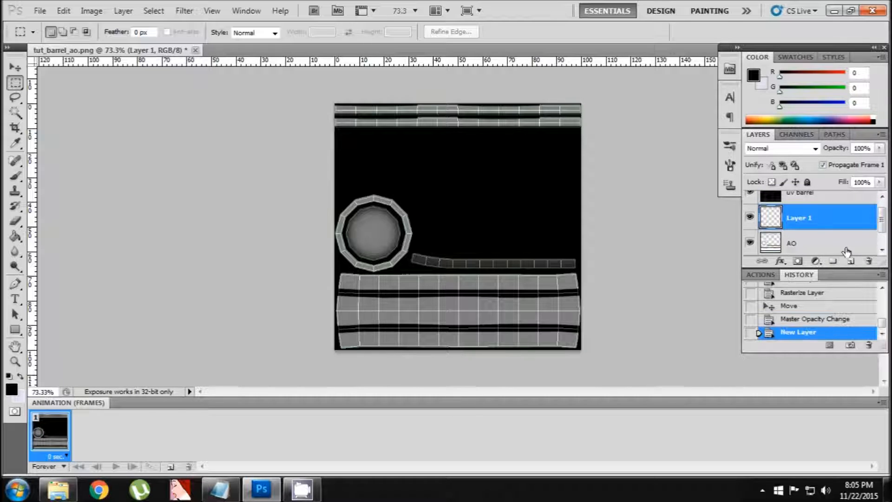
double_click(791, 221)
text(d)
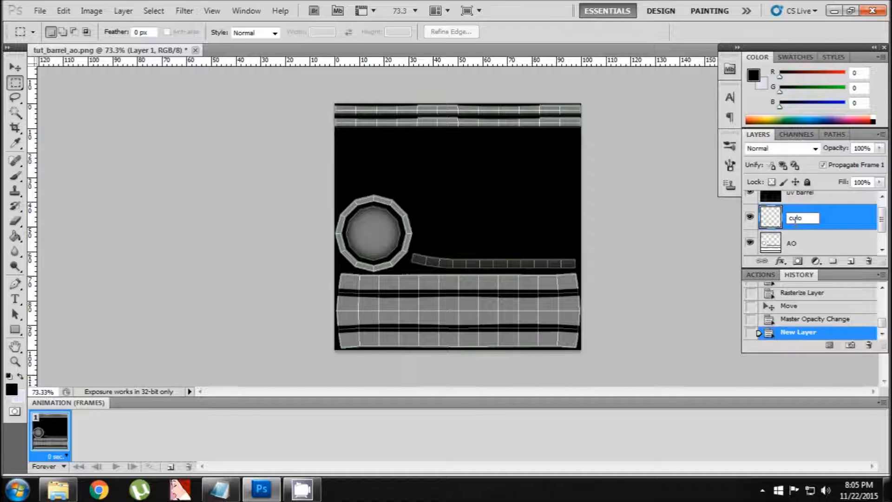
key(Return)
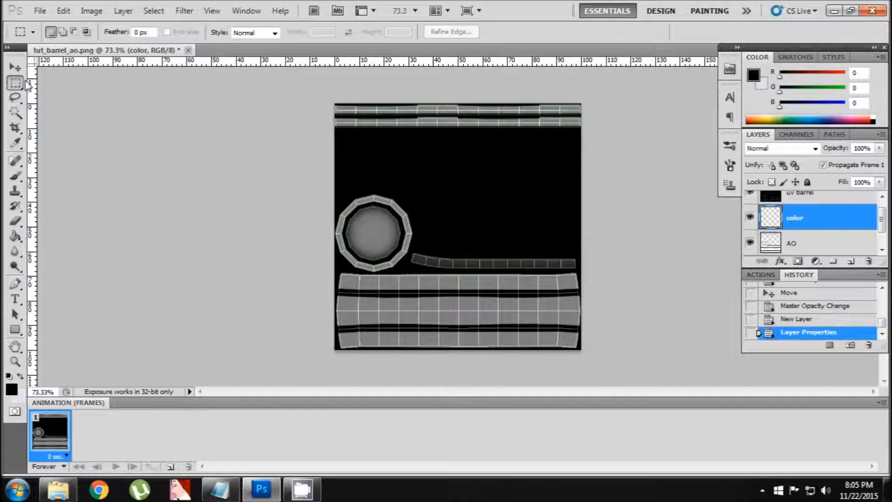
Fill a rectangular selection around the uppermost UV strips with grey (RGB 188, 188, 188) on the color layer, checking it with uv barrel temporarily hidden
drag(330, 100, 623, 133)
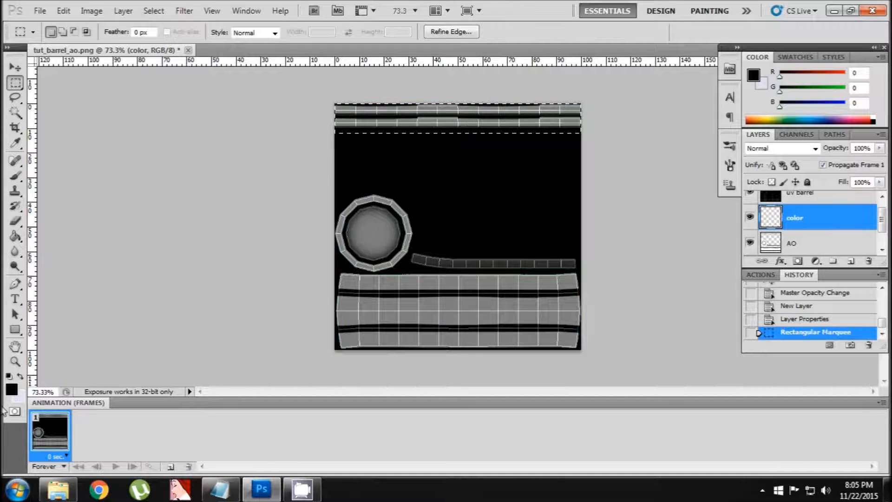
click(12, 389)
drag(229, 352, 165, 343)
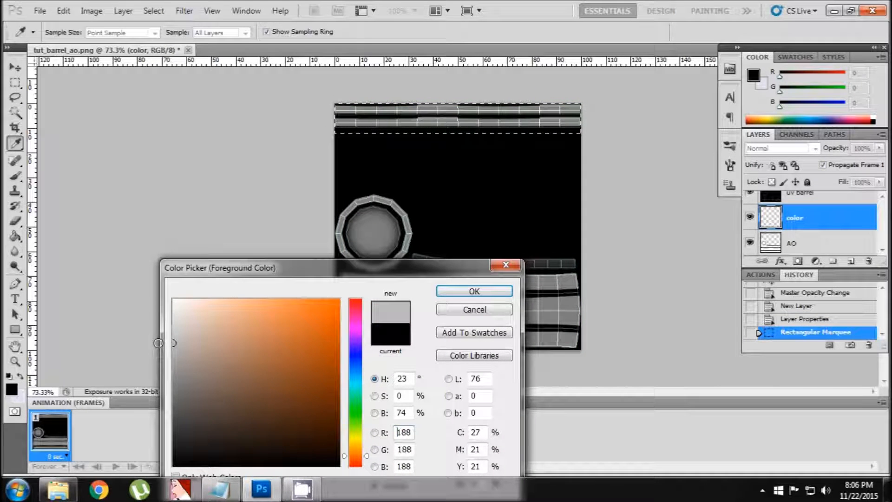
click(472, 291)
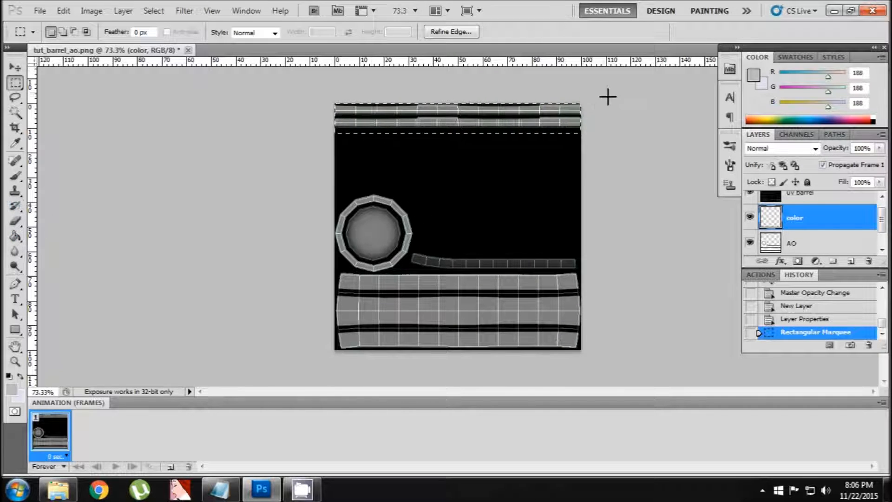
click(15, 237)
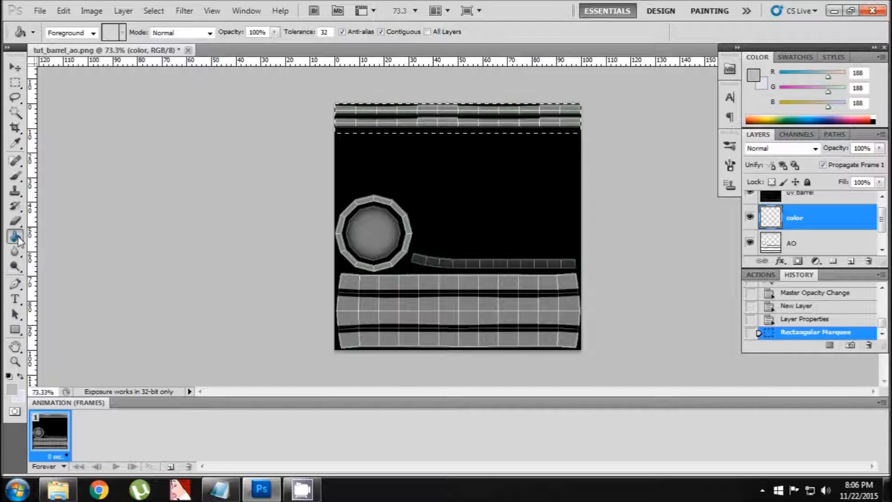
click(478, 115)
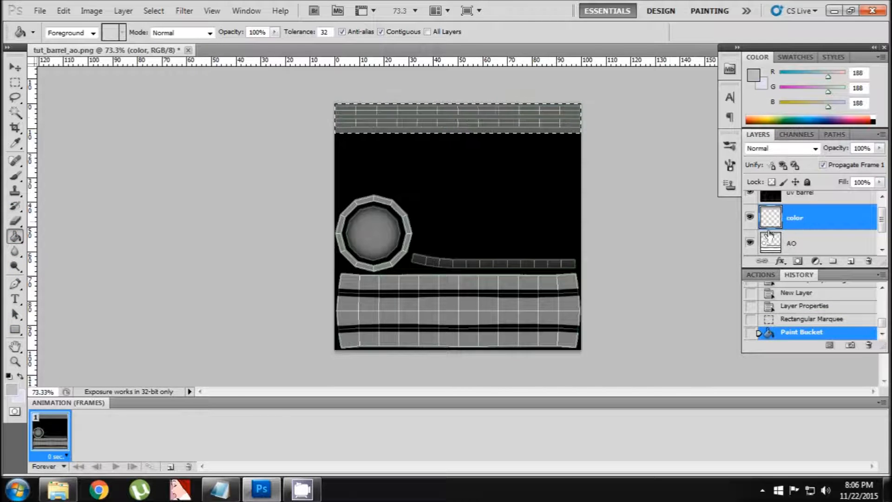
click(750, 193)
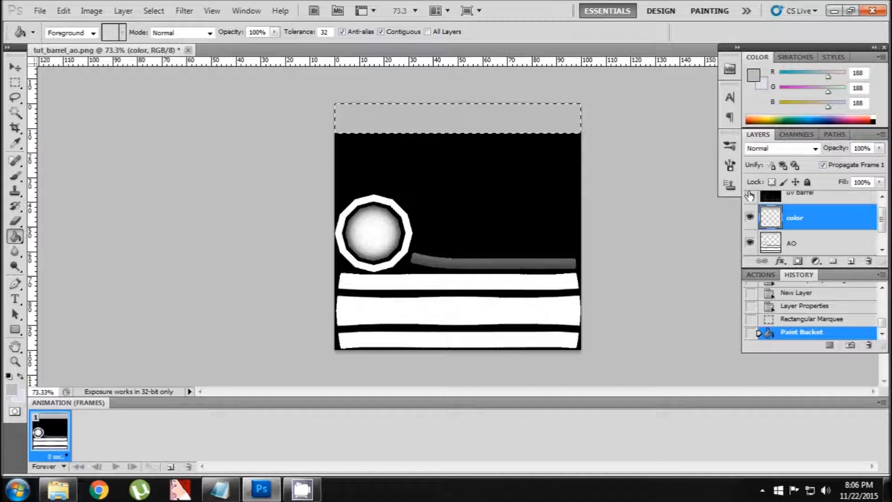
click(750, 192)
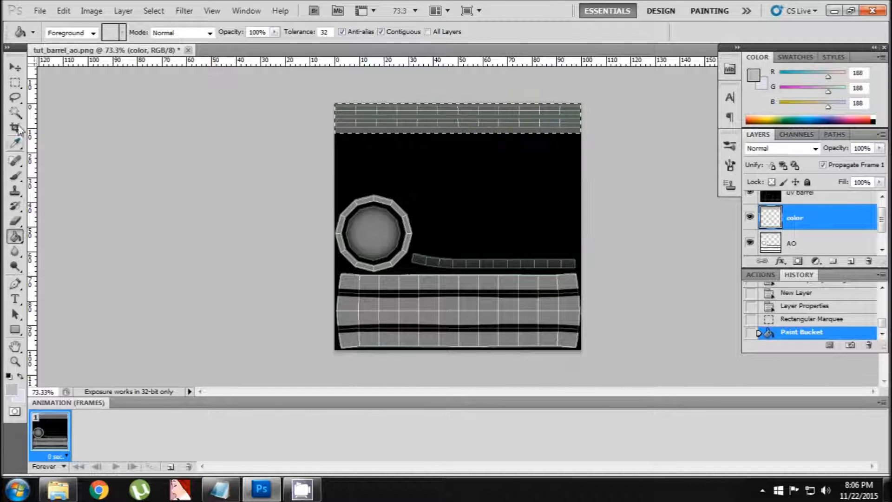
Fill a full-width selection over the lower two thirds of the canvas with dark brown (RGB 57, 23, 3), checking it with uv barrel temporarily hidden
click(15, 83)
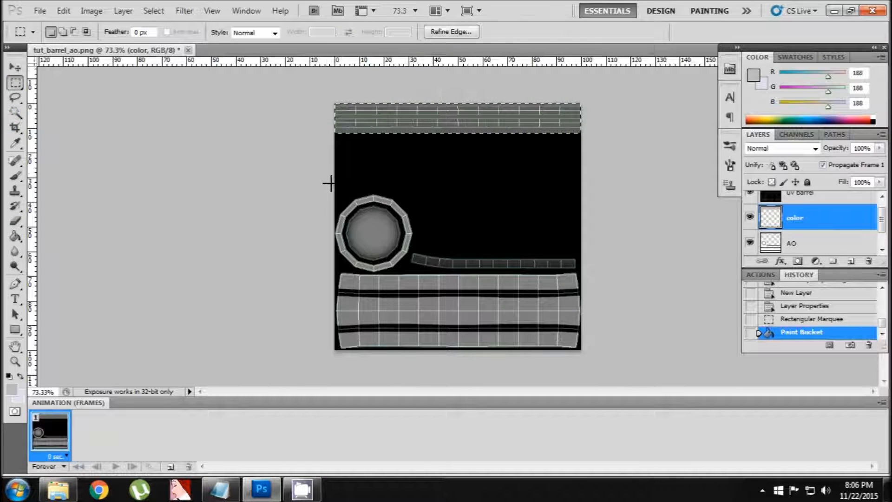
drag(335, 186, 600, 367)
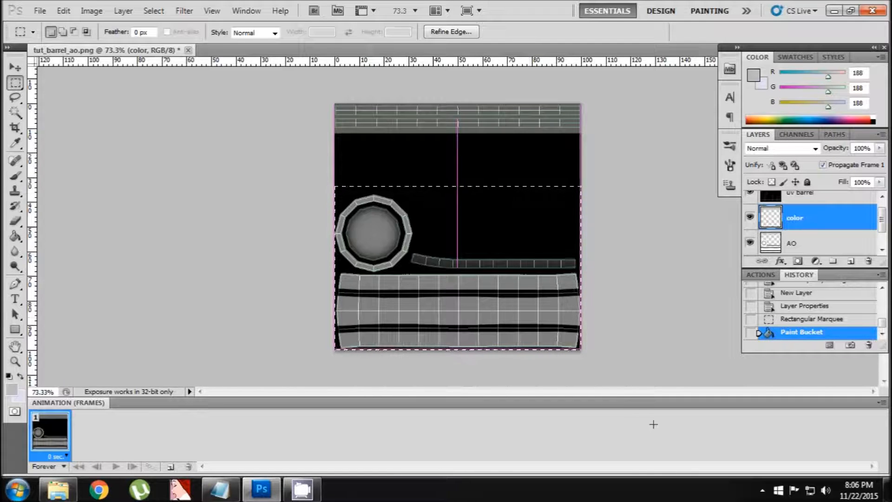
drag(654, 425, 657, 431)
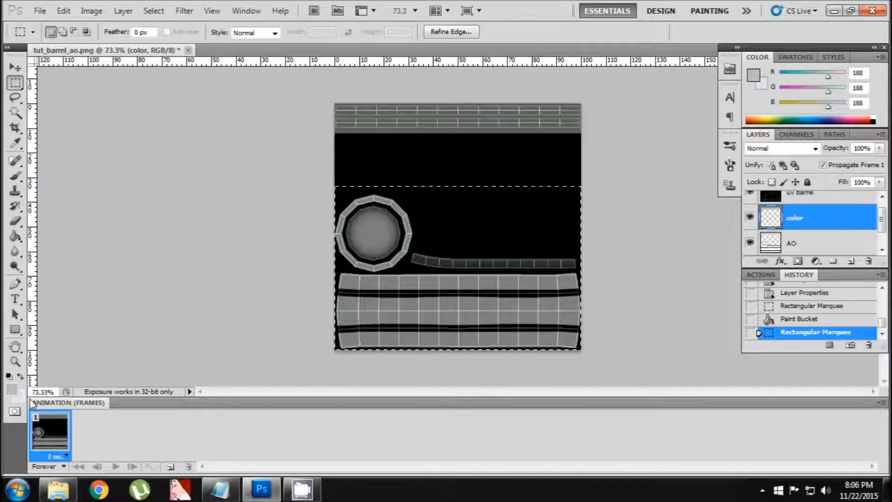
click(11, 389)
click(330, 414)
click(331, 429)
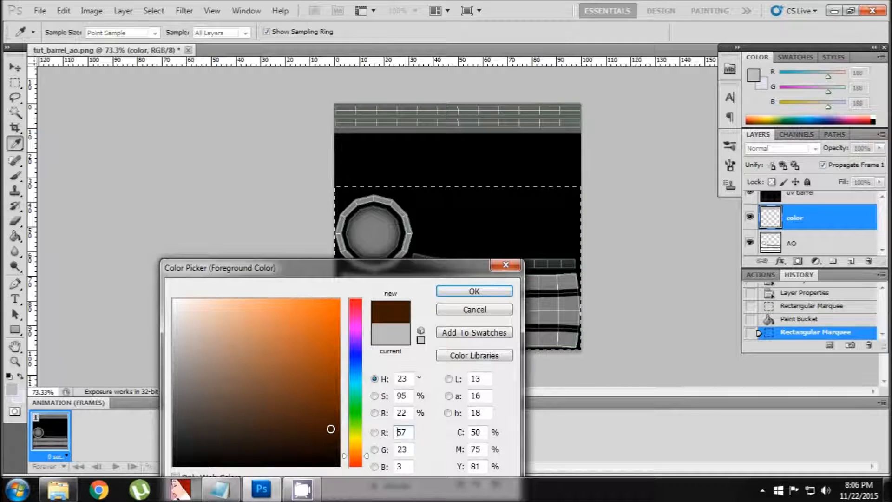
click(466, 293)
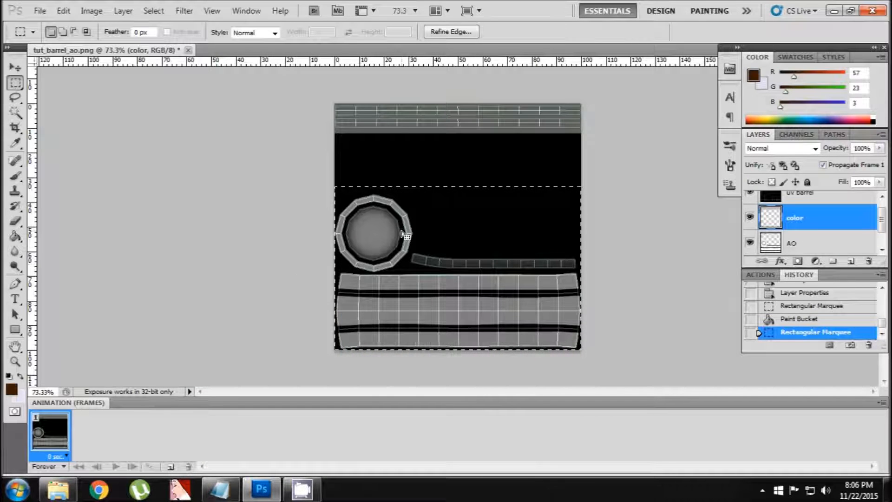
click(15, 236)
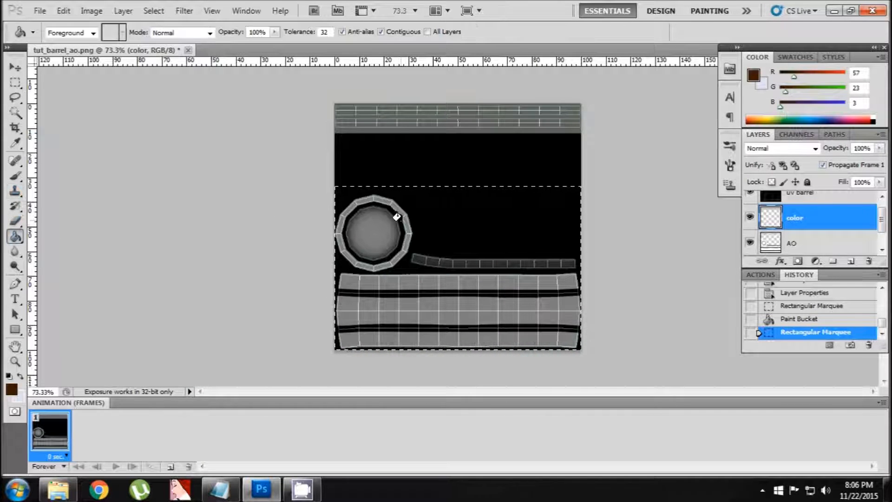
click(398, 215)
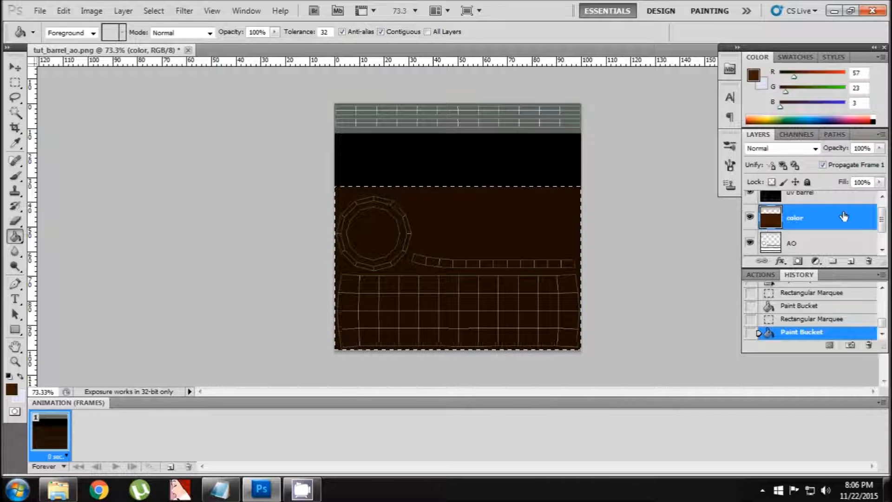
scroll(749, 204, up, 1)
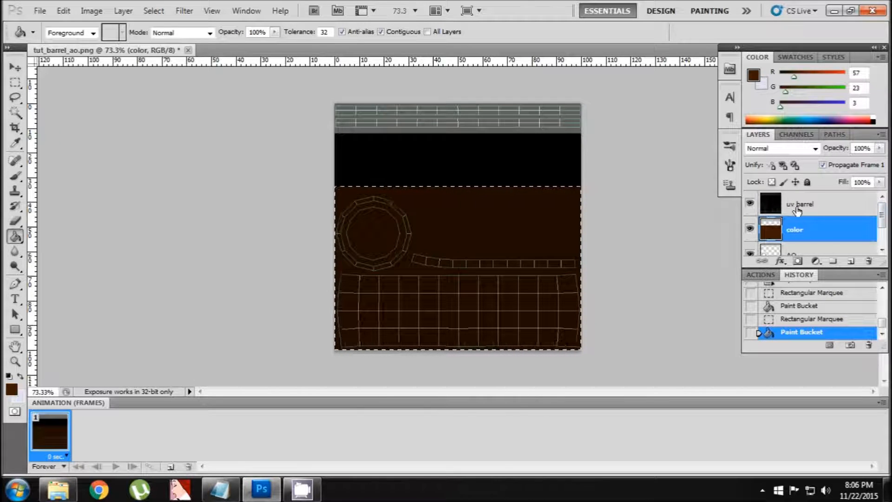
click(750, 205)
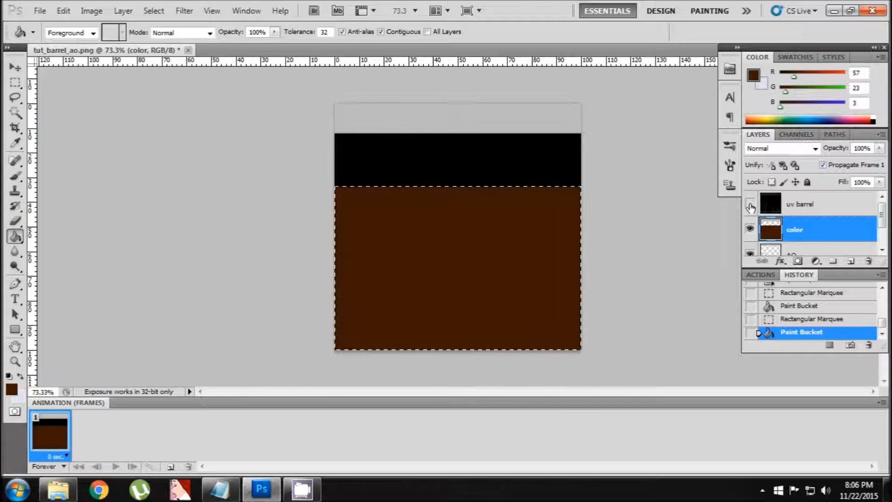
click(751, 204)
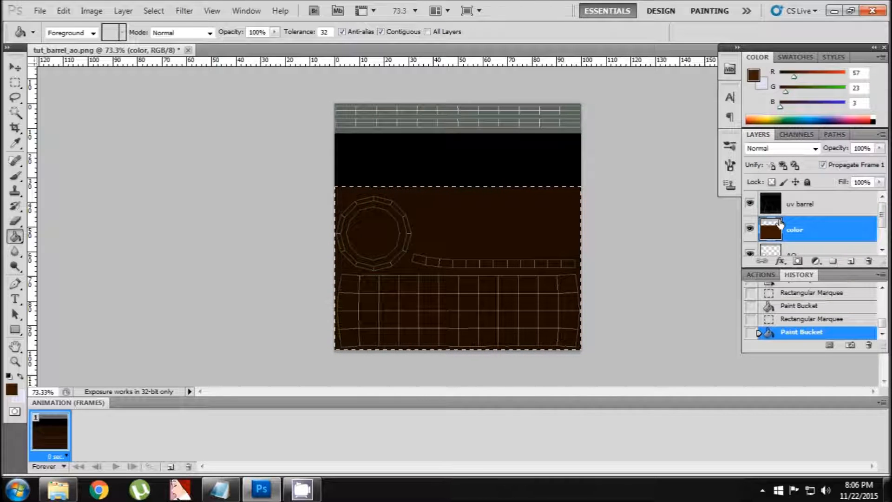
Hide the uv barrel layer and open the blend mode choices for the color layer
click(17, 84)
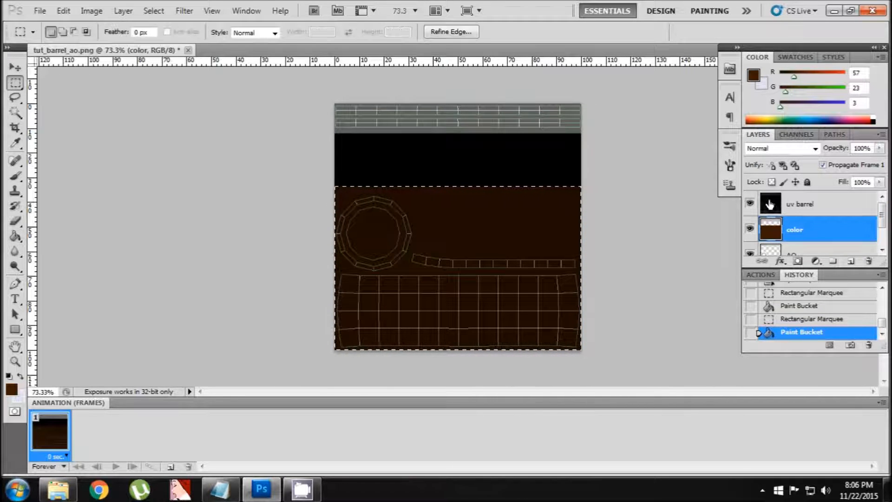
click(749, 205)
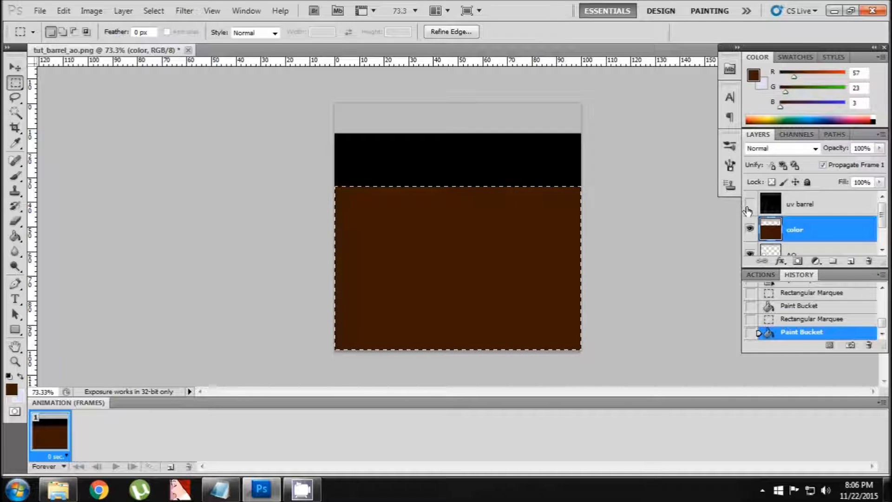
click(816, 148)
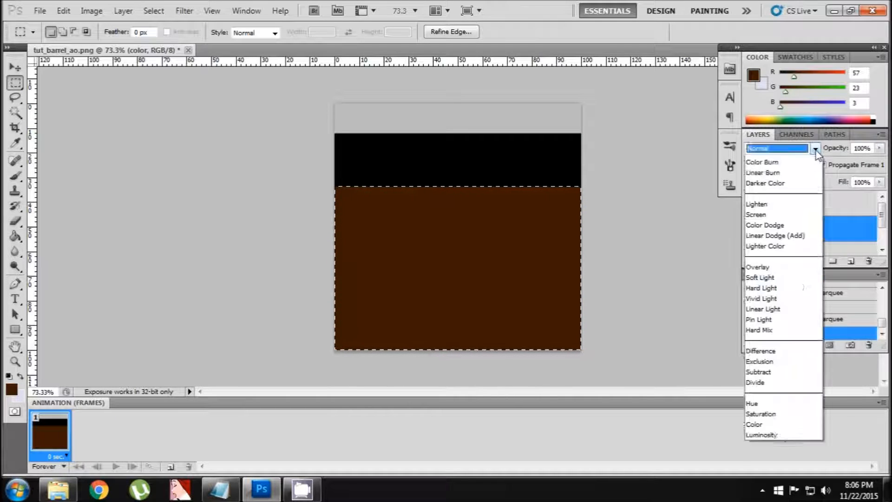
Deselect the filled area and set the color layer's blend mode to Multiply
click(816, 150)
click(184, 10)
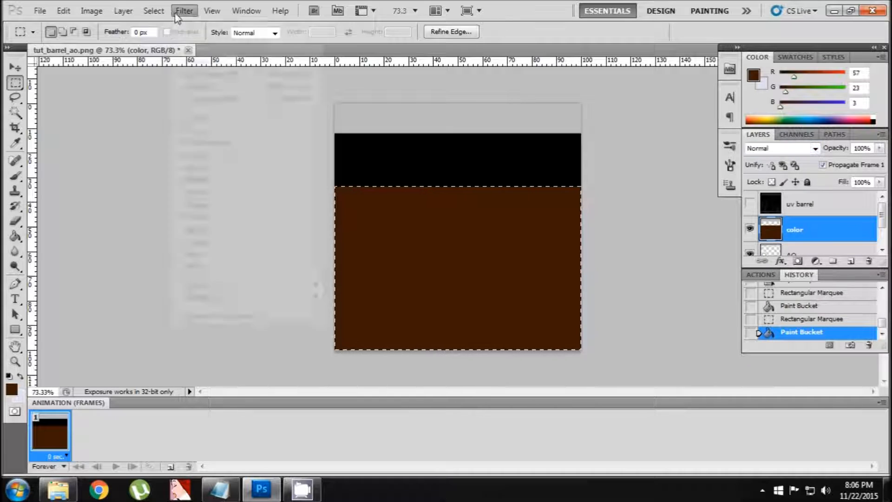
click(164, 36)
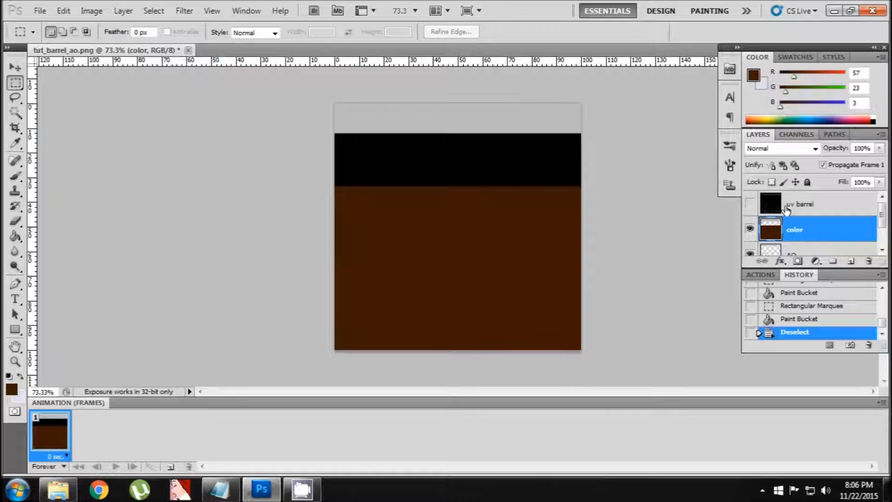
click(816, 148)
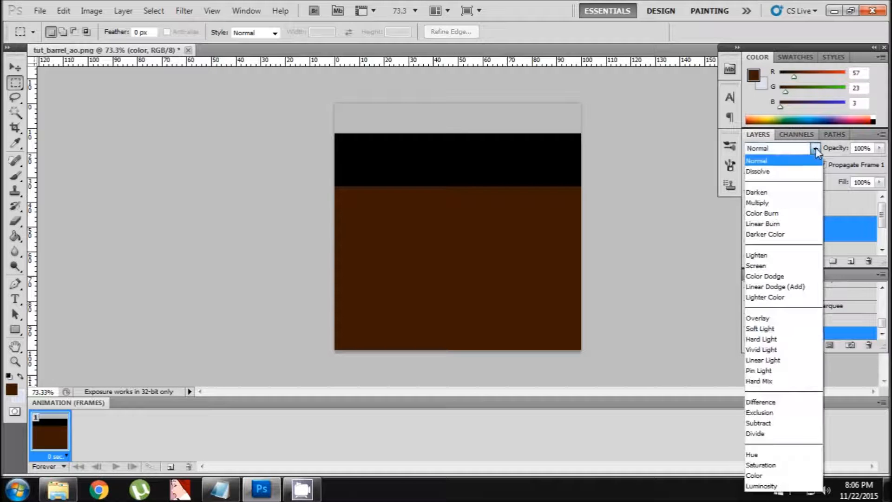
click(774, 202)
click(656, 186)
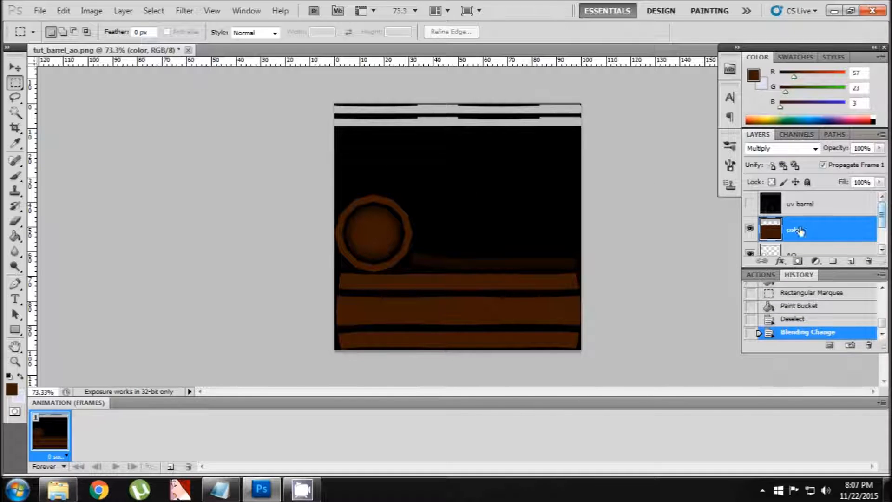
Hide the AO layer and the black layer beneath it, and show both again to compare the Multiply effect
drag(883, 218, 885, 227)
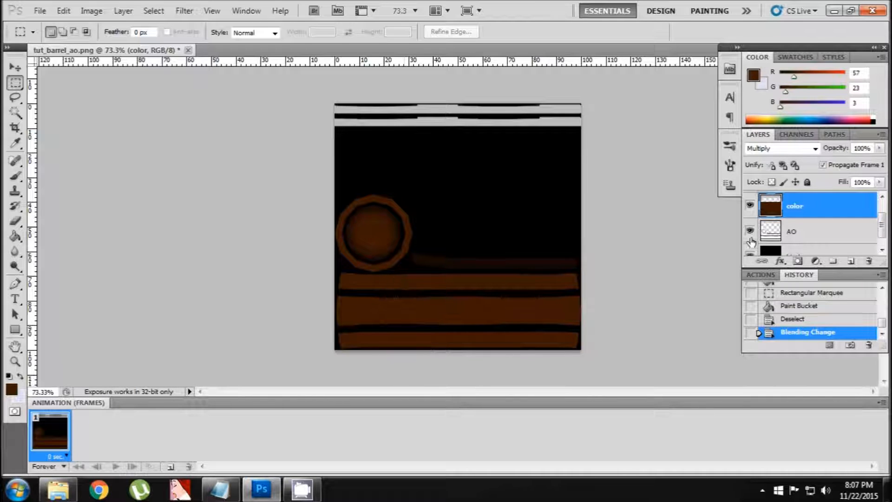
click(750, 231)
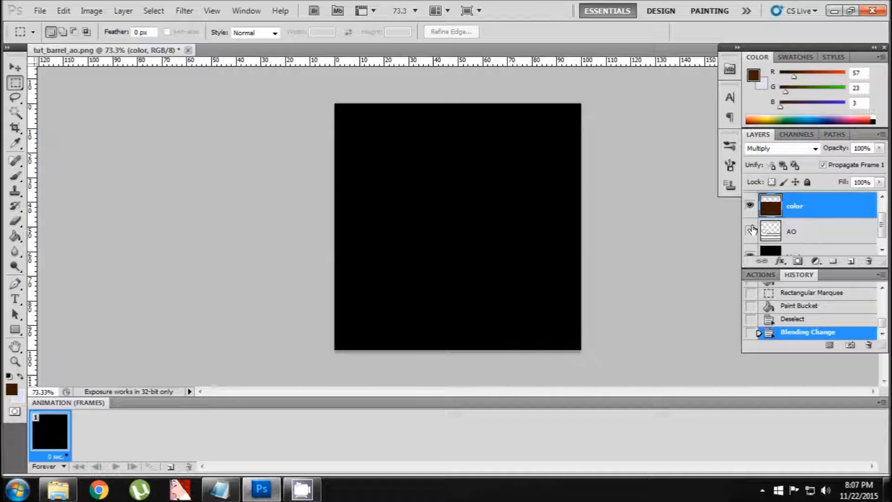
click(750, 253)
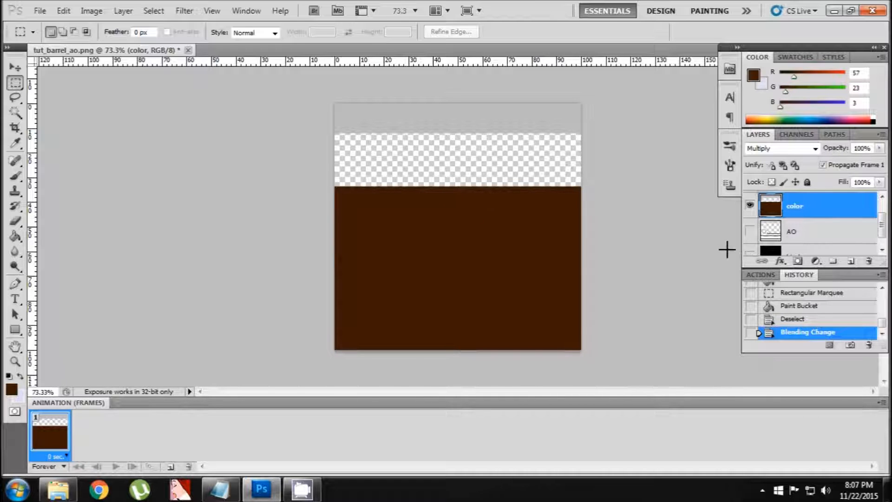
click(751, 230)
click(750, 254)
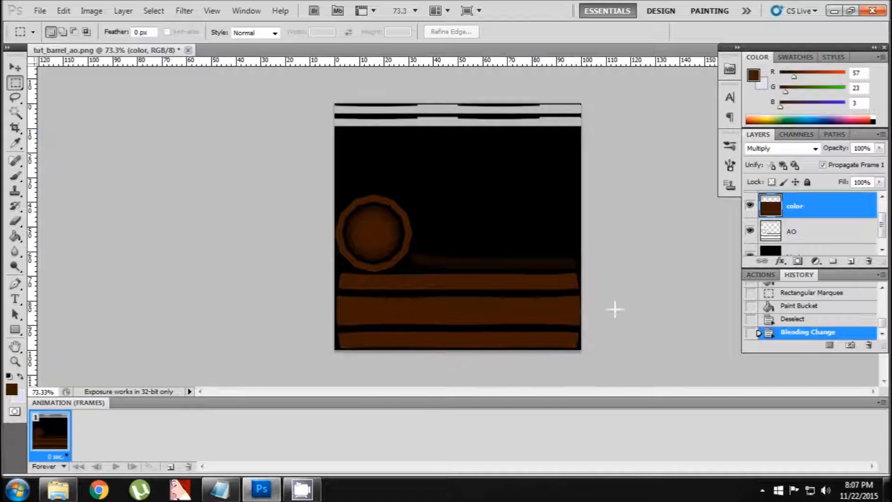
Show the uv barrel layer so its wireframe overlays the texture
drag(883, 231, 882, 215)
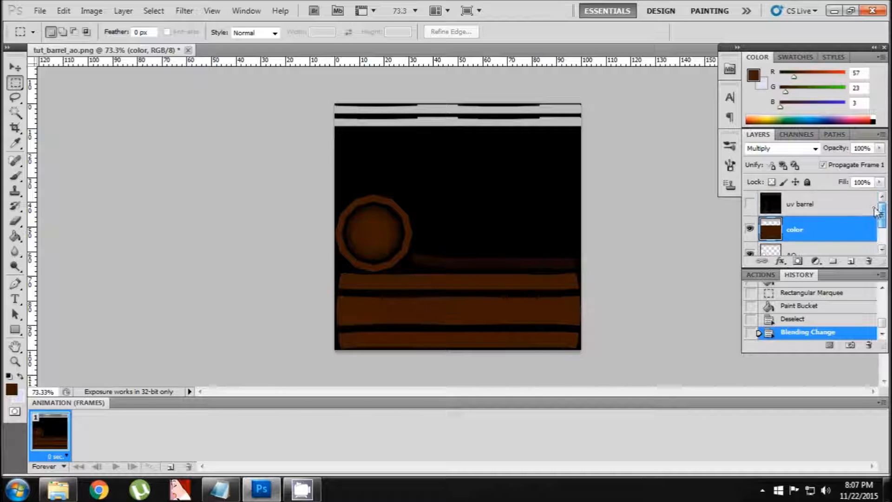
click(750, 203)
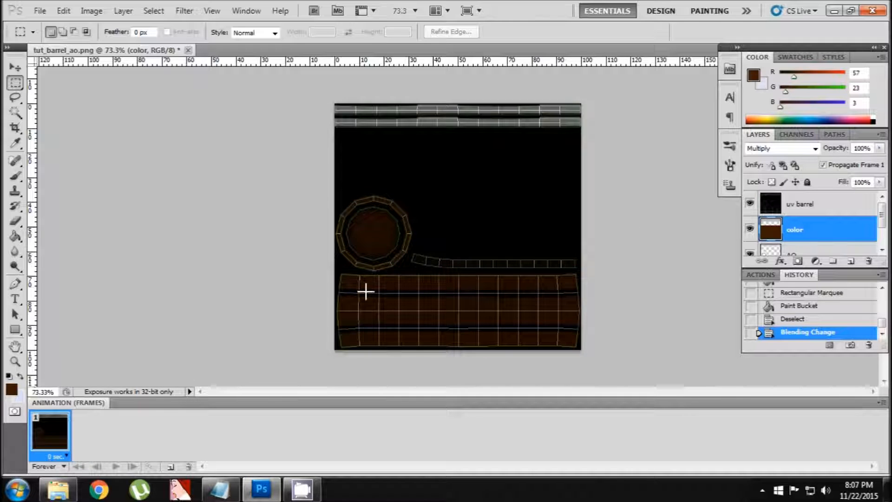
alt+scroll(375, 303, up, 3)
alt+scroll(346, 321, up, 1)
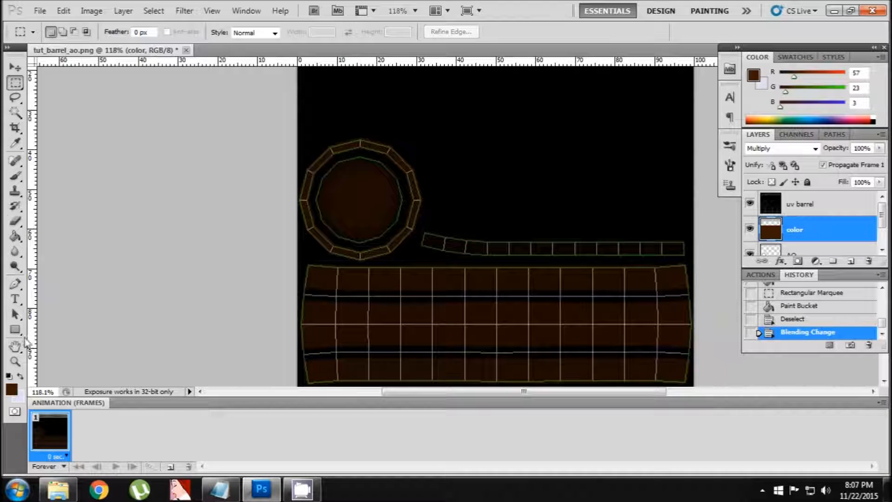
Add a new layer directly above the color layer and name it "effects"
click(15, 284)
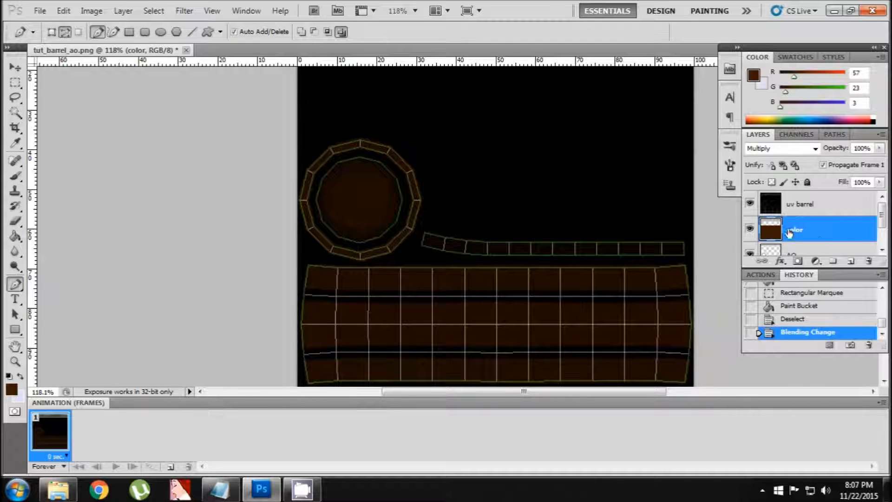
click(851, 261)
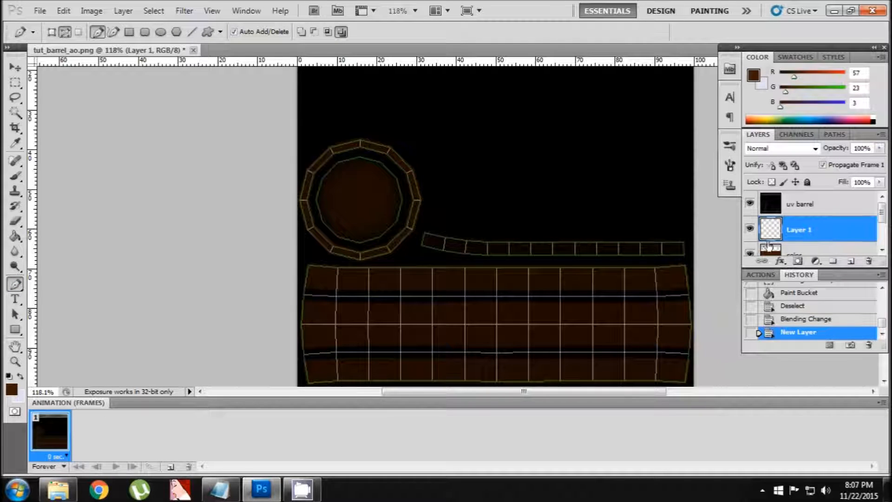
scroll(881, 218, down, 1)
double_click(807, 221)
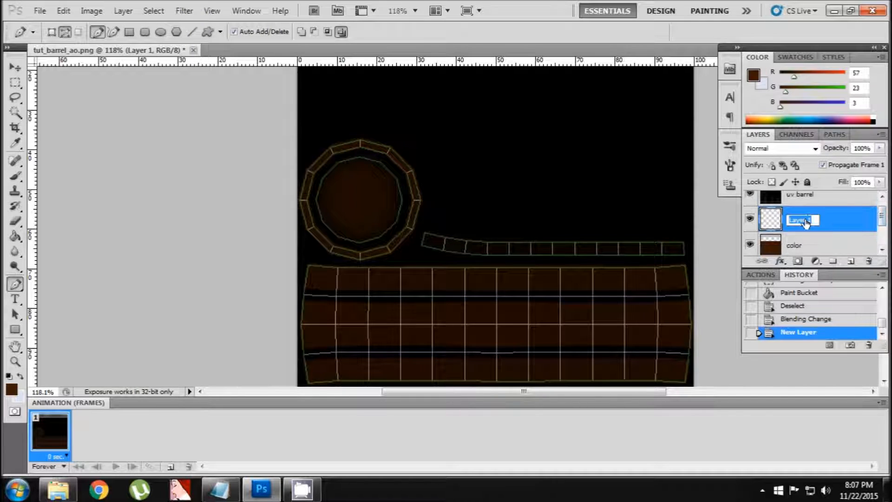
text(effect)
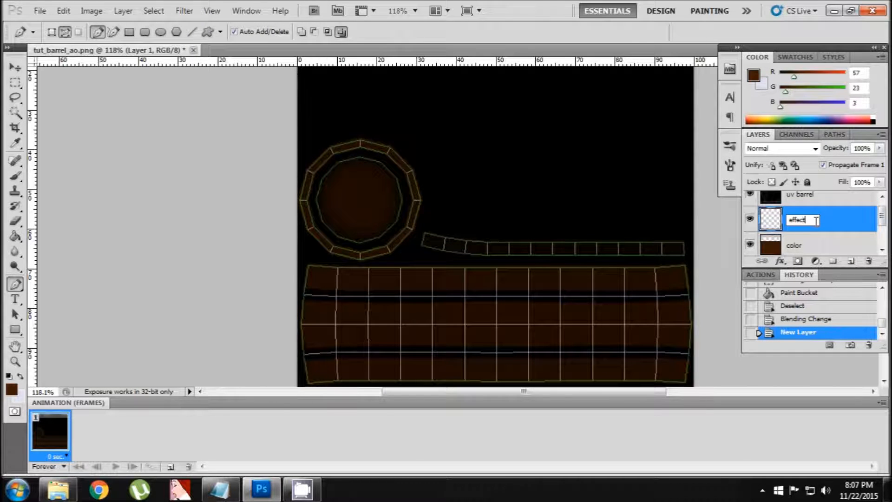
key(Return)
click(210, 220)
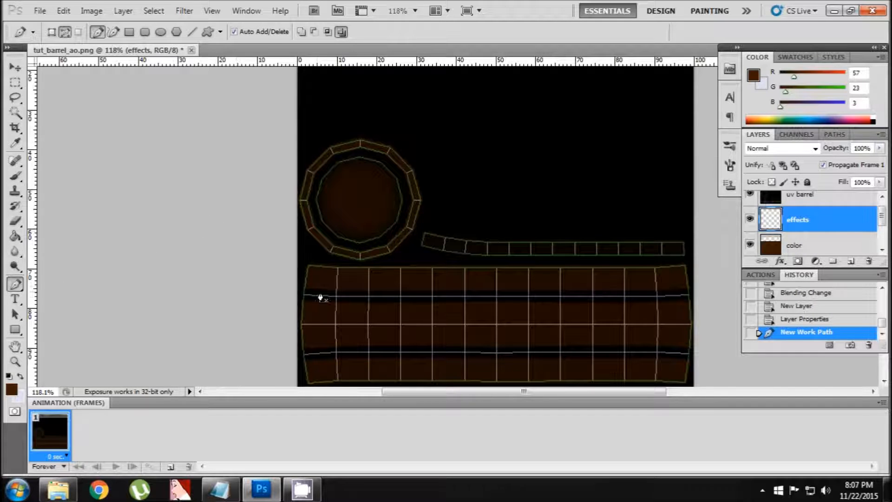
Start a Pen path on the barrel body's first inner vertical UV line, with anchors at its top edge, upper band line and middle line
alt+scroll(325, 291, up, 4)
alt+scroll(347, 247, down, 5)
alt+scroll(353, 318, up, 4)
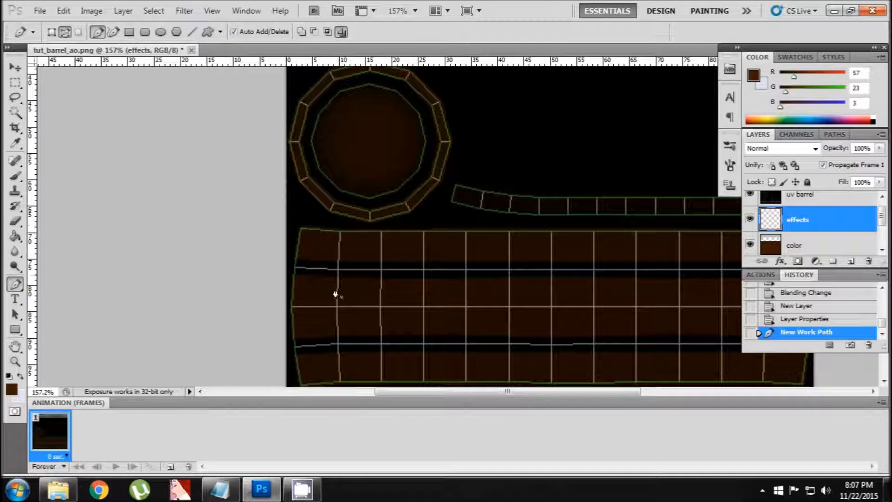
click(340, 231)
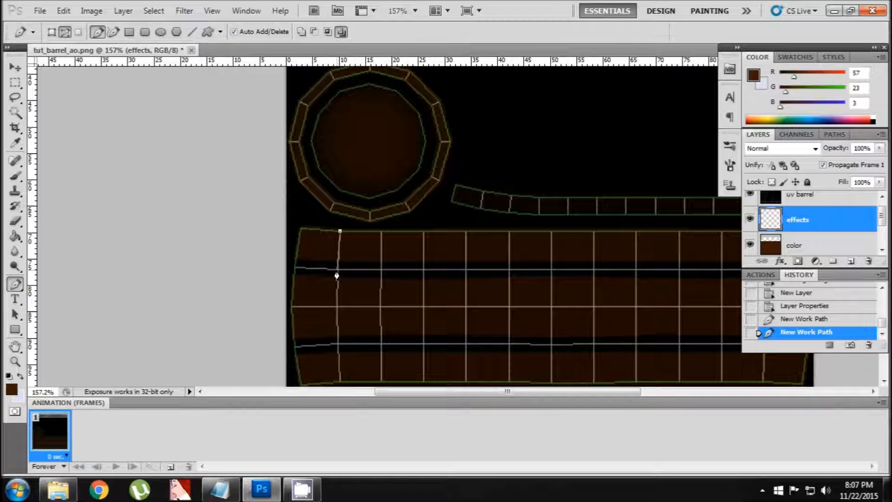
click(338, 271)
alt+scroll(337, 314, up, 2)
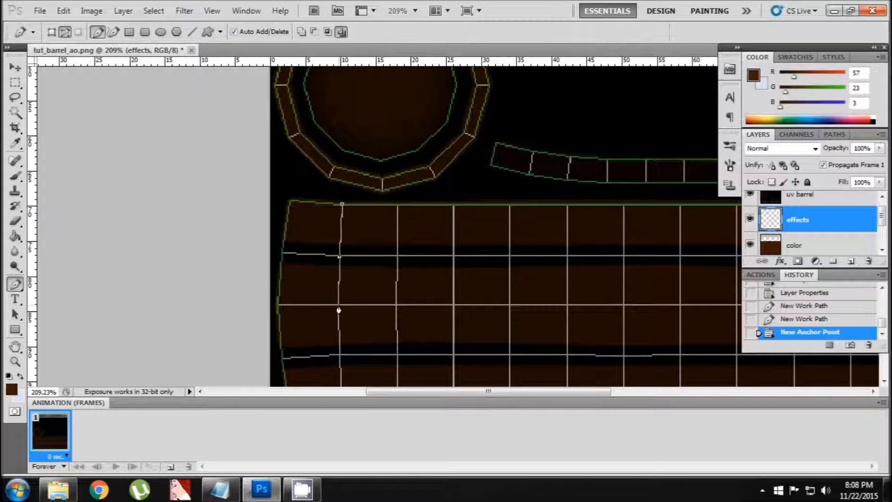
click(338, 307)
alt+scroll(339, 307, up, 4)
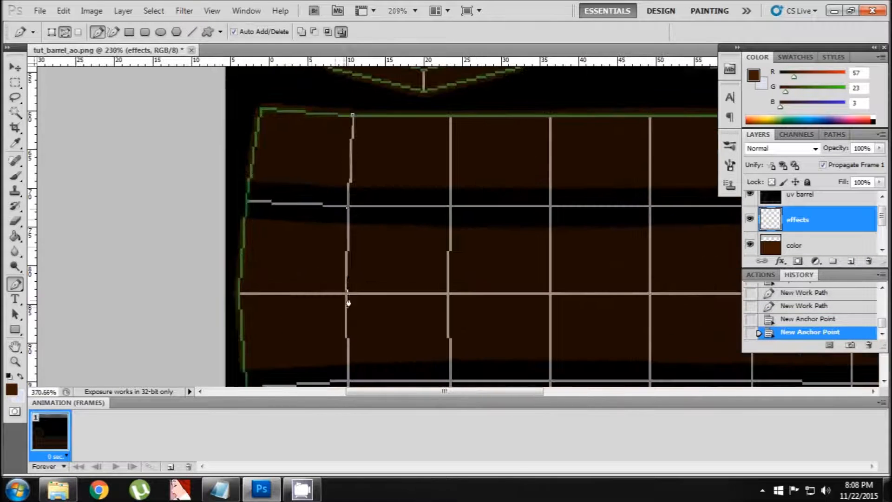
alt+scroll(340, 292, up, 2)
key(ctrl+z)
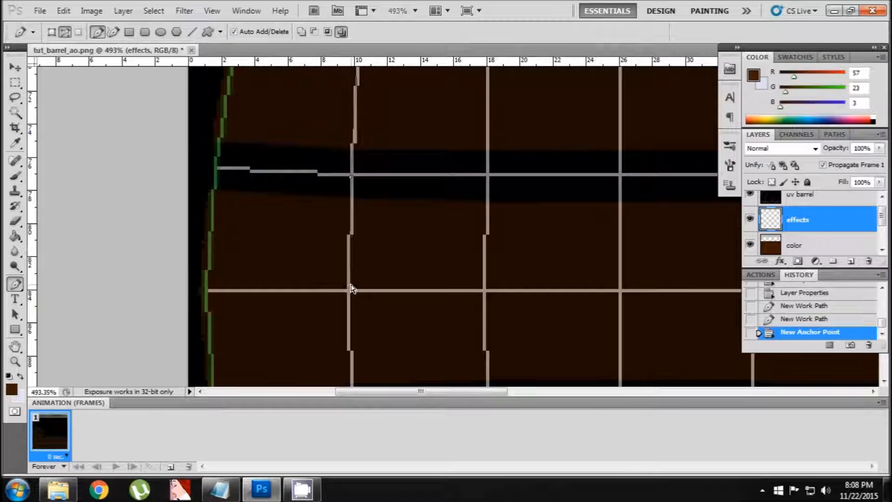
click(344, 266)
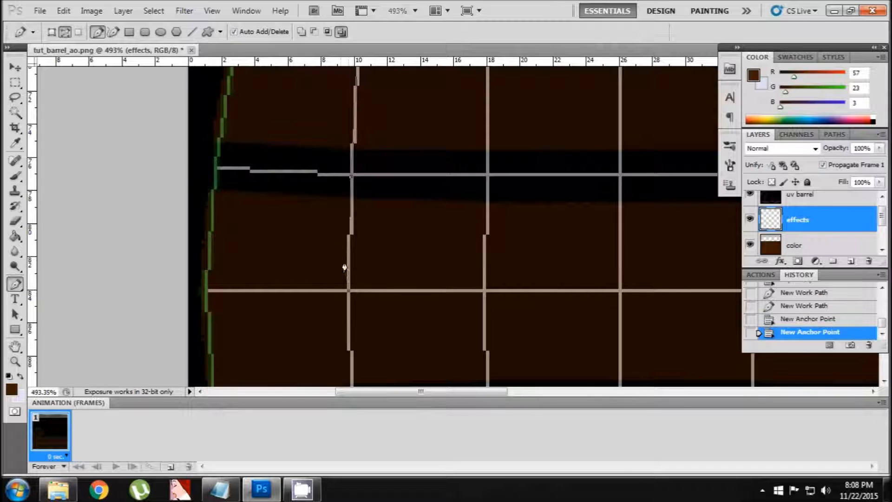
Continue the path down the same vertical UV line with anchors at the lower band line and the barrel body's bottom edge
alt+scroll(352, 290, down, 4)
click(341, 363)
alt+scroll(342, 364, up, 5)
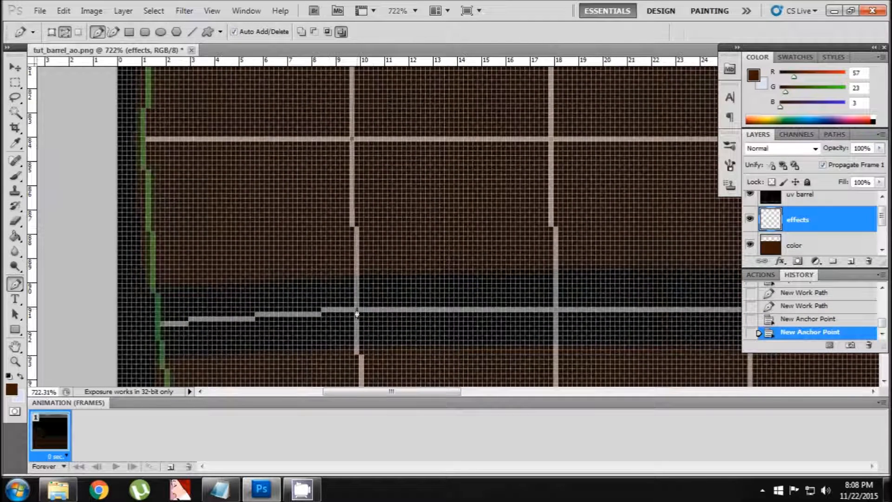
alt+scroll(357, 314, down, 5)
alt+scroll(360, 306, up, 3)
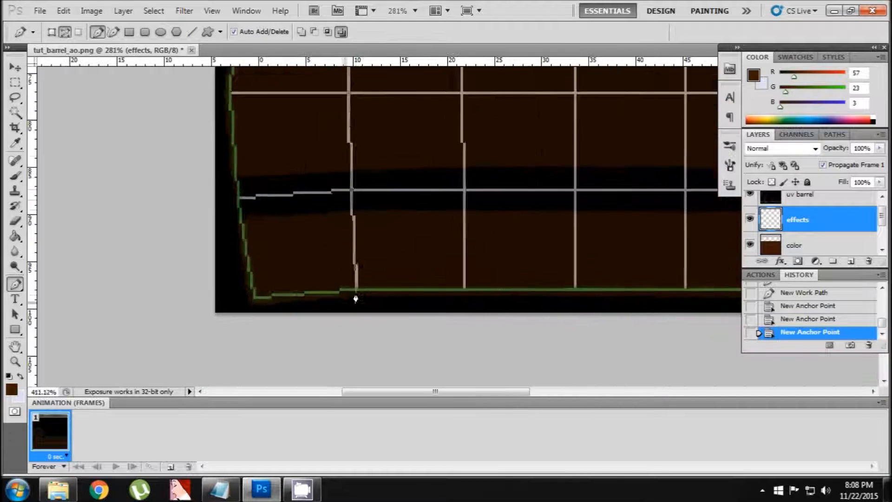
click(359, 298)
alt+scroll(359, 302, down, 3)
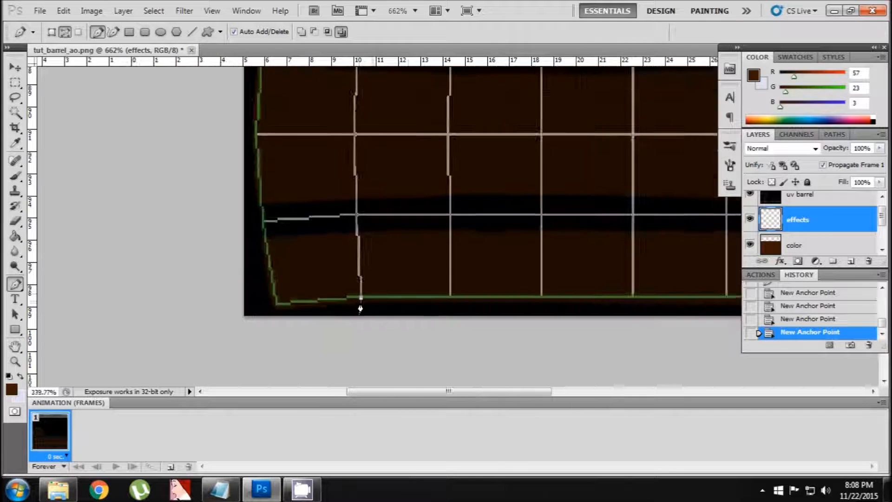
Set the foreground color to black and the brush size to 3 px
click(13, 392)
drag(267, 365, 173, 466)
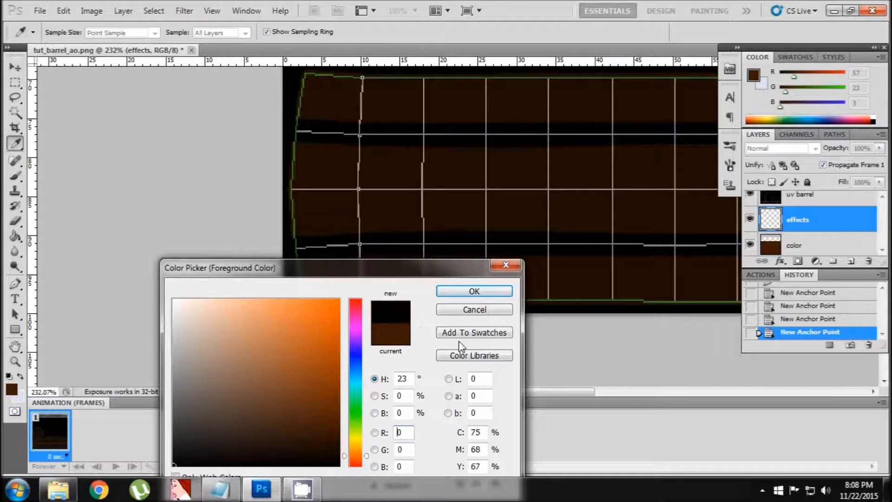
click(474, 291)
right_click(345, 219)
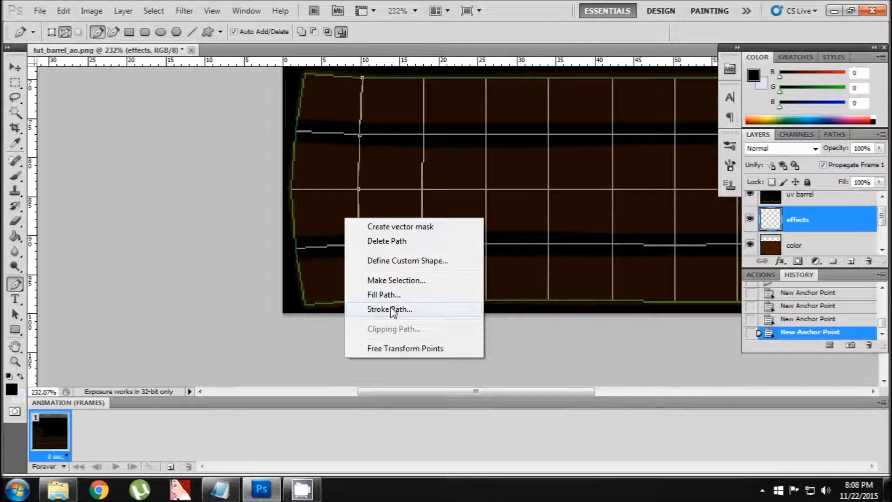
click(19, 176)
click(19, 177)
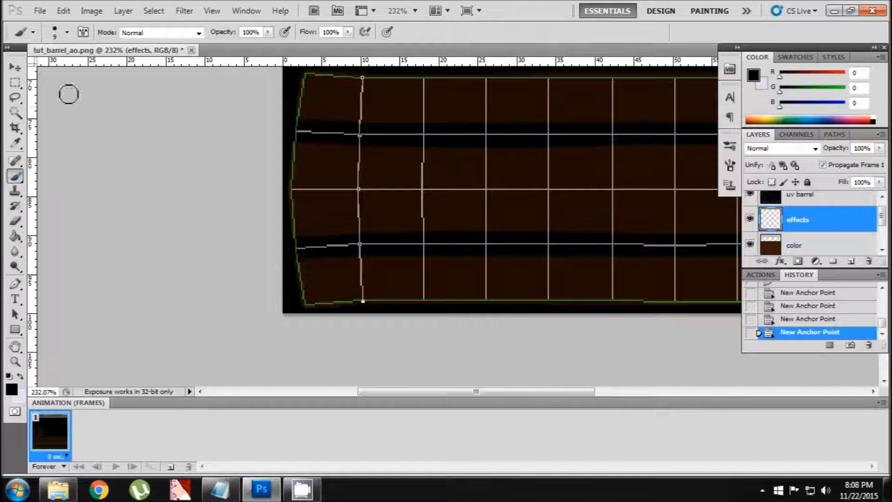
click(68, 32)
drag(27, 68, 22, 70)
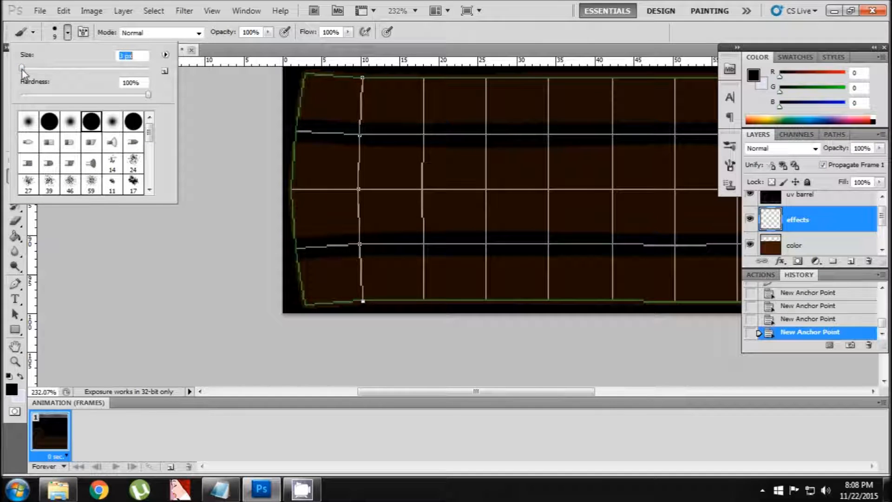
Stroke the first inner vertical path with the Brush on the effects layer
click(15, 283)
right_click(363, 268)
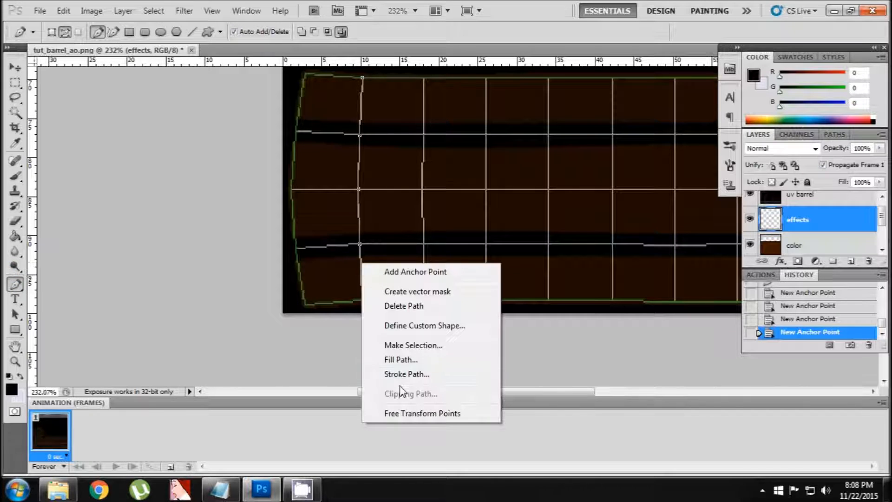
click(407, 374)
click(527, 169)
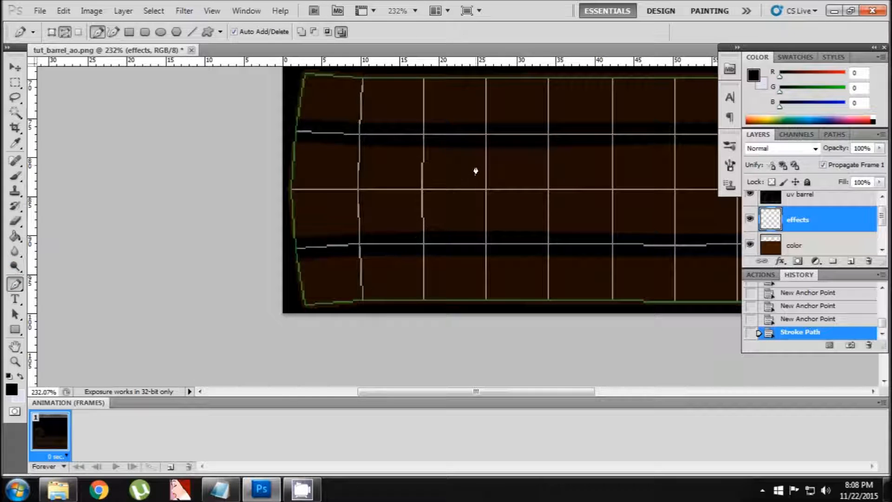
Draw a Pen path down the barrel body's left edge, with anchors at the top corner, each horizontal UV line and the bottom corner
alt+scroll(339, 88, up, 1)
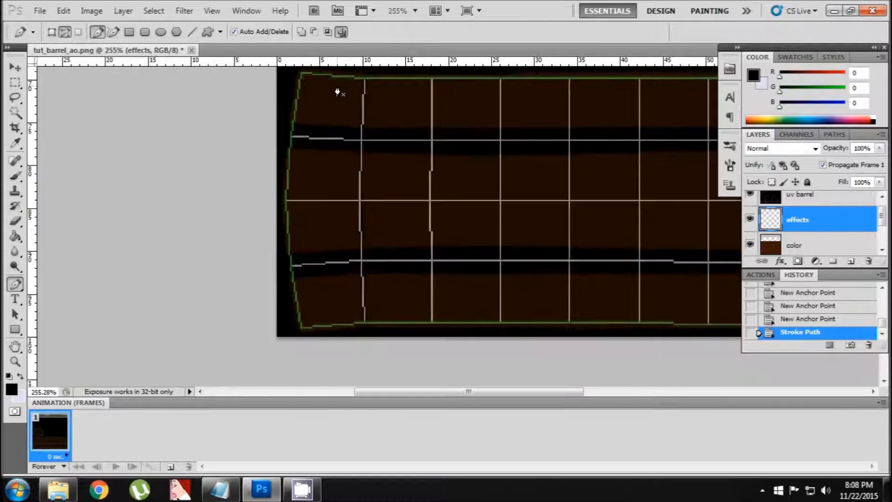
click(301, 73)
click(291, 138)
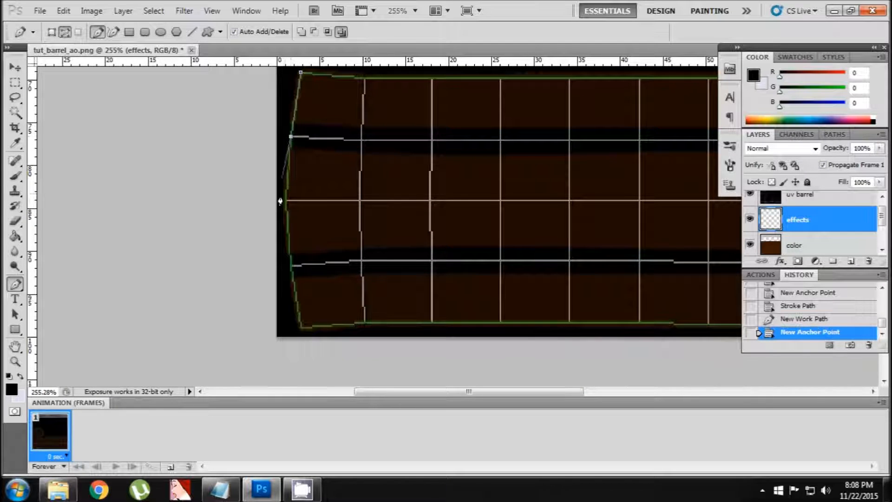
click(286, 202)
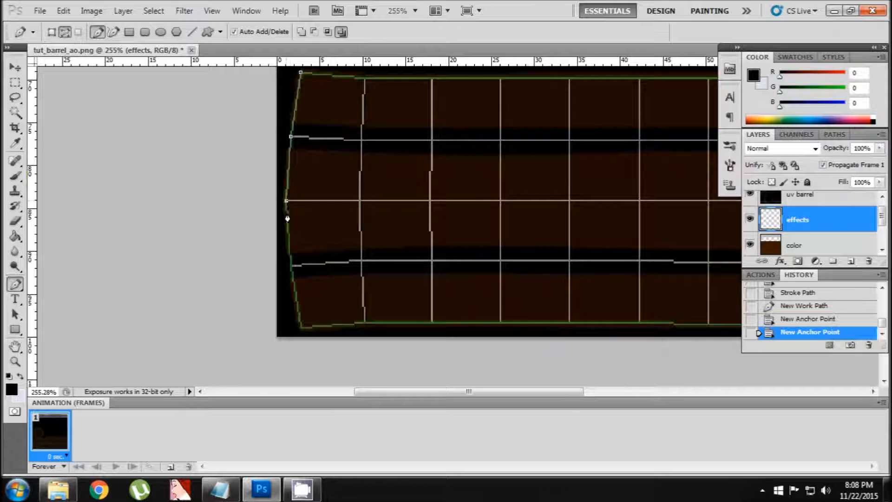
click(291, 267)
alt+scroll(306, 326, up, 4)
click(299, 330)
Stroke the barrel body's left-edge path with the Brush, without simulated pressure
right_click(300, 331)
click(334, 255)
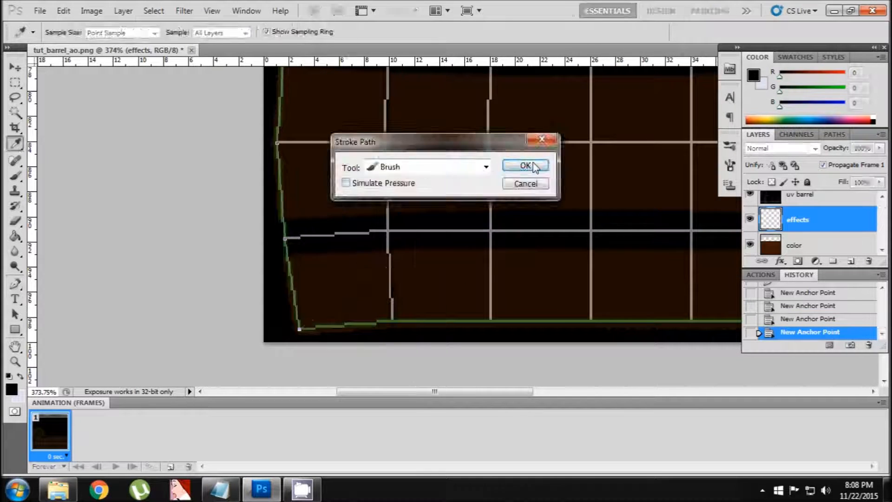
click(526, 165)
Draw a Pen path down the barrel body's second inner vertical UV line, with anchors from top edge to bottom edge
alt+scroll(476, 195, down, 2)
click(484, 86)
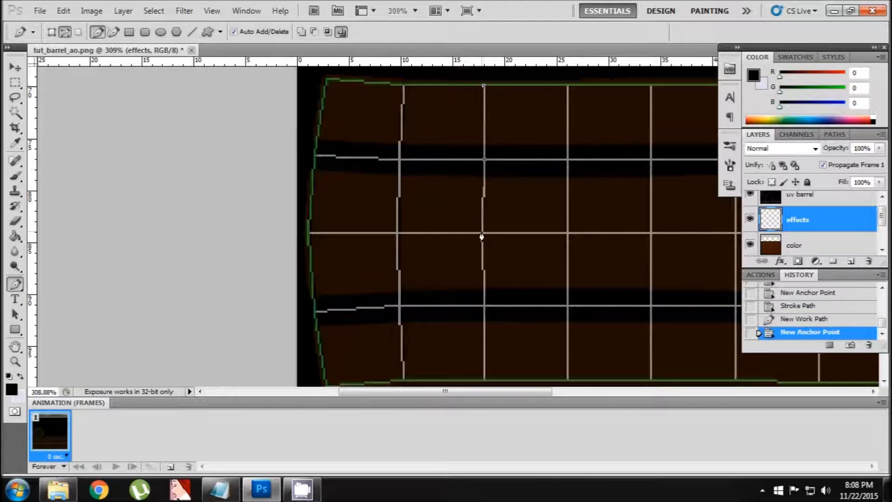
click(483, 234)
click(484, 307)
click(485, 384)
Add a path component down the third inner vertical UV line, from the barrel body's top edge to its bottom edge
click(568, 86)
click(568, 162)
click(568, 235)
click(569, 385)
Add a straight path component down the barrel body's fourth inner vertical UV line
click(650, 86)
alt+scroll(624, 138, down, 8)
alt+scroll(631, 125, up, 10)
click(631, 124)
alt+scroll(624, 201, down, 10)
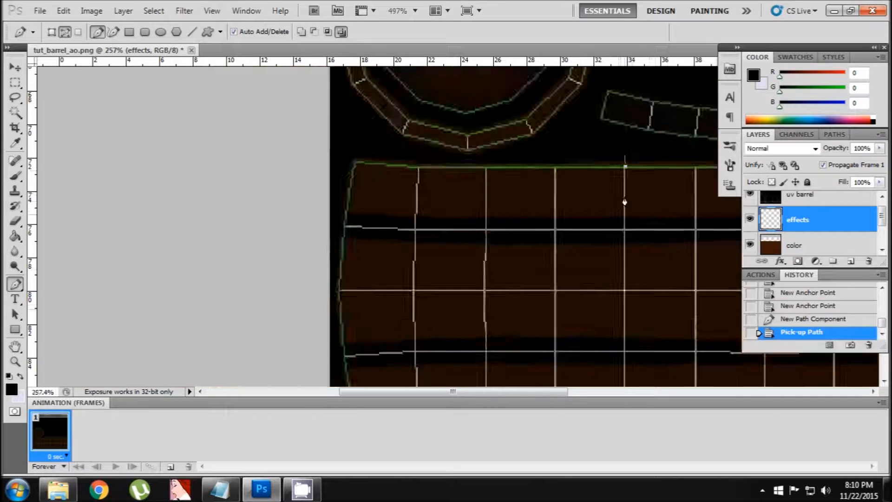
alt+scroll(633, 276, up, 8)
click(633, 275)
alt+scroll(626, 278, down, 8)
Add straight path components down the barrel body's fifth and sixth inner vertical UV lines
alt+scroll(618, 261, up, 5)
click(633, 192)
alt+scroll(614, 255, down, 4)
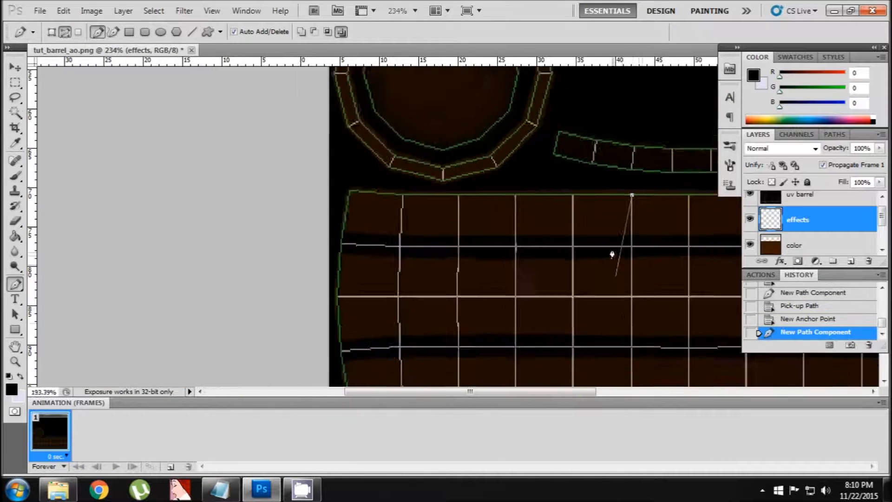
alt+scroll(434, 379, up, 3)
click(441, 375)
click(493, 188)
click(494, 377)
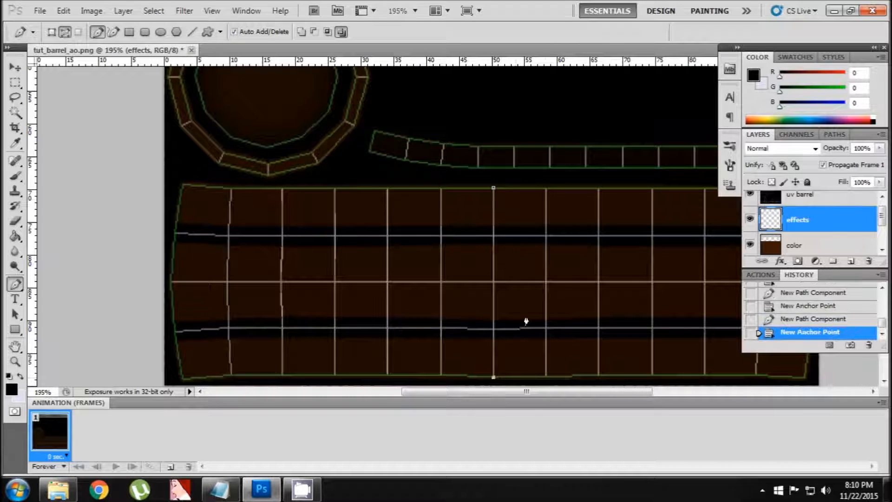
Add straight path components down the barrel body's seventh to tenth inner vertical UV lines
click(547, 188)
click(546, 376)
click(599, 189)
click(599, 376)
click(651, 188)
click(651, 375)
alt+scroll(619, 300, down, 3)
click(654, 221)
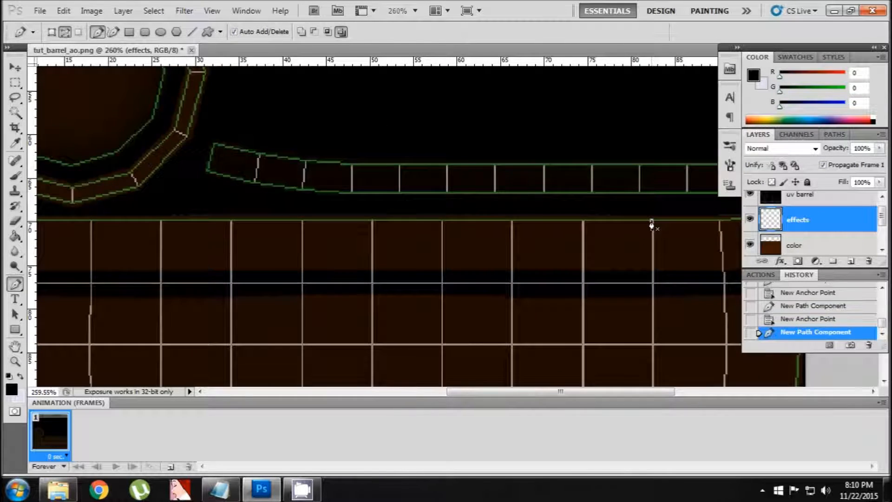
alt+scroll(653, 221, down, 3)
Trace the barrel body's last, slightly curved inner vertical UV line with anchors at each horizontal line down to the bottom edge
click(686, 220)
click(690, 253)
alt+scroll(690, 253, up, 4)
click(688, 331)
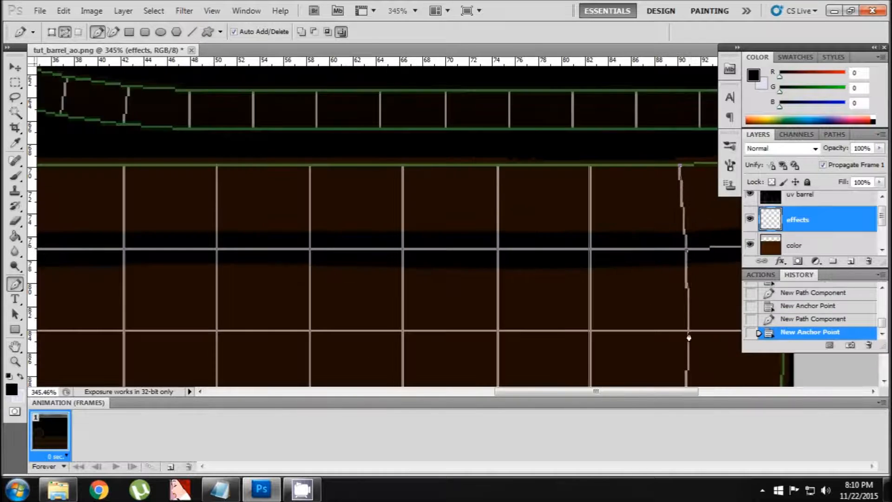
alt+scroll(687, 333, down, 3)
alt+scroll(688, 332, up, 3)
click(688, 312)
alt+scroll(694, 326, down, 1)
click(695, 325)
click(694, 326)
alt+scroll(693, 324, down, 3)
key(Escape)
Trace the barrel body's curved right edge with Pen anchors from the top corner to the bottom corner
alt+scroll(617, 301, up, 4)
click(614, 292)
click(624, 372)
alt+scroll(623, 371, down, 4)
alt+scroll(601, 335, up, 3)
click(617, 361)
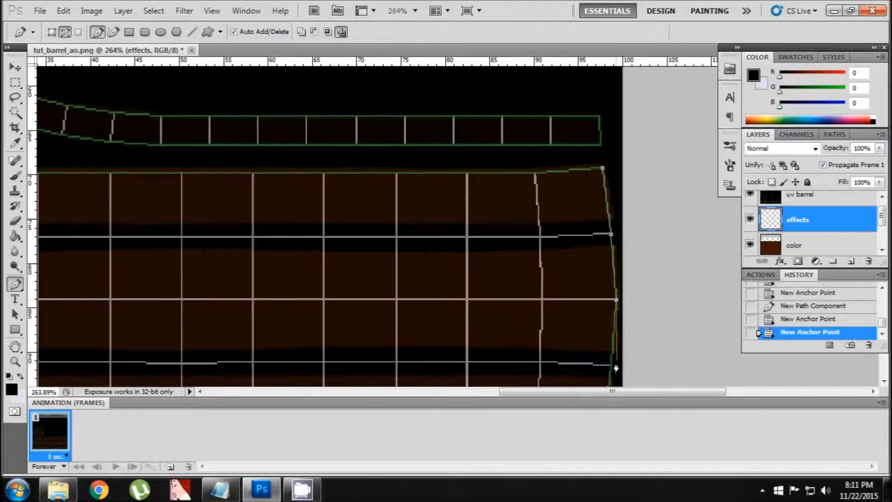
alt+scroll(616, 361, down, 5)
alt+scroll(614, 334, up, 2)
alt+scroll(614, 386, up, 3)
click(615, 376)
Stroke all the barrel body's vertical seam paths with the Brush on the effects layer
alt+scroll(608, 302, down, 2)
right_click(401, 259)
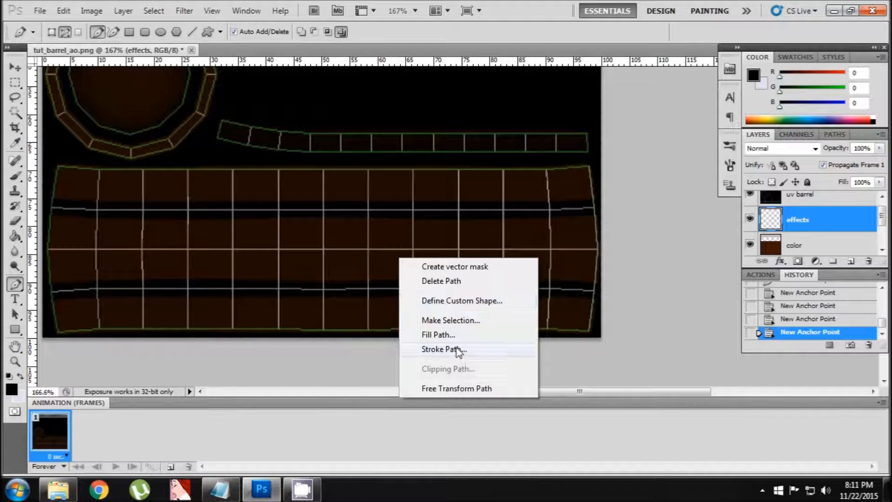
click(462, 351)
click(532, 167)
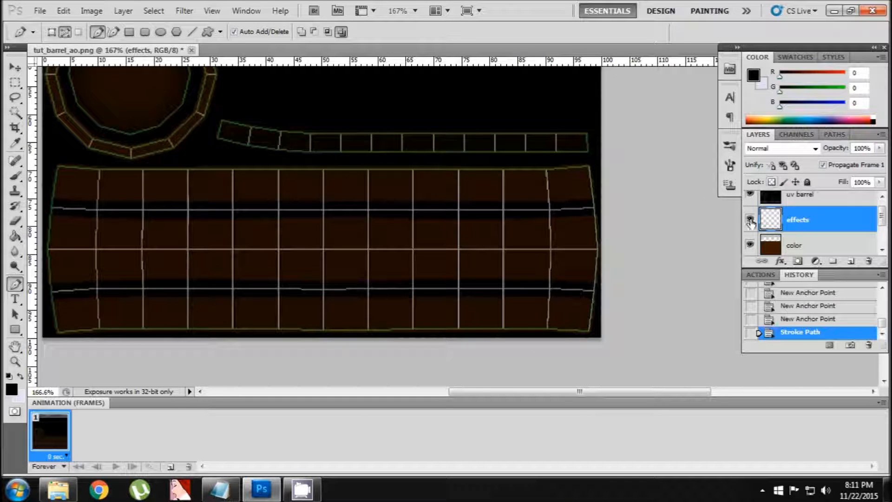
Hide the uv barrel layer and set the effects layer's fill to 45%
click(750, 195)
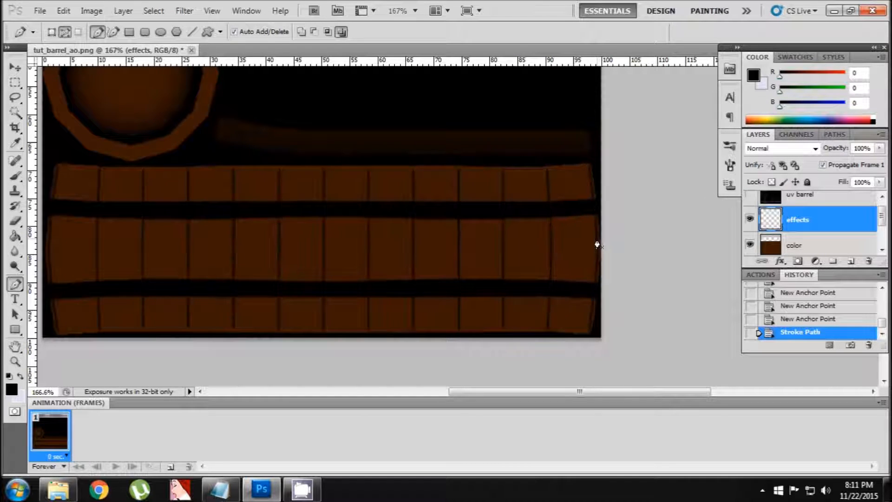
alt+scroll(564, 245, down, 2)
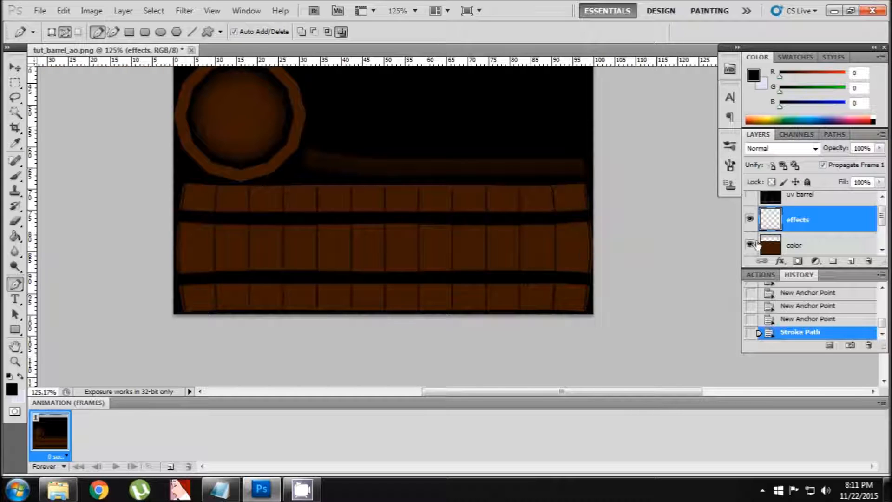
alt+scroll(716, 235, down, 2)
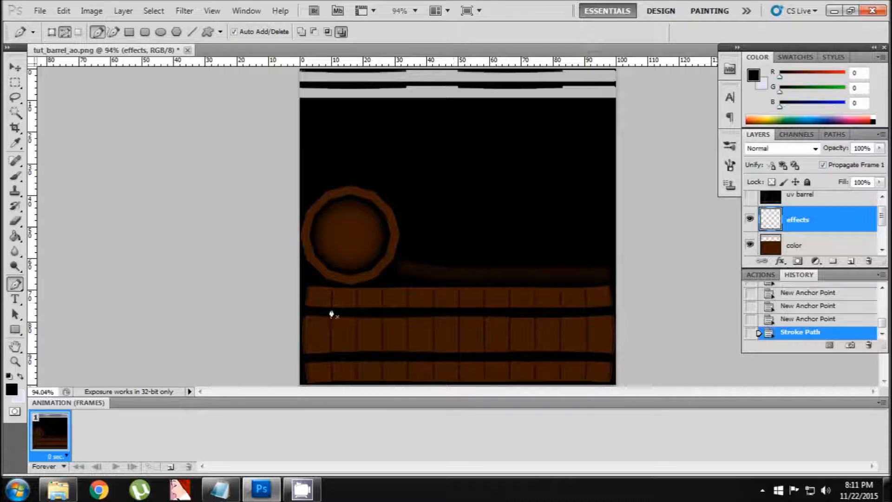
click(880, 182)
drag(862, 194, 848, 197)
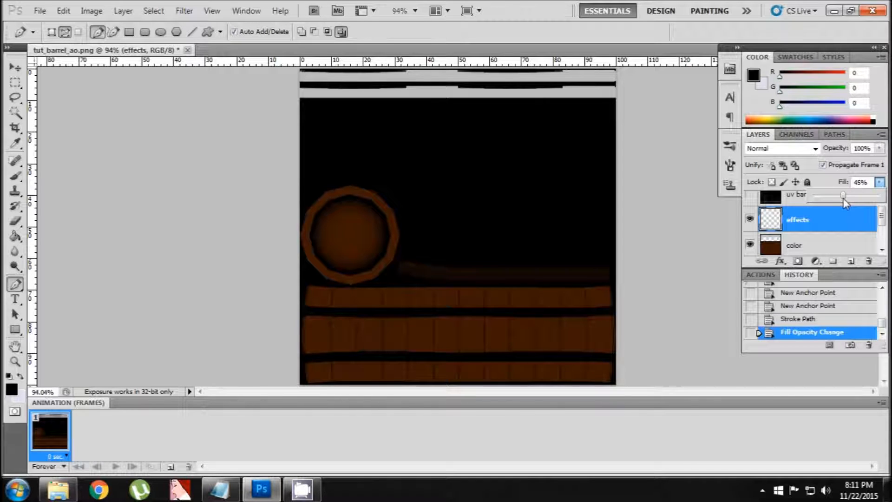
drag(671, 268, 664, 288)
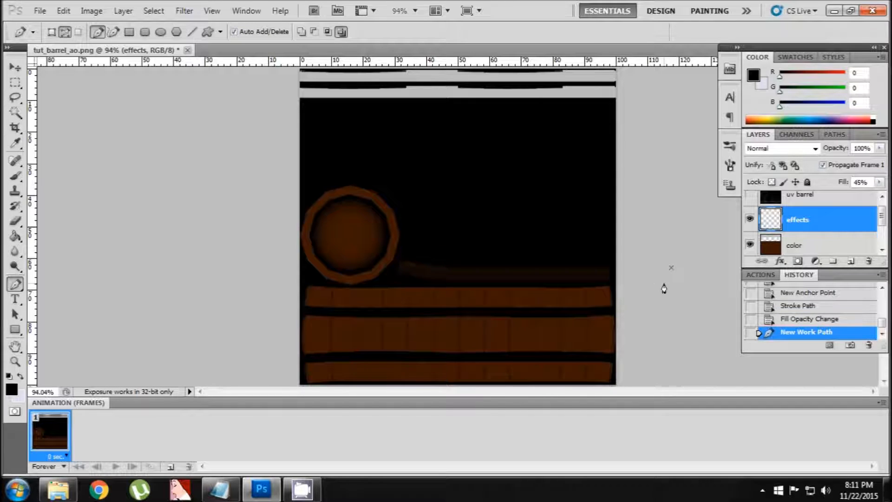
key(Return)
Draw short Pen path components across the barrel ring's segment lines, from its top around its right side
alt+scroll(351, 187, up, 5)
click(351, 201)
click(413, 201)
click(407, 214)
click(460, 249)
click(448, 253)
alt+scroll(459, 321, down, 3)
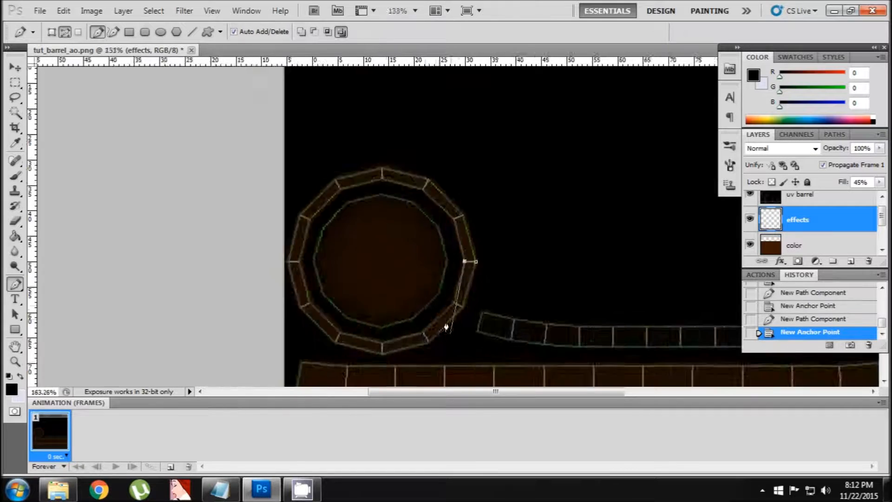
alt+scroll(451, 346, up, 5)
click(464, 290)
Add short path components across the segment lines on the ring's left side and back up toward its top
alt+scroll(467, 308, down, 3)
alt+scroll(298, 308, up, 1)
click(182, 211)
click(198, 211)
click(202, 144)
click(217, 151)
click(267, 83)
click(273, 101)
Stroke the ring's segment paths with the Brush, toggling the uv barrel layer to check the seams
alt+scroll(387, 172, down, 5)
right_click(313, 120)
click(349, 211)
click(750, 194)
click(750, 194)
Draw short Pen path components along the thin strip's left end and its first three divider lines
alt+scroll(495, 339, up, 8)
click(479, 205)
click(466, 257)
click(564, 225)
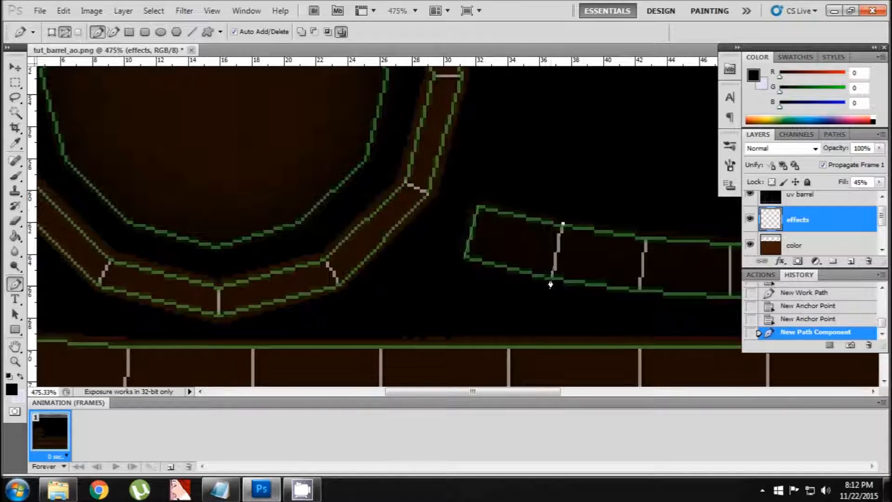
click(553, 276)
click(647, 238)
click(674, 218)
click(674, 268)
Add short path components across the thin strip's fourth to eighth divider lines
alt+scroll(585, 219, down, 5)
alt+scroll(637, 221, up, 5)
click(614, 204)
click(614, 264)
alt+scroll(535, 261, down, 2)
click(451, 274)
click(525, 234)
click(525, 274)
click(597, 235)
click(597, 275)
click(673, 234)
click(673, 275)
Add short path components across the thin strip's remaining divider lines up to its right end
alt+scroll(684, 260, up, 2)
click(667, 214)
click(708, 201)
click(708, 252)
alt+scroll(673, 223, down, 8)
alt+scroll(656, 208, up, 4)
click(625, 197)
click(625, 231)
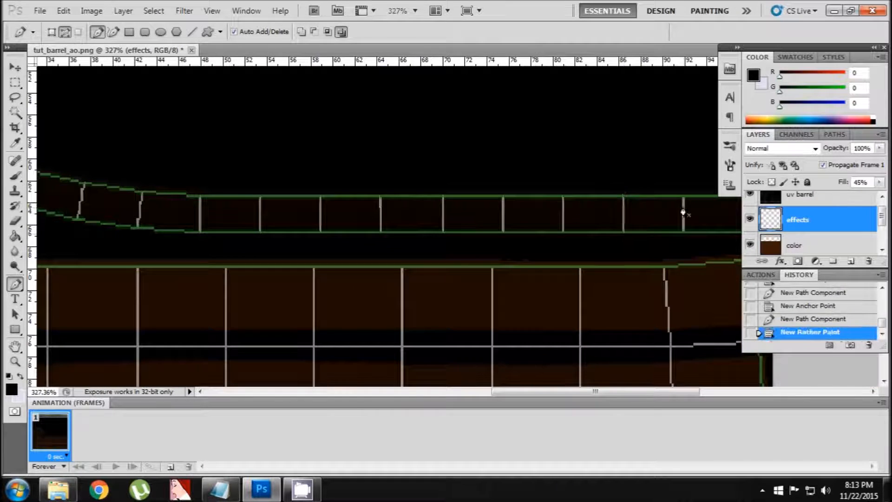
click(683, 197)
click(683, 231)
Hide the uv barrel layer and check the divider paths along the whole thin strip
click(751, 194)
alt+scroll(563, 222, up, 2)
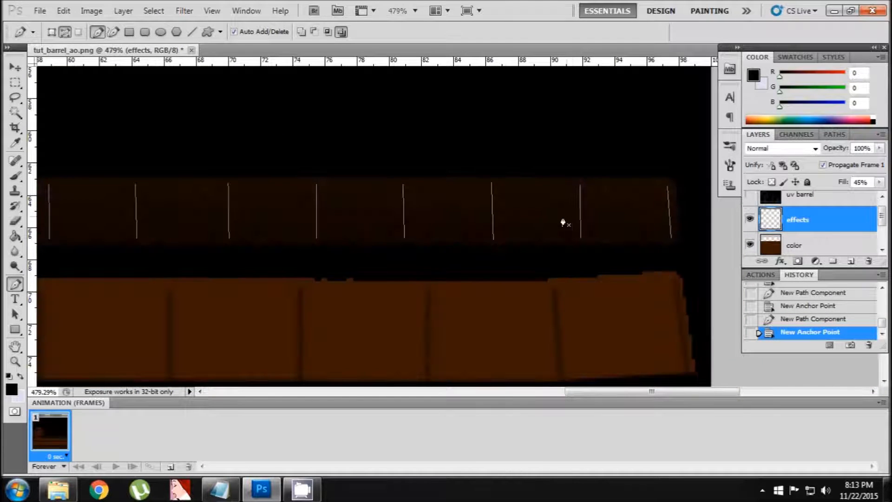
alt+scroll(395, 230, down, 2)
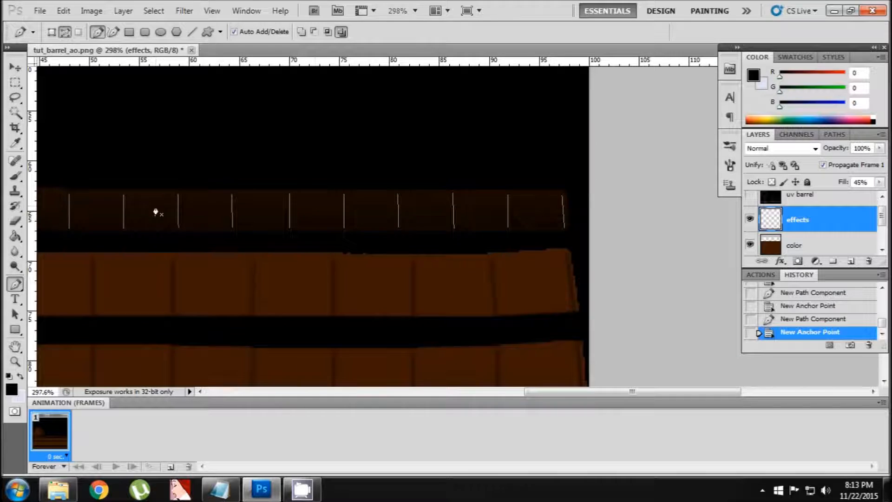
alt+scroll(343, 228, down, 2)
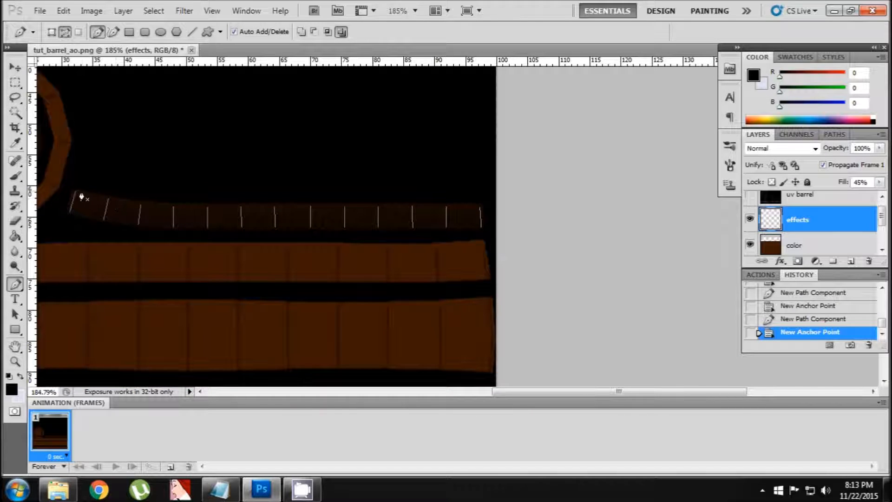
alt+scroll(82, 197, up, 1)
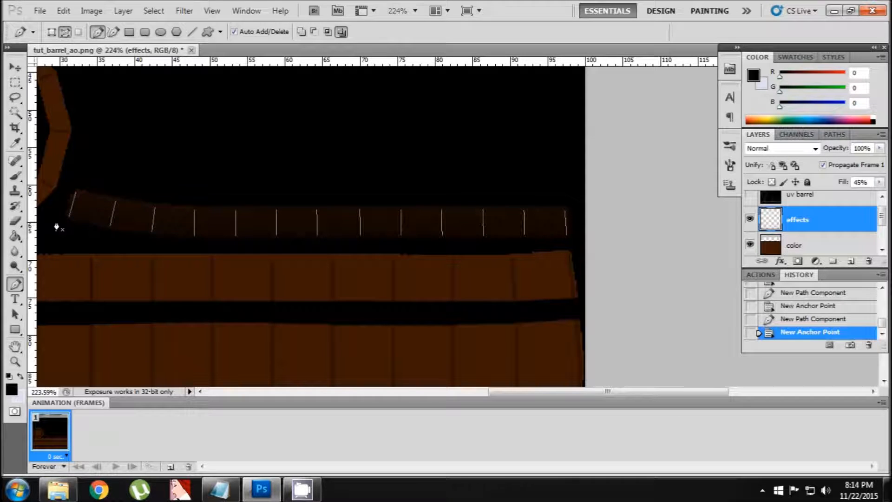
Stroke the thin strip's divider paths with the Brush on the effects layer and dismiss the paths
right_click(508, 224)
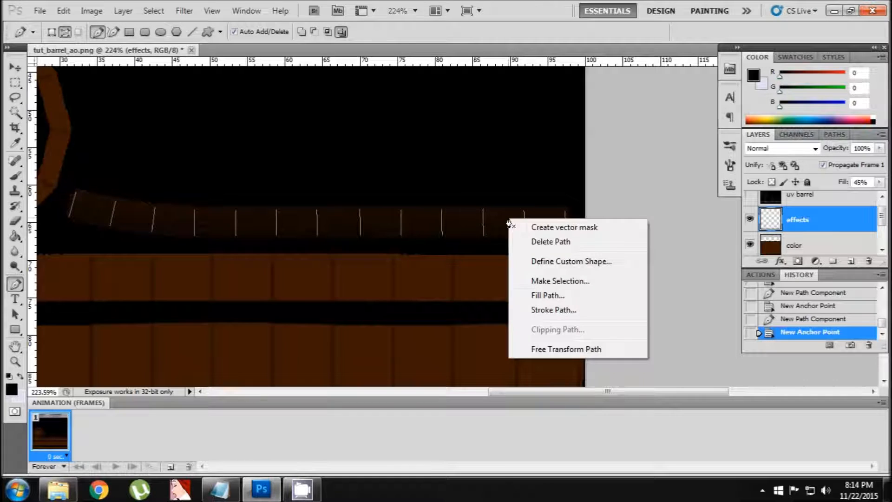
click(540, 311)
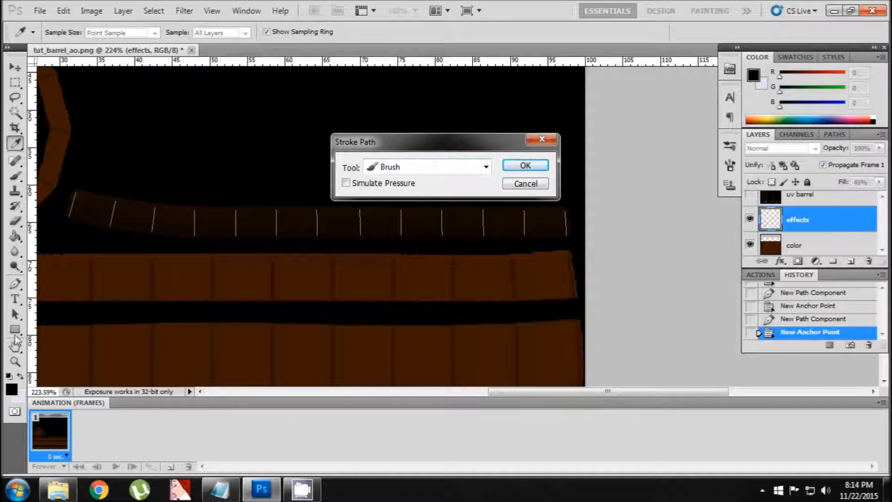
click(529, 166)
key(Escape)
alt+scroll(90, 207, up, 2)
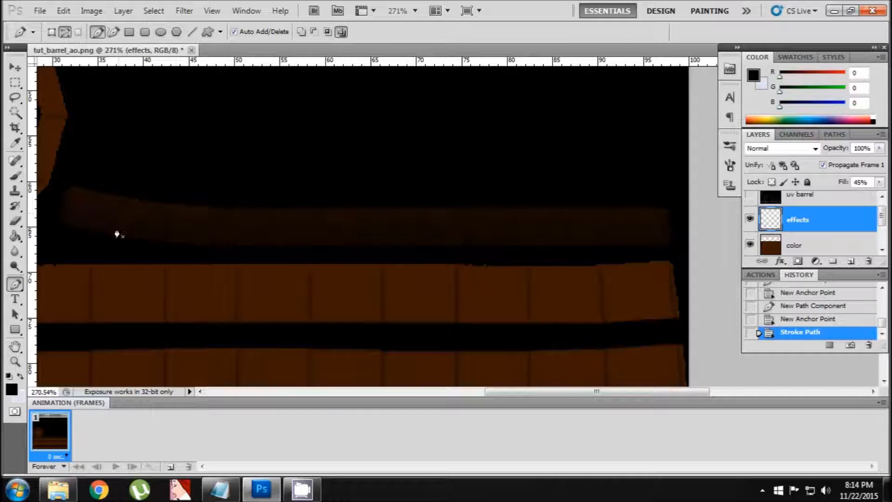
alt+scroll(220, 235, down, 4)
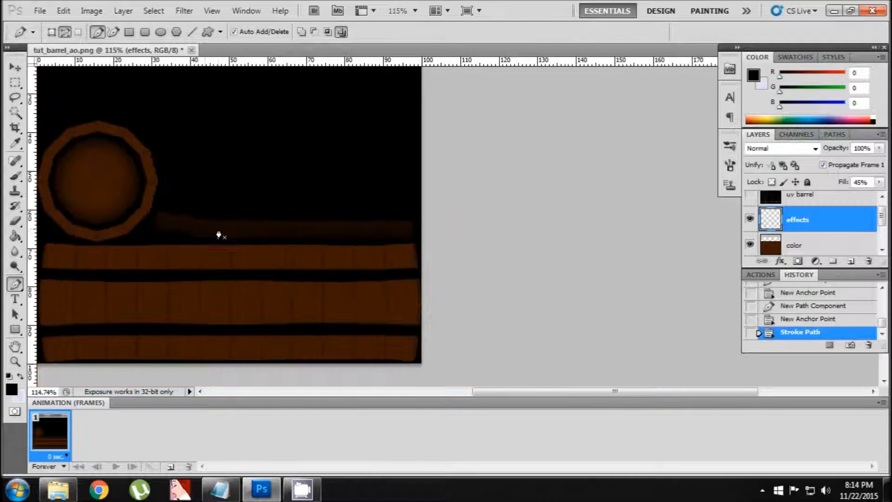
alt+scroll(645, 298, down, 1)
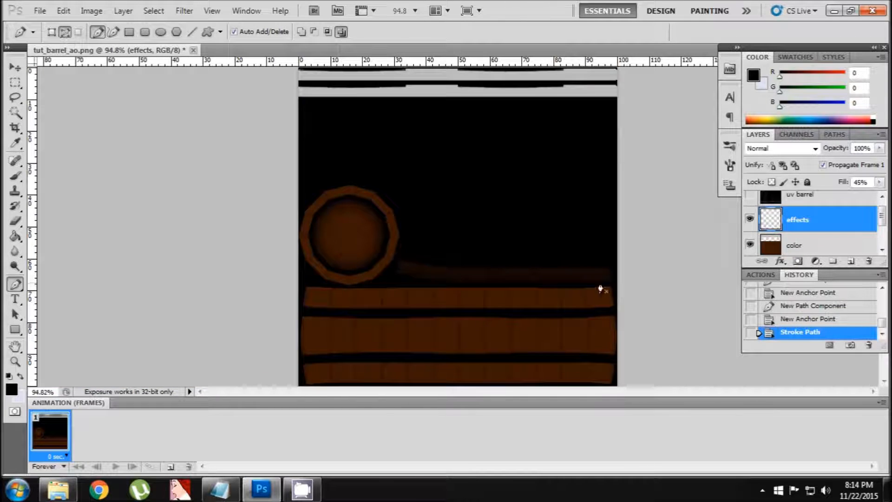
Create a new layer above the effects layer and name it effects2
click(850, 263)
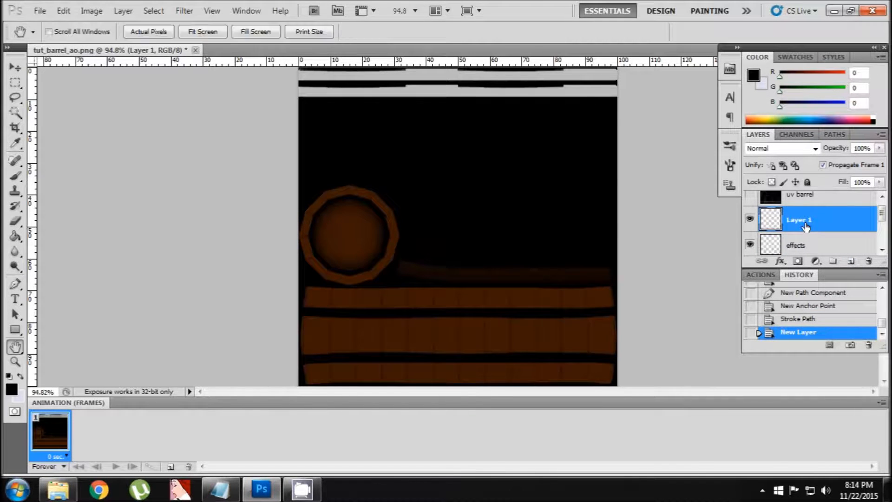
double_click(806, 226)
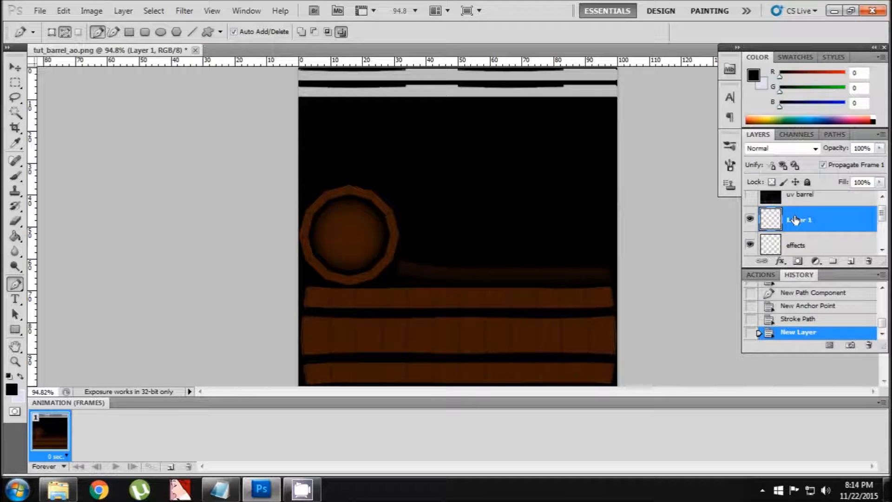
double_click(797, 221)
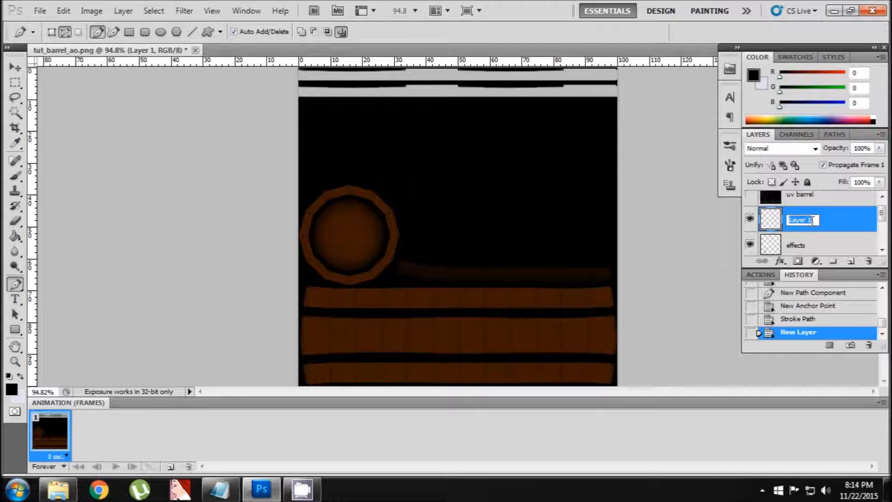
text(effevct2)
key(BackSpace)
text(s2)
click(838, 222)
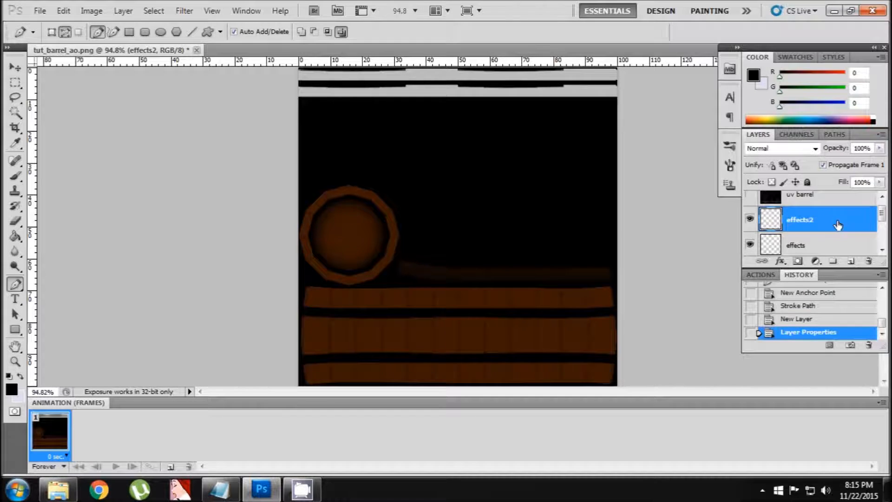
alt+scroll(557, 277, down, 3)
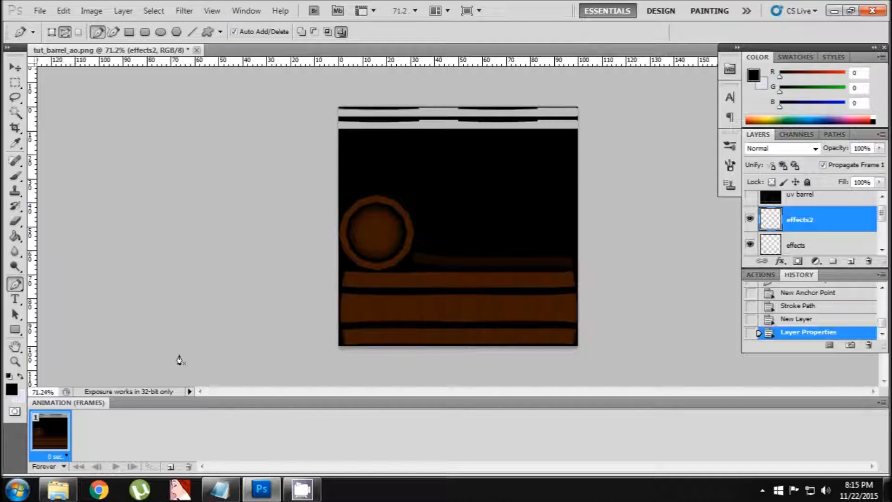
Draw several near-vertical wood-grain paths with the Pen tool down the leftmost planks of the barrel side
alt+scroll(350, 279, down, 2)
alt+scroll(382, 327, up, 3)
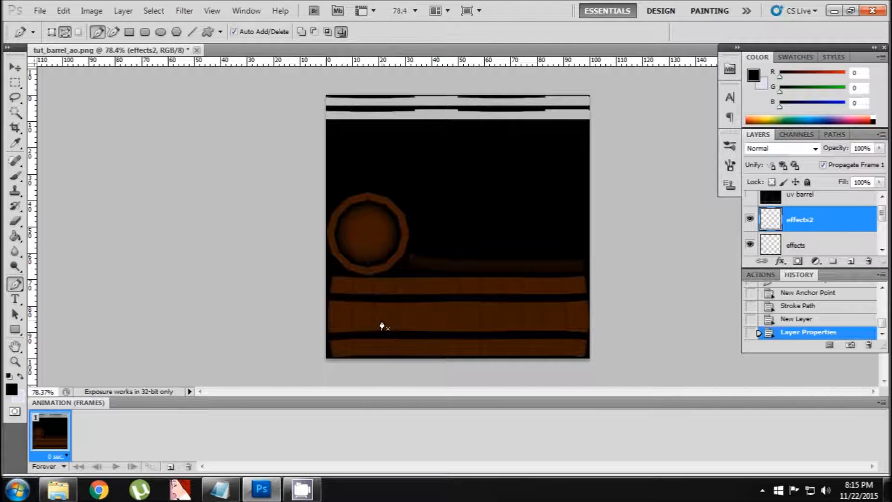
alt+scroll(340, 338, up, 2)
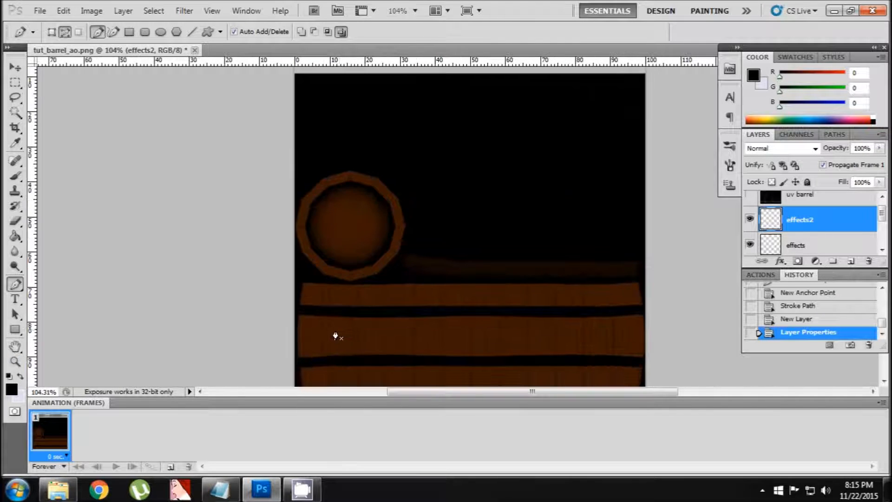
click(303, 344)
drag(308, 297, 321, 308)
alt+scroll(321, 317, down, 4)
alt+scroll(339, 359, up, 2)
mouse_move(337, 363)
mouse_down()
mouse_move(330, 370)
mouse_move(324, 351)
mouse_up()
alt+scroll(324, 337, up, 3)
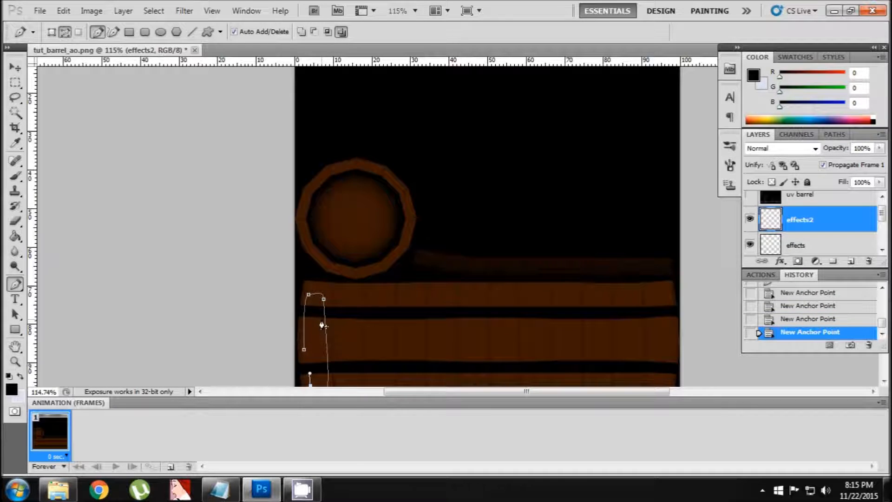
drag(311, 313, 319, 337)
drag(320, 368, 317, 378)
key(Escape)
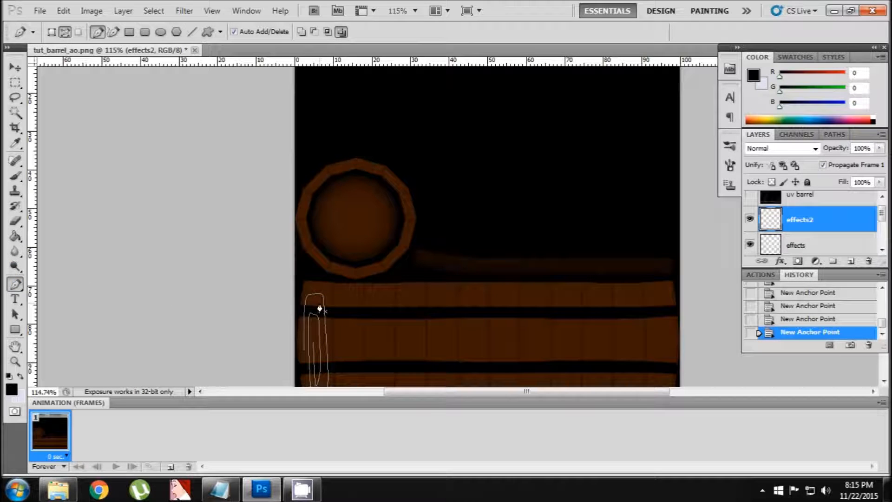
Set the foreground colour to very dark brown (R 18, G 7, B 0), stroke the grain paths on effects2, and dismiss the paths
click(14, 392)
click(340, 455)
click(474, 292)
right_click(325, 334)
click(356, 284)
click(526, 165)
key(Return)
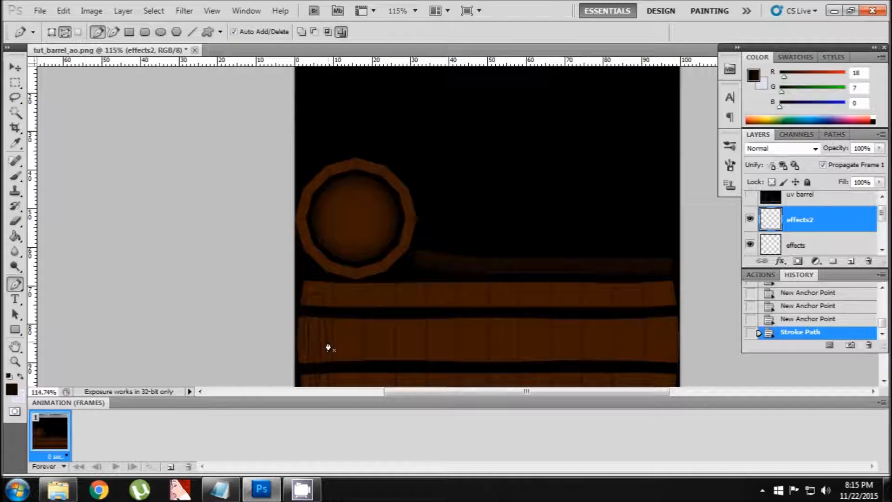
Lower the effects2 layer's fill to 51% to soften the grain lines
alt+scroll(374, 261, down, 1)
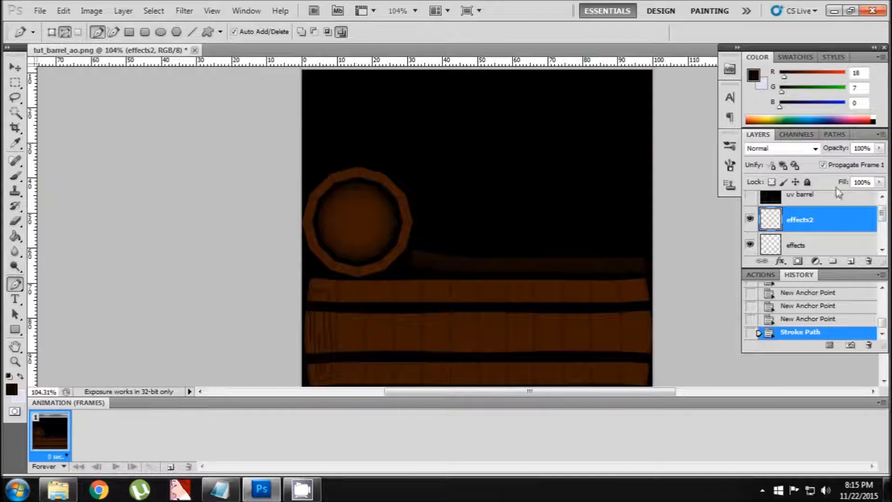
drag(879, 182, 832, 196)
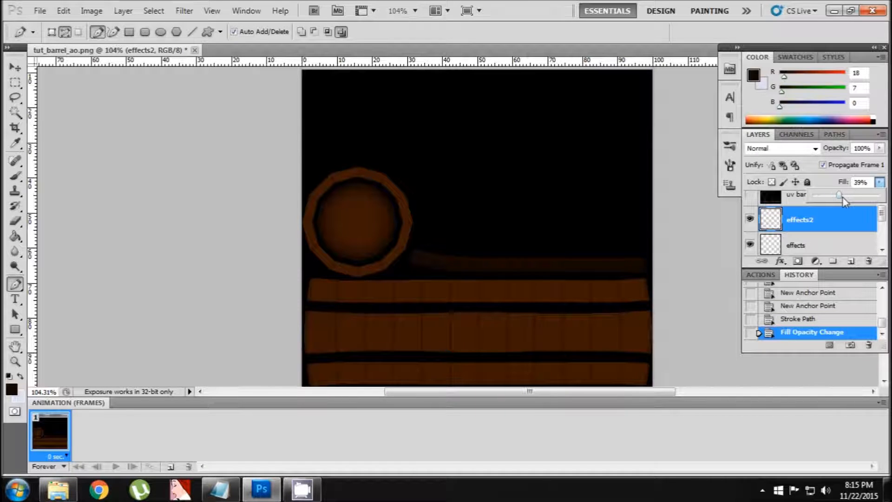
drag(844, 197, 851, 196)
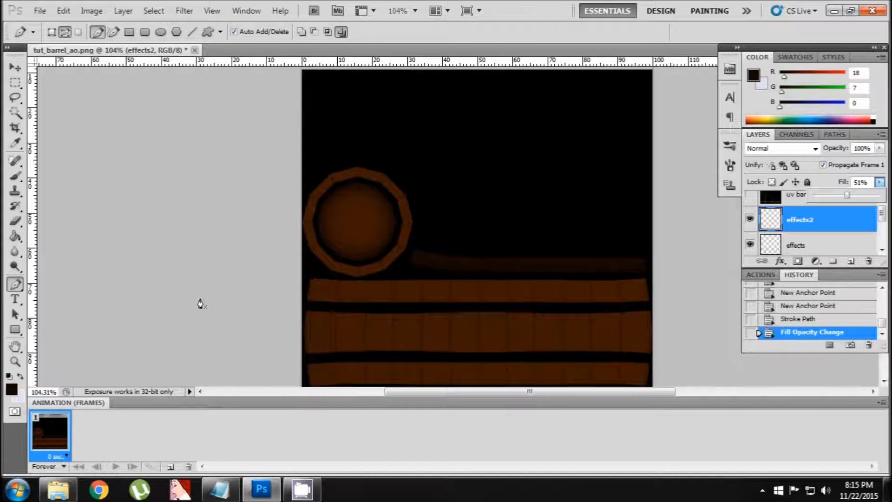
Examine the wood-grain strokes across the planks and the barrel lid, both up close and over the whole texture
alt+scroll(261, 349, up, 2)
alt+scroll(361, 306, up, 1)
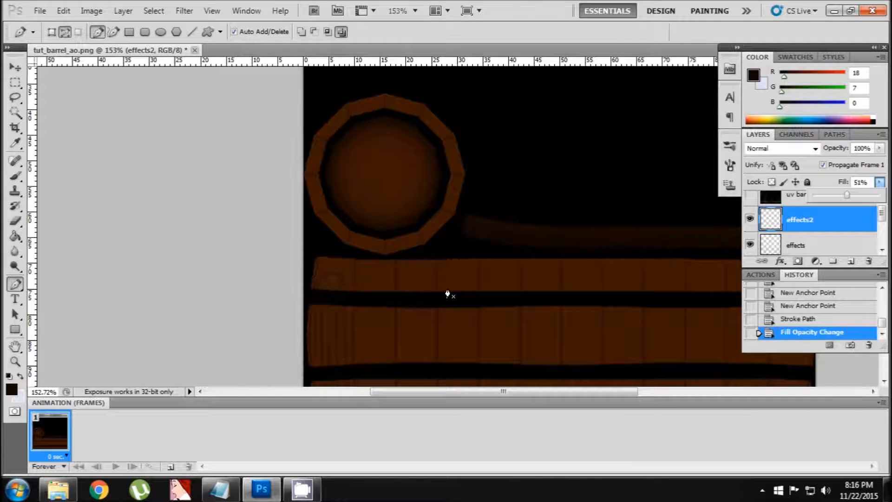
alt+scroll(447, 294, down, 3)
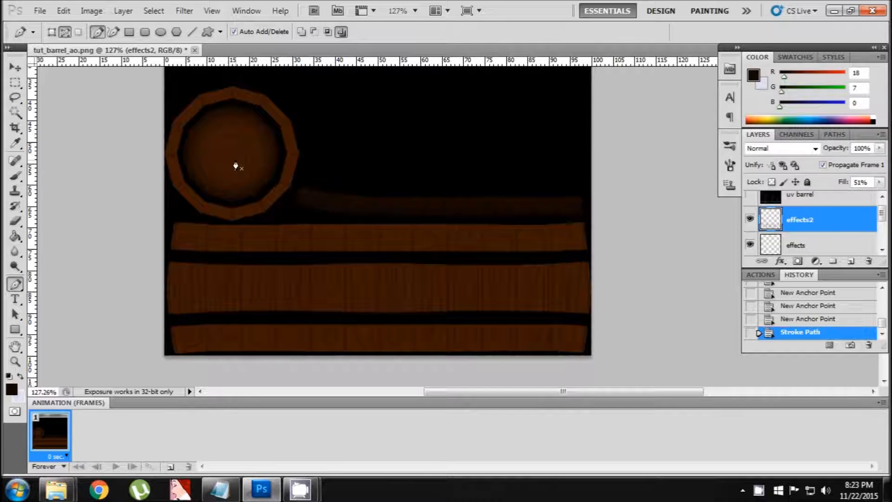
alt+scroll(386, 217, down, 3)
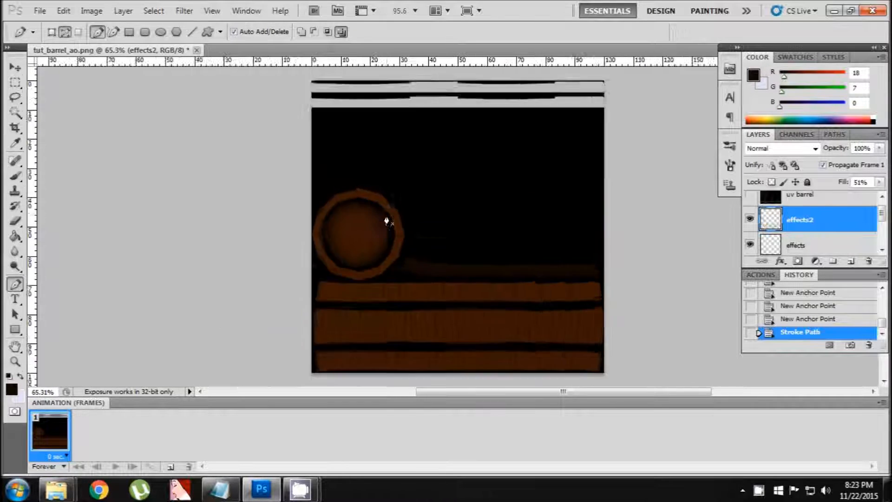
alt+scroll(455, 182, up, 2)
alt+scroll(447, 359, down, 1)
alt+scroll(446, 359, up, 3)
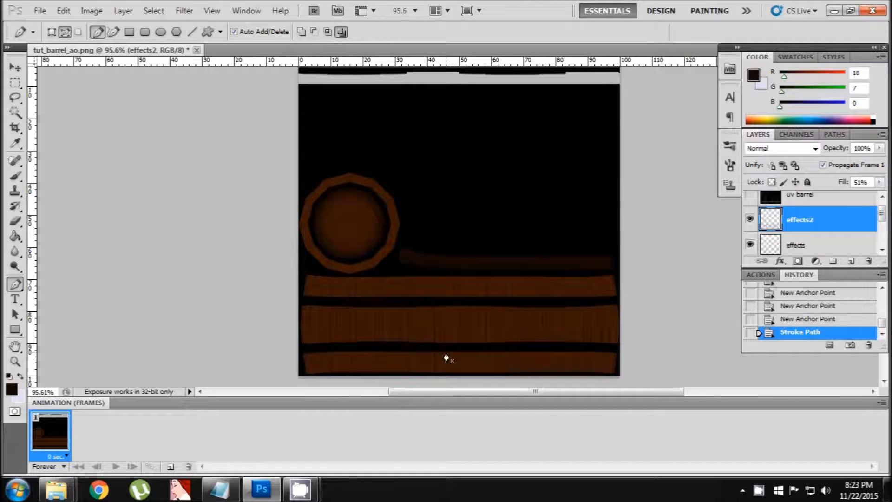
alt+scroll(446, 359, up, 2)
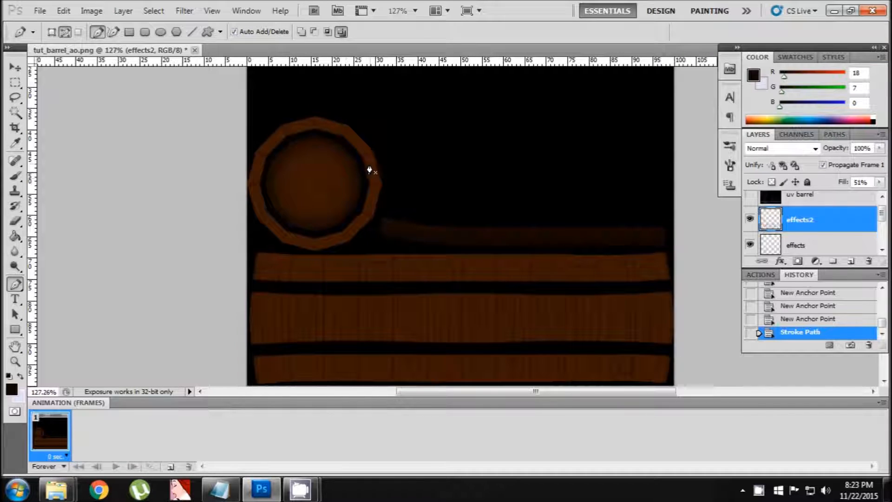
Fill the wood area on the color layer with dark brown (R 37, G 16, B 4) using the Paint Bucket
click(823, 203)
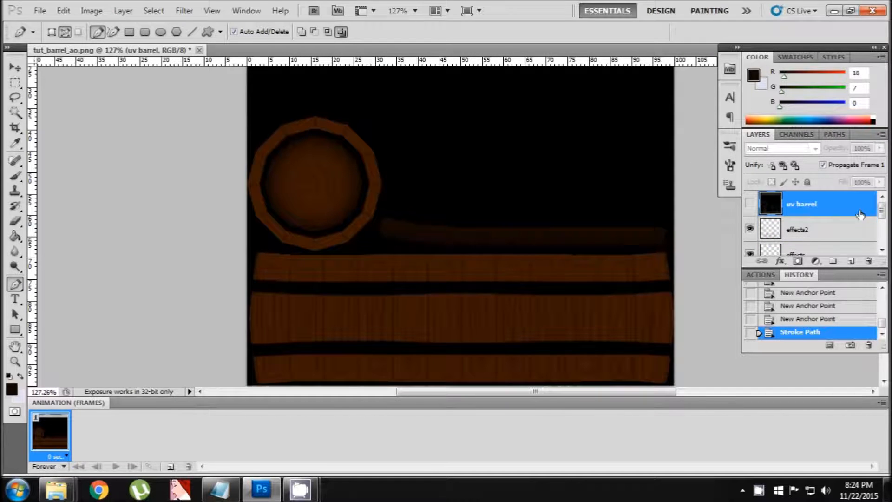
scroll(818, 223, down, 2)
click(799, 226)
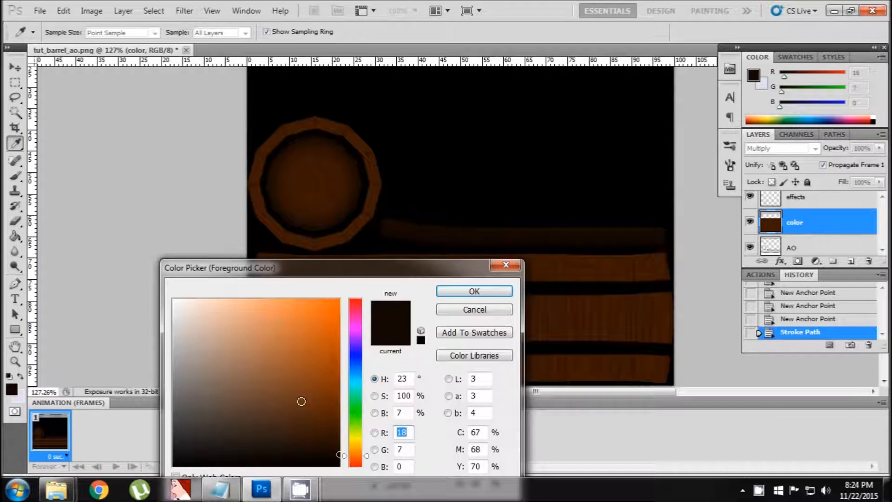
mouse_move(315, 427)
mouse_down()
mouse_move(344, 439)
mouse_move(319, 448)
mouse_move(324, 443)
mouse_up()
click(449, 292)
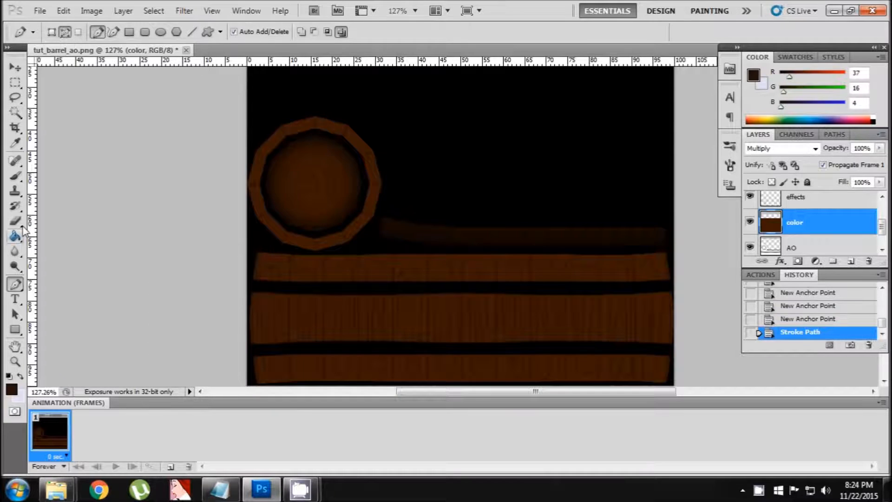
click(15, 237)
click(309, 299)
alt+scroll(200, 246, down, 2)
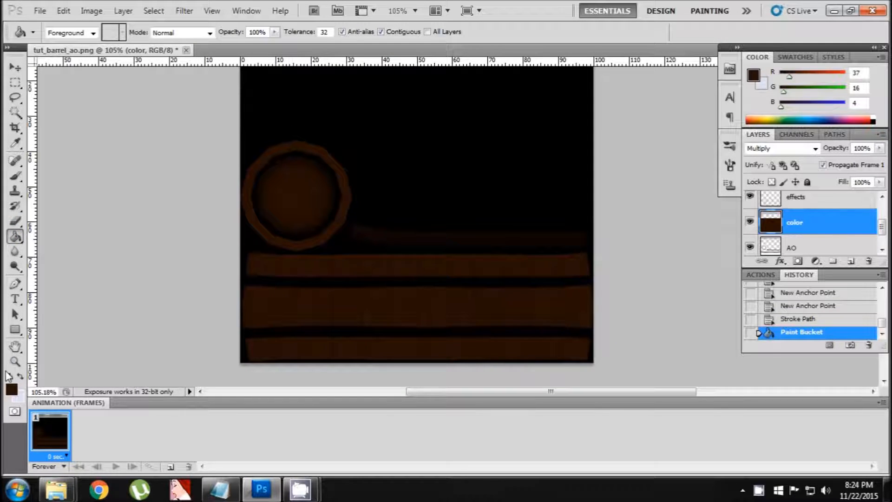
Select the effects2 layer and set up the Brush with the 24 px spatter tip at 25% opacity
scroll(873, 239, up, 3)
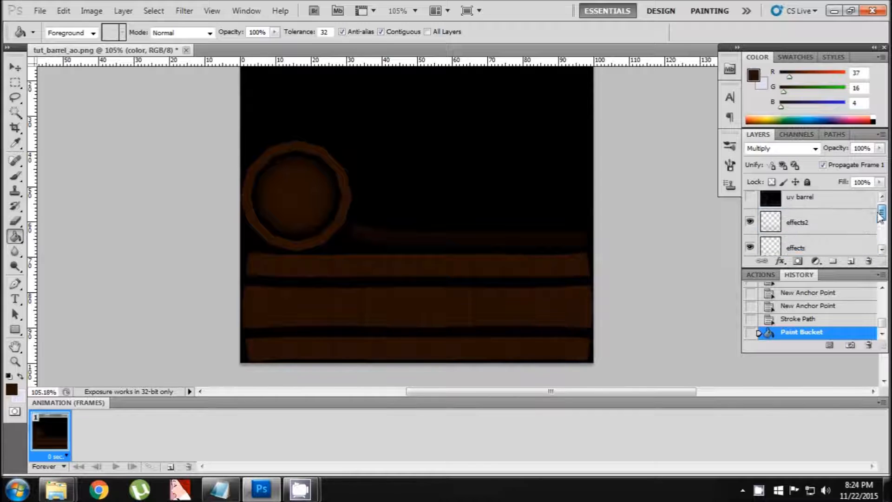
click(818, 229)
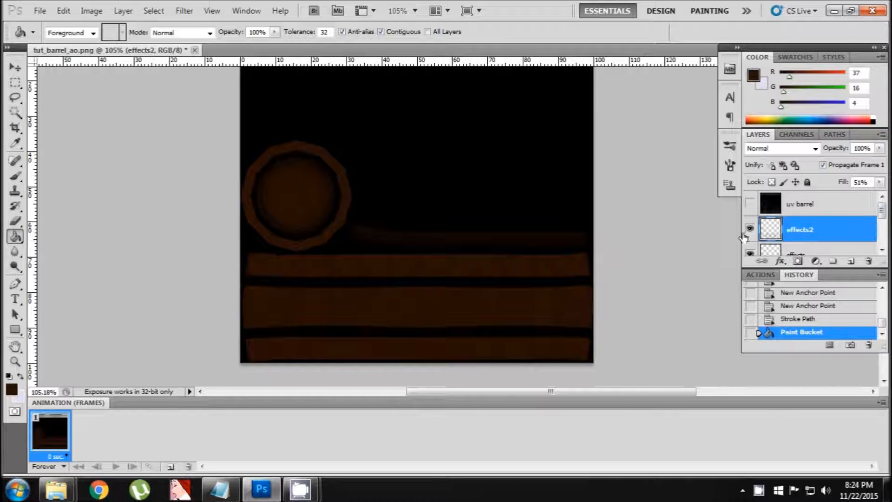
click(16, 176)
click(68, 32)
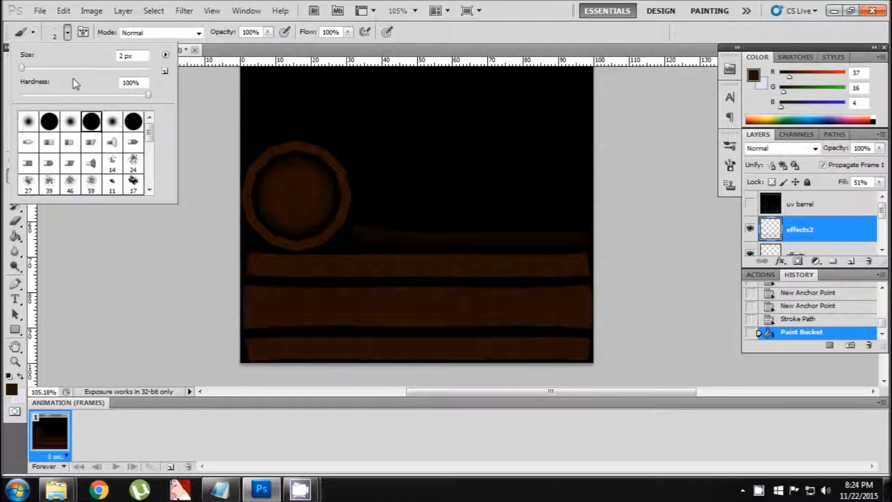
click(133, 164)
mouse_move(268, 32)
mouse_down()
mouse_move(253, 42)
mouse_move(208, 44)
mouse_move(218, 44)
mouse_up()
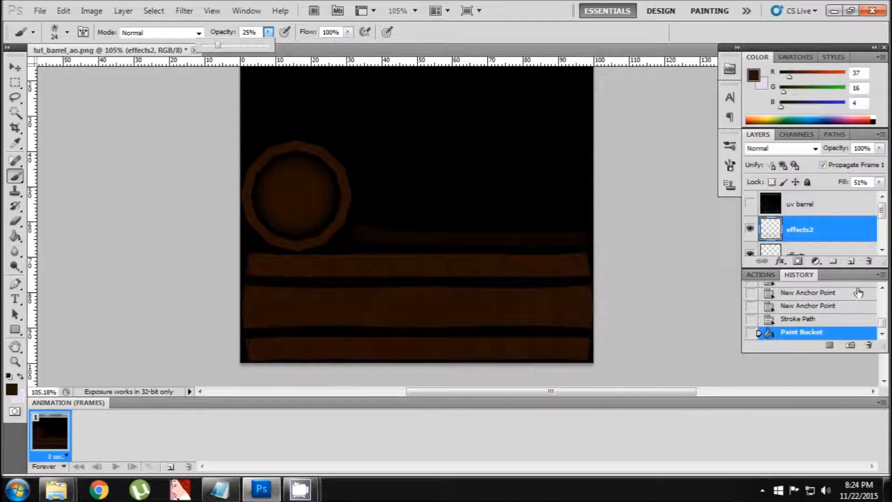
Create a new layer above effects2 and set the foreground colour to white
click(851, 261)
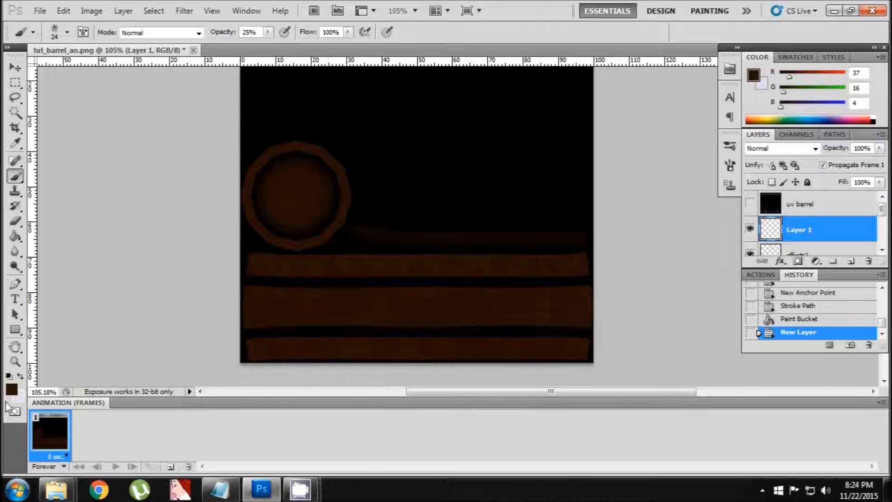
click(12, 390)
click(177, 371)
click(174, 300)
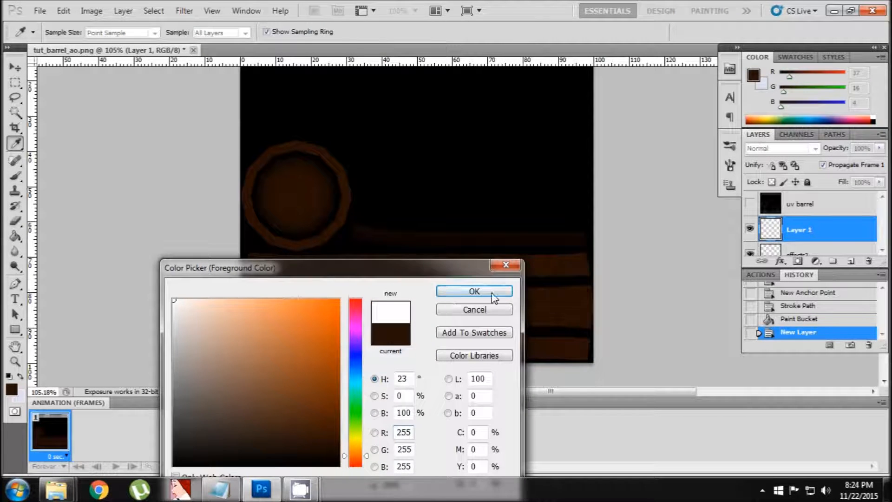
click(474, 291)
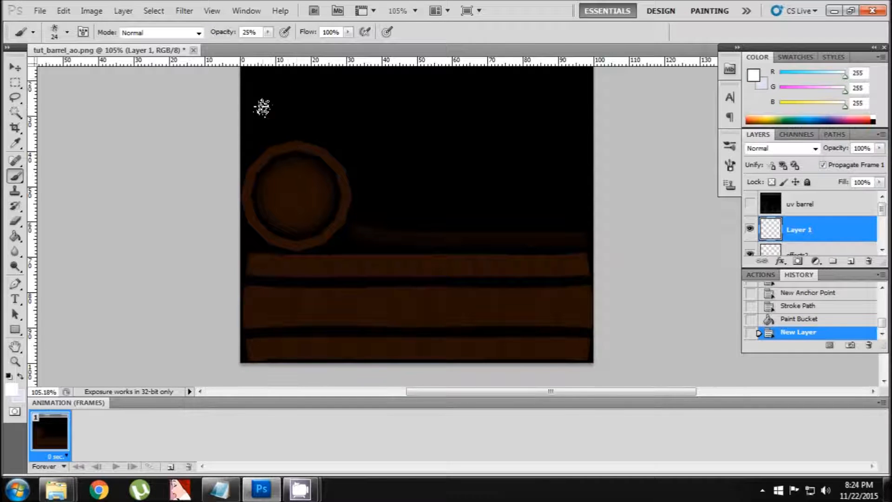
drag(259, 260, 253, 313)
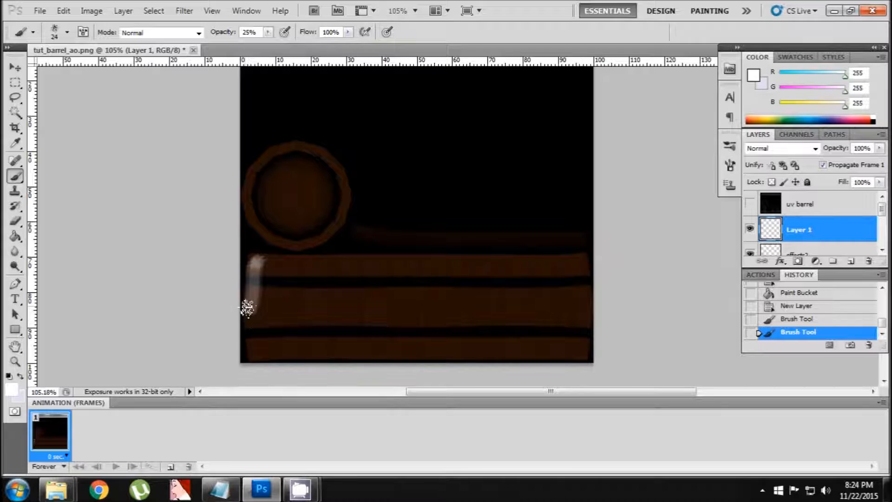
key(ctrl+alt+z)
click(807, 318)
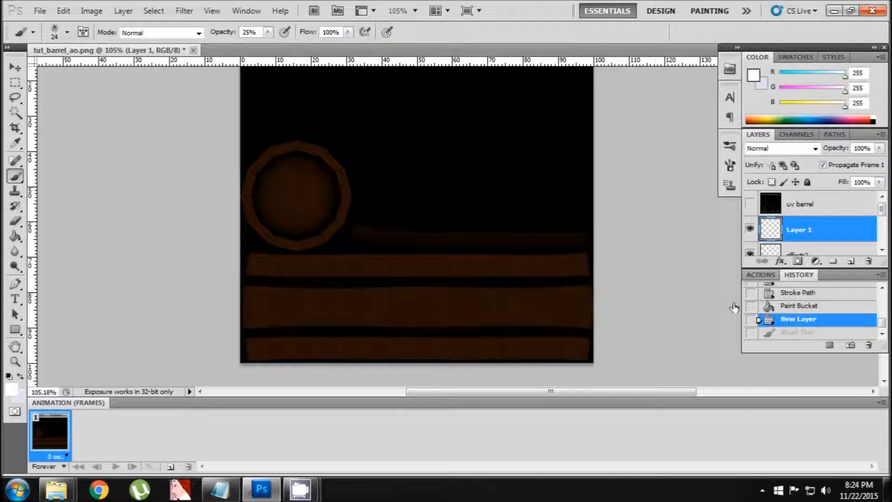
Reduce the spatter brush to 14% opacity and 13% flow
click(269, 32)
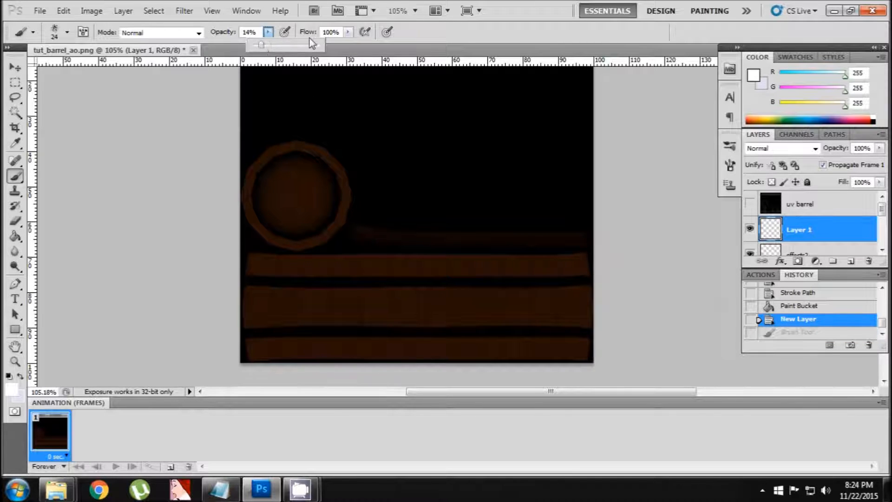
click(352, 32)
click(348, 32)
drag(310, 46, 290, 45)
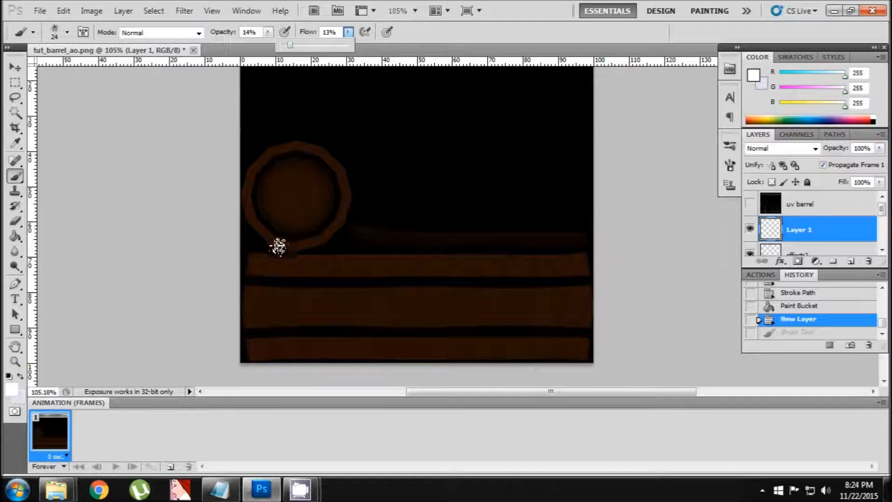
Paint faint white vertical streaks across all the planks and curved white strokes on the round barrel lid
click(258, 265)
drag(258, 262, 258, 354)
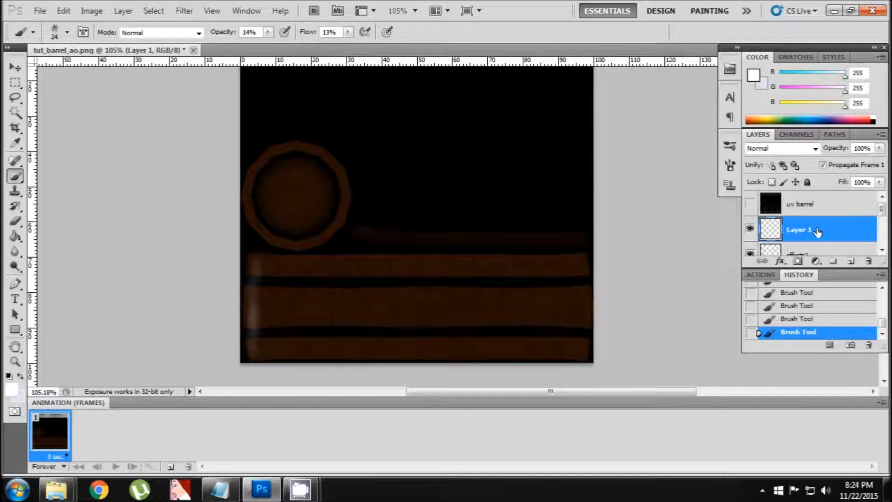
mouse_move(285, 268)
mouse_down()
mouse_move(280, 307)
mouse_move(288, 313)
mouse_move(288, 302)
mouse_move(296, 328)
mouse_move(321, 274)
mouse_move(321, 328)
mouse_move(344, 321)
mouse_move(375, 265)
mouse_move(421, 263)
mouse_move(474, 331)
mouse_move(518, 269)
mouse_move(582, 269)
mouse_move(584, 328)
mouse_up()
mouse_move(298, 179)
mouse_down()
mouse_move(302, 211)
mouse_move(273, 201)
mouse_up()
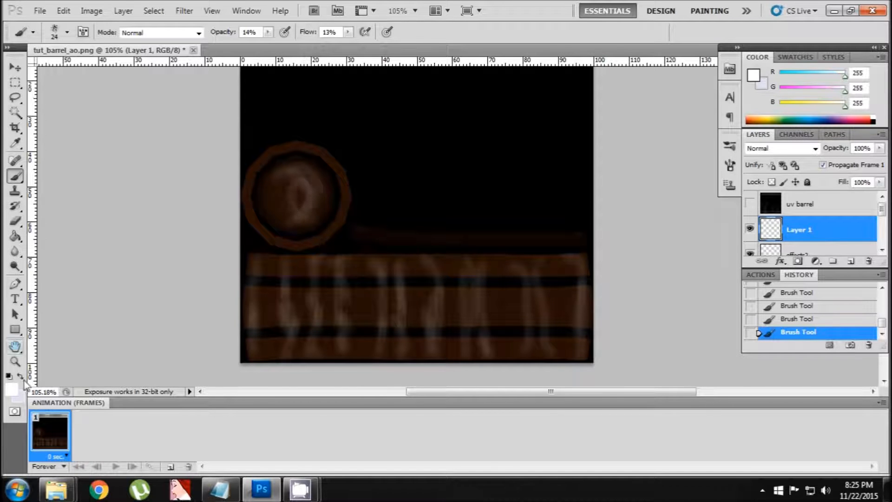
Set the foreground colour to black
click(12, 392)
drag(183, 373, 157, 470)
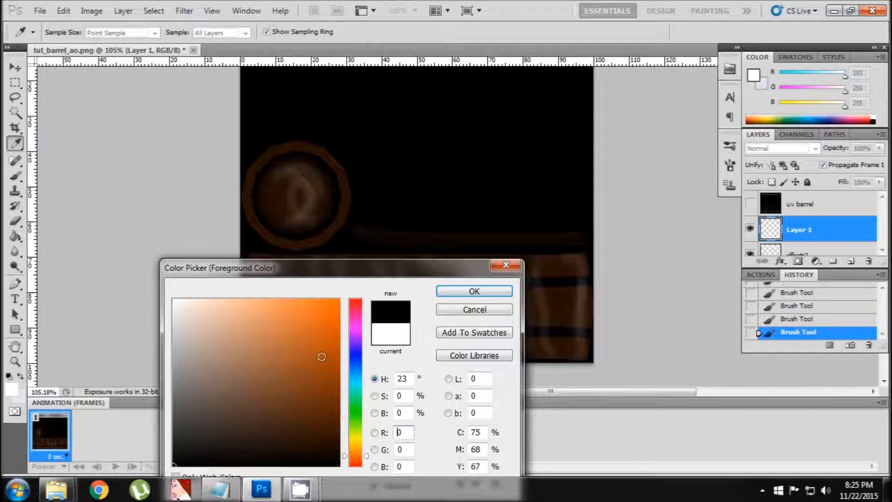
click(474, 291)
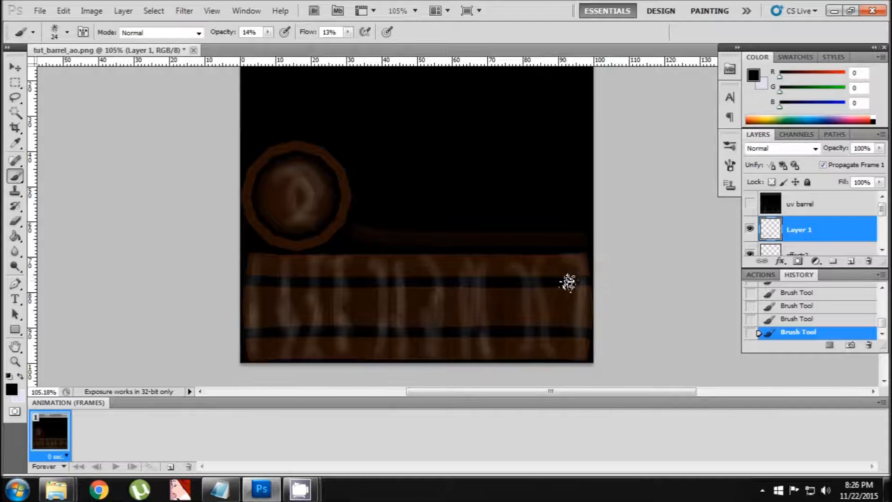
Lower the white streak layer's fill to 28% and switch to the Rectangular Marquee tool
click(880, 182)
drag(880, 192, 856, 199)
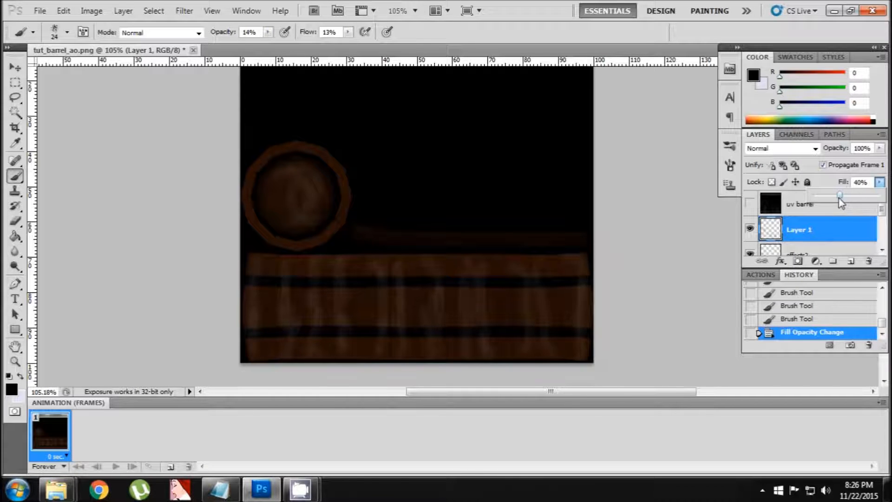
drag(871, 203, 835, 202)
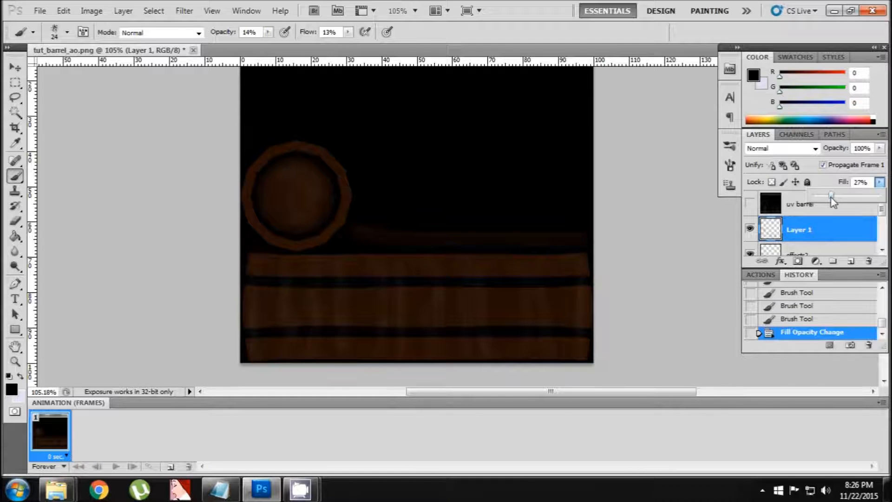
drag(842, 198, 838, 200)
click(16, 84)
alt+scroll(134, 245, down, 5)
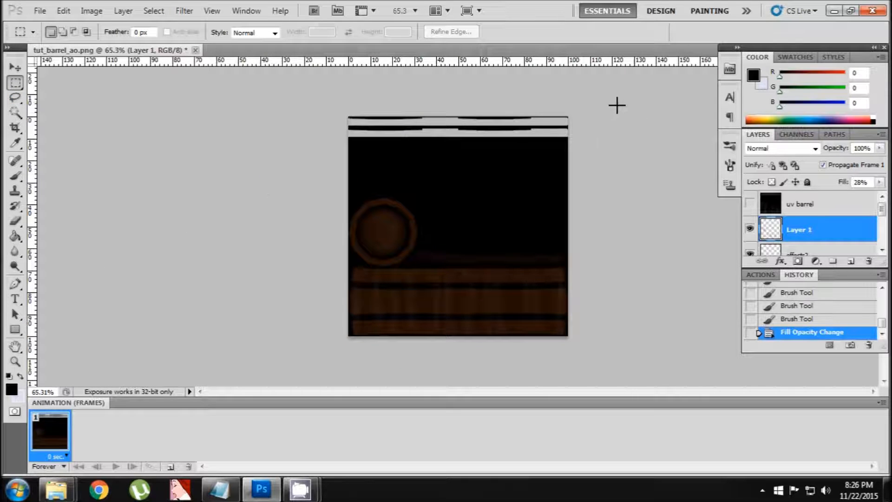
Duplicate the Blue channel within tut_barrel_ao.png as a new channel named alpha
alt+scroll(610, 105, up, 1)
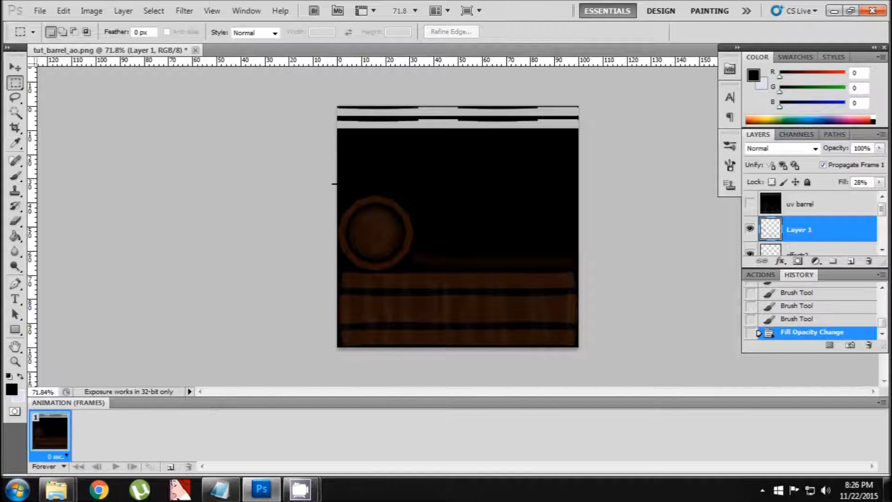
click(797, 135)
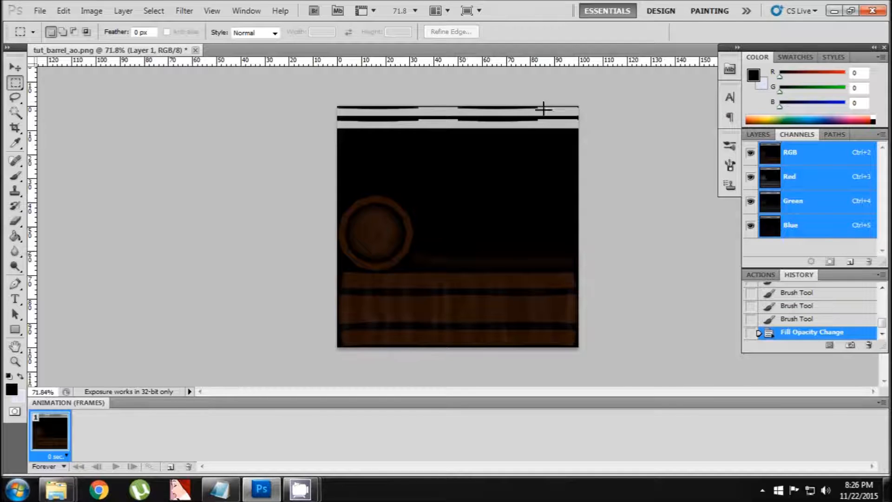
click(814, 229)
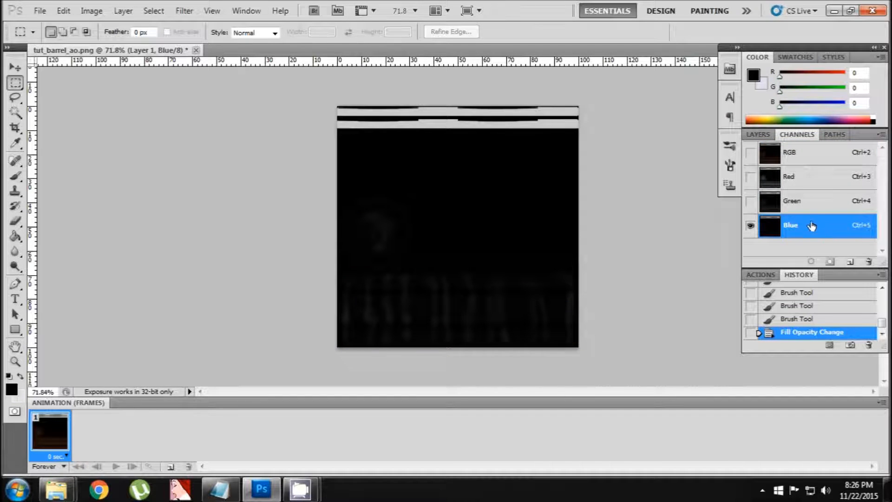
right_click(805, 229)
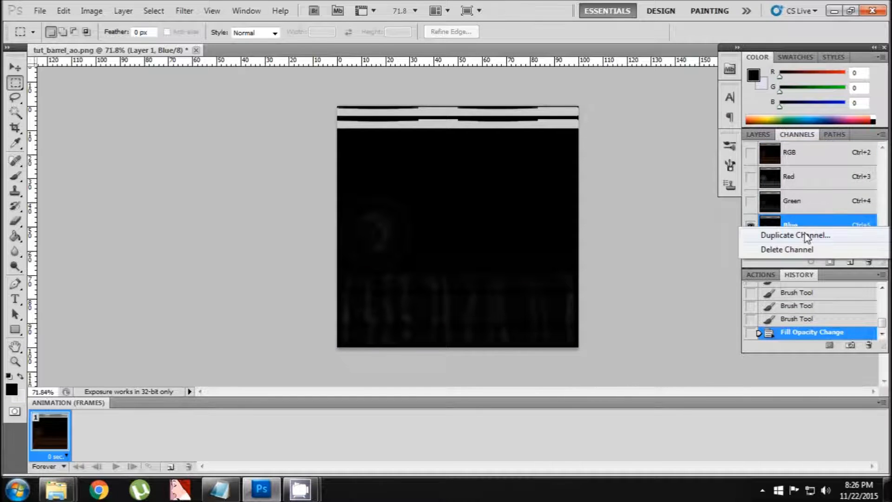
click(799, 234)
text(alpha)
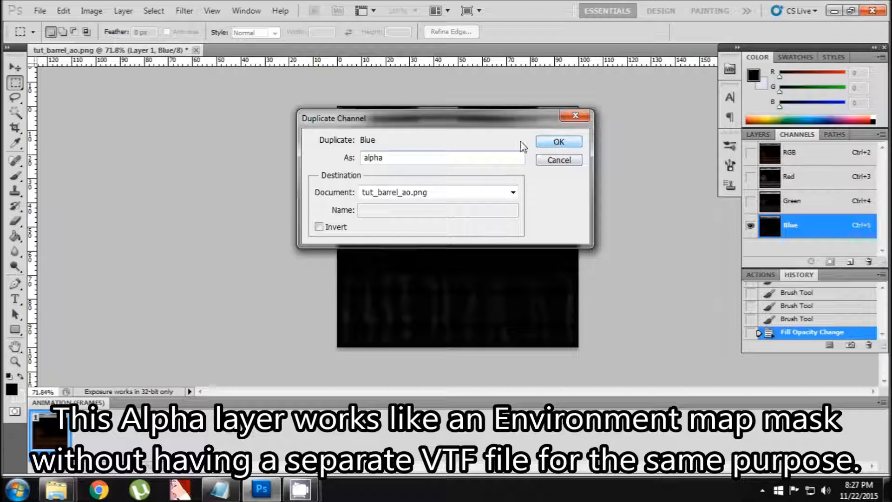
click(560, 142)
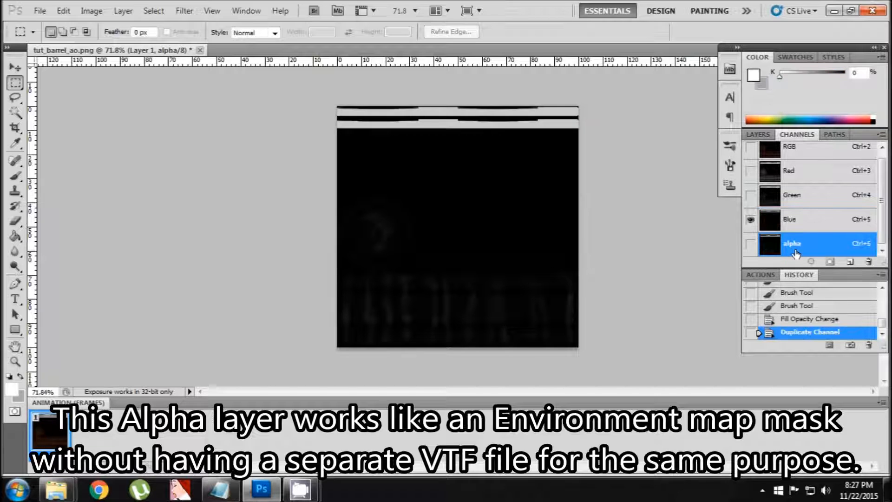
Compare the alpha channel on its own with its overlay on the RGB channels, leaving only alpha displayed
click(751, 244)
click(752, 219)
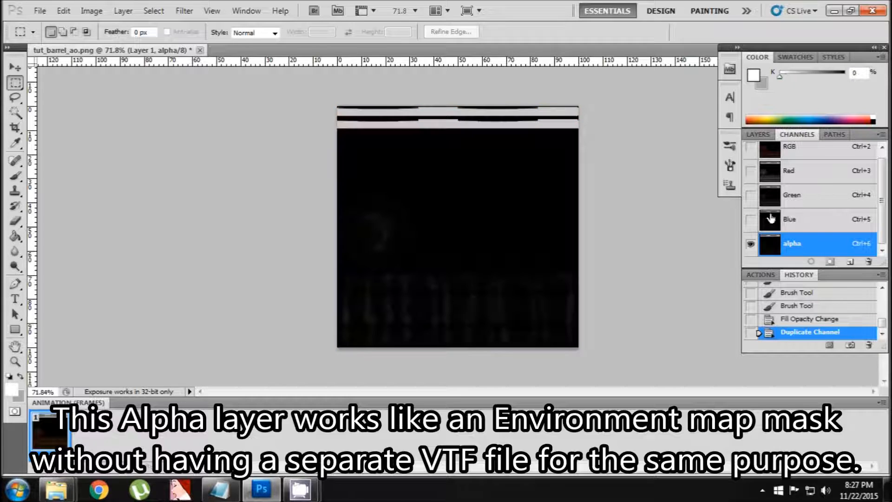
click(751, 147)
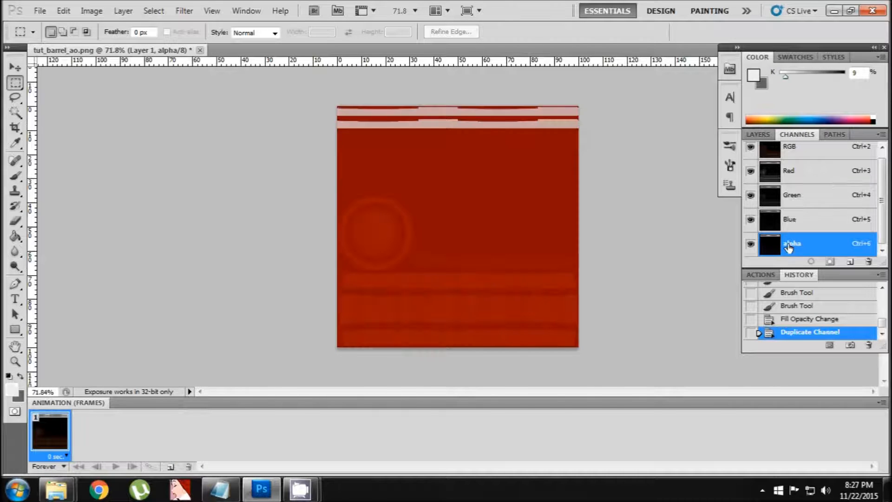
click(758, 134)
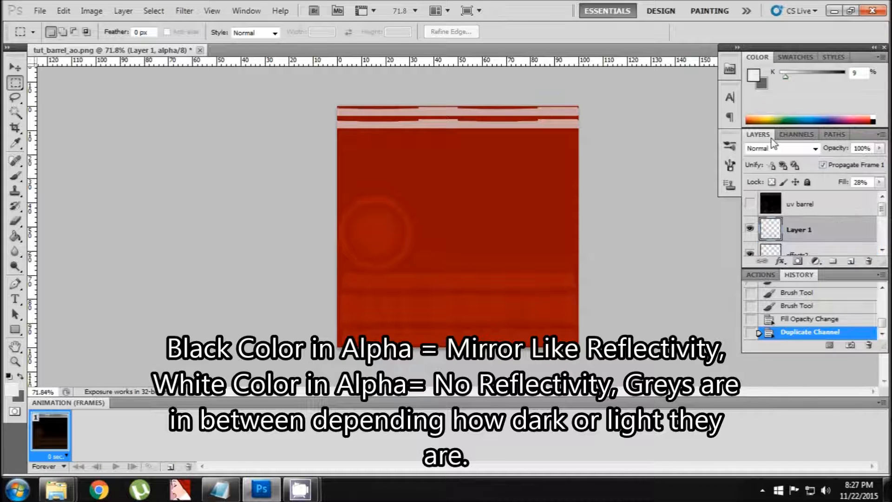
click(797, 134)
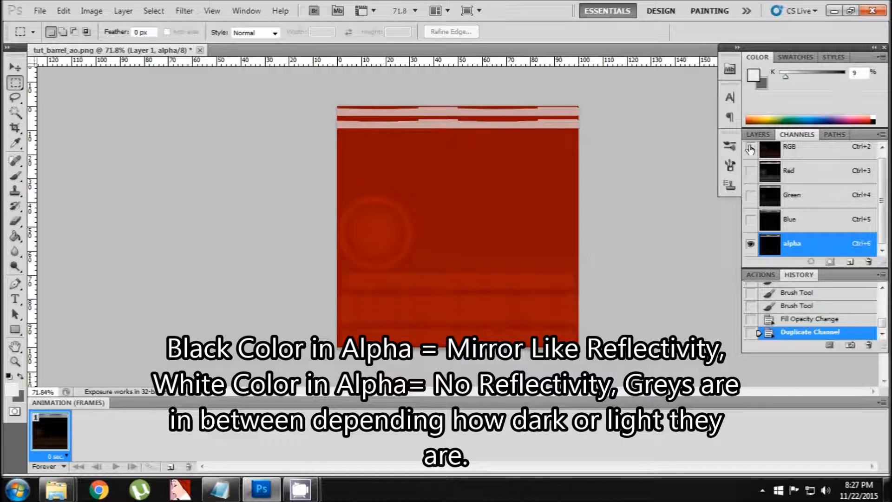
click(780, 245)
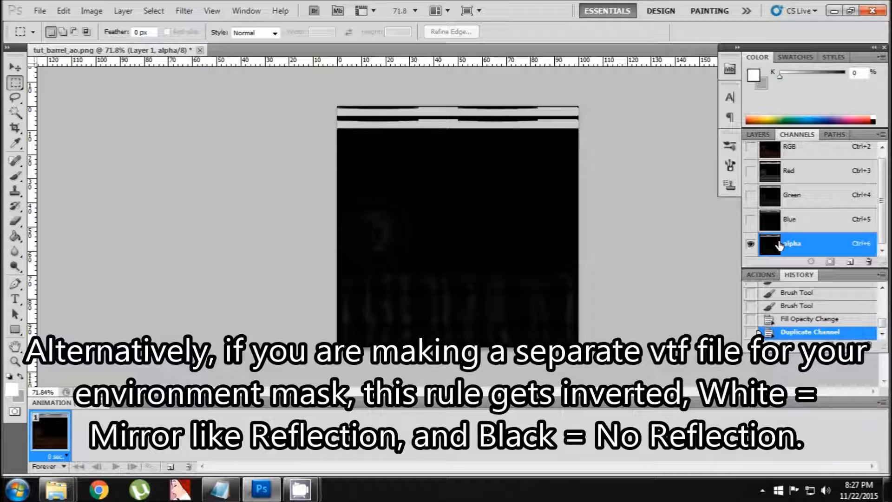
Select the brown wood area of the color layer with the Magic Wand at tolerance 32
click(768, 133)
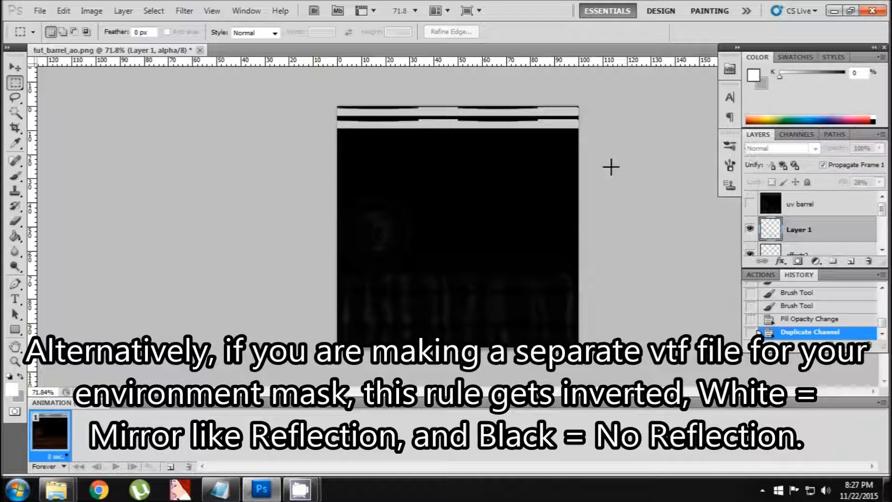
drag(880, 213, 882, 233)
click(813, 237)
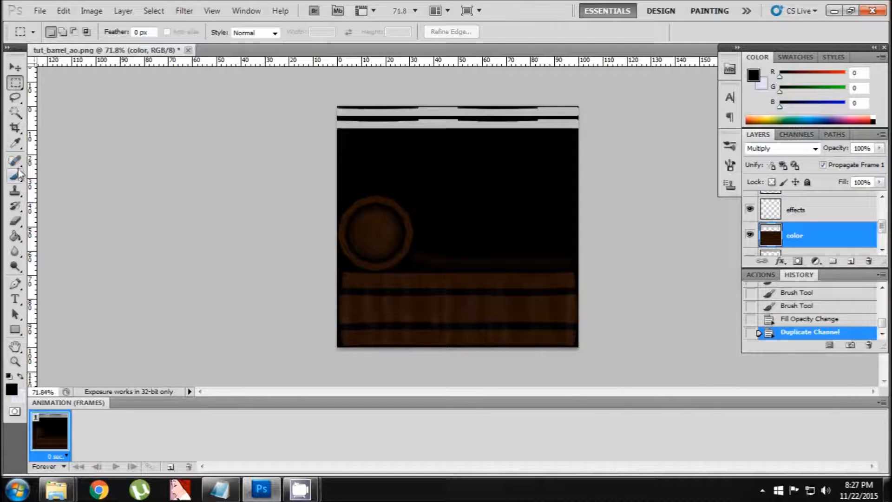
click(15, 112)
click(474, 319)
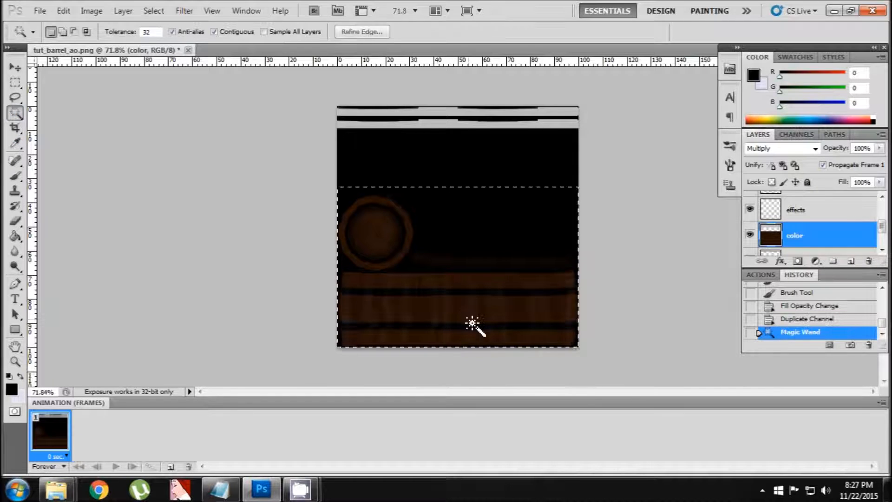
Fill the selected wood area with white in the alpha channel using the Paint Bucket
click(804, 135)
click(800, 246)
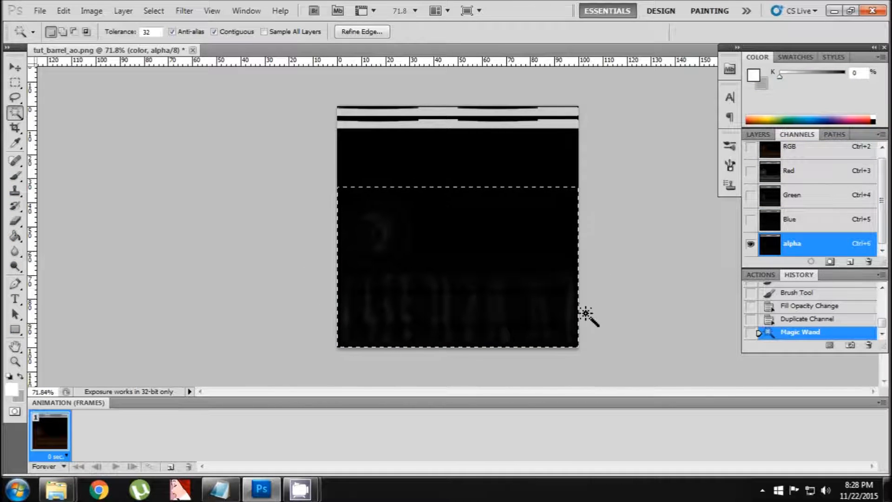
click(15, 177)
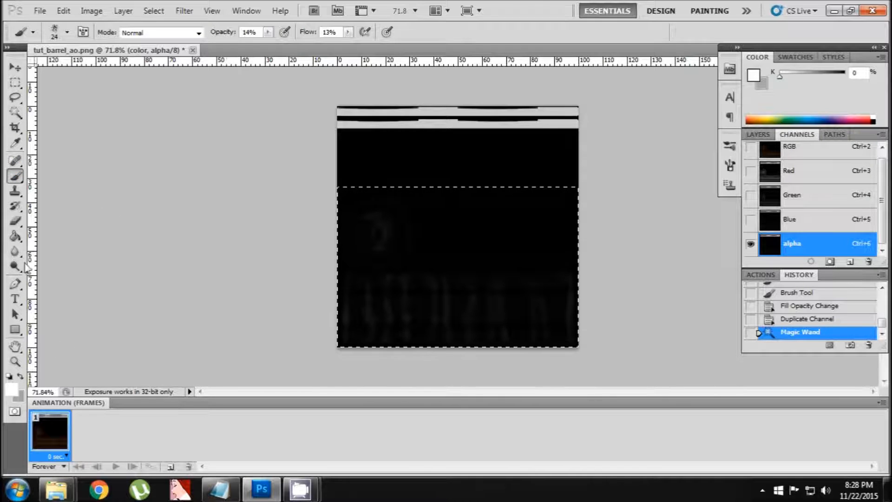
click(16, 236)
click(452, 242)
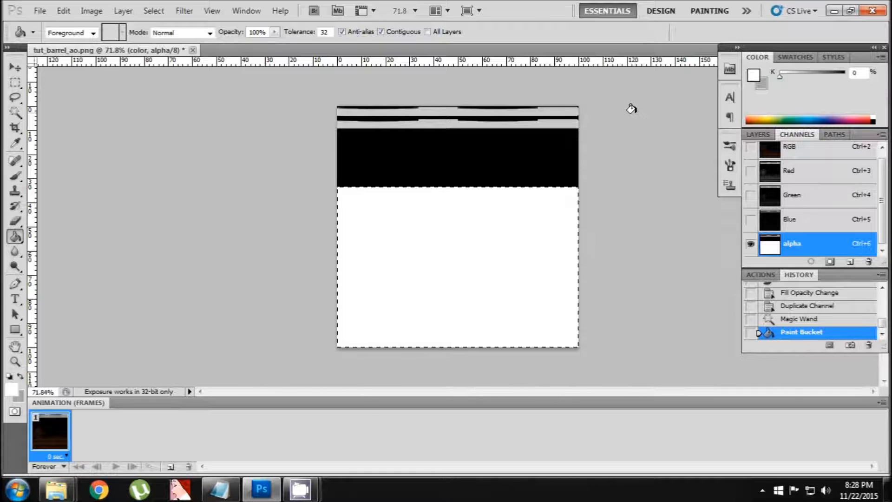
Select the empty strip over the light metal bands on the color layer with the Magic Wand
click(770, 138)
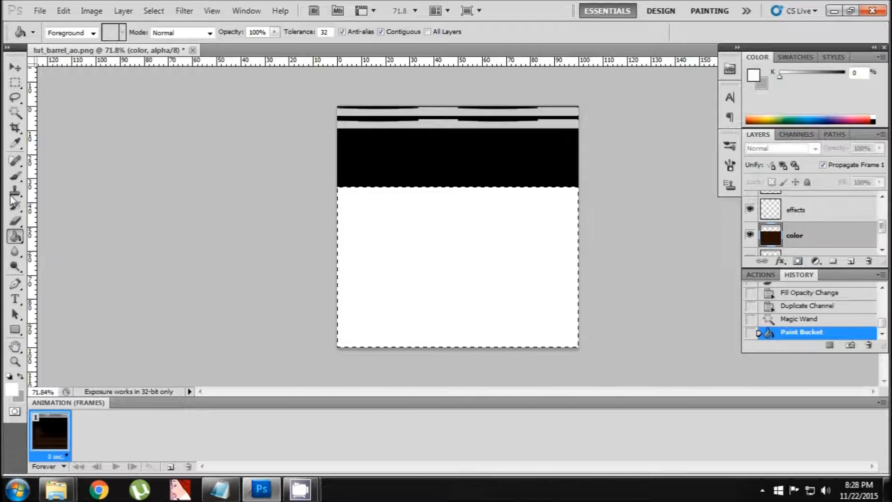
click(19, 114)
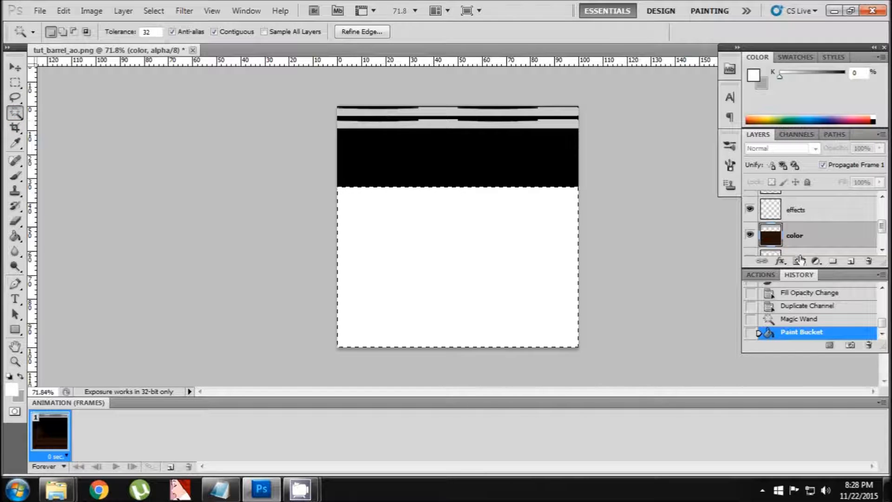
click(575, 124)
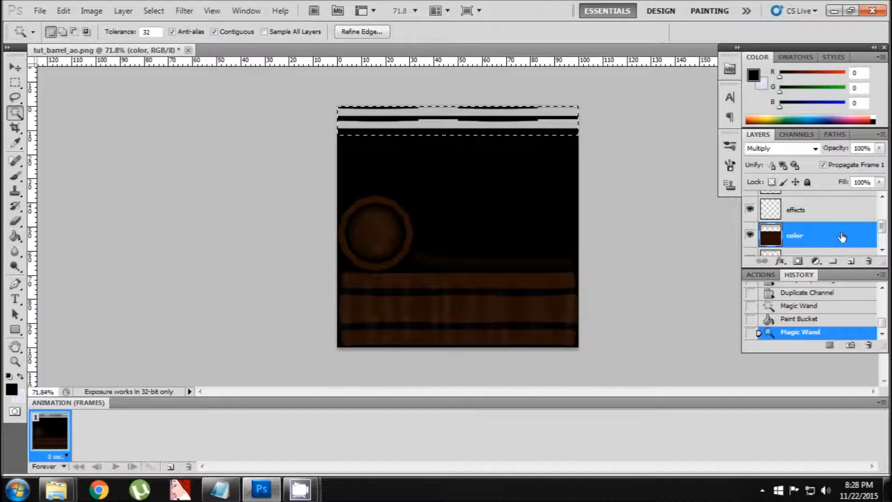
Fill the light bands and dark lines inside the selected strip of the alpha channel with dark grey, RGB 79, 79, 79
click(791, 135)
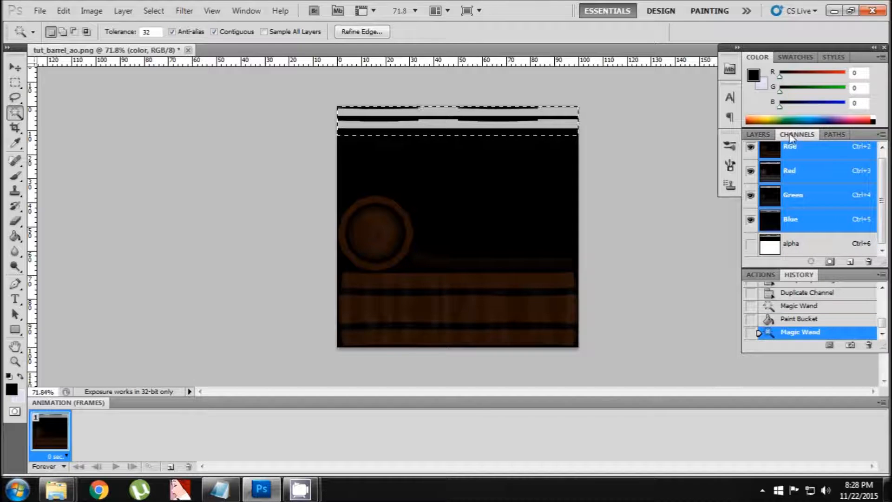
click(793, 245)
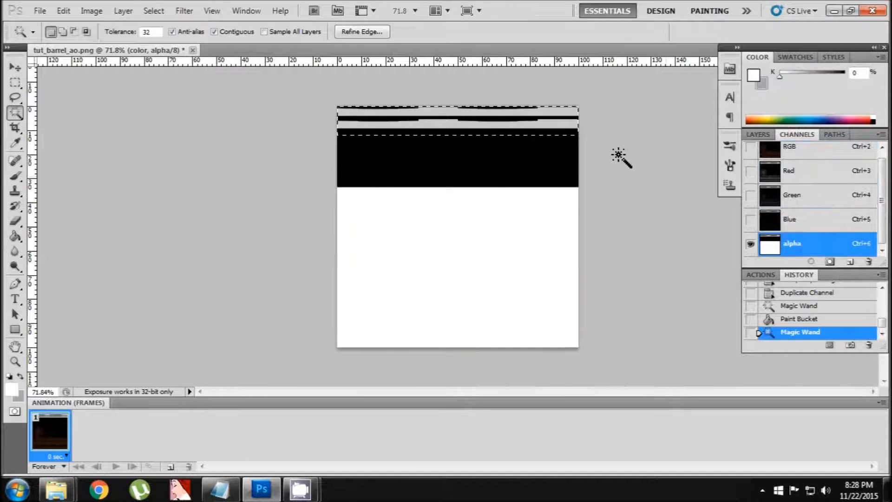
click(11, 389)
click(175, 414)
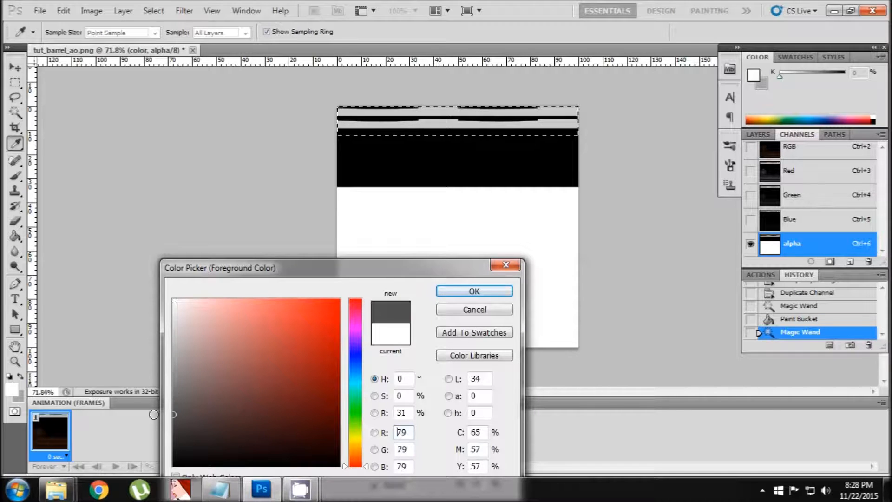
click(474, 289)
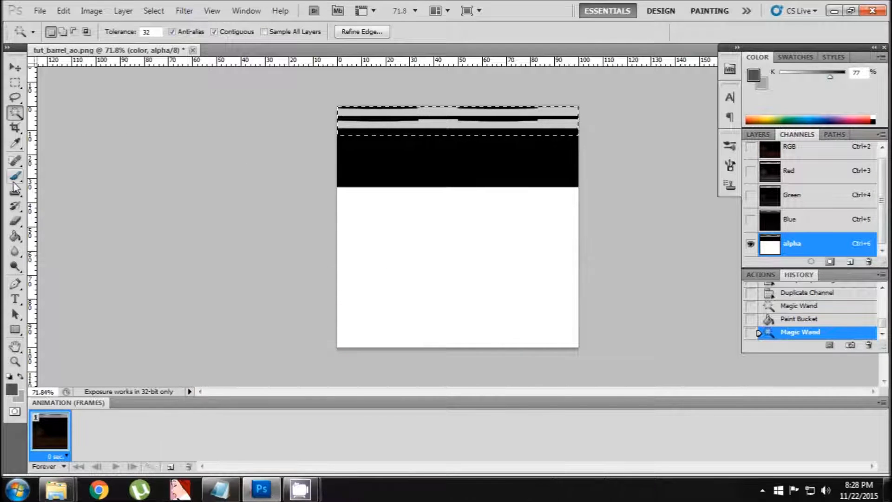
click(15, 176)
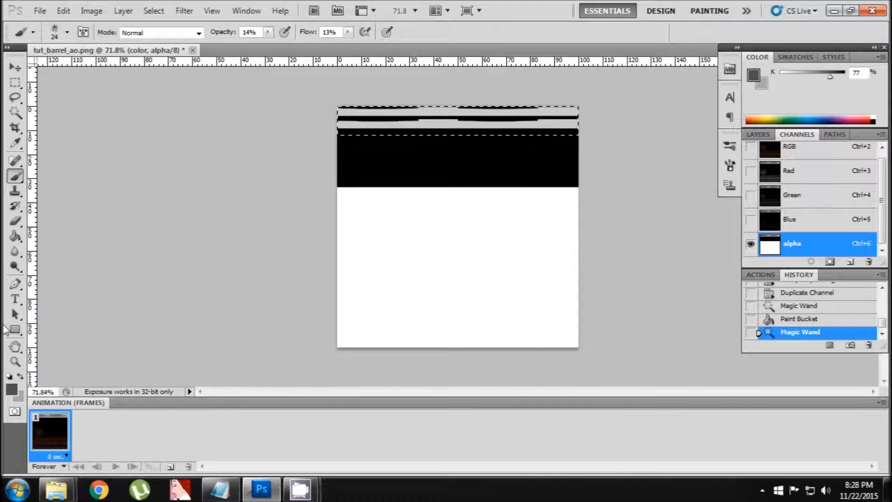
click(15, 236)
click(382, 124)
click(378, 110)
click(371, 118)
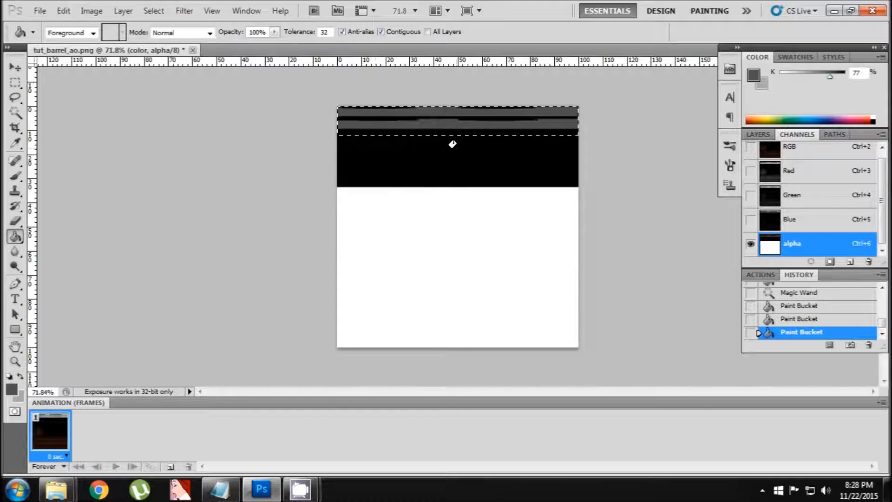
click(436, 114)
click(441, 113)
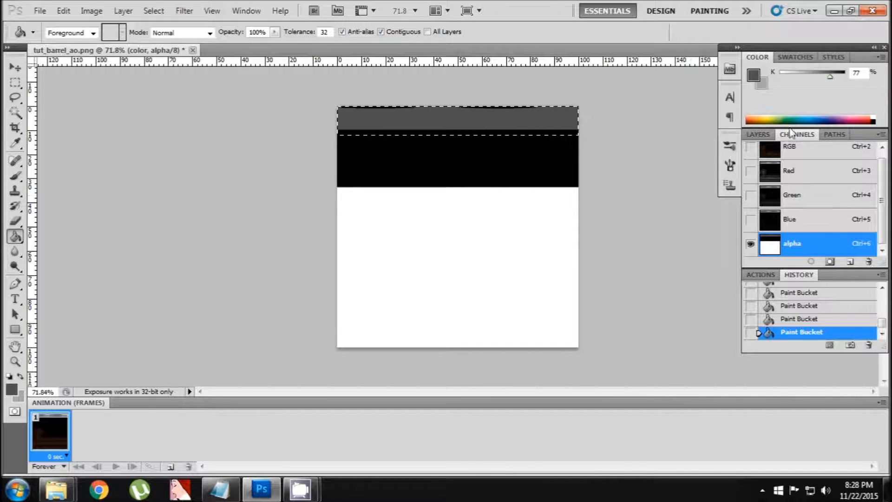
Make the color layer active again to return from the alpha channel to the full-colour image
click(758, 134)
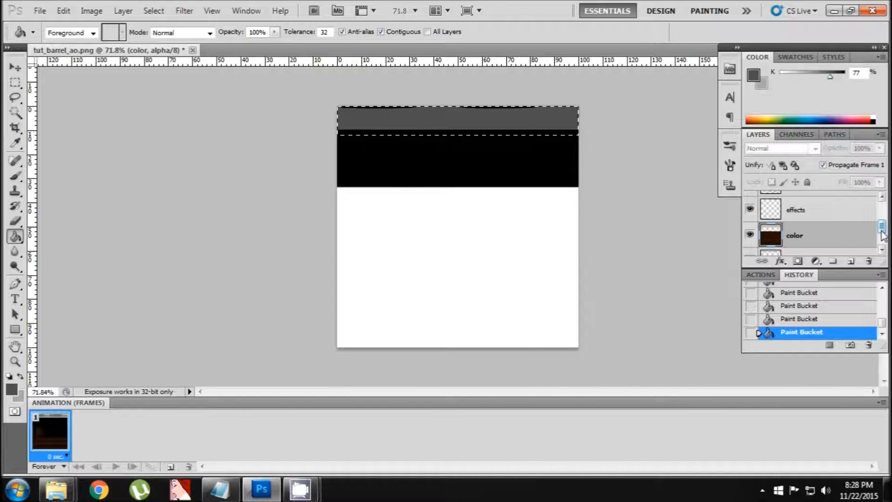
click(796, 134)
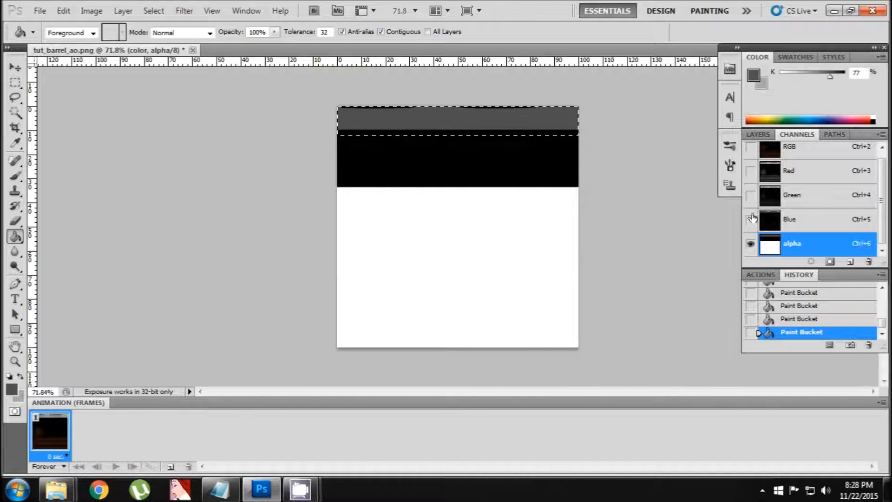
click(758, 134)
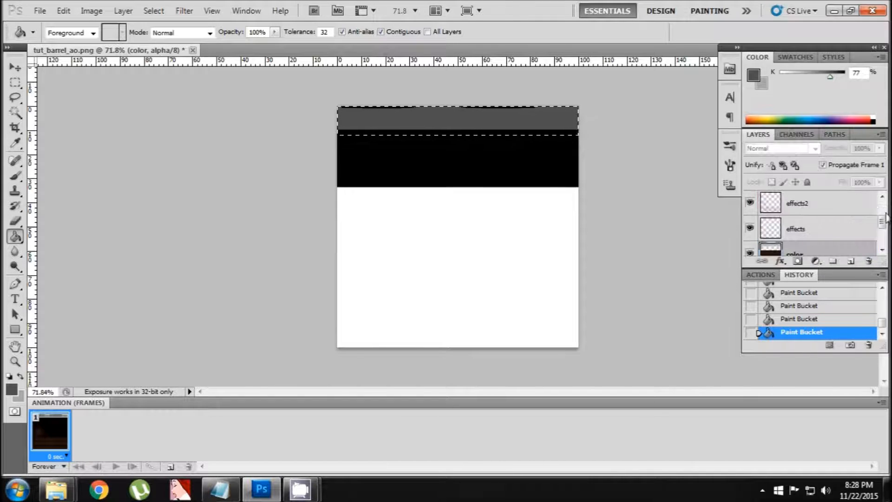
scroll(876, 204, up, 2)
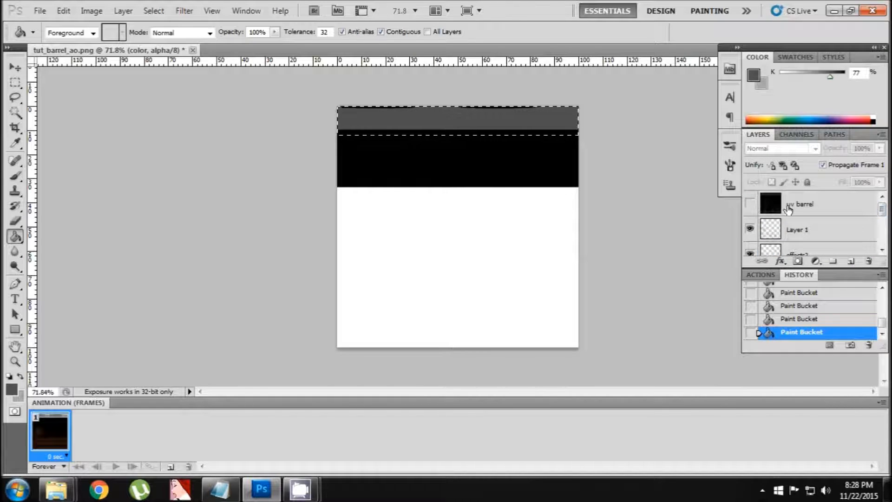
scroll(876, 244, down, 4)
scroll(876, 233, up, 3)
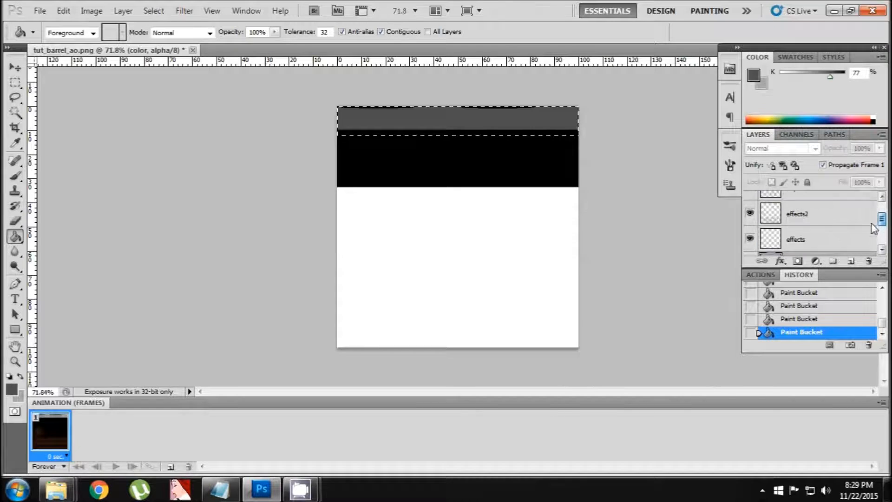
scroll(877, 230, down, 1)
click(794, 227)
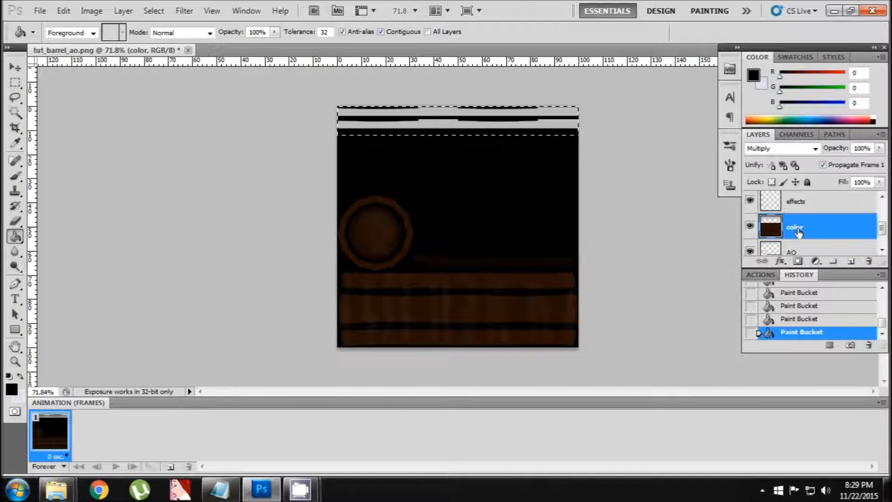
Show the alpha channel as a red overlay on the RGB image to check the mask
drag(883, 230, 882, 205)
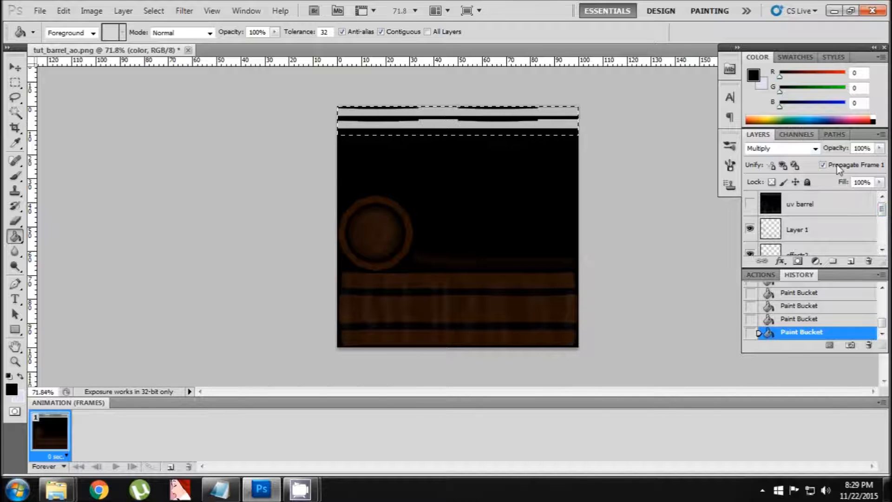
click(809, 135)
click(751, 243)
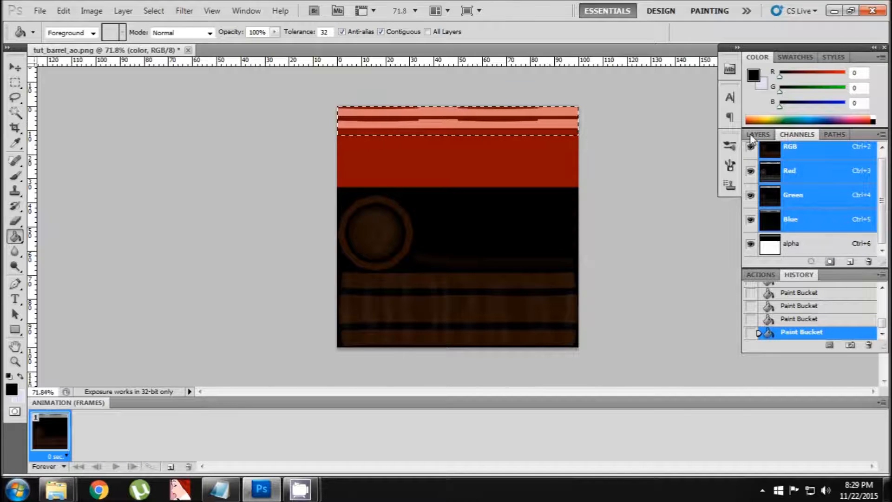
Start saving a copy of the barrel texture in the tutorial folder in Targa format with its alpha channel included
click(758, 134)
click(40, 10)
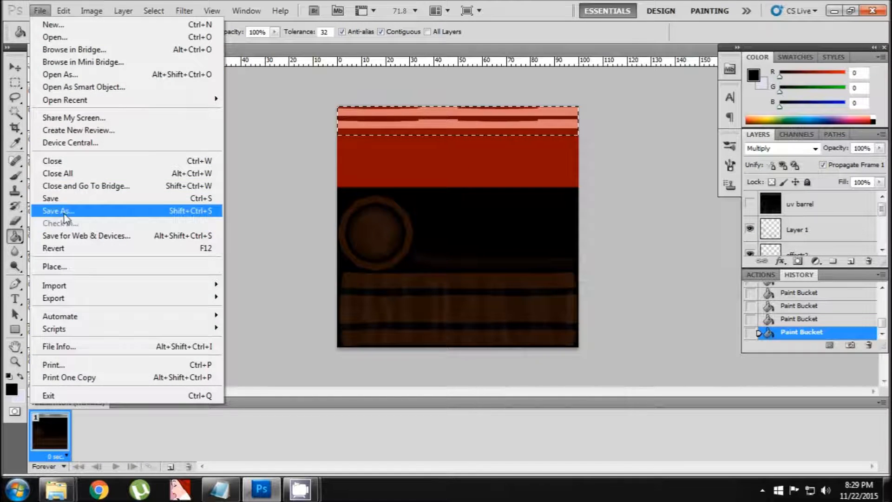
click(62, 211)
click(446, 282)
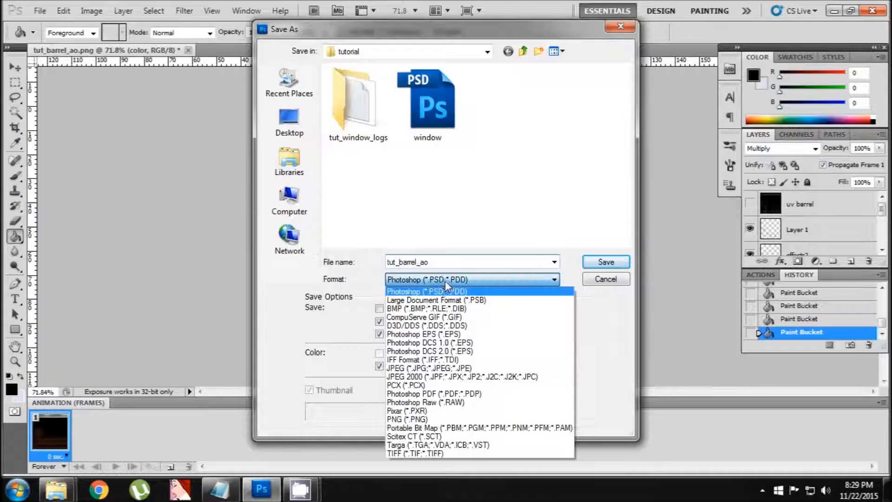
click(418, 442)
click(428, 392)
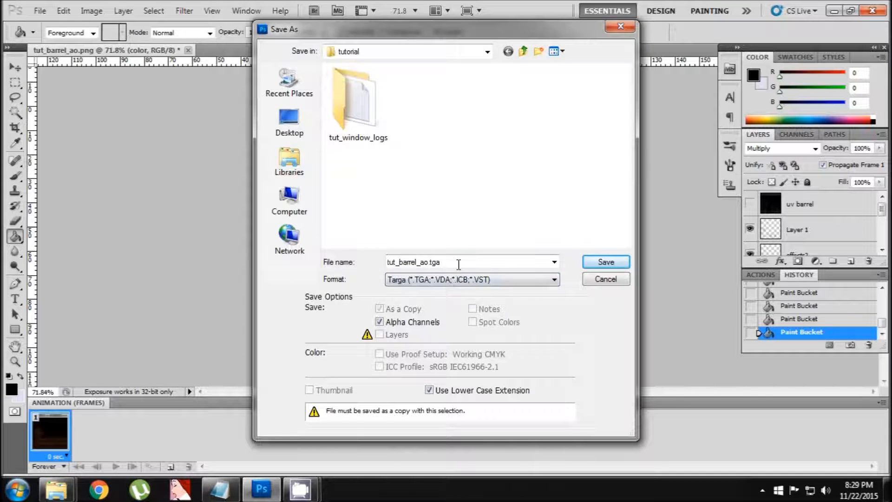
Name the Targa copy tut_barrel and save it at 32 bits/pixel
click(458, 262)
text(t)
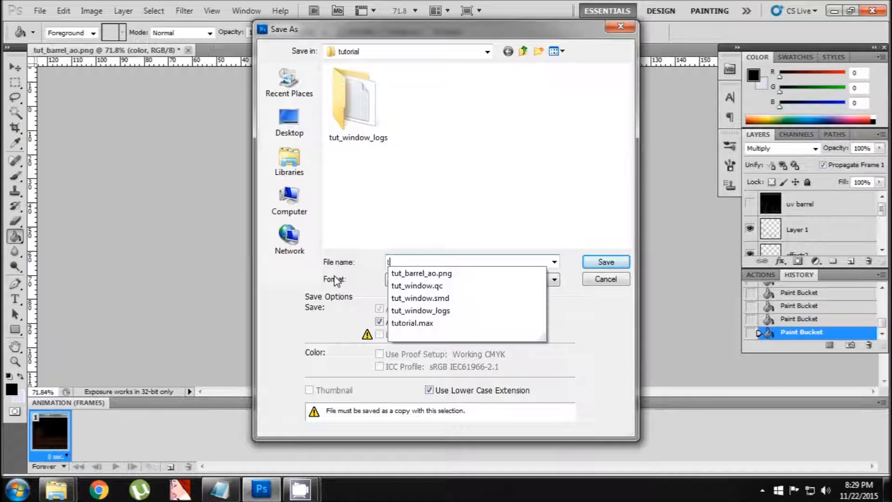
text(ut_barrel)
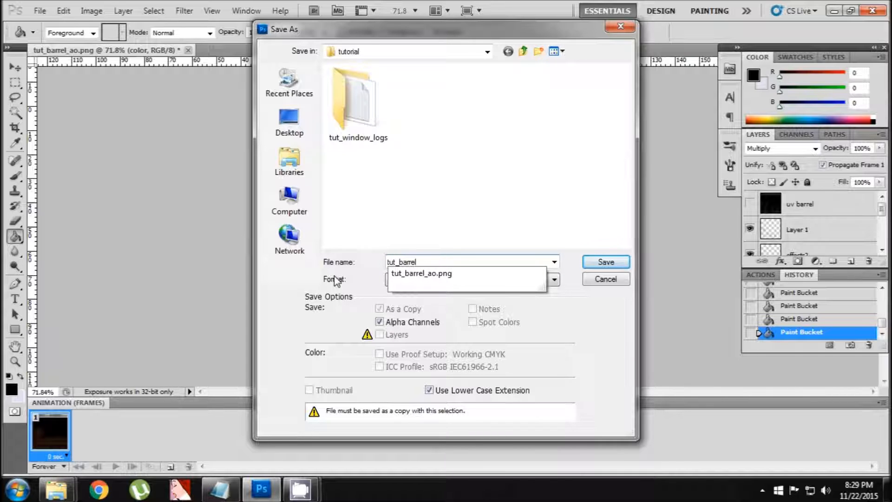
click(449, 194)
double_click(415, 264)
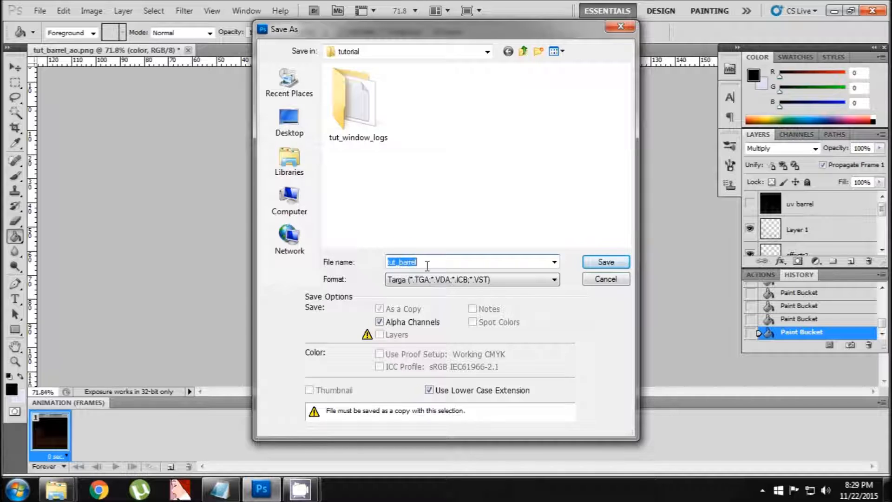
click(600, 261)
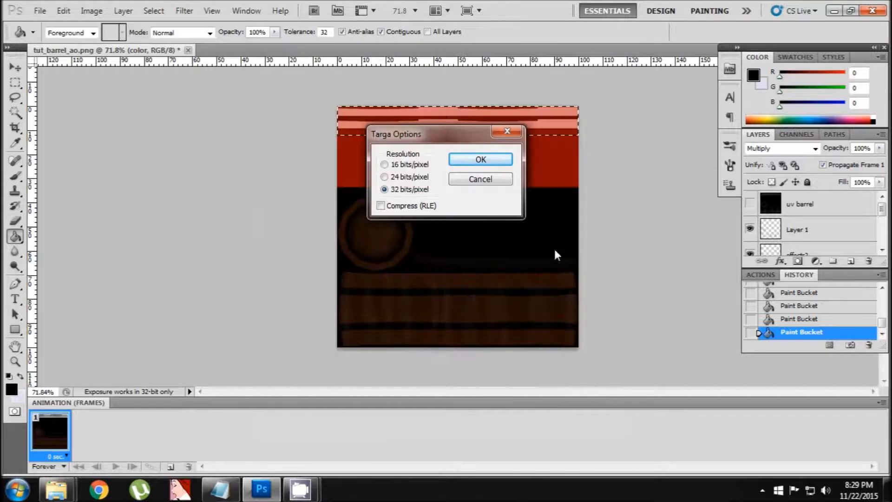
click(483, 161)
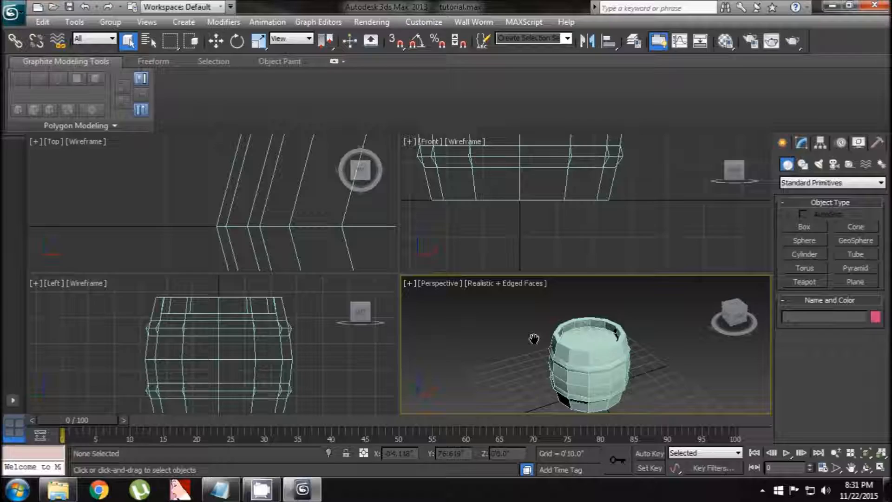
In 3ds Max, select the barrel and rename the first material in the Material Editor tut_barrel
middle_drag(534, 335, 527, 329)
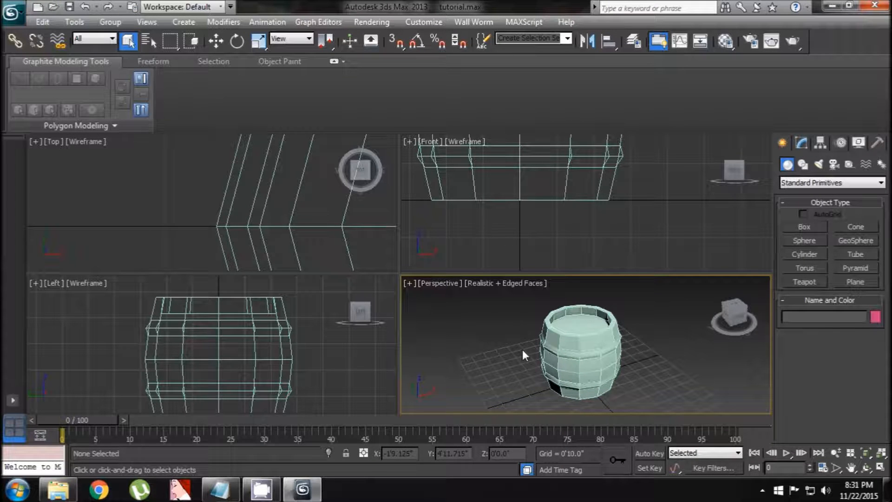
click(563, 342)
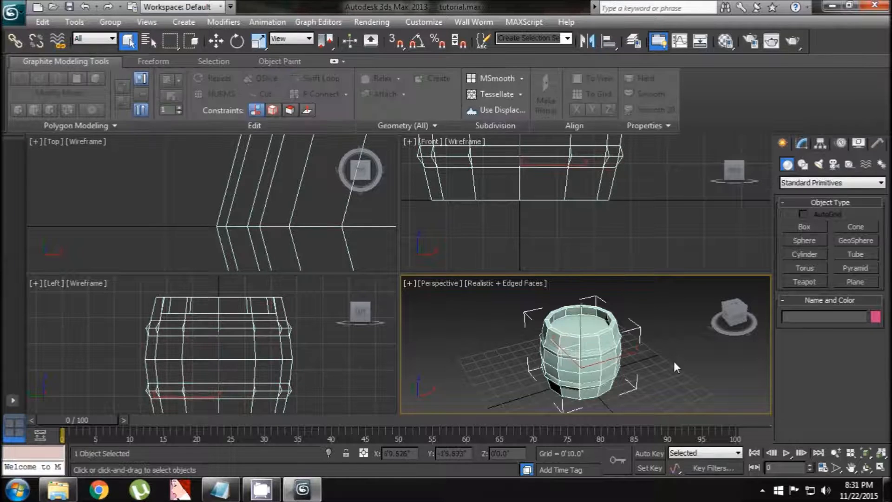
key(m)
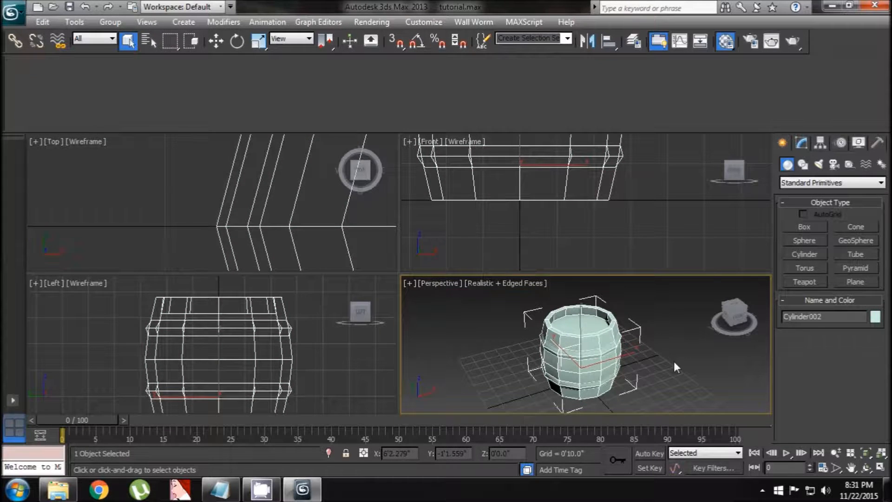
click(237, 80)
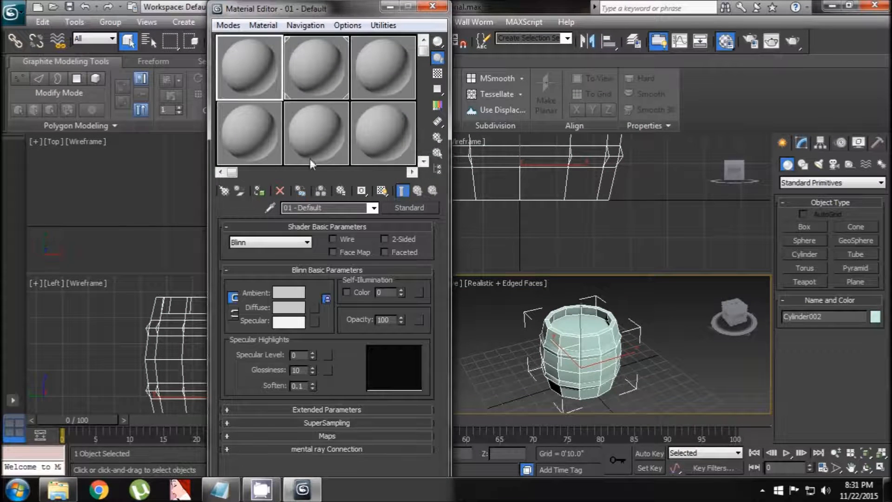
drag(321, 207, 237, 217)
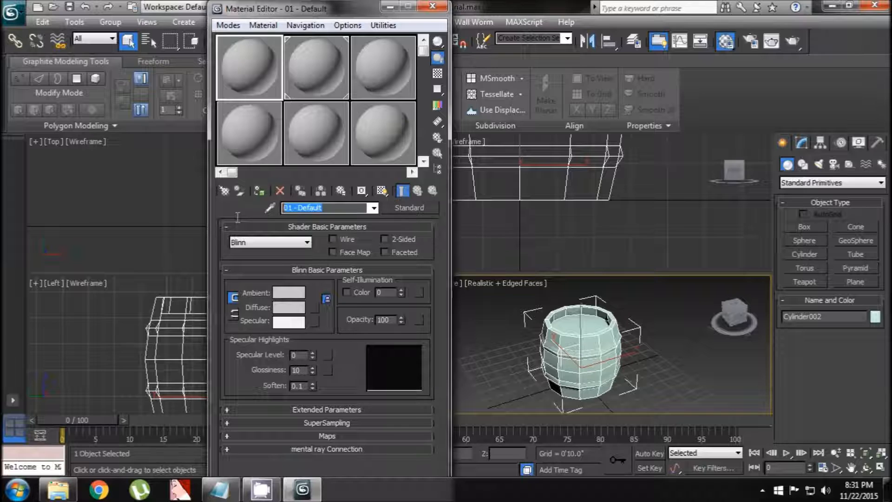
text(tut)
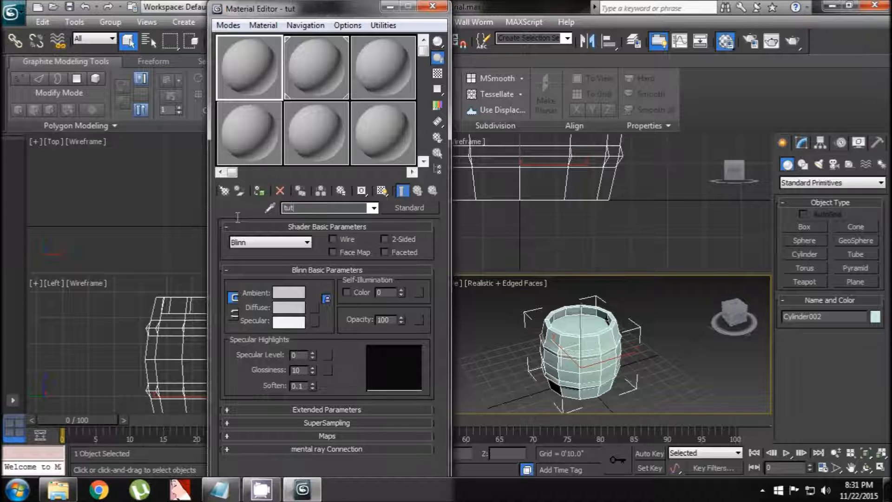
text(_barrel)
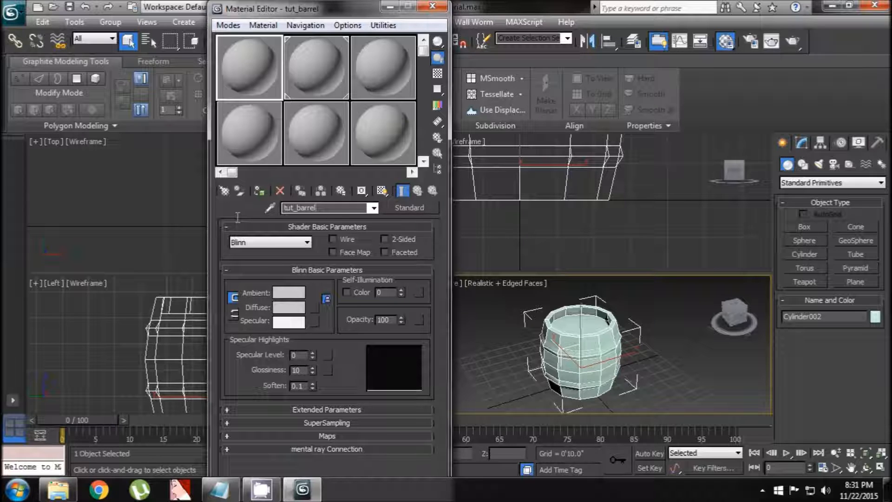
Load tut_barrel.tga from the tutorial folder as the Bitmap for the material's diffuse colour
click(315, 308)
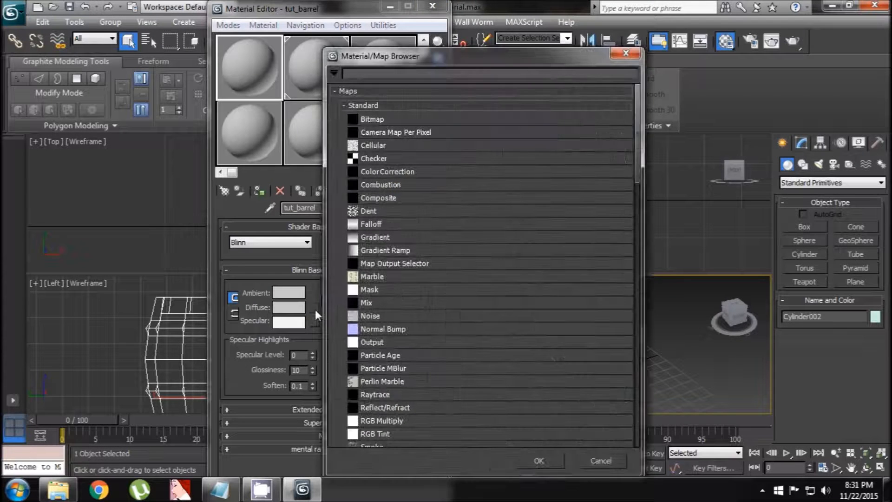
double_click(392, 118)
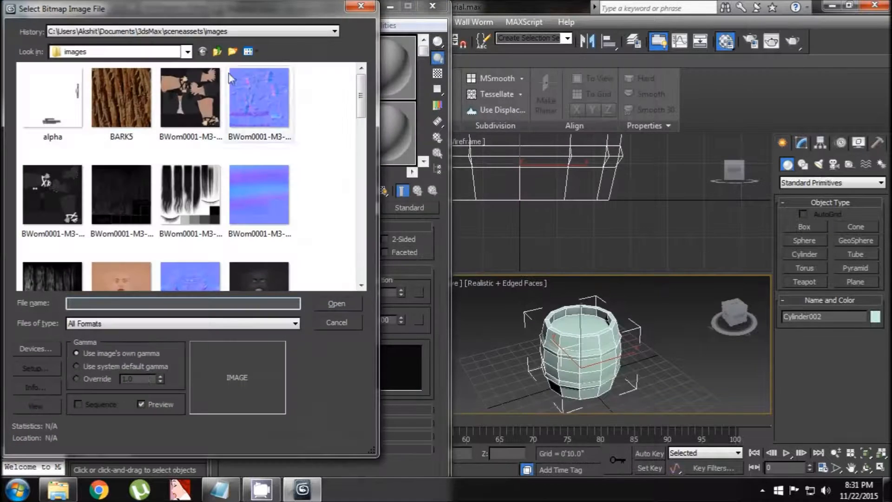
click(208, 30)
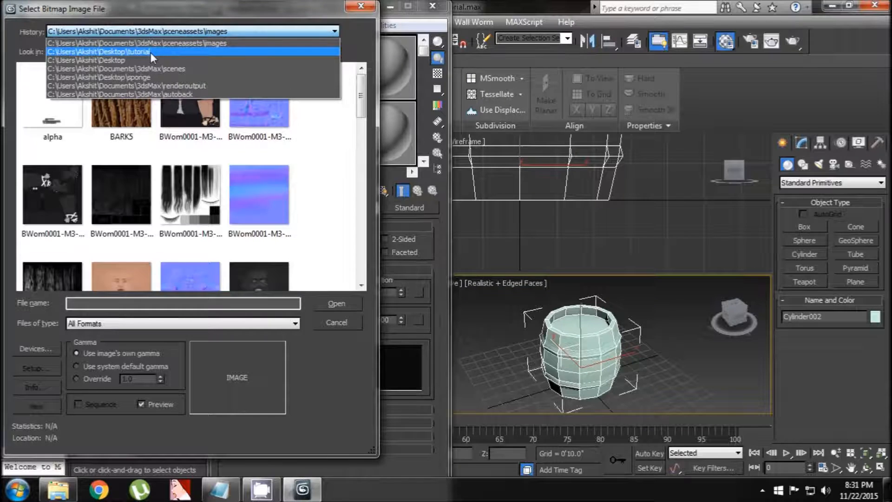
click(150, 52)
click(189, 98)
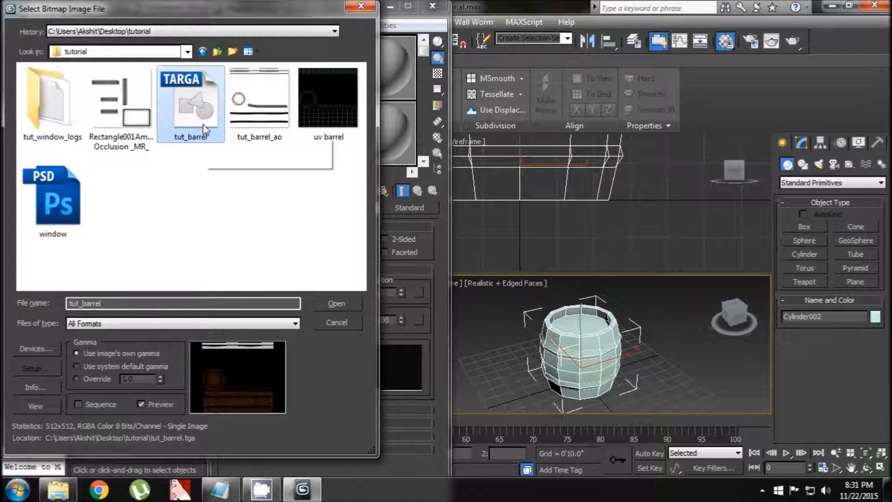
double_click(199, 141)
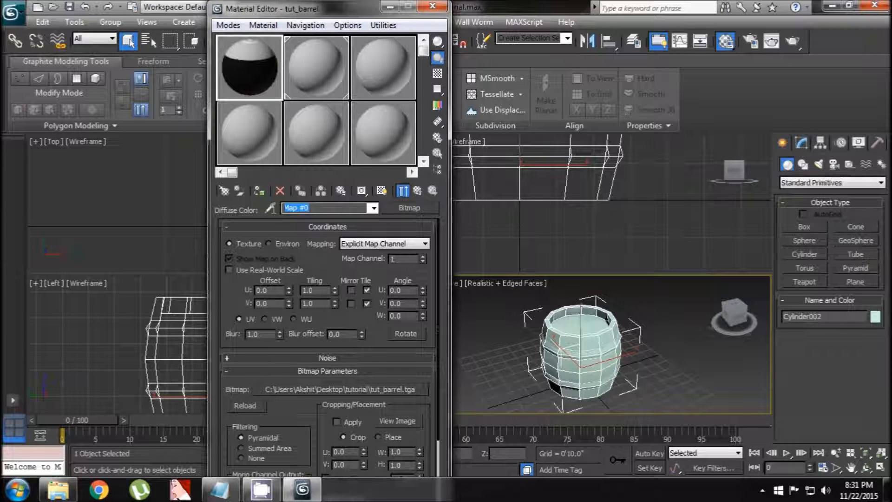
Name the diffuse map tut_barrel, assign the material to the barrel and show the texture in the viewport
click(293, 210)
text(t)
click(262, 193)
click(383, 193)
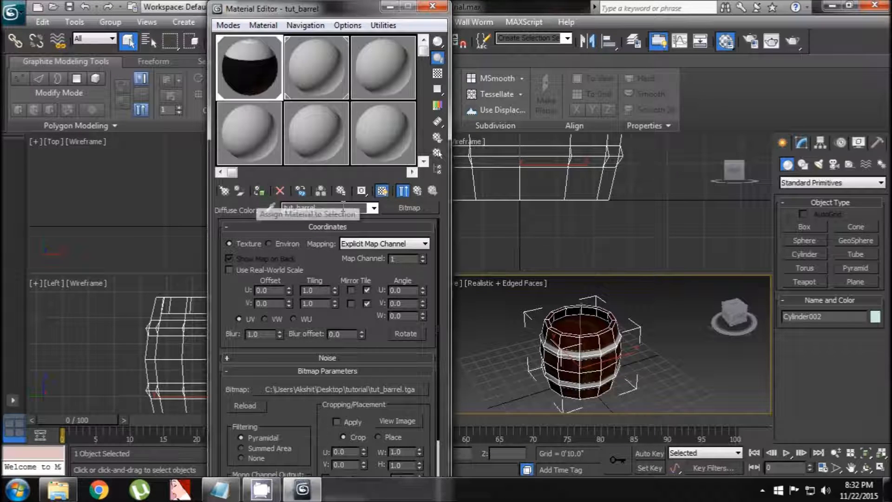
click(432, 6)
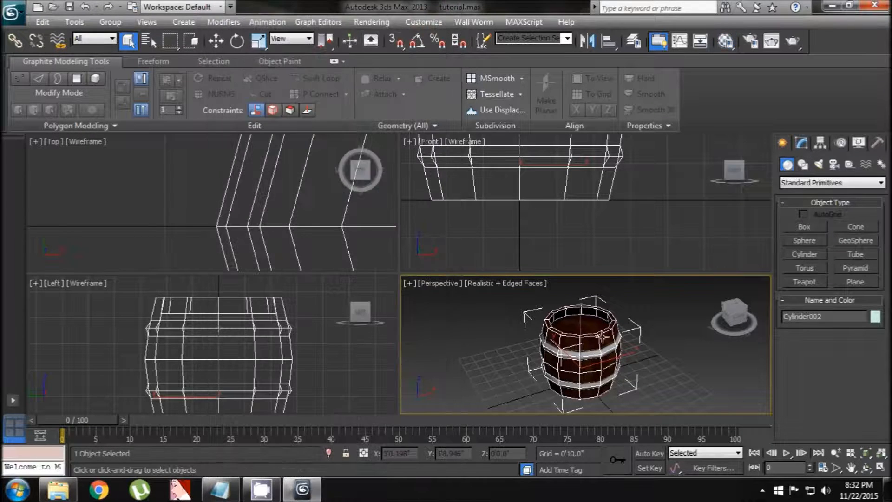
Hide the edged faces in the perspective view and inspect the barrel's texture up close and from above
scroll(609, 366, up, 6)
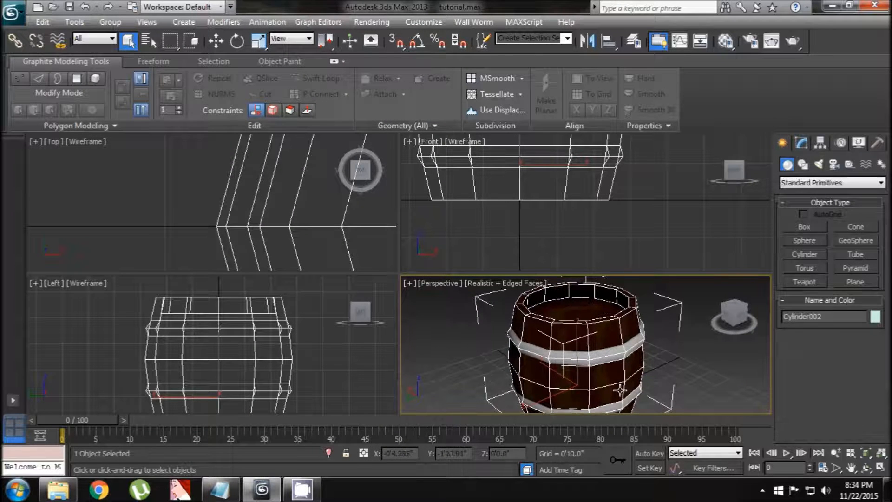
alt+middle_drag(613, 371, 559, 372)
key(F4)
scroll(598, 389, up, 3)
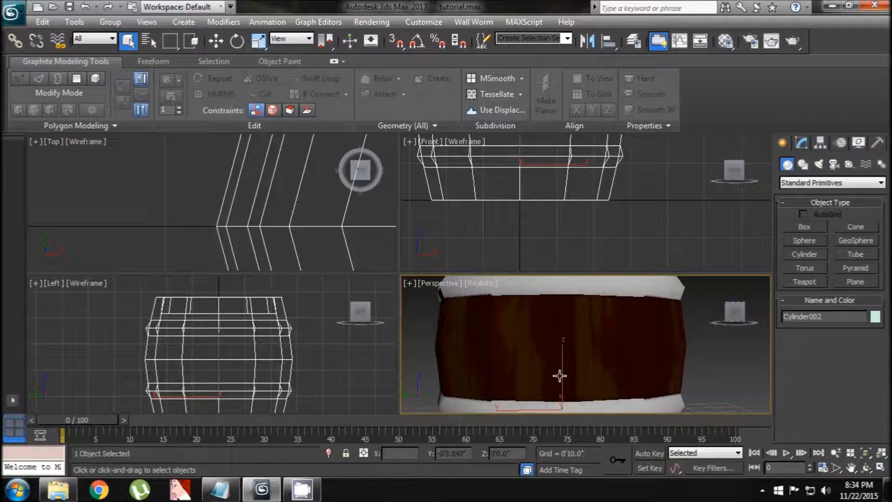
alt+middle_drag(568, 358, 568, 426)
scroll(581, 386, down, 5)
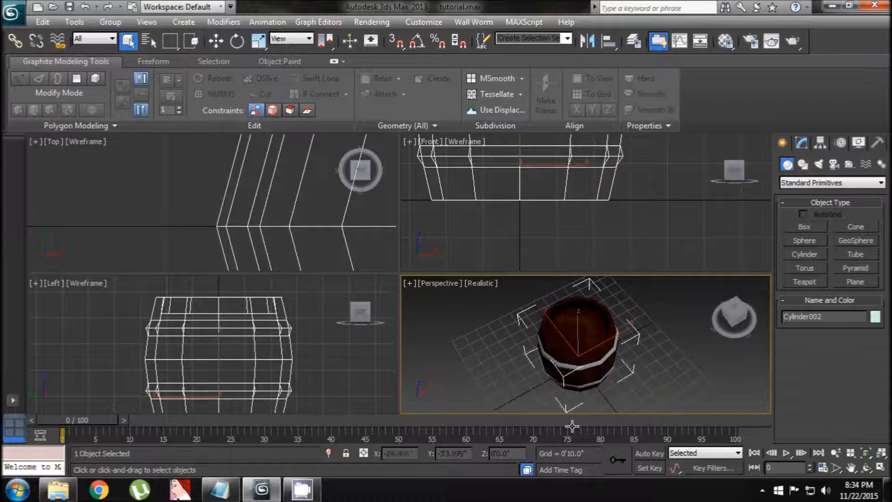
alt+middle_drag(599, 395, 579, 361)
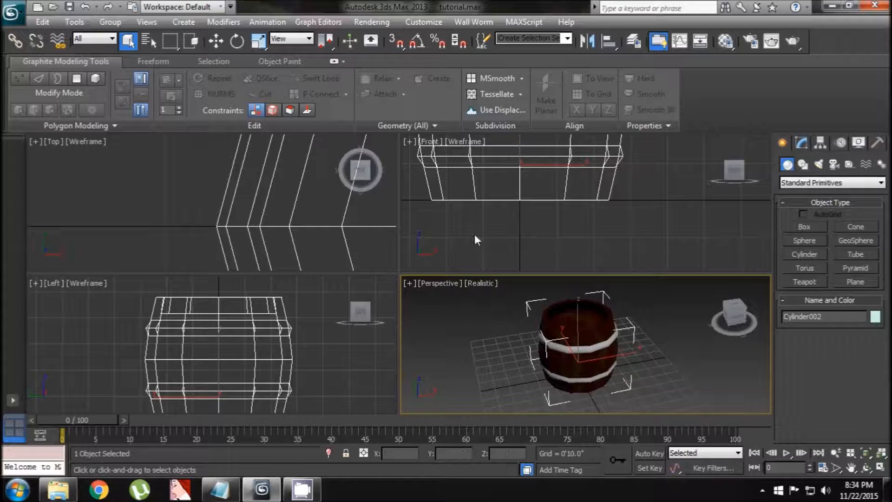
Open the Wall Worm DMX/SMD/VTA exporter for the selected barrel and enable Static Prop
click(477, 18)
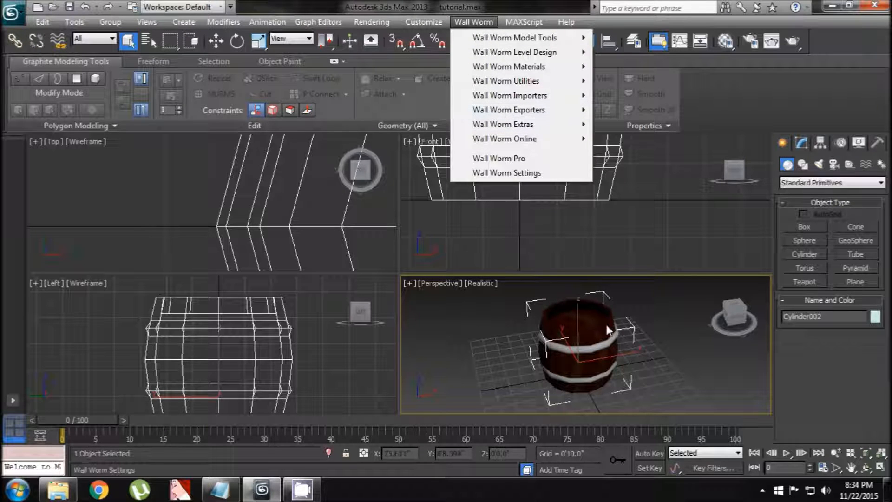
mouse_move(587, 116)
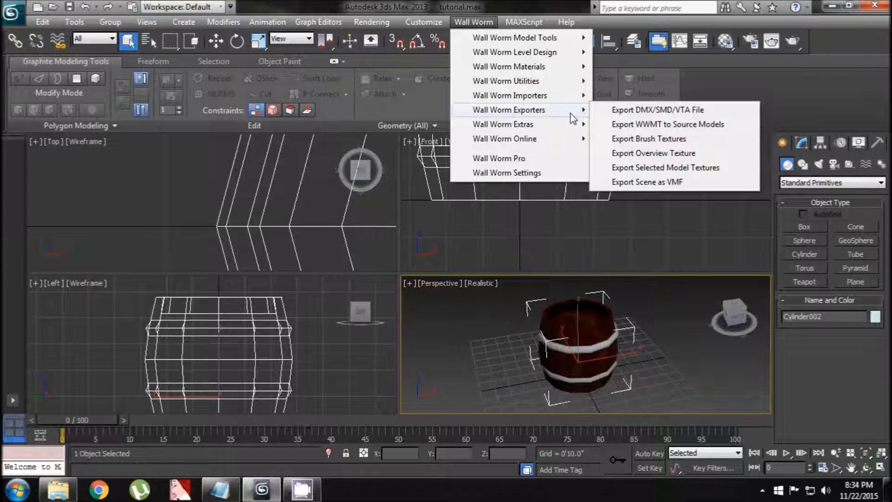
click(618, 110)
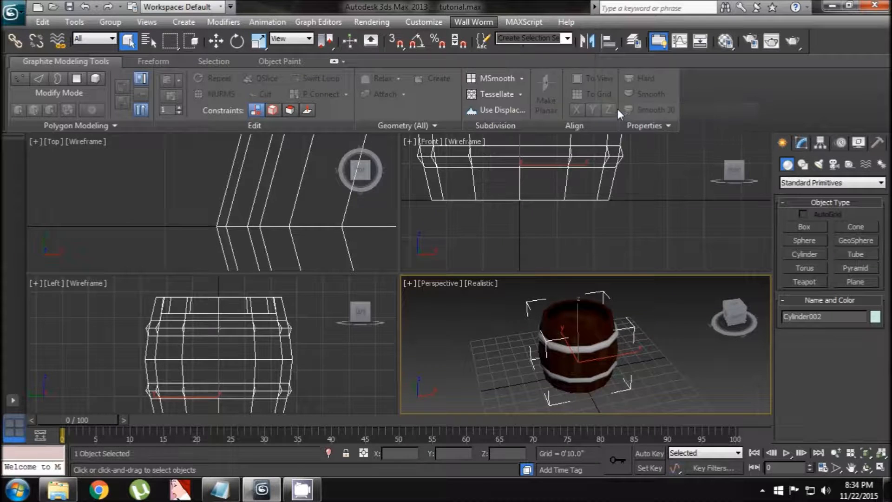
click(341, 117)
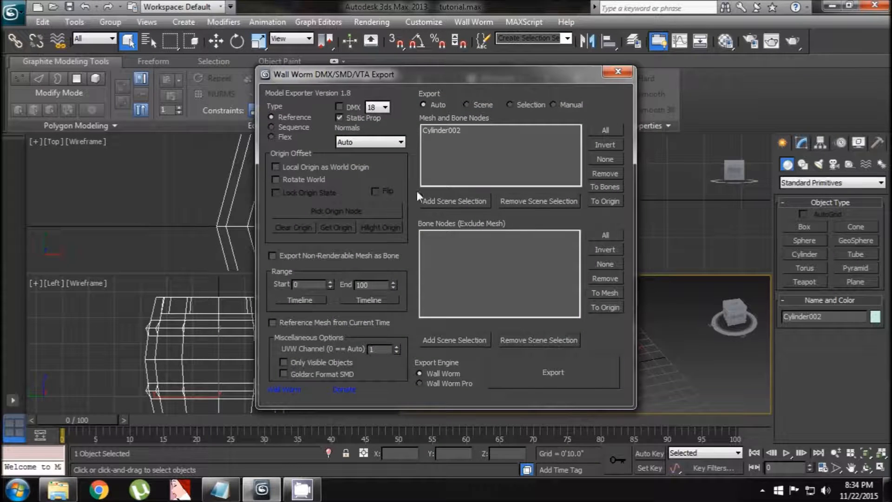
Export the barrel mesh as an SMD file named tut_barrel in the tutorial folder and close the exporter
click(558, 372)
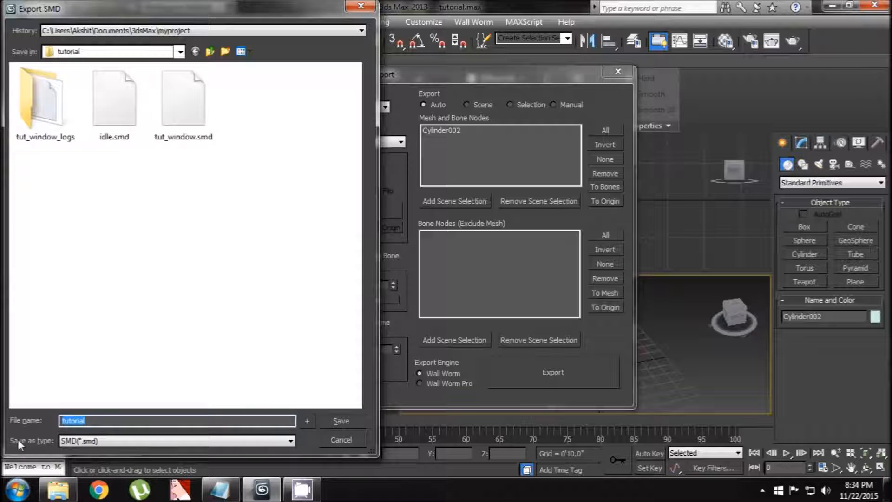
text(tut_barrel)
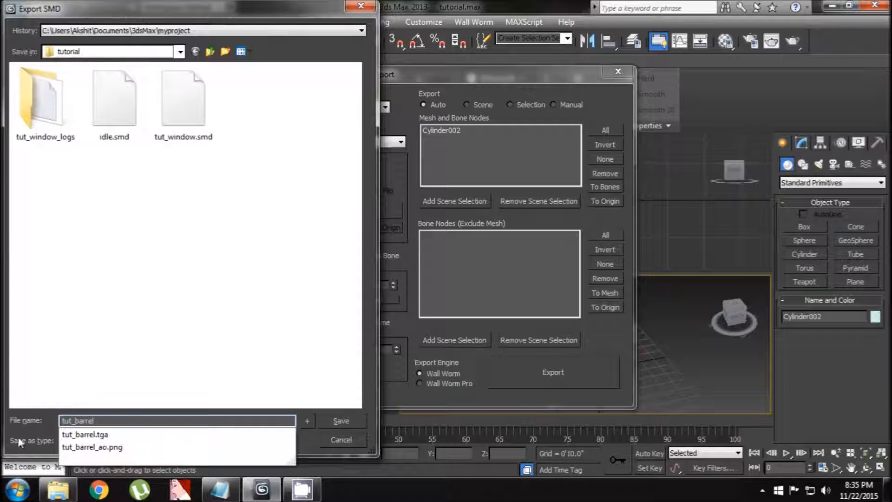
click(119, 314)
click(346, 420)
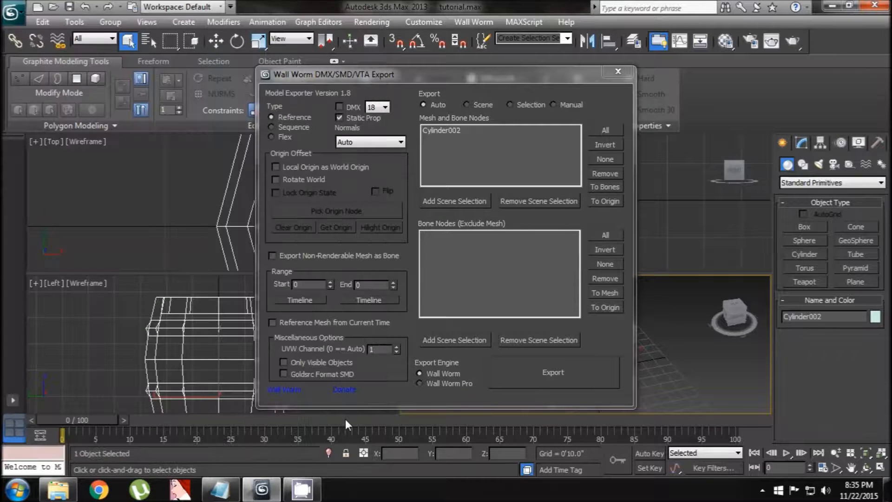
click(463, 288)
click(618, 71)
Orbit the barrel in the perspective view and exit 3ds Max without saving the scene changes
alt+middle_drag(610, 370, 673, 361)
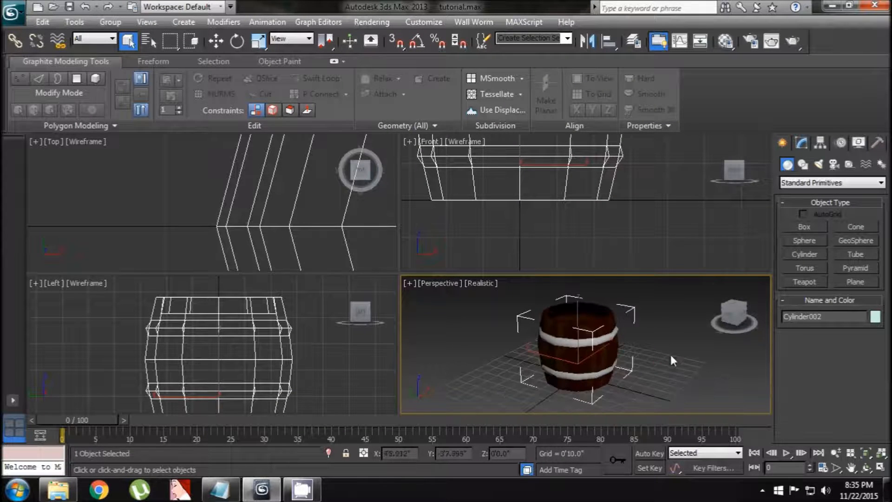
click(885, 7)
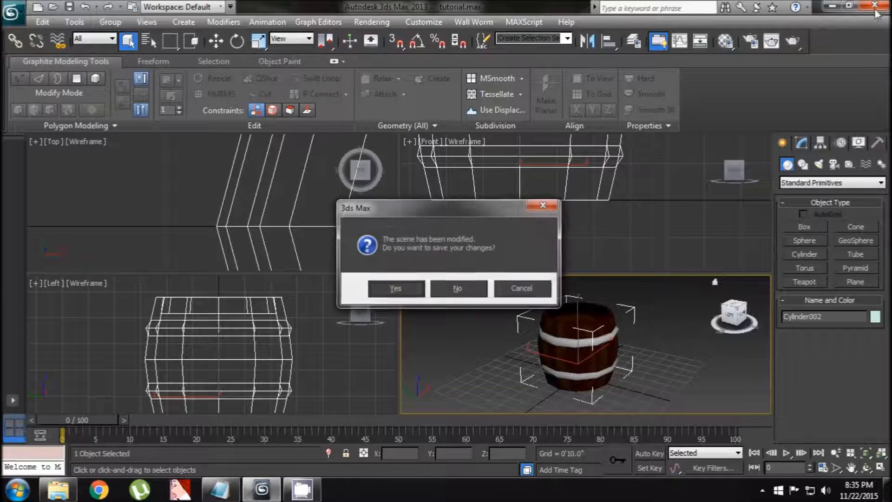
click(471, 292)
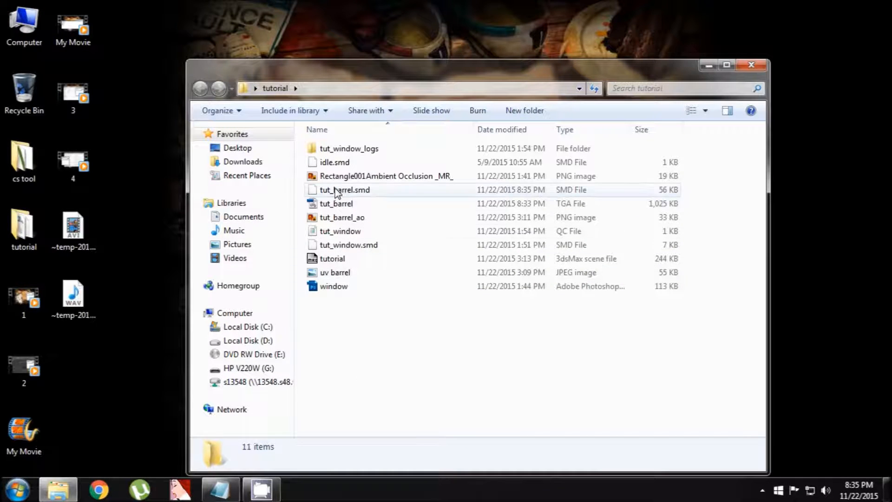
Switch to VTFEdit and import the tut_barrel Targa texture from the tutorial folder, accepting the existing VTF options
click(344, 206)
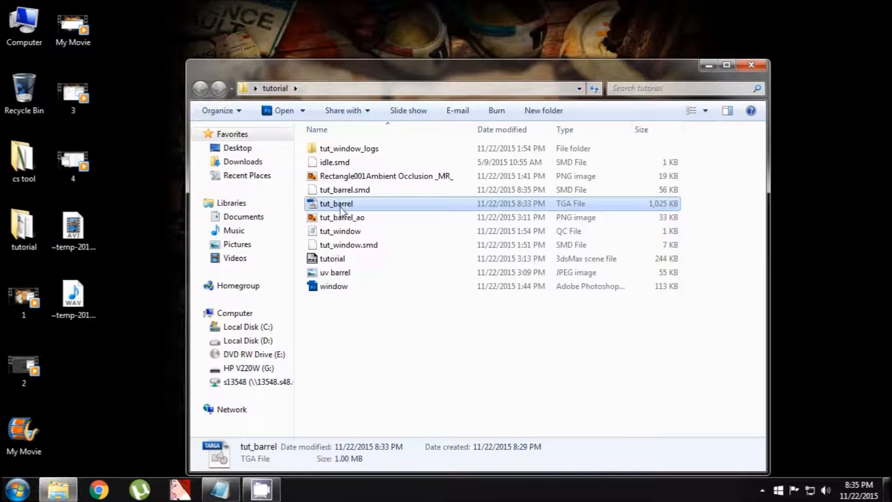
click(194, 496)
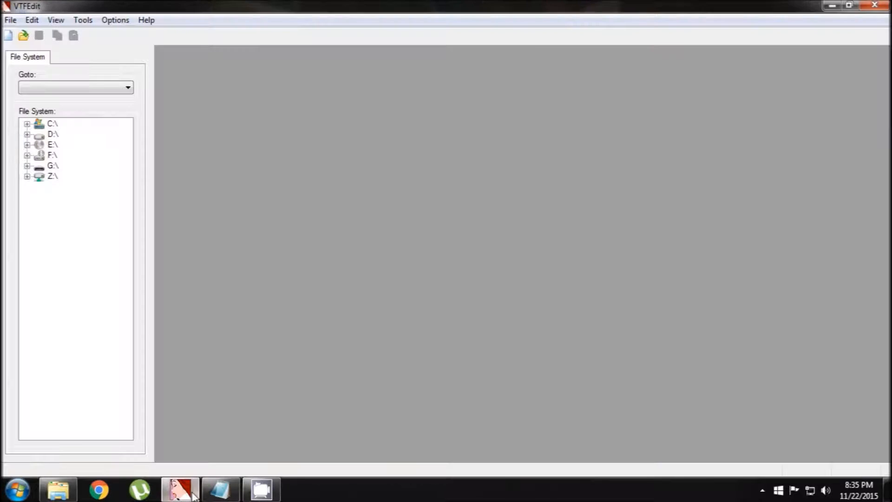
click(10, 20)
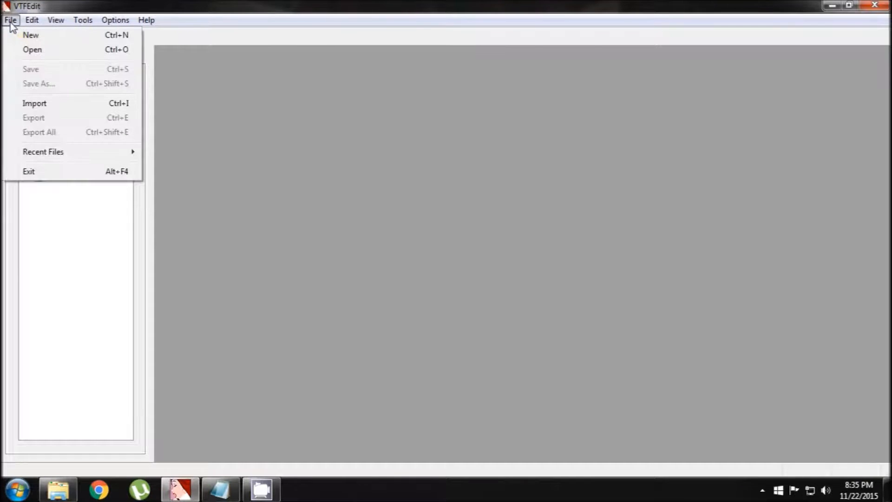
click(47, 104)
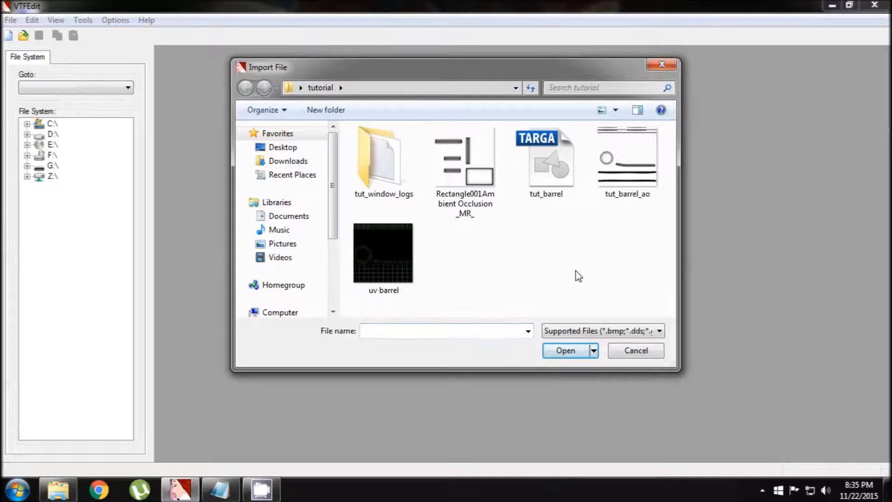
double_click(540, 180)
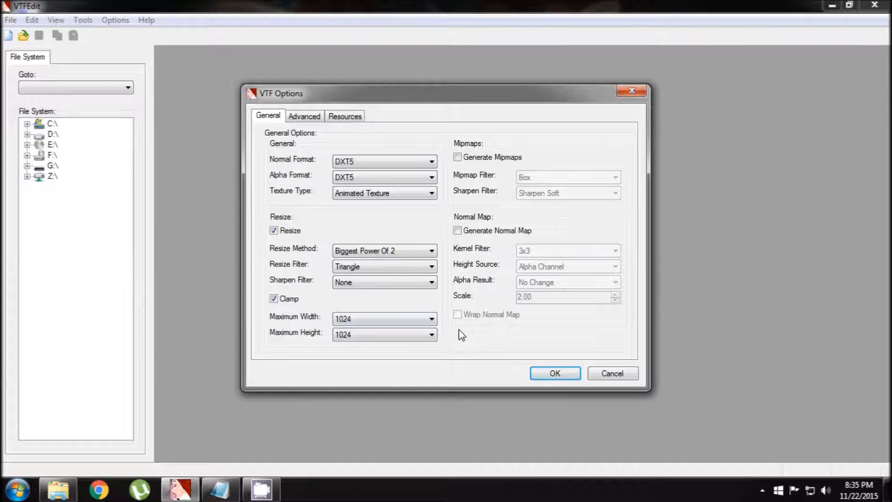
click(555, 374)
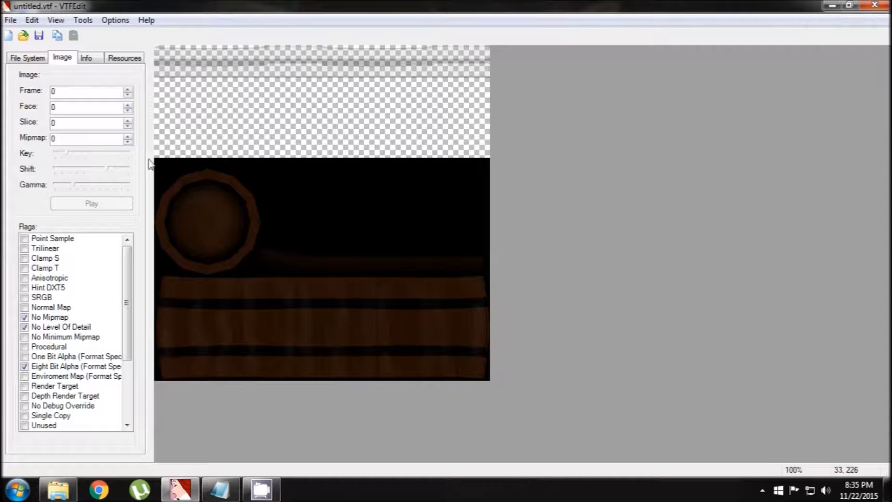
Save the imported texture as the VTF file tut_barrel in the tutorial folder and close VTFEdit
click(11, 22)
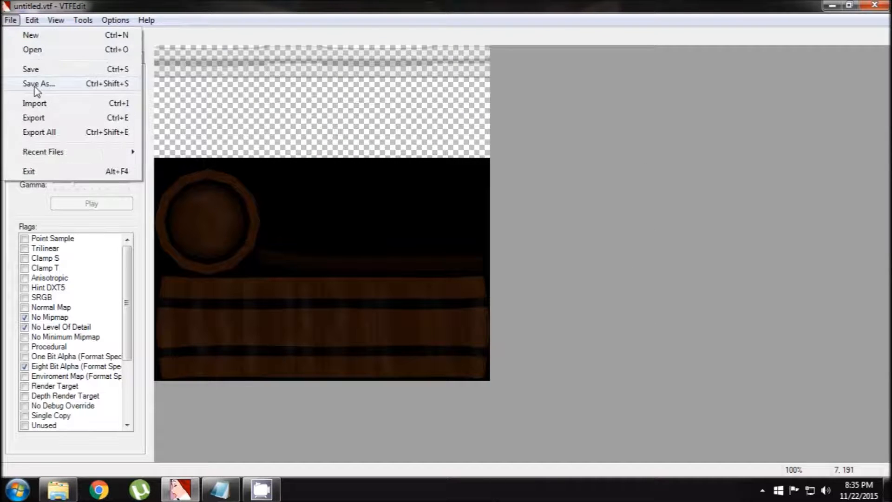
click(28, 86)
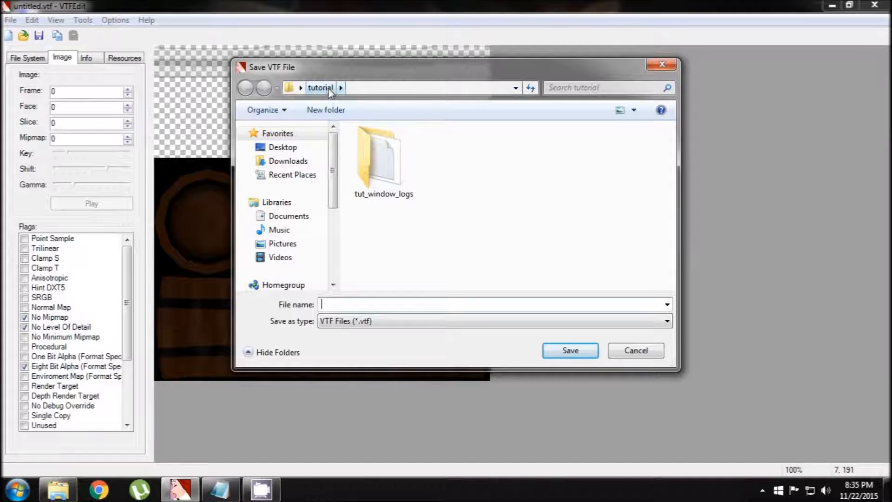
click(425, 308)
text(tut)
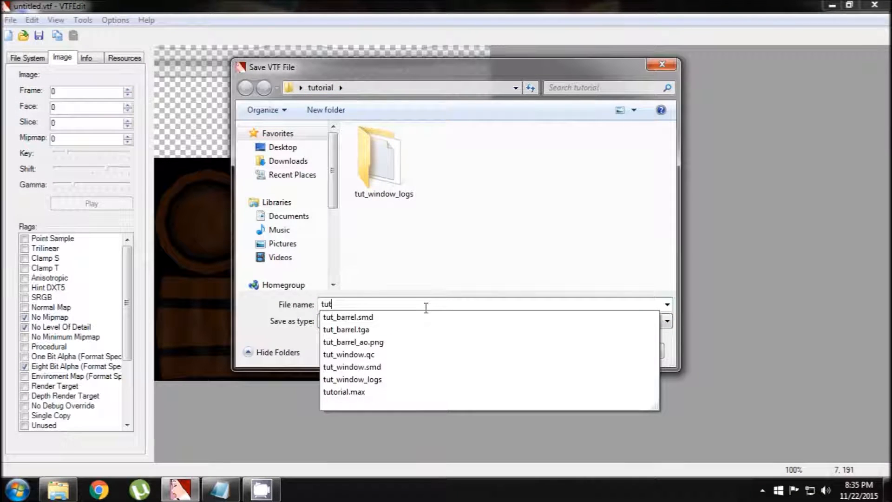
text(_barre)
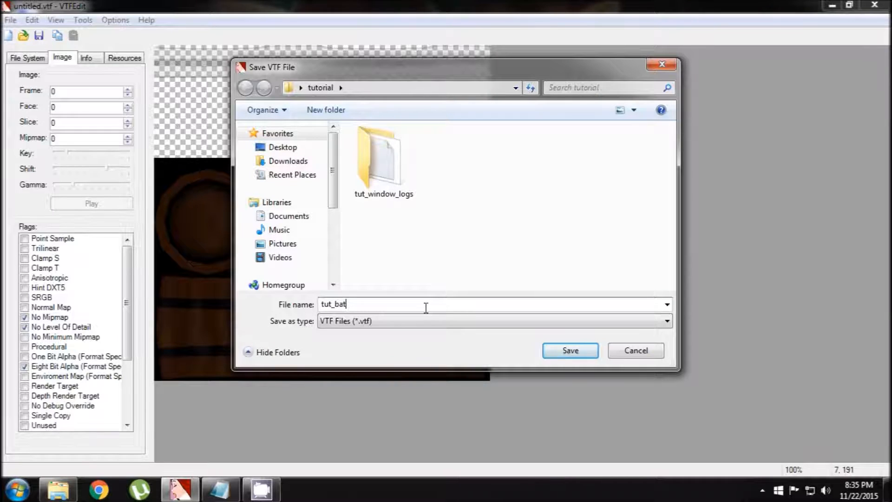
text(l)
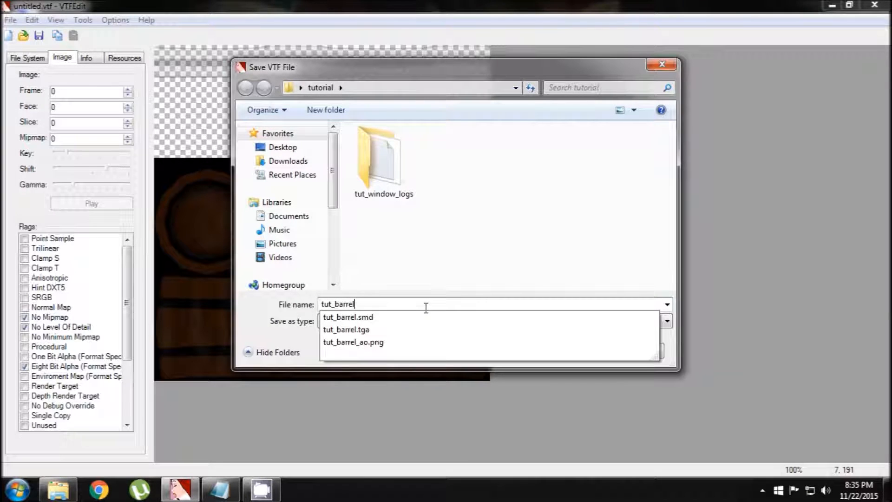
click(568, 354)
click(568, 352)
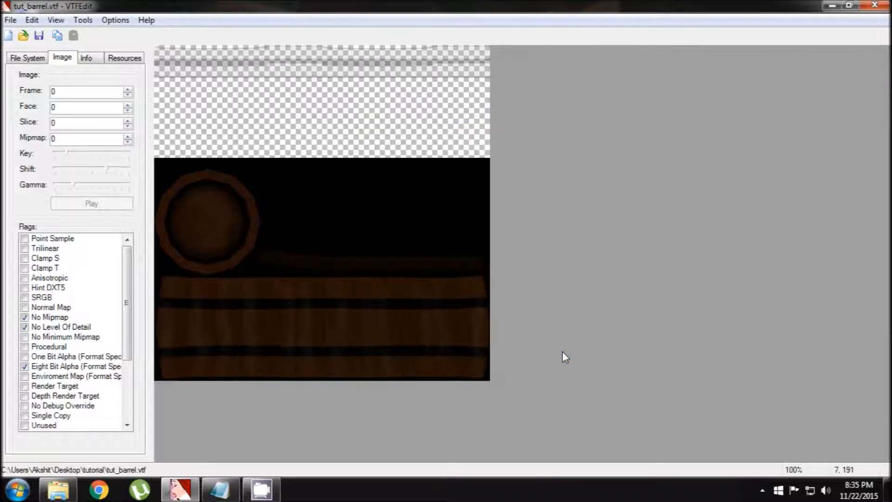
click(875, 6)
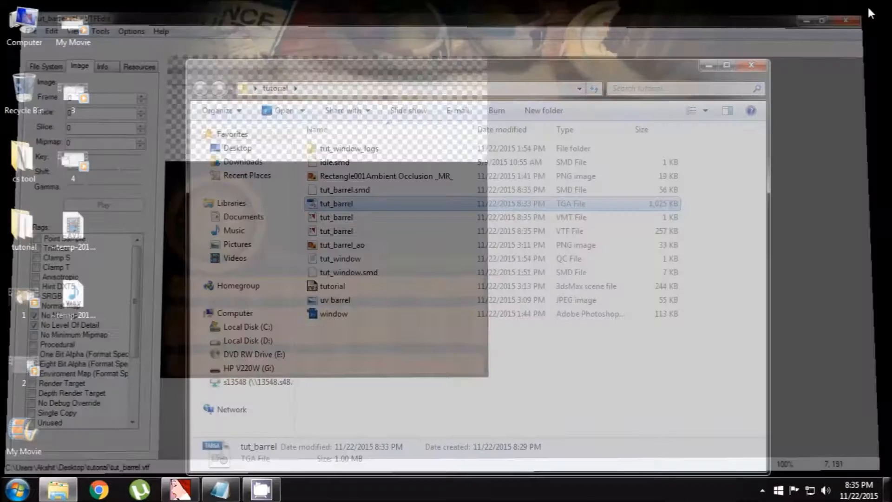
Open the tut_barrel VMT material file from the tutorial folder in VTFEdit for text editing
click(384, 349)
click(335, 218)
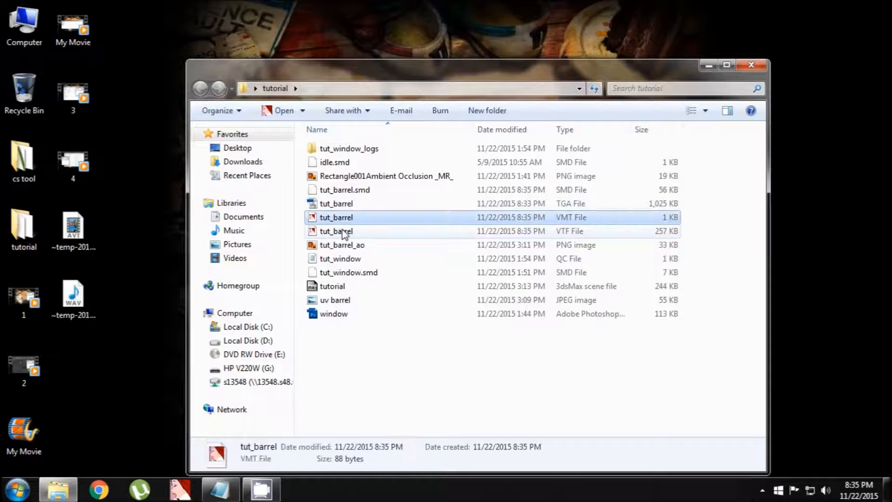
ctrl+click(343, 231)
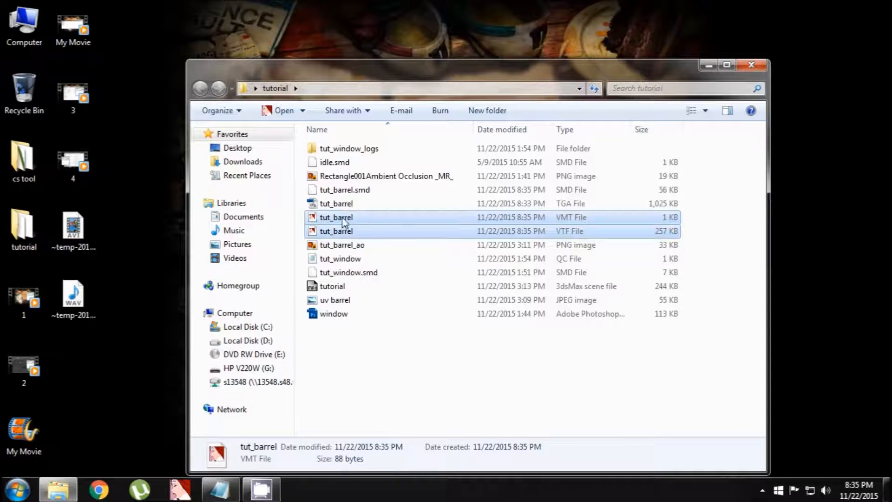
click(571, 220)
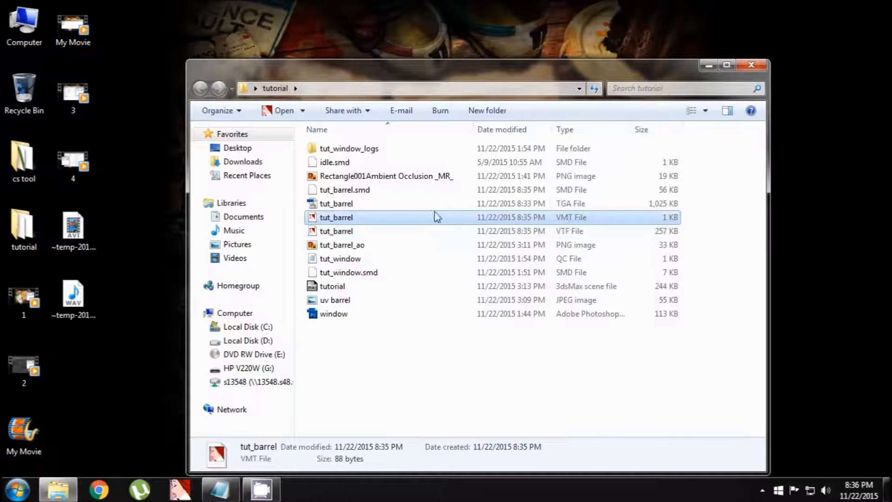
double_click(380, 216)
key(ctrl+a)
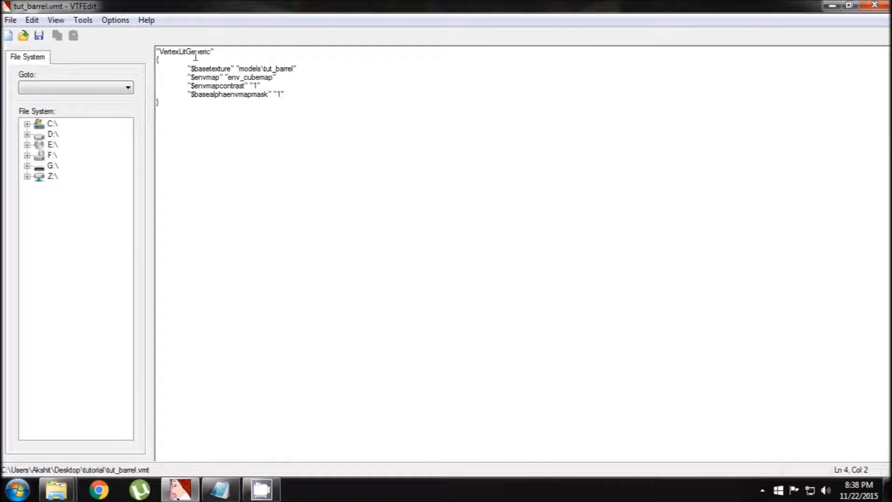
Insert the tutorial subfolder in the $basetexture path so it reads models\tutorial\tut_barrel
drag(215, 52, 157, 47)
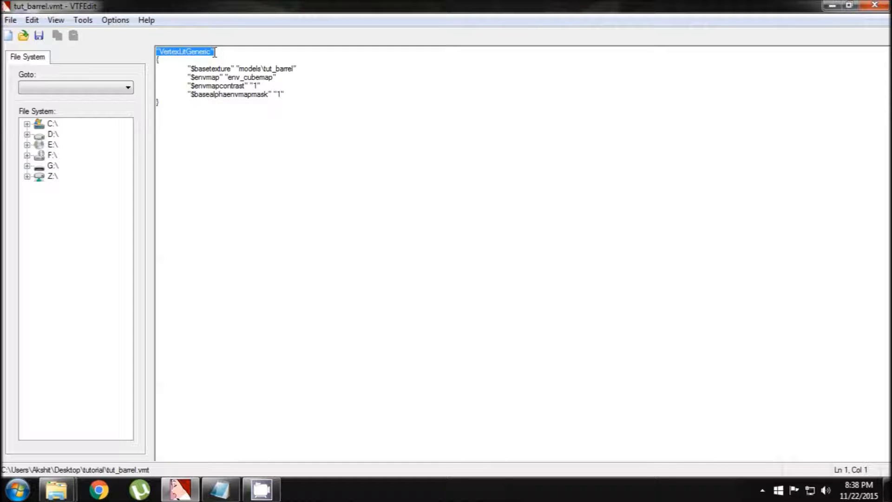
click(191, 69)
double_click(213, 69)
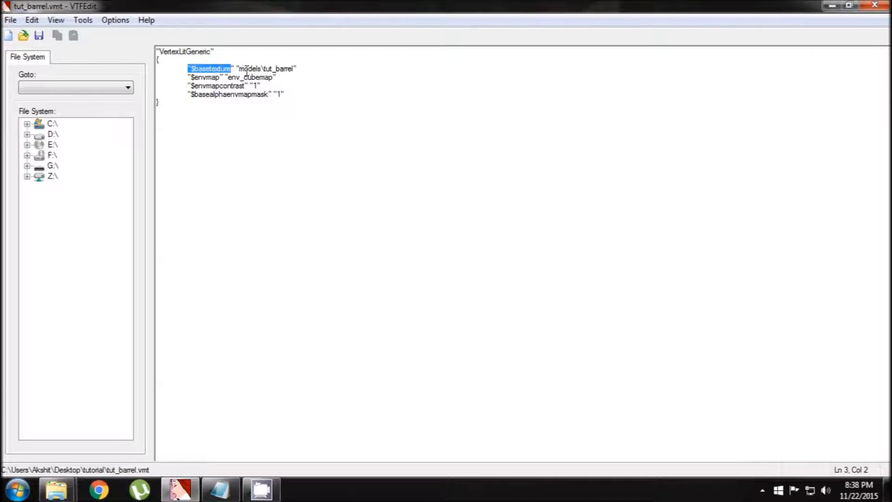
drag(240, 68, 261, 69)
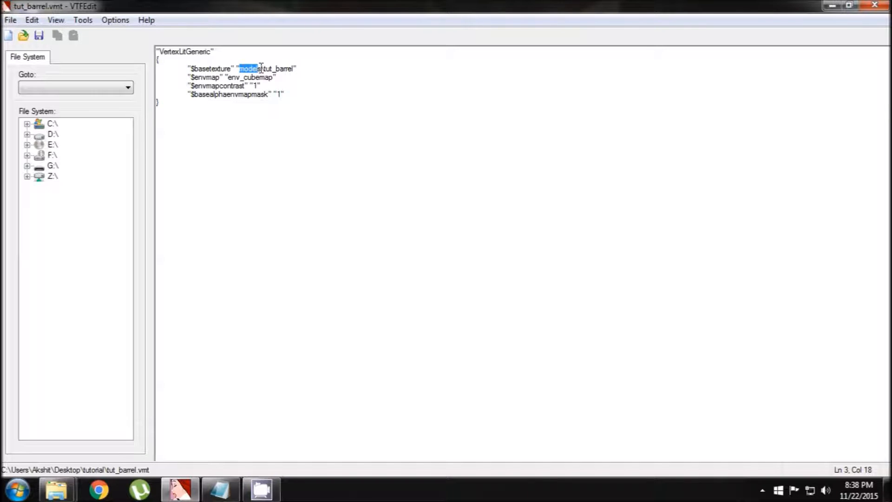
click(261, 69)
text(\tutorial)
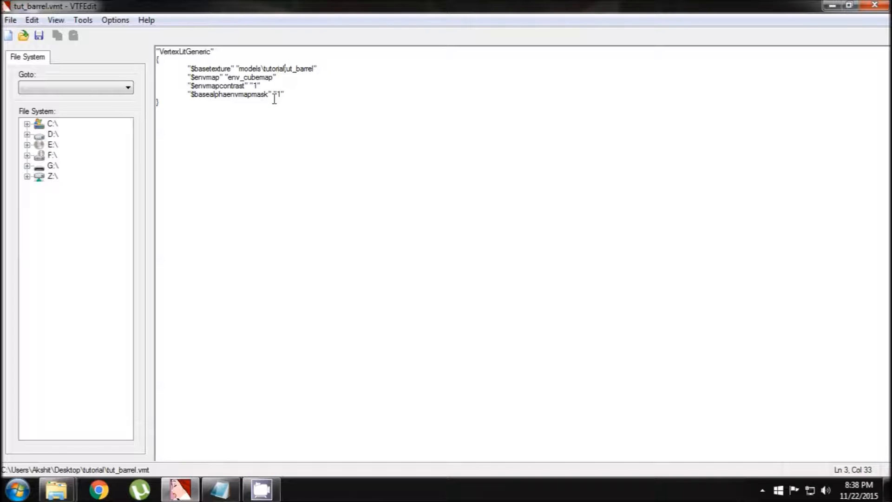
text(\)
Review the texture path and the $envmap and $basealphaenvmapmask lines, and save the VMT file and close VTFEdit
drag(259, 71, 240, 71)
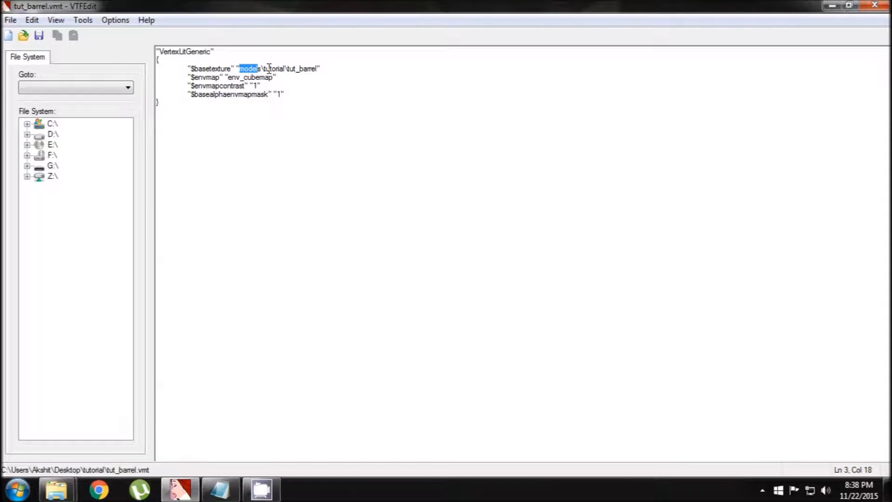
drag(284, 70, 264, 74)
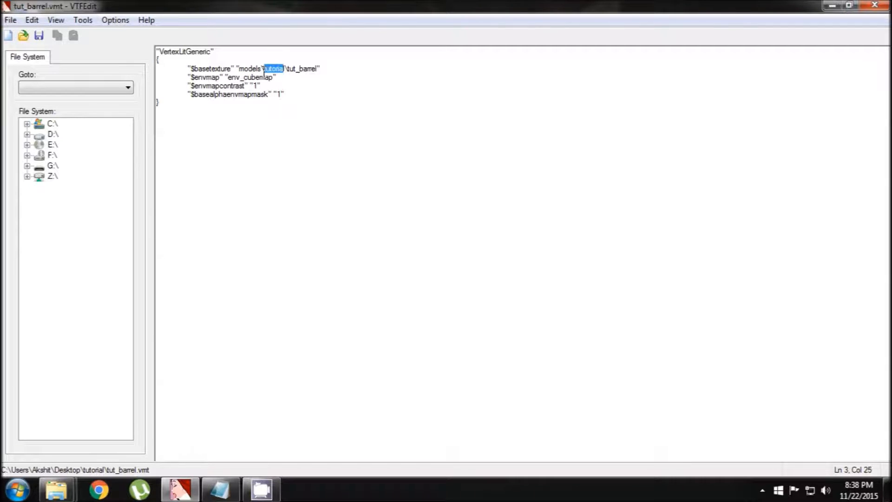
drag(319, 69, 291, 73)
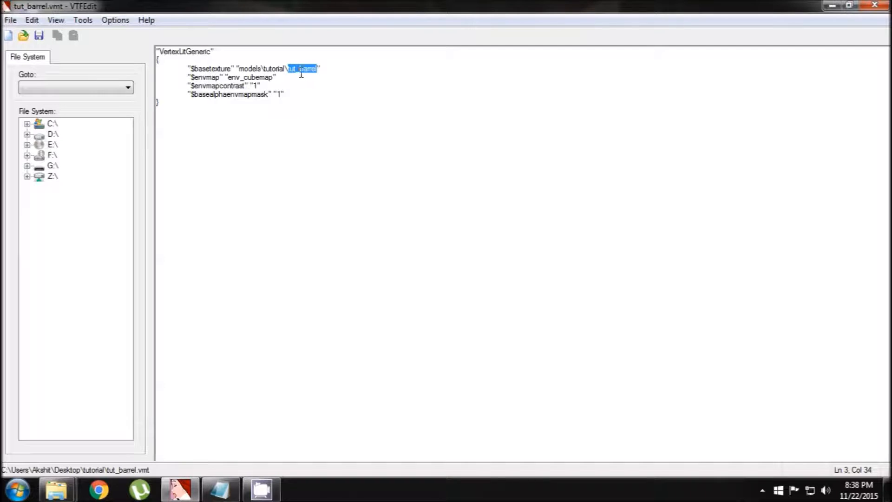
click(312, 77)
drag(278, 78, 176, 75)
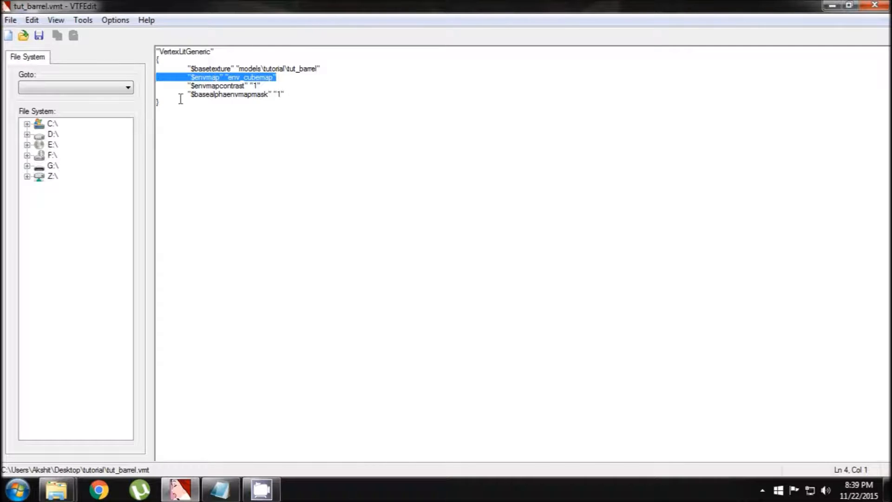
drag(189, 95, 268, 94)
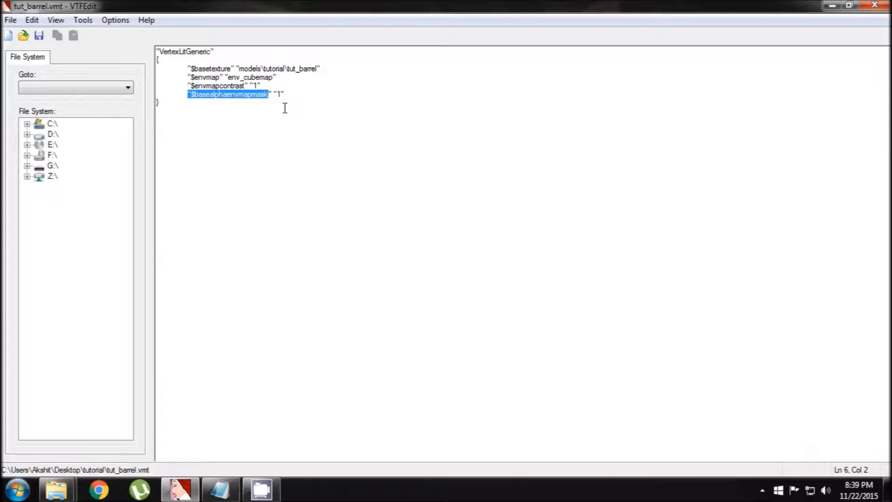
click(207, 99)
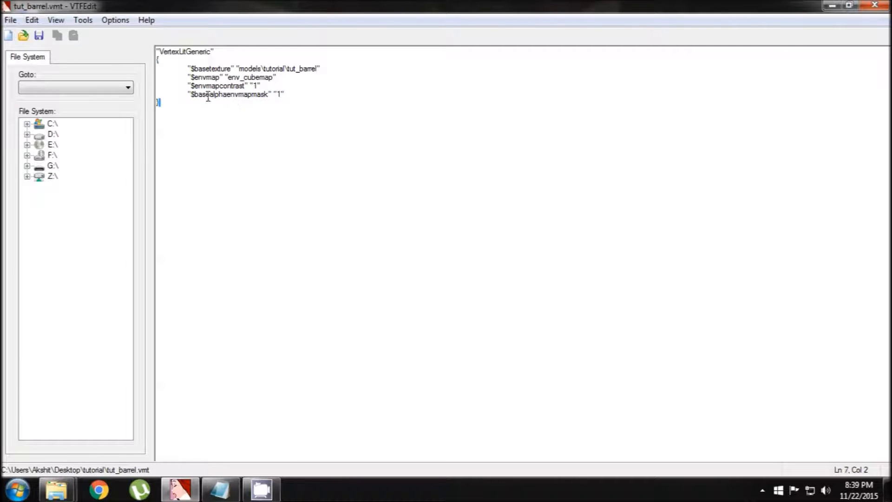
click(38, 38)
click(882, 4)
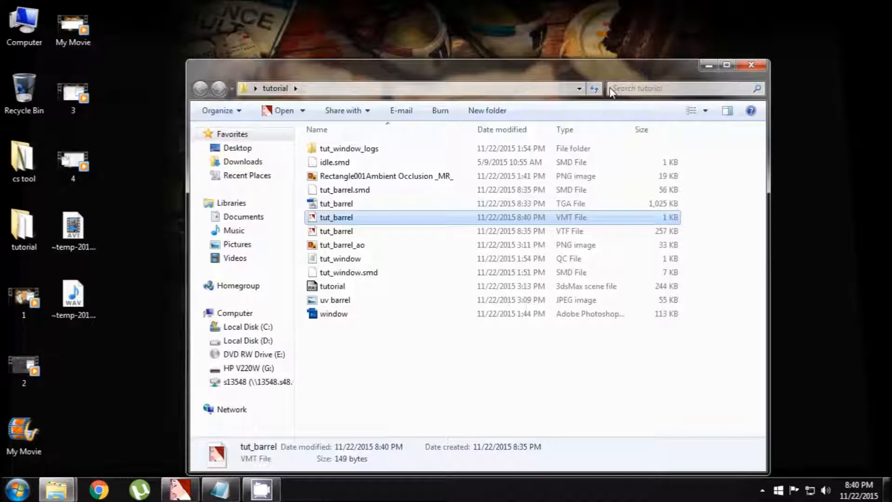
Copy the tut_barrel VMT and VTF files into the game's csgo\materials\models\tutorial folder and close that folder window
ctrl+click(355, 231)
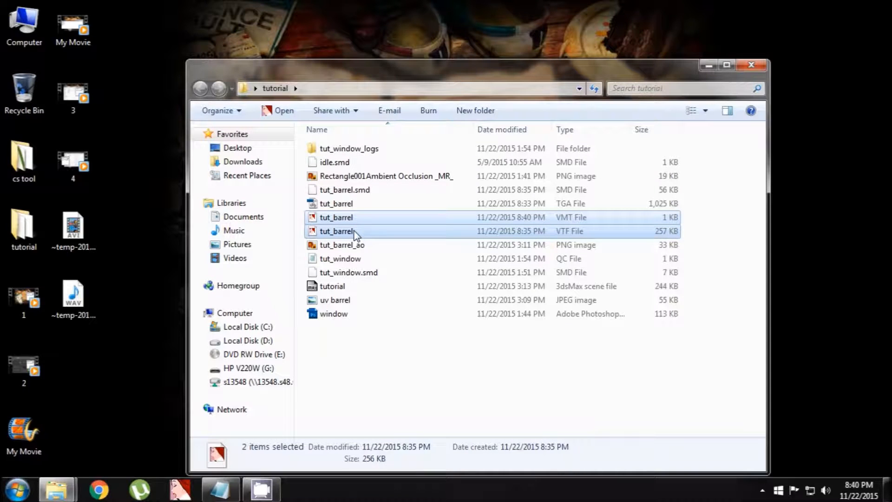
mouse_move(57, 489)
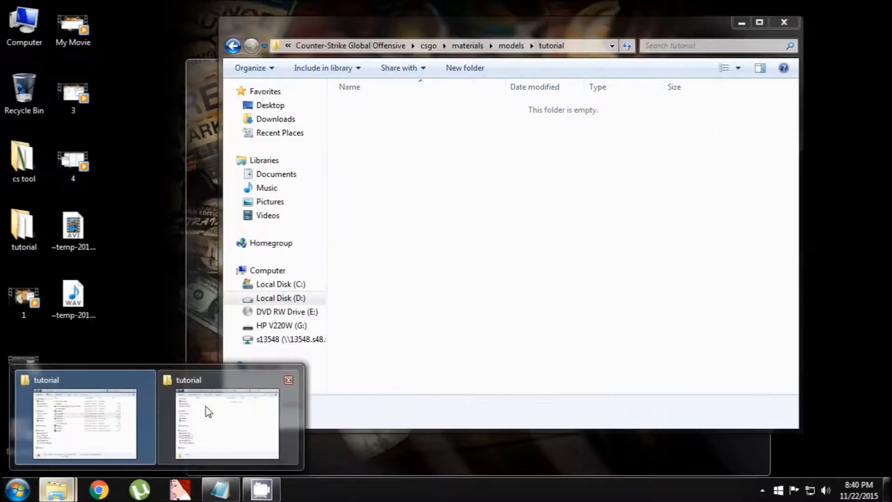
click(206, 406)
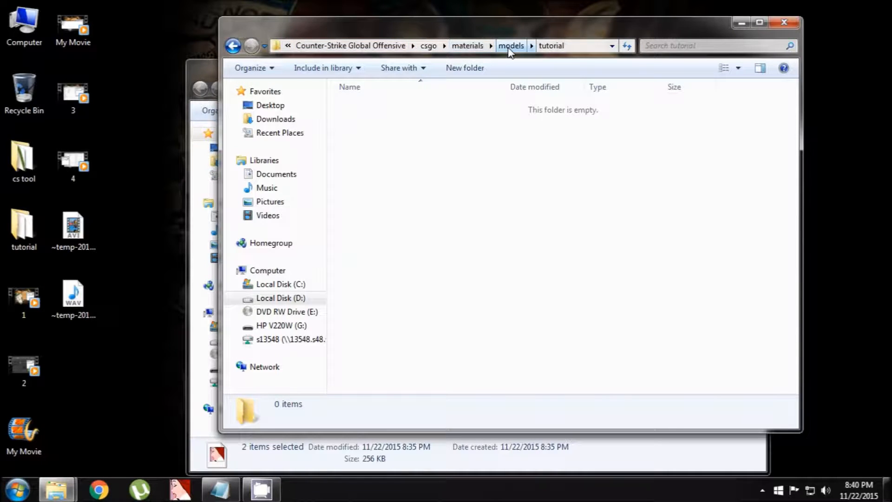
right_click(456, 160)
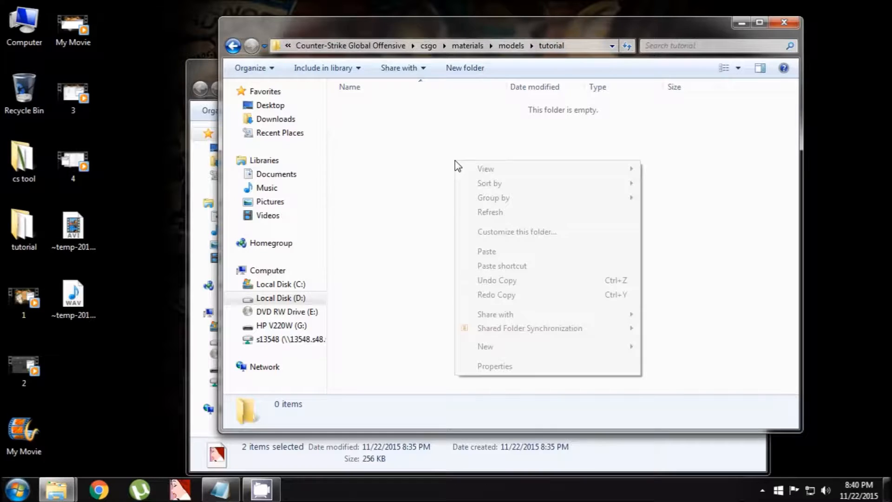
click(487, 252)
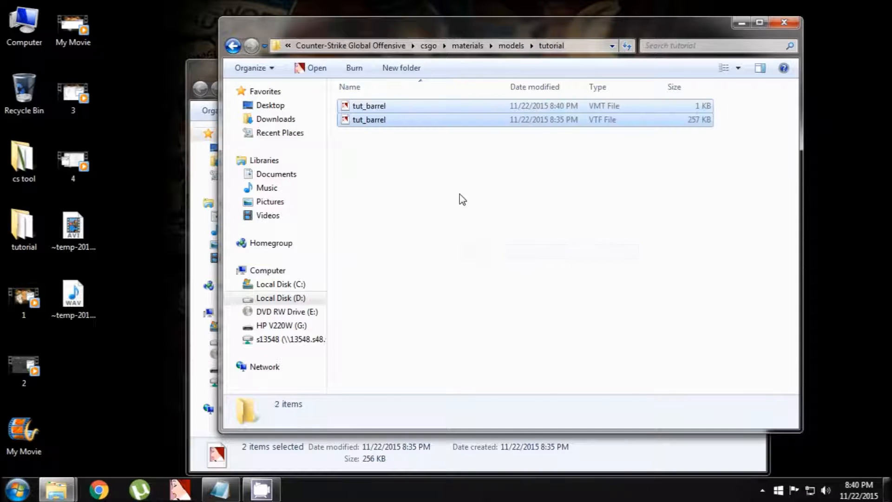
click(384, 220)
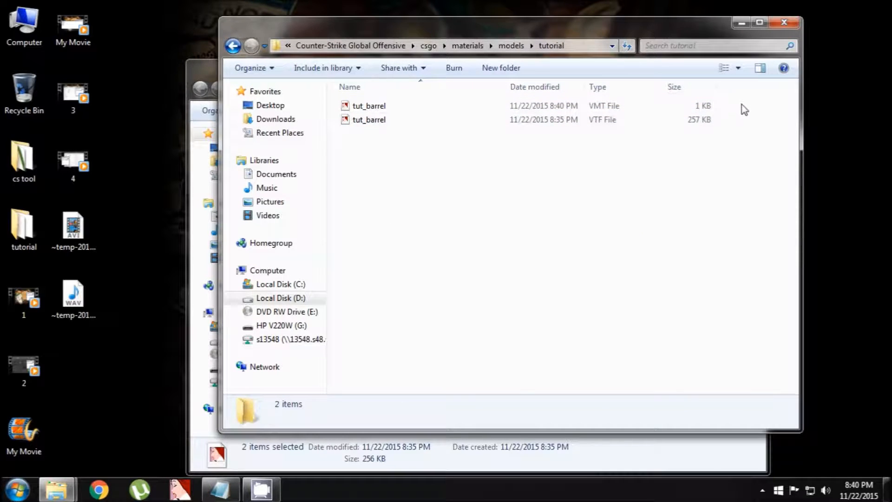
click(776, 25)
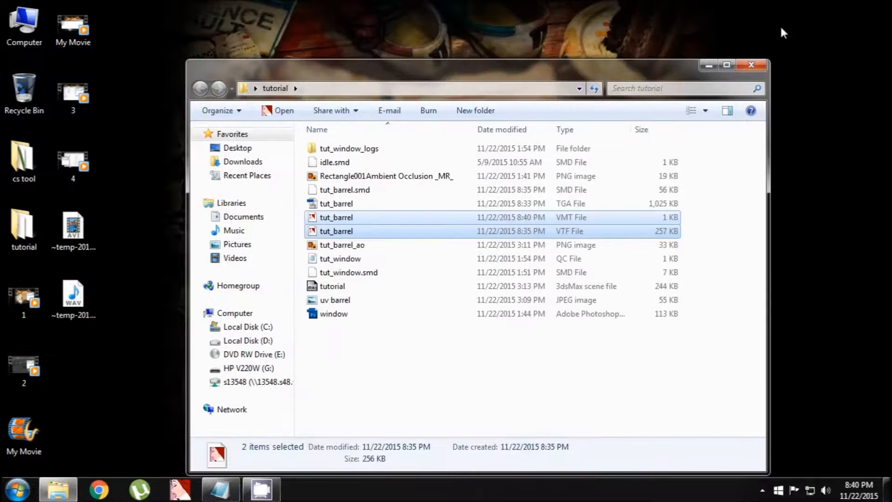
Duplicate the tut_window QC file in the desktop tutorial folder and rename the copy tut_barrel
click(462, 392)
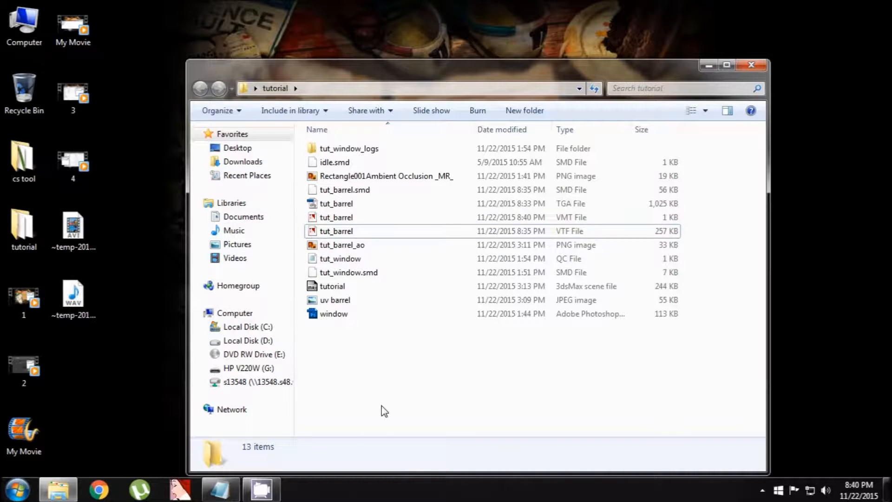
click(331, 260)
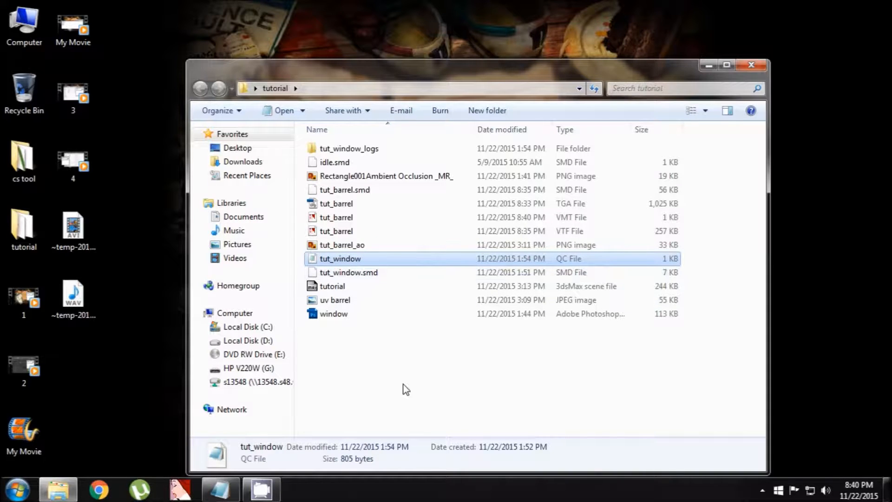
key(ctrl+c)
key(ctrl+v)
key(F2)
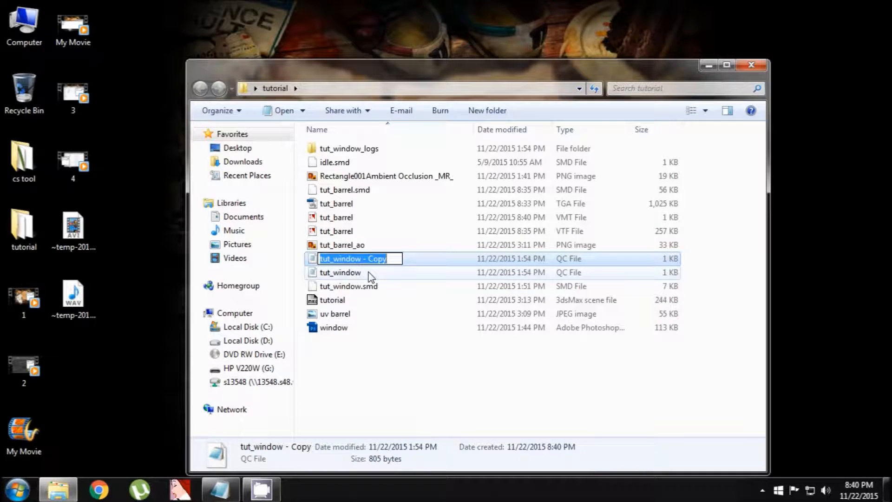
key(End)
key(BackSpace)
key(BackSpace)
key(BackSpace)
key(BackSpace)
key(BackSpace)
key(BackSpace)
key(BackSpace)
key(BackSpace)
key(BackSpace)
key(BackSpace)
key(BackSpace)
key(BackSpace)
key(BackSpace)
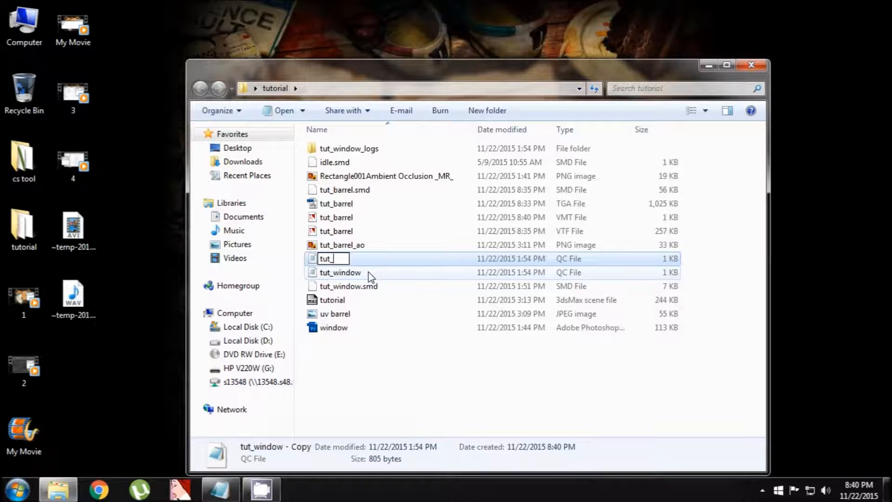
text(barrel)
click(402, 354)
Open the tut_barrel QC file in Notepad and change the $modelname path to tutorial\tut_barrel.mdl
double_click(353, 191)
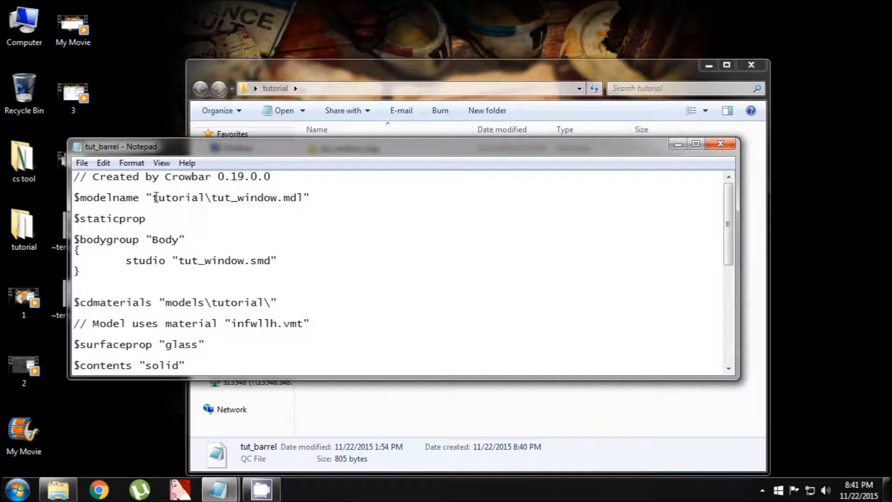
drag(154, 199, 295, 206)
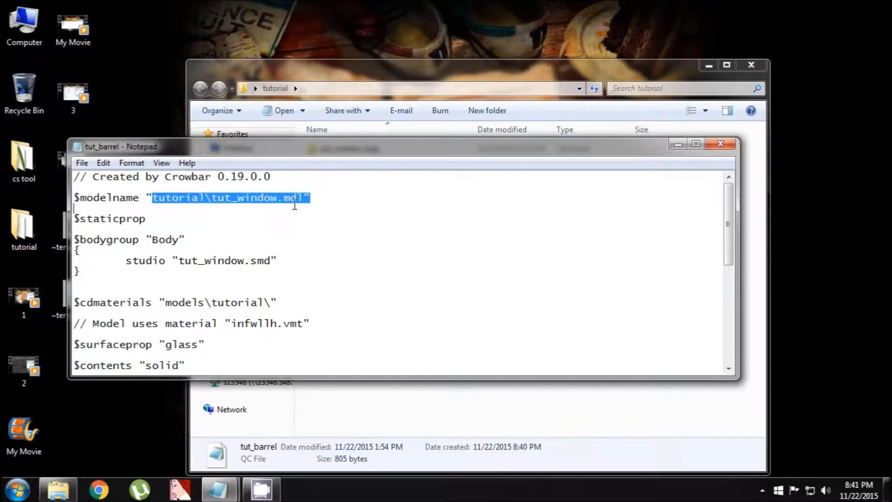
click(218, 198)
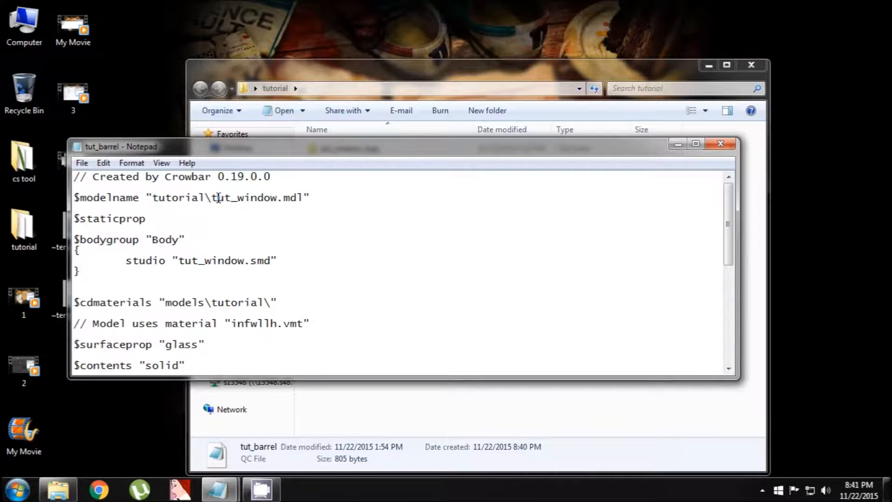
drag(217, 198, 241, 196)
click(258, 198)
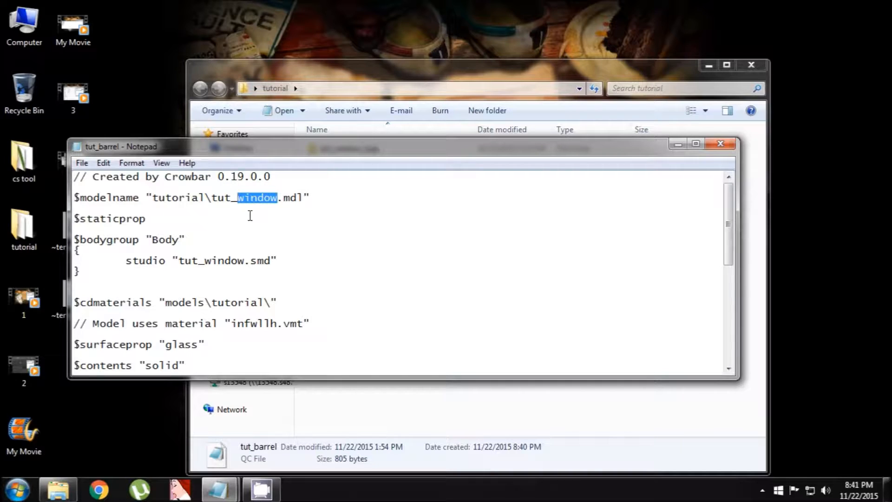
text(barrelk)
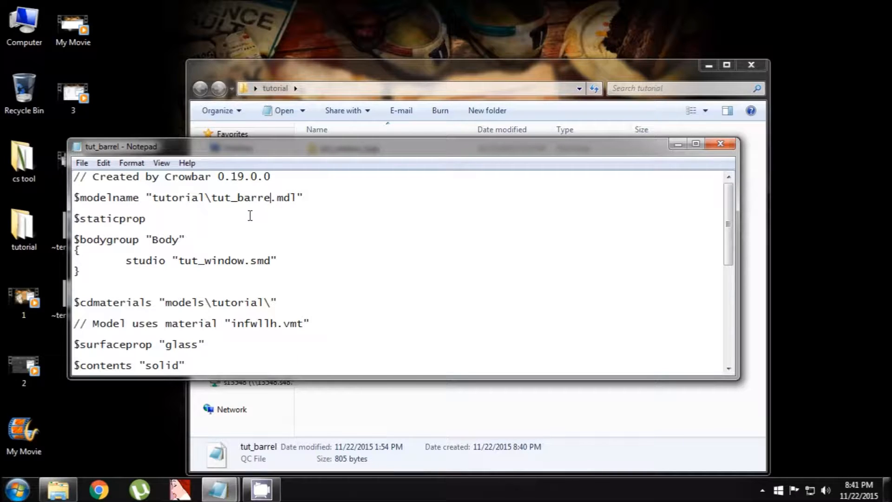
key(BackSpace)
Set the studio mesh in the Body bodygroup to tut_barrel.smd and check the $cdmaterials path
drag(142, 218, 86, 219)
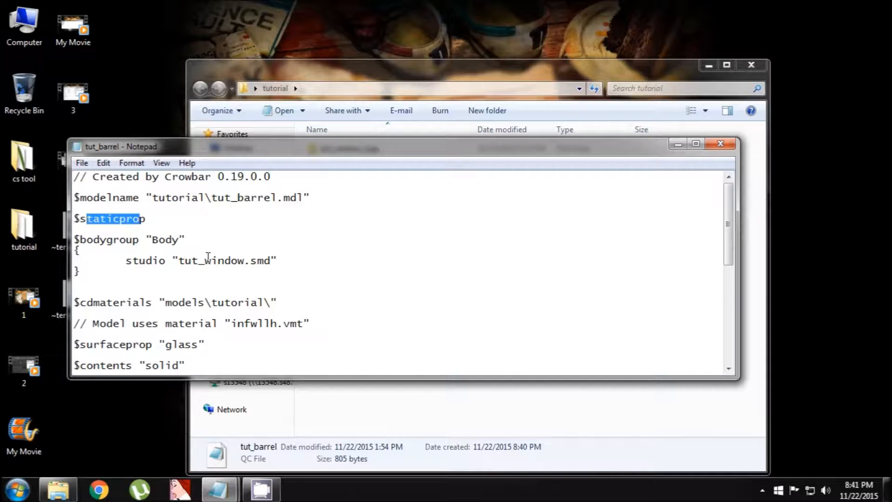
drag(205, 260, 245, 260)
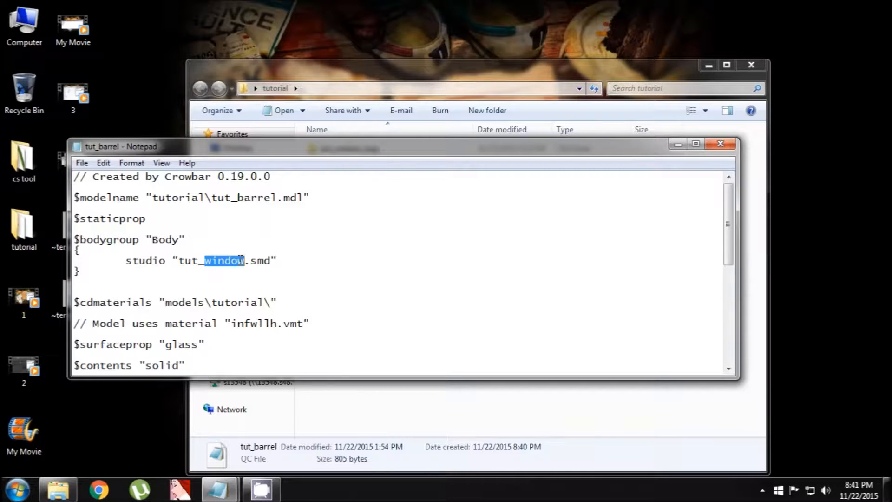
text(barrel)
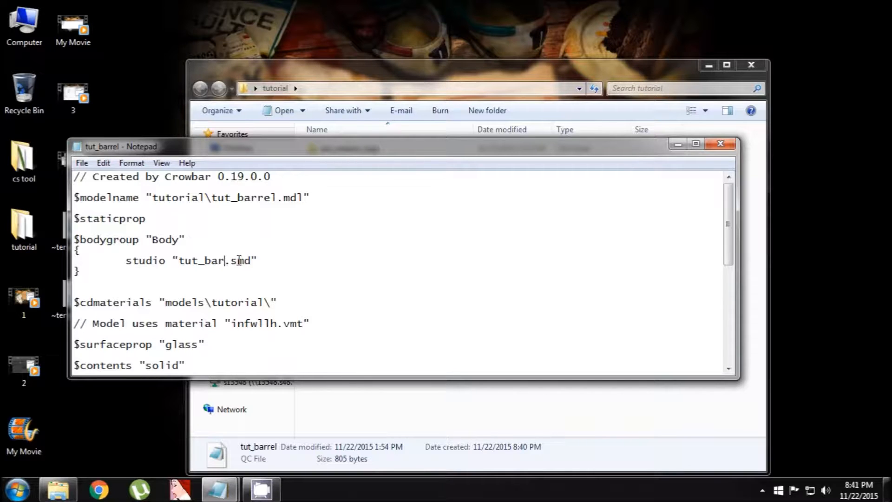
scroll(234, 261, down, 1)
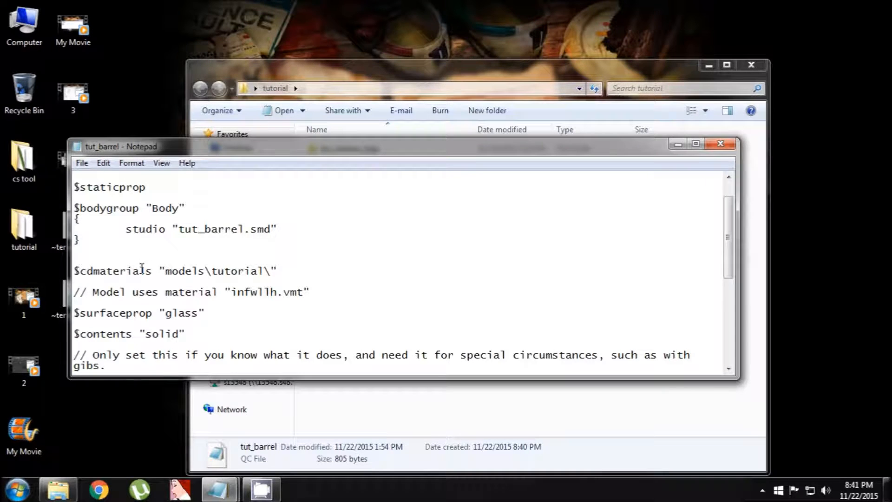
drag(167, 271, 270, 271)
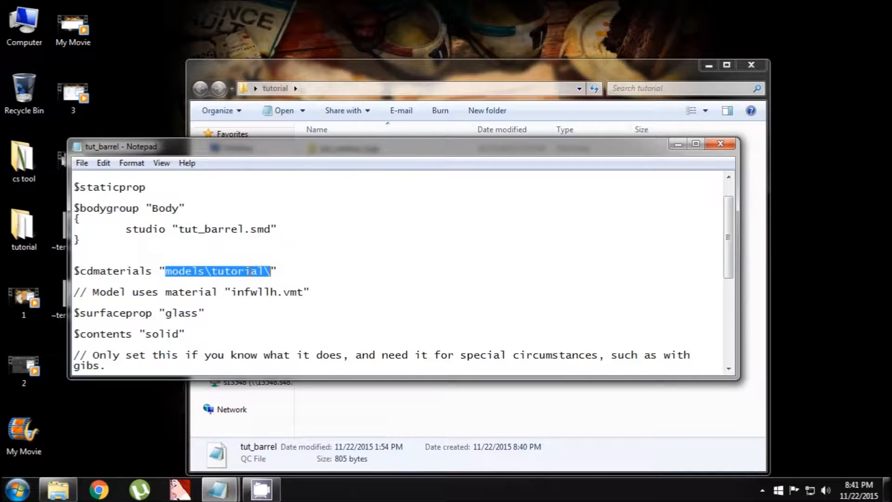
drag(172, 270, 261, 282)
scroll(258, 283, down, 1)
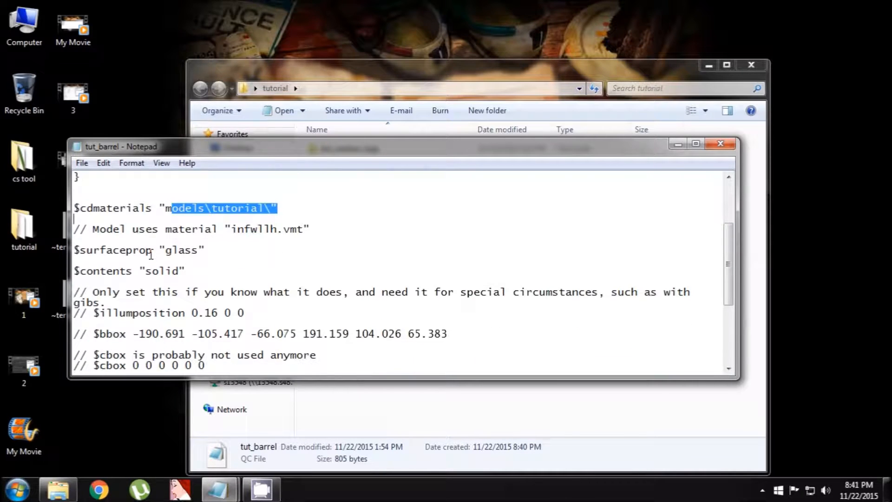
Set the $surfaceprop value in the QC file to wood
scroll(149, 254, down, 2)
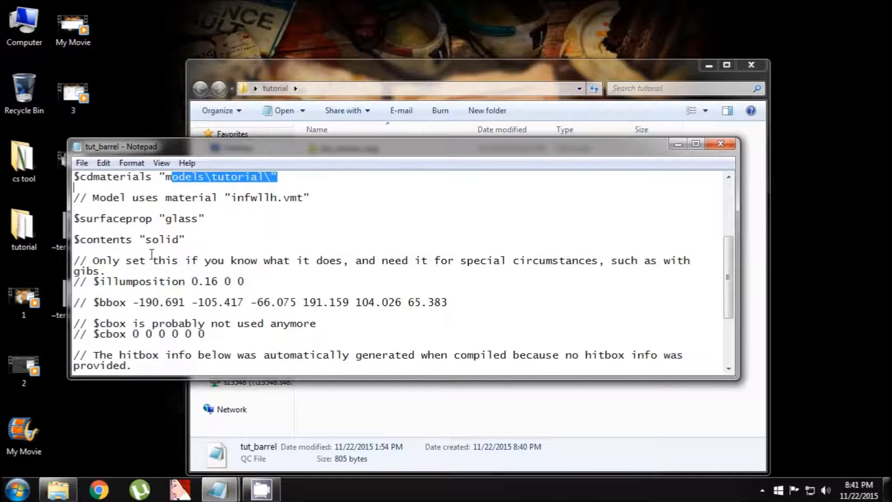
click(75, 220)
drag(75, 219, 203, 219)
click(200, 218)
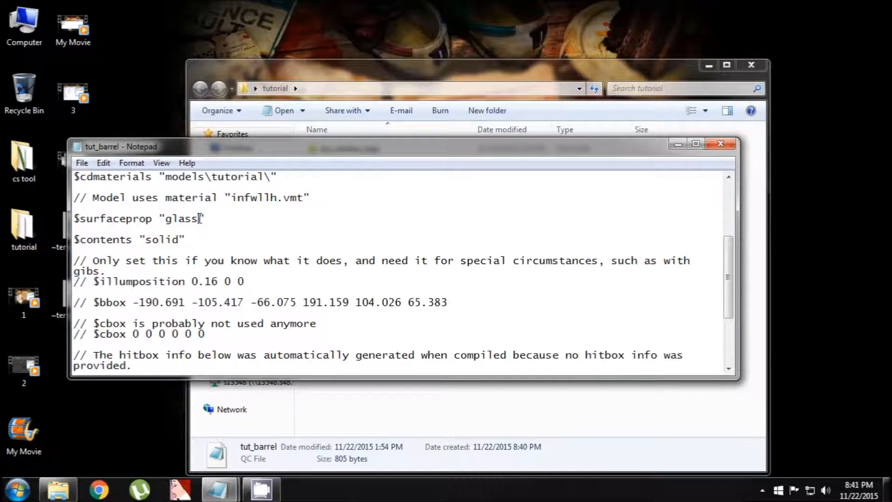
key(BackSpace)
key(BackSpace)
key(BackSpace)
key(BackSpace)
key(BackSpace)
text(wood)
scroll(204, 223, down, 1)
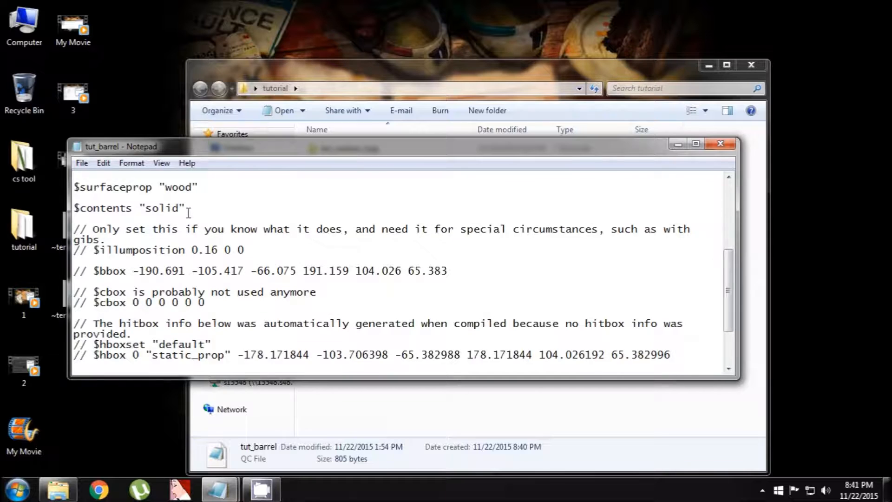
Review the rest of the QC script, close it and save the changes to tut_barrel.qc
scroll(194, 232, down, 2)
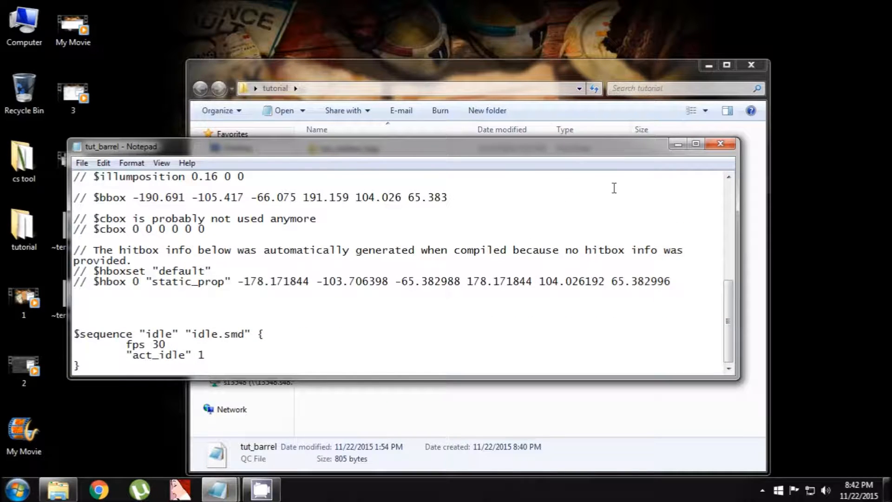
key(ctrl+a)
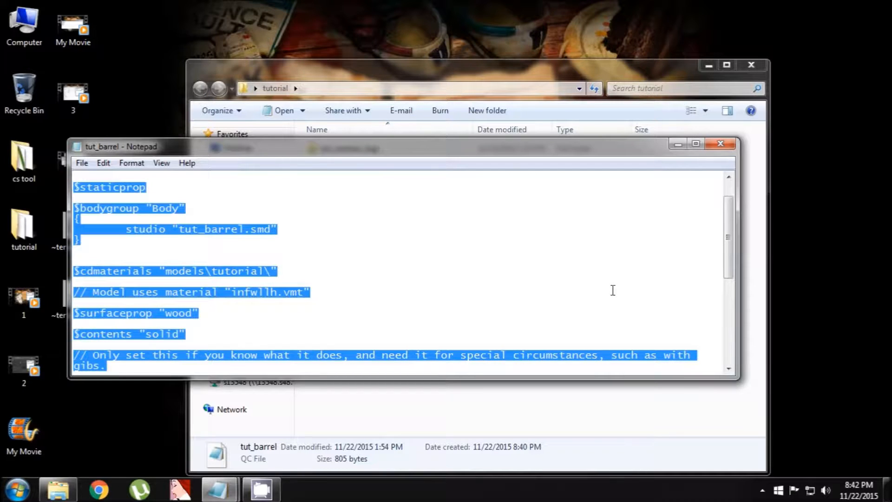
scroll(613, 290, up, 1)
click(730, 146)
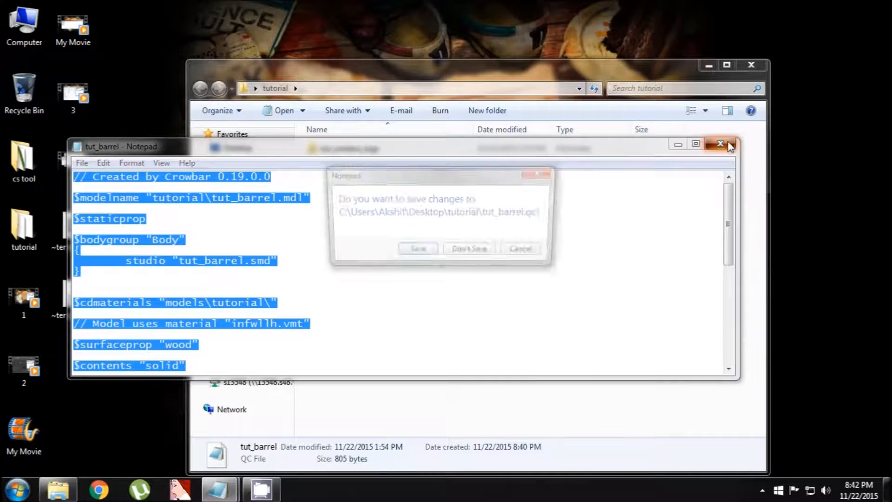
click(416, 252)
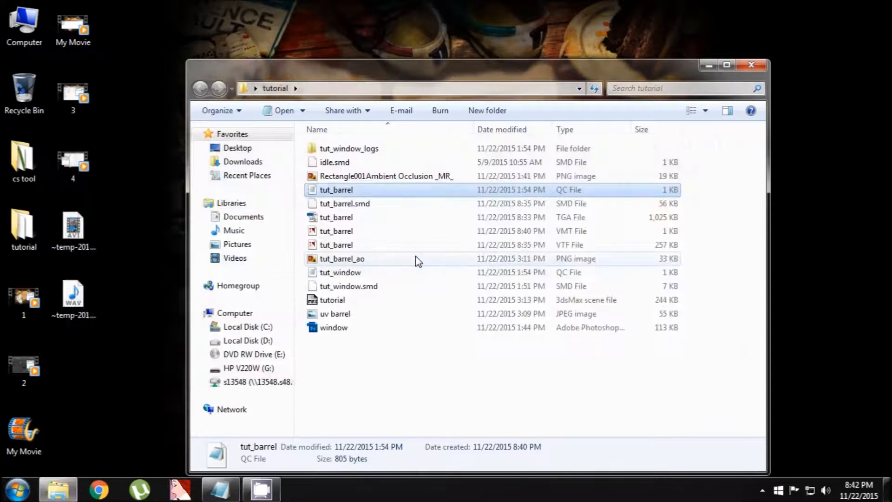
Launch Crowbar from the cs tool folder and bring up its model compiler settings
double_click(33, 147)
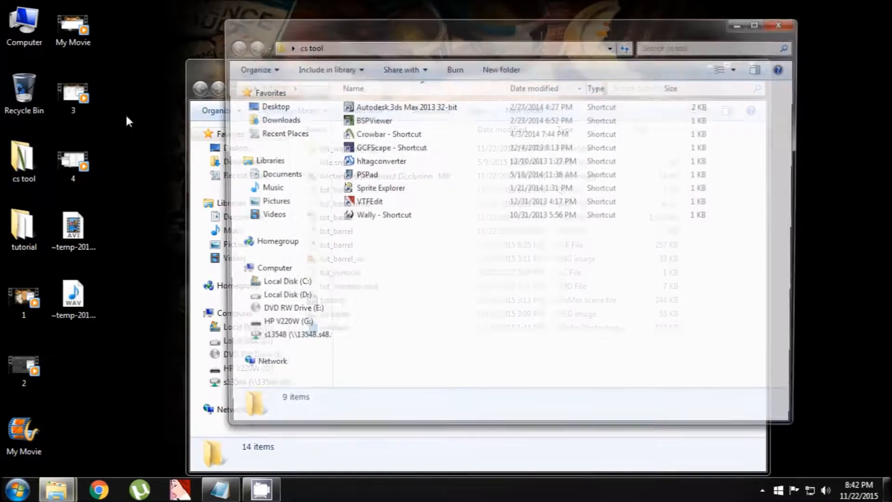
click(379, 134)
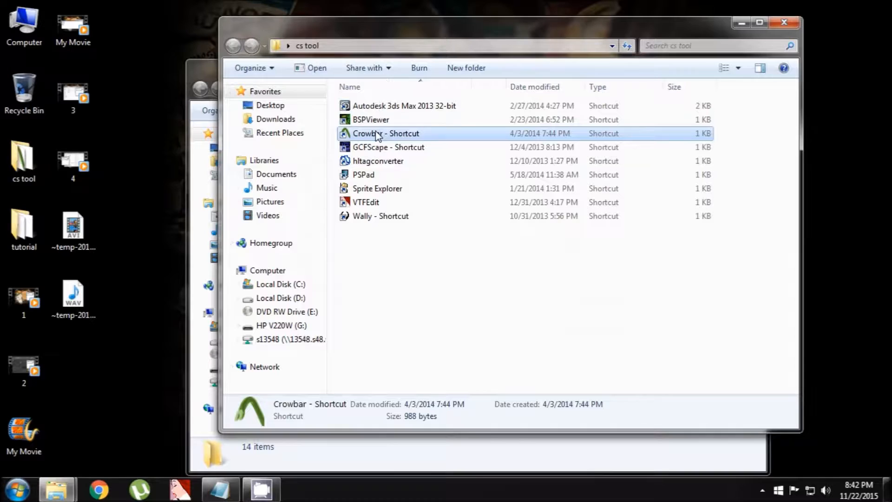
double_click(375, 134)
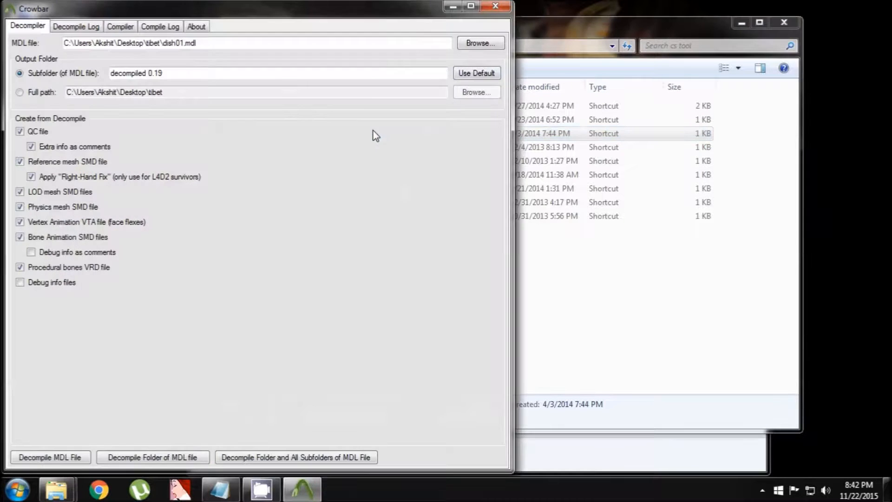
click(122, 26)
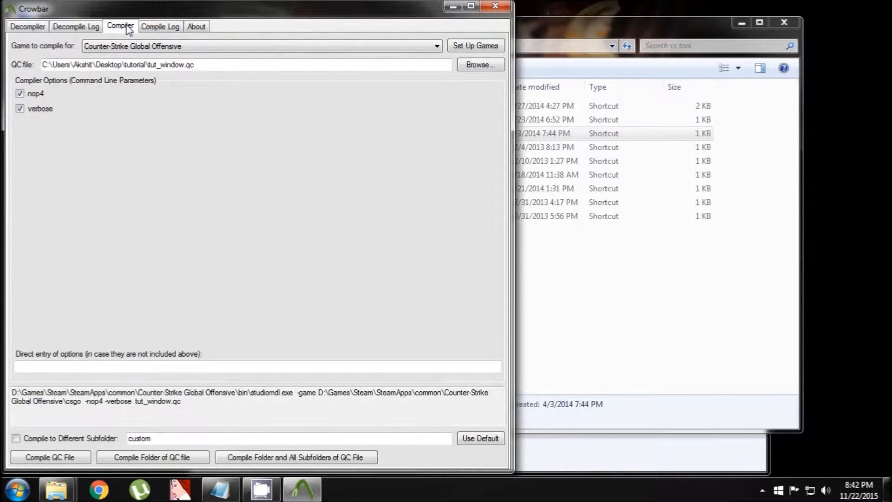
Load tut_barrel.qc from the tutorial folder as the QC file and compile it for Counter-Strike Global Offensive
click(473, 66)
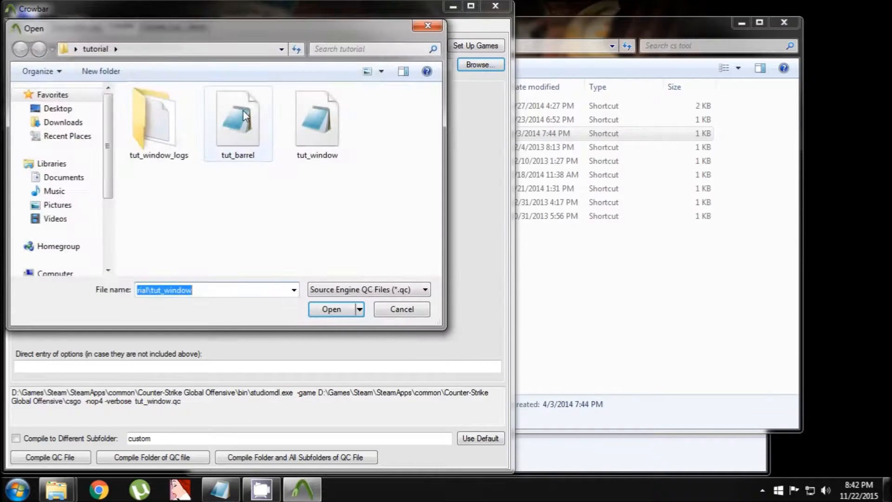
click(240, 139)
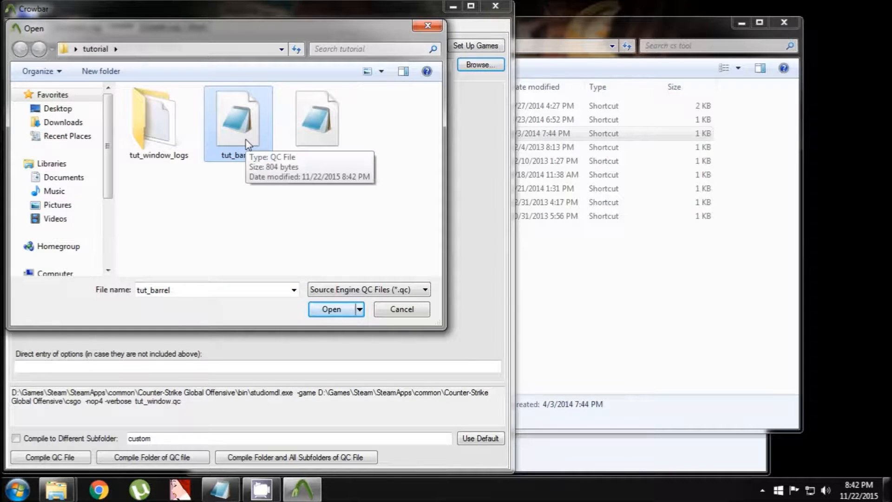
double_click(249, 143)
click(68, 458)
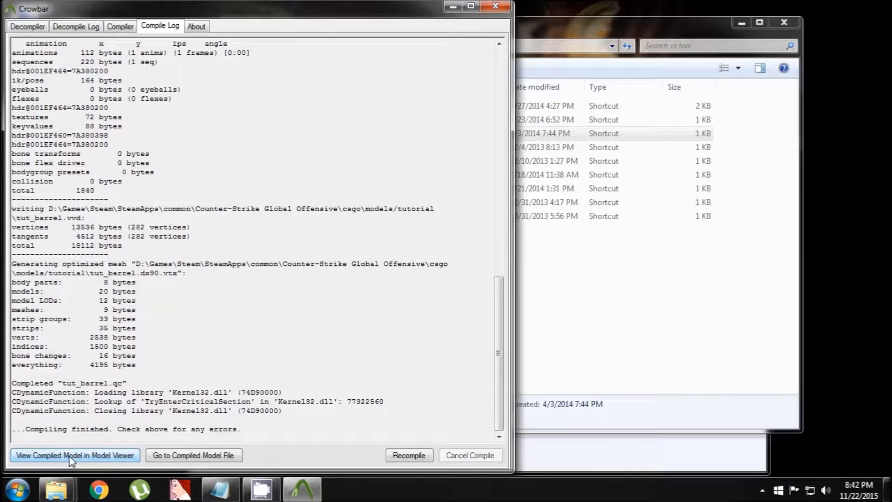
View the compiled barrel in the Model Viewer, inspect its textures from several angles and close the viewer
click(72, 455)
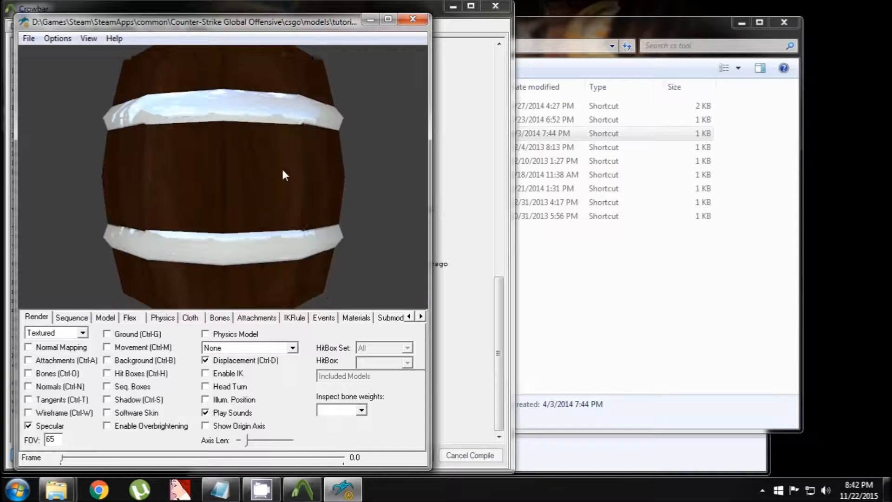
drag(282, 202, 196, 210)
drag(190, 150, 183, 153)
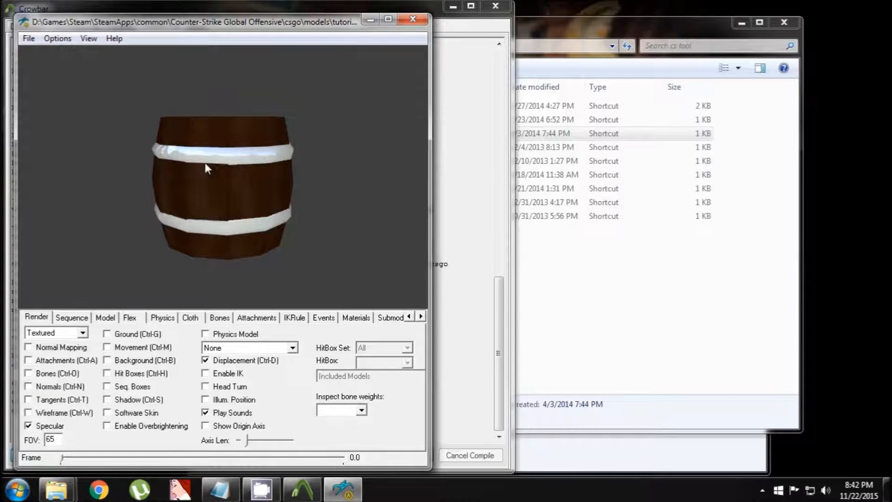
drag(229, 235, 206, 222)
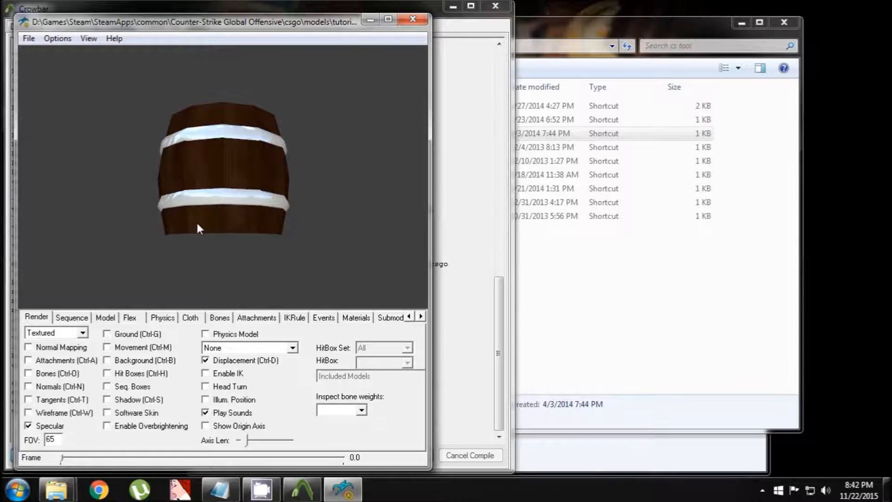
drag(192, 227, 194, 245)
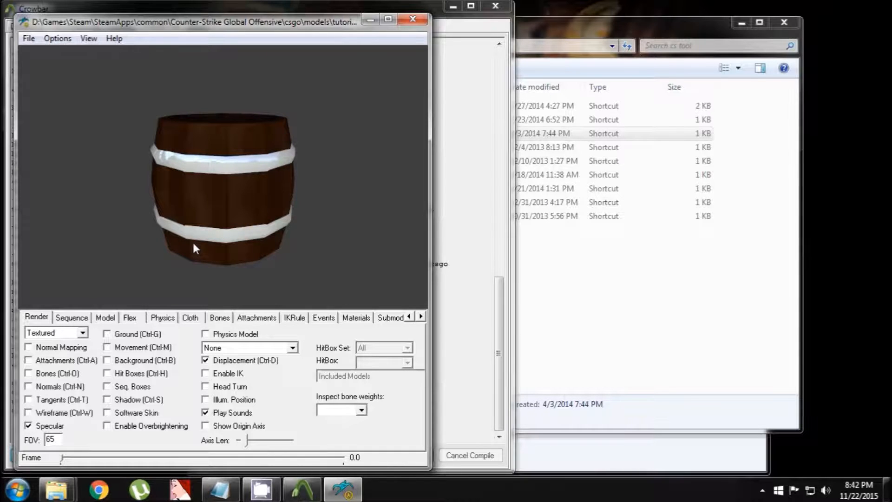
click(414, 18)
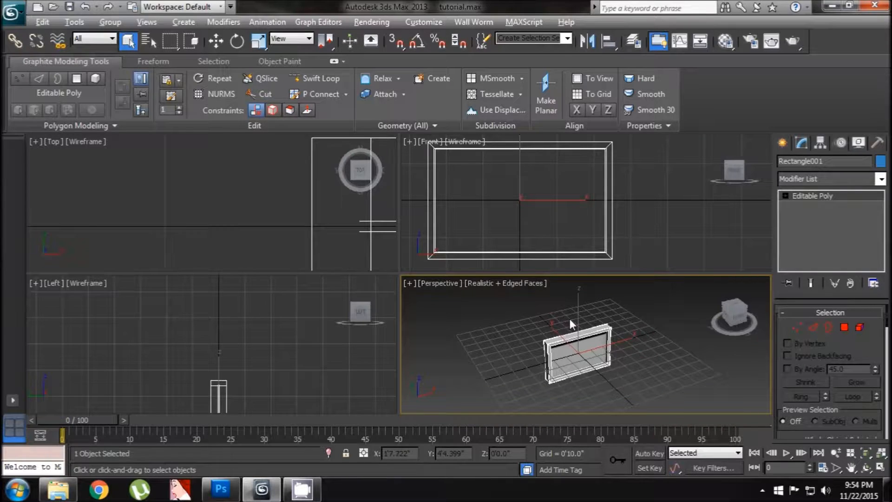
In 3ds Max, select the glass pane polygon inside the window frame and detach it as a separate object
mouse_move(570, 319)
alt+middle_down()
mouse_move(557, 291)
mouse_move(580, 349)
mouse_move(568, 328)
alt+middle_up()
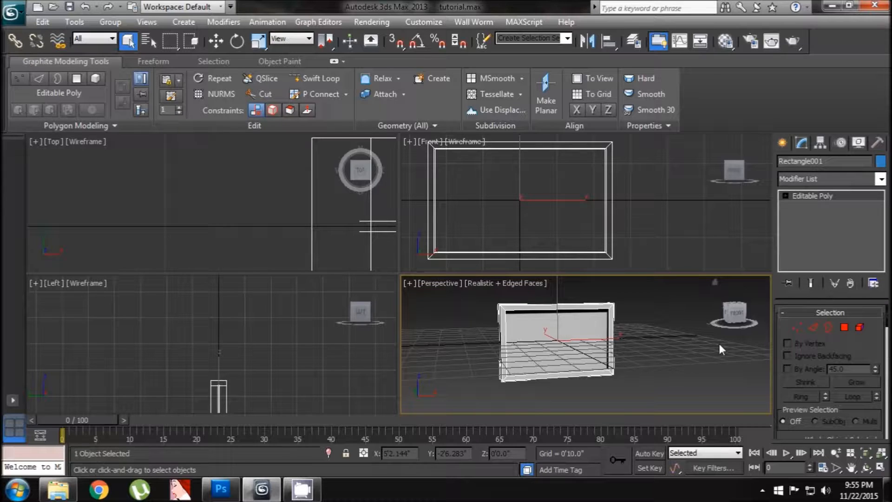
click(845, 328)
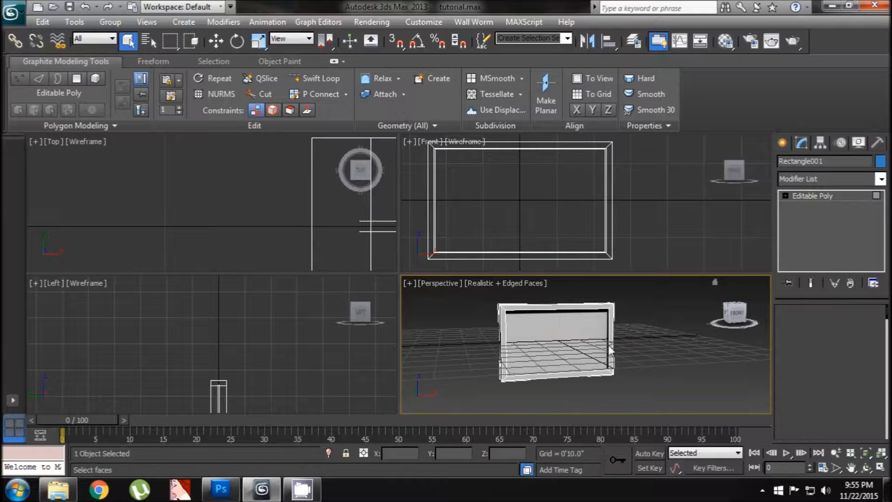
click(560, 326)
alt+middle_drag(561, 326, 694, 362)
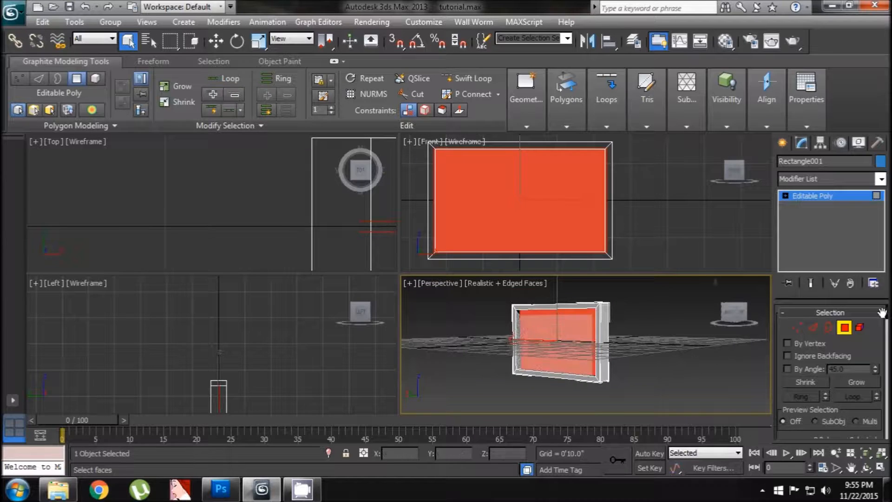
drag(888, 319, 887, 359)
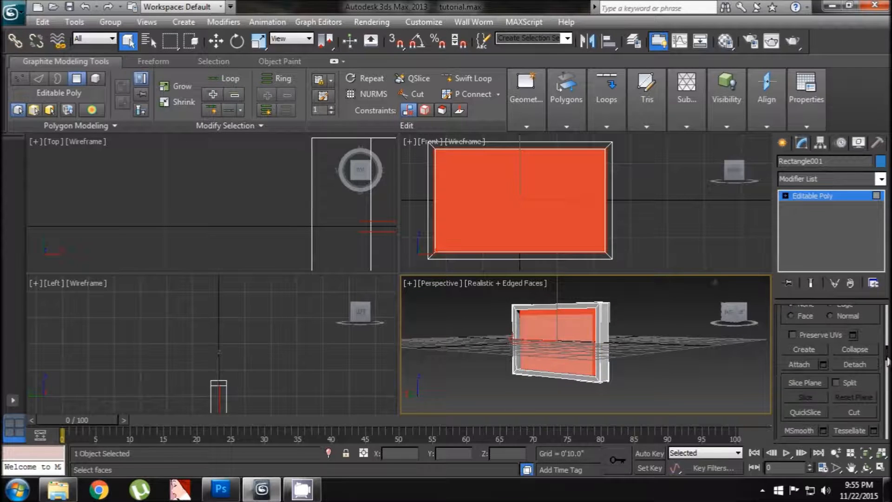
click(857, 366)
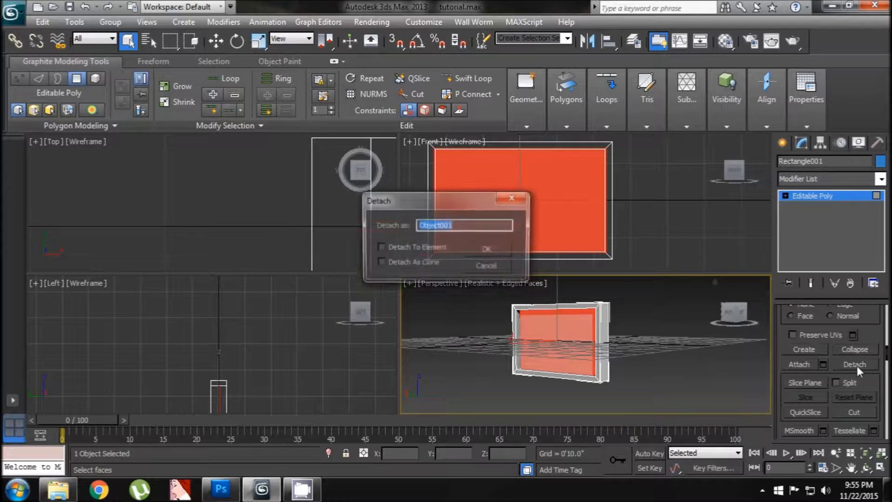
click(493, 250)
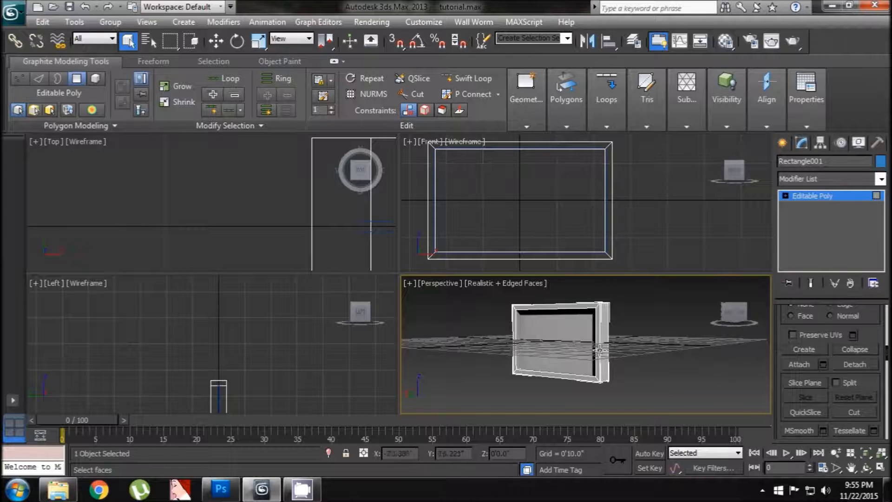
alt+middle_drag(613, 347, 517, 329)
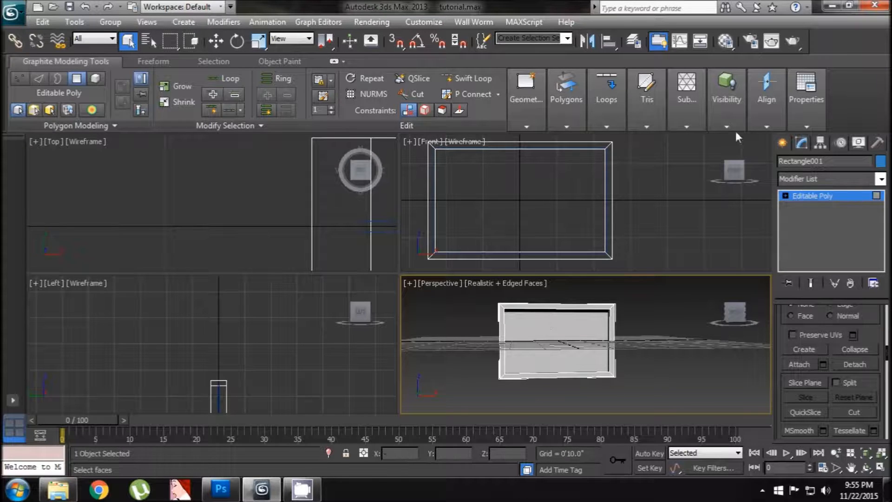
Open win_frame.tga from the tutorial folder in Photoshop and check its colour channels
click(831, 6)
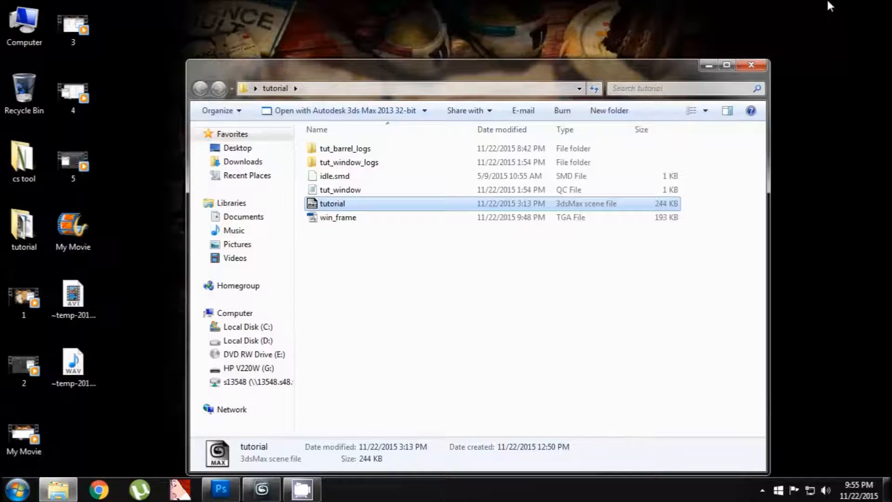
click(363, 251)
double_click(338, 217)
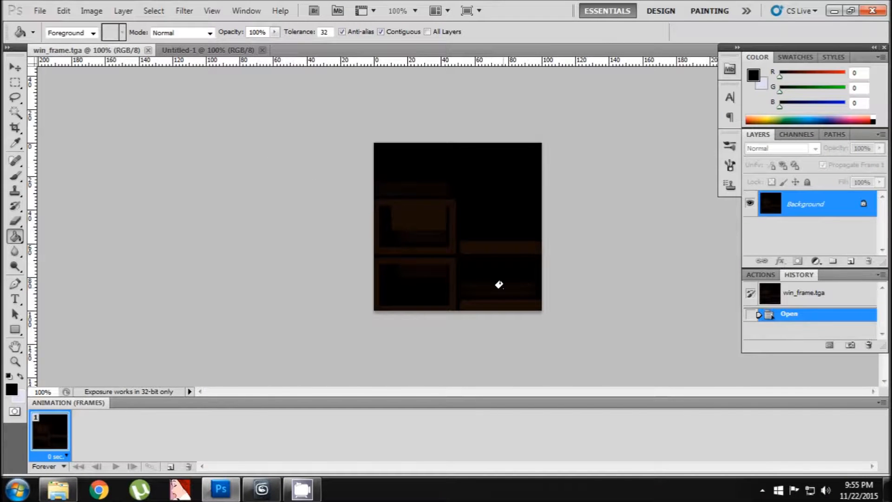
click(796, 134)
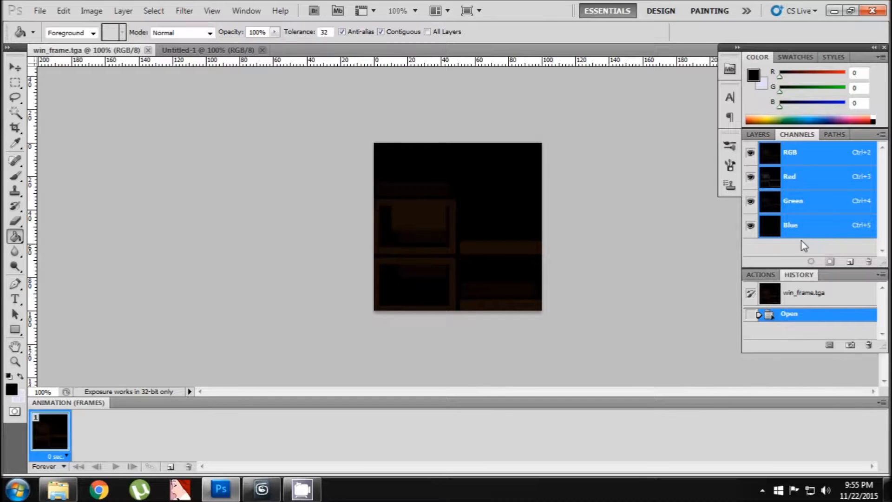
click(759, 135)
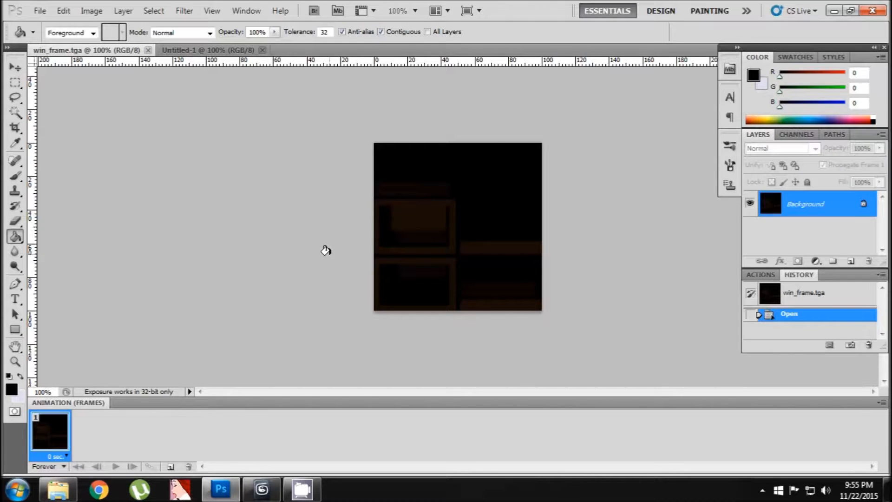
Fill the blank Untitled-1 canvas with light cyan, RGB 203, 245, 243
click(198, 51)
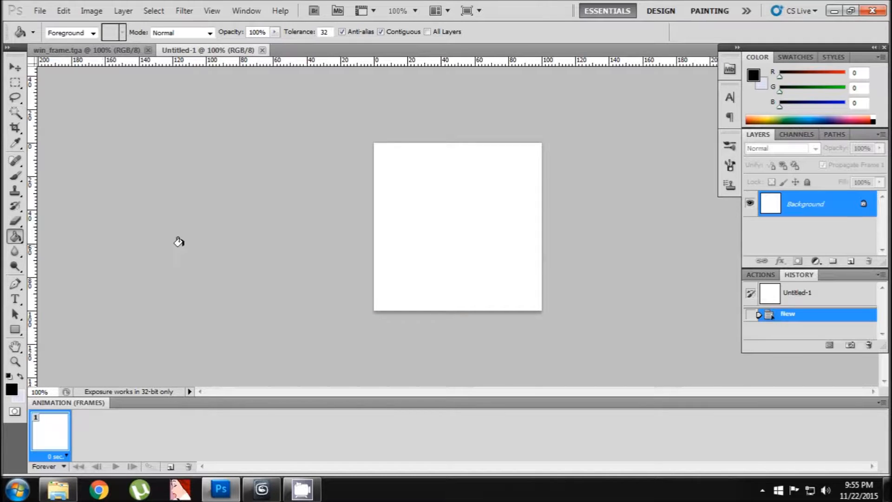
click(11, 389)
click(353, 384)
mouse_move(315, 350)
mouse_down()
mouse_move(212, 310)
mouse_move(191, 311)
mouse_move(201, 306)
mouse_up()
click(474, 291)
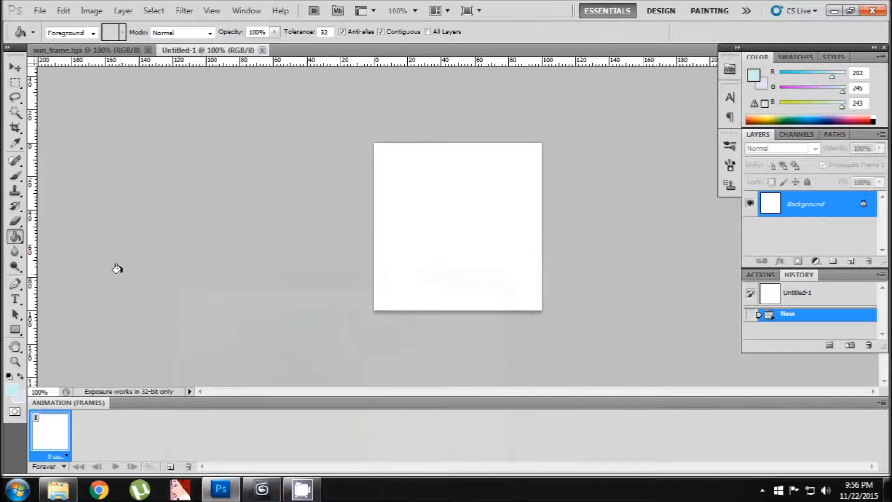
click(528, 203)
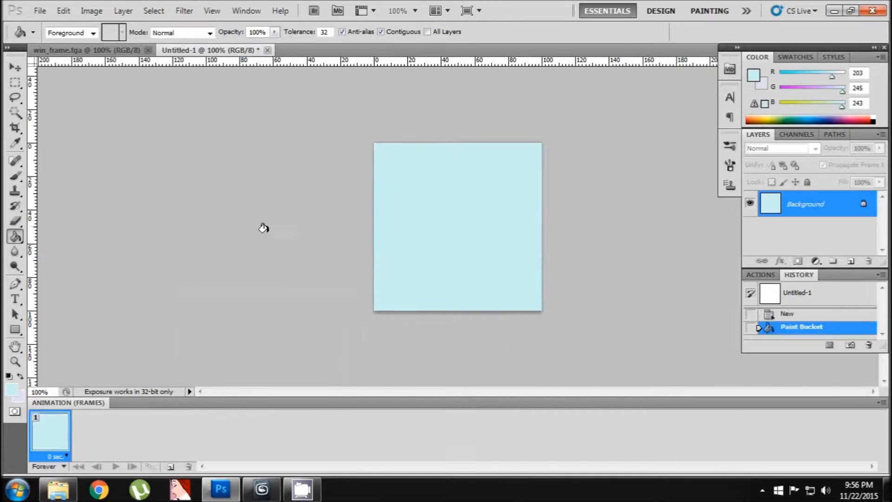
Duplicate the Blue channel of Untitled-1 as a new channel named alpha
click(798, 134)
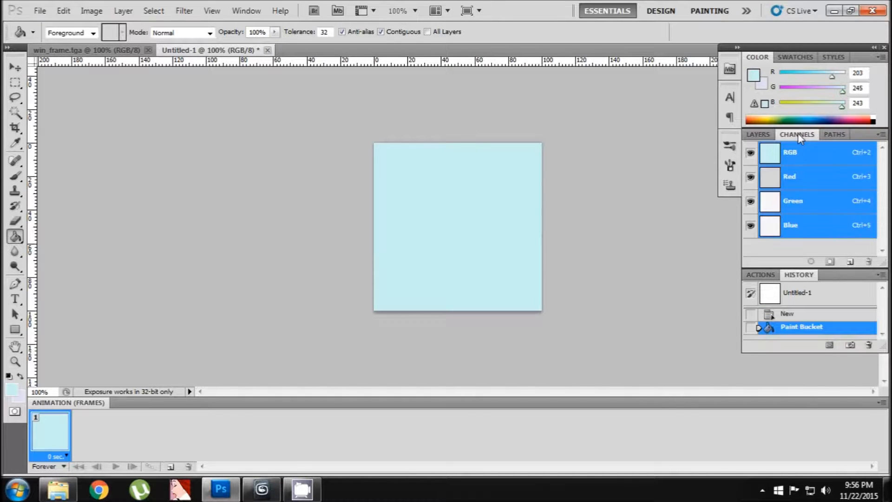
click(795, 227)
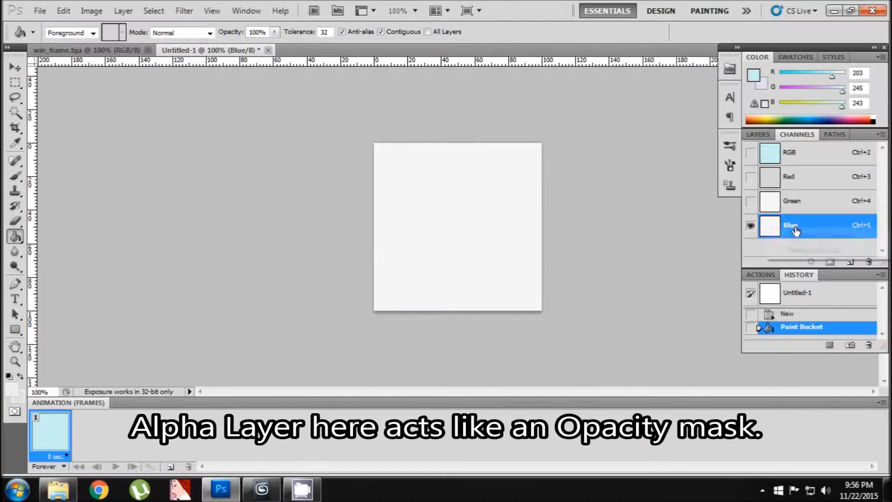
right_click(795, 227)
click(796, 236)
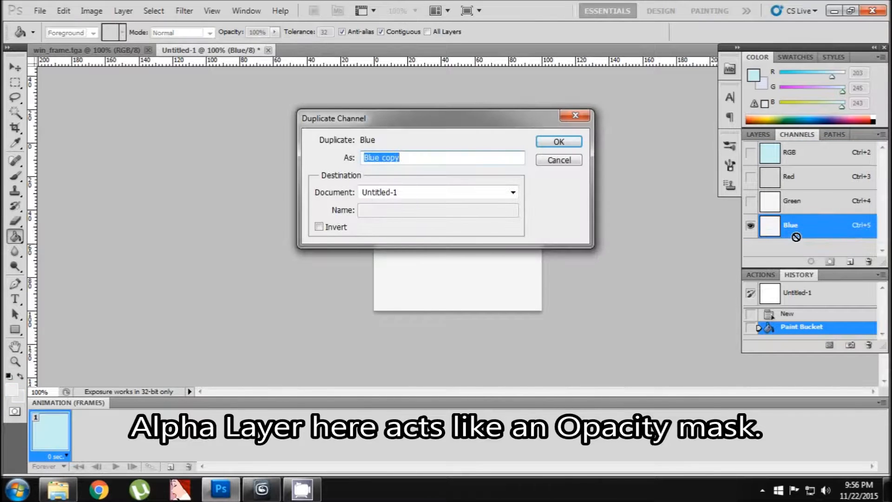
text(alpha)
click(576, 141)
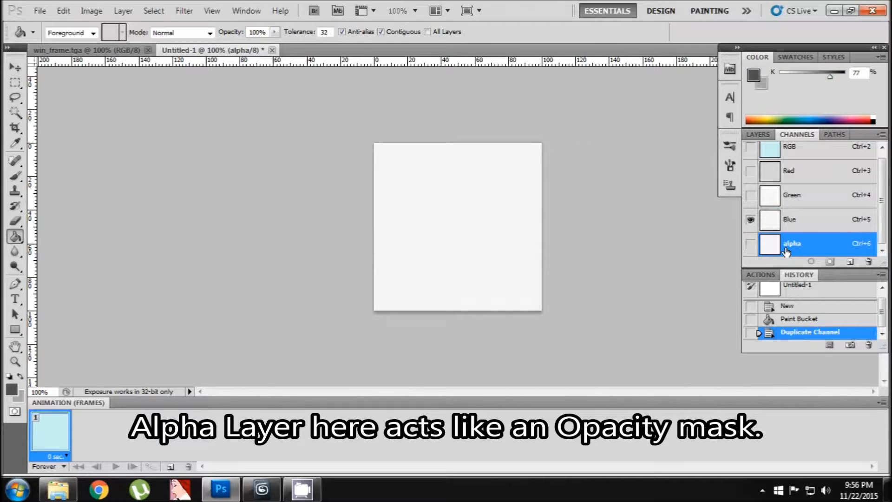
Show only the alpha channel, fill it with dark grey RGB 65, 65, 65, and return to the RGB composite
click(751, 243)
click(752, 219)
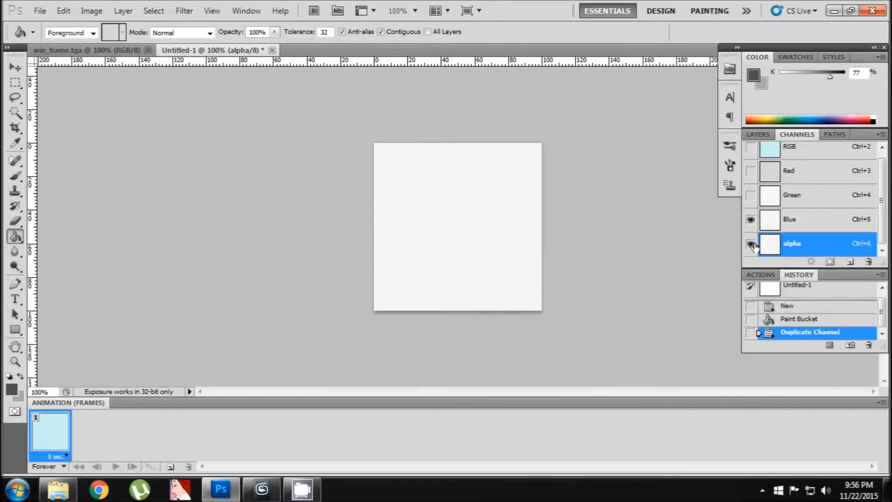
key(x)
key(x)
click(12, 390)
mouse_move(184, 415)
mouse_down()
mouse_move(163, 454)
mouse_move(137, 337)
mouse_move(139, 425)
mouse_move(151, 437)
mouse_move(169, 423)
mouse_up()
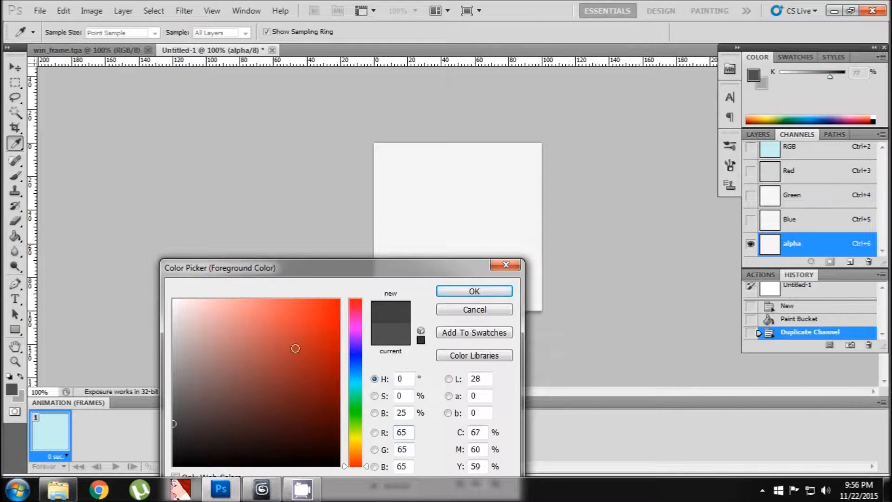
click(454, 291)
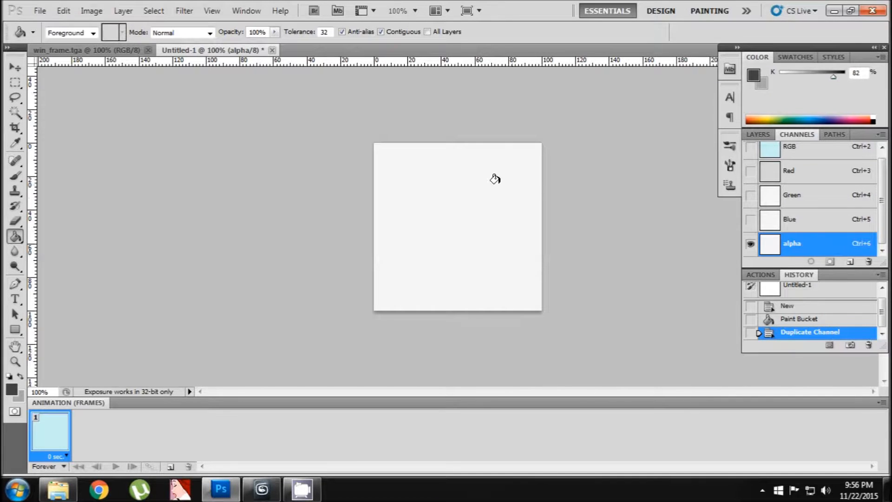
click(430, 185)
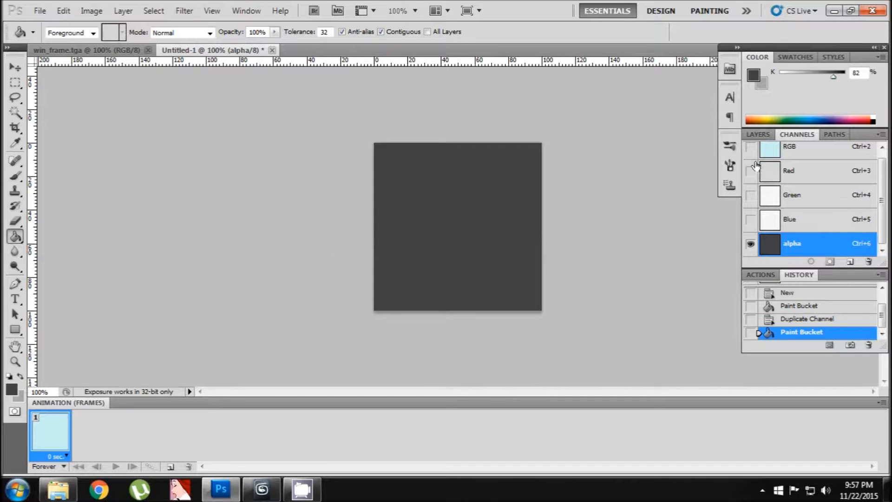
click(775, 149)
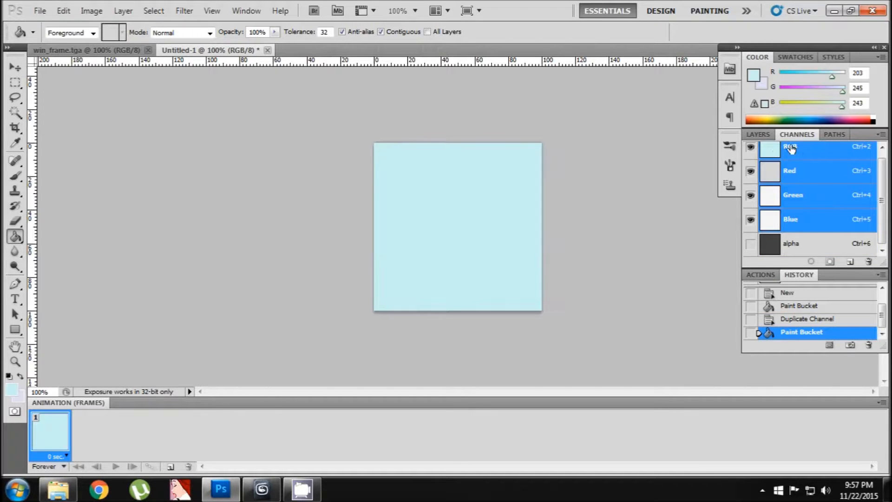
Toggle the alpha channel's visibility on and off to inspect its overlay on the cyan background layer
click(758, 134)
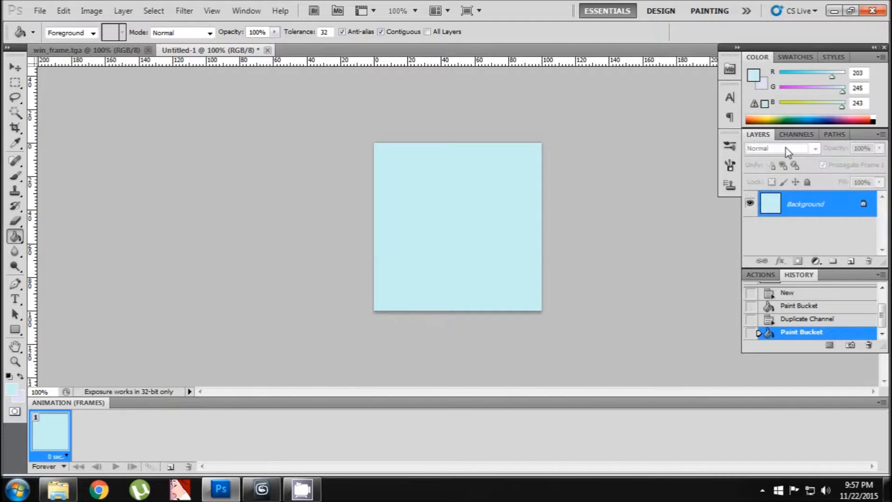
click(797, 134)
click(751, 244)
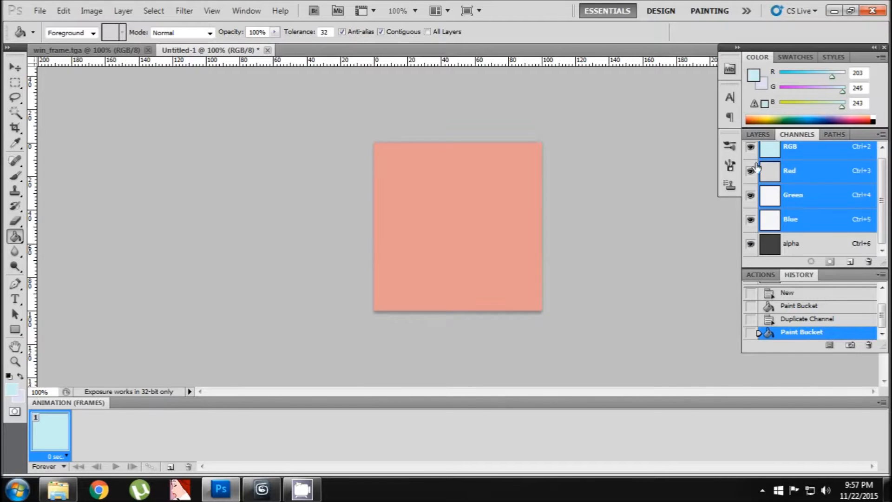
click(758, 134)
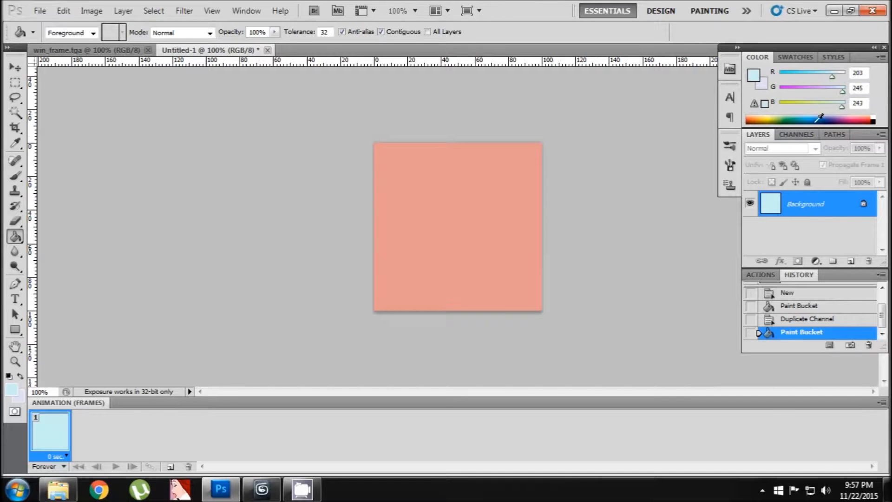
click(796, 134)
click(751, 243)
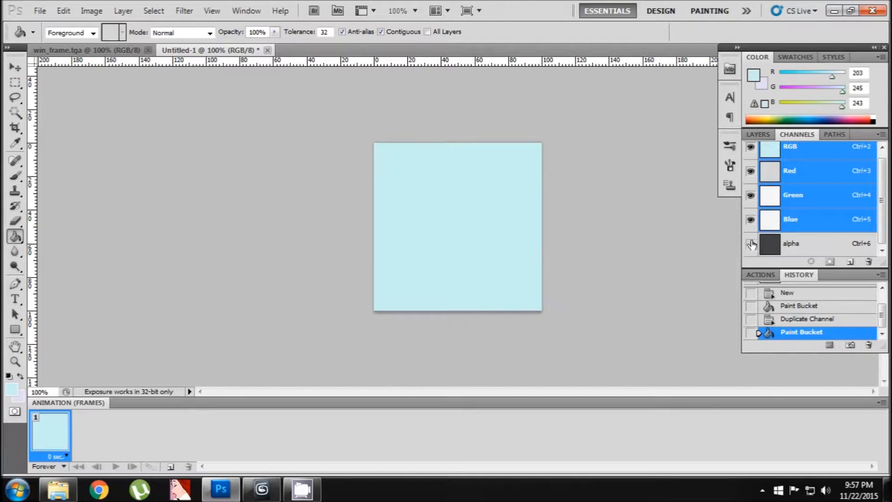
click(759, 135)
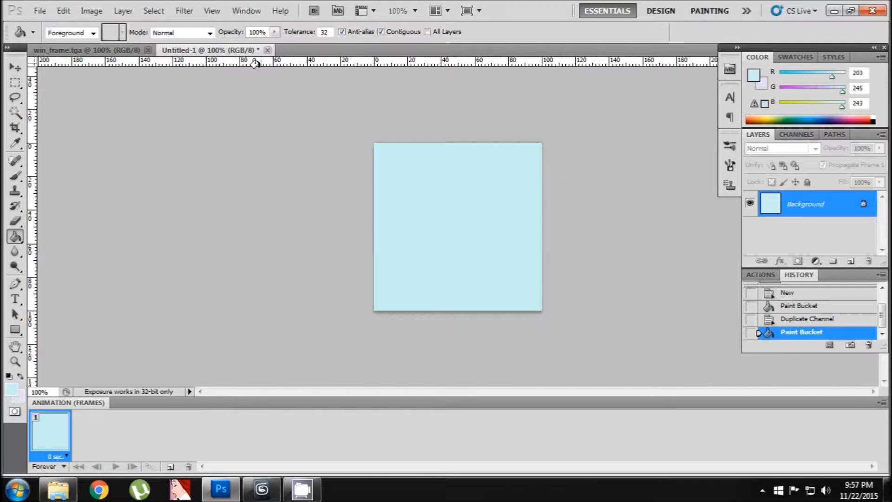
Save the image in the tutorial folder as a Targa file named win_pane with alpha channels at 32 bits/pixel
click(40, 10)
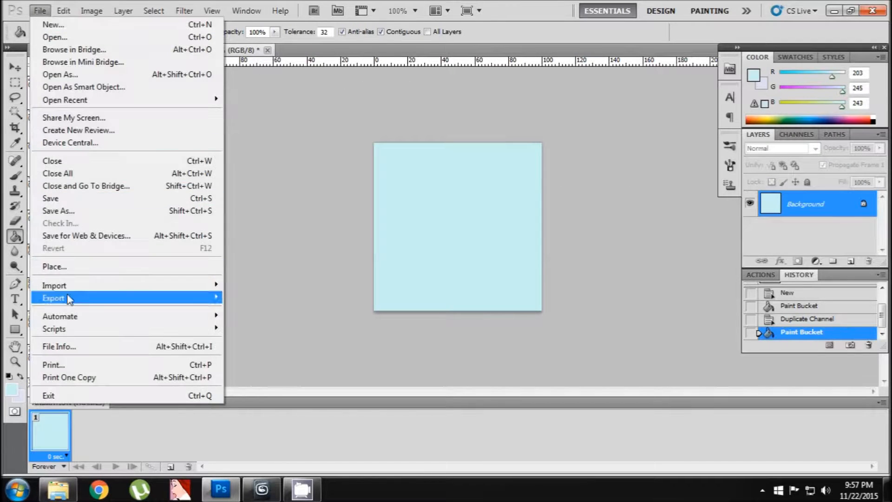
click(58, 210)
click(443, 280)
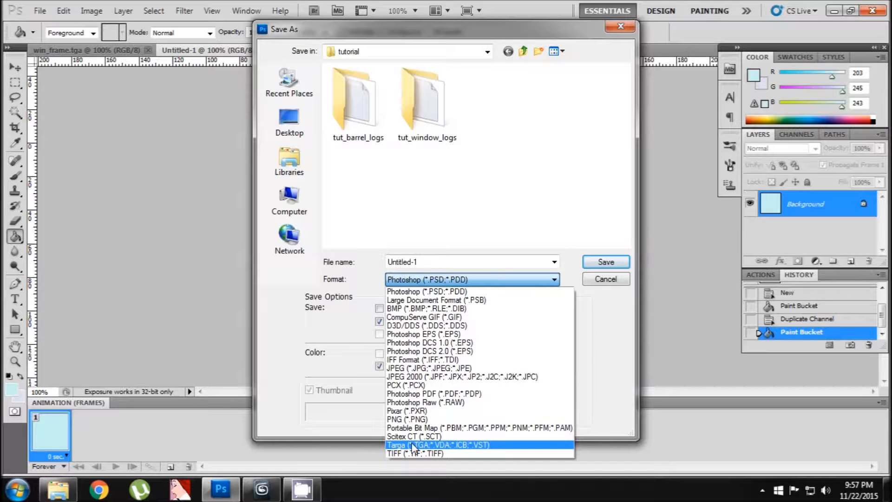
click(414, 446)
double_click(437, 263)
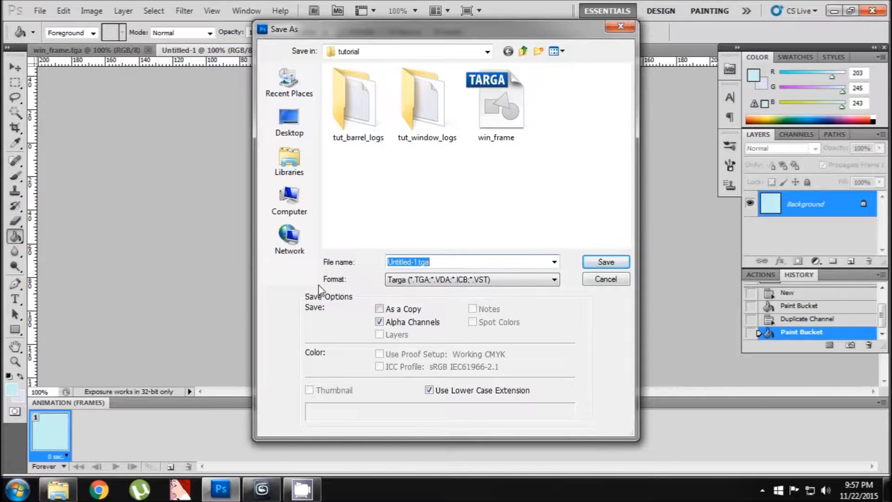
text(wi)
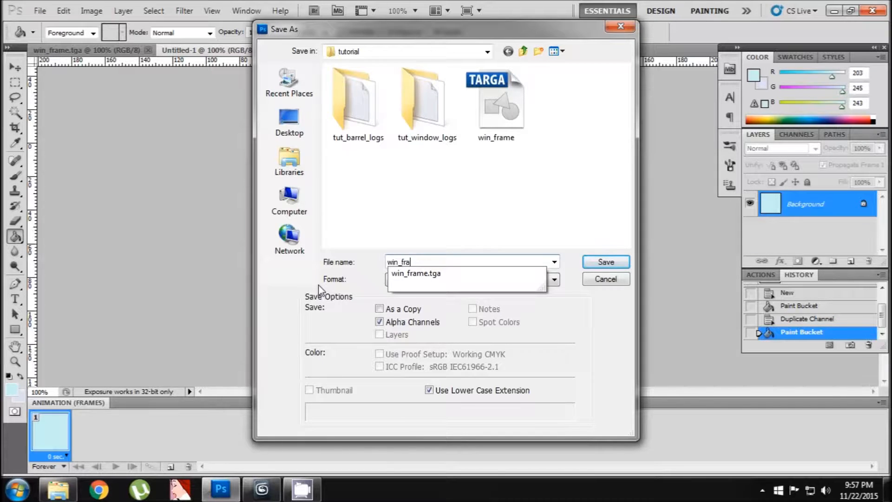
text(n_pane)
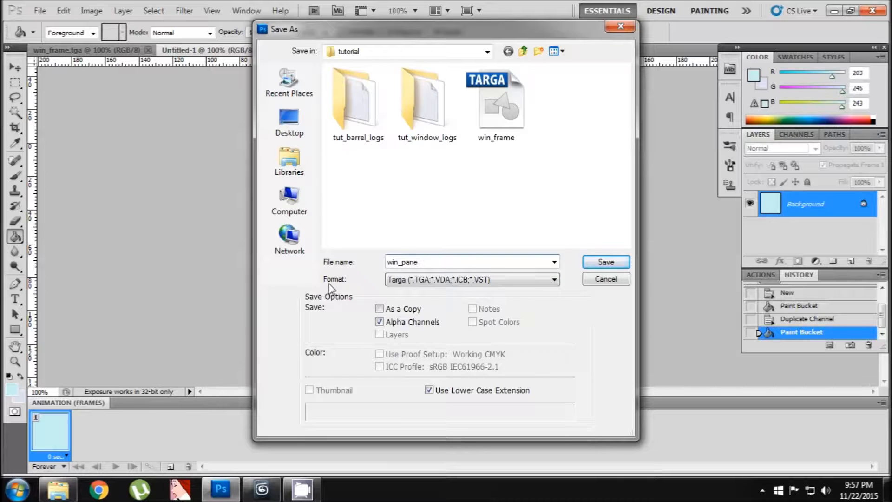
click(588, 262)
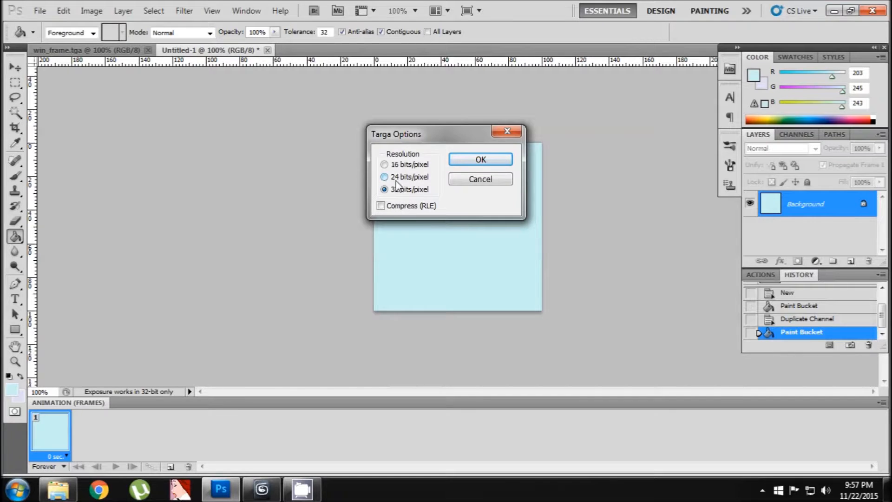
click(476, 164)
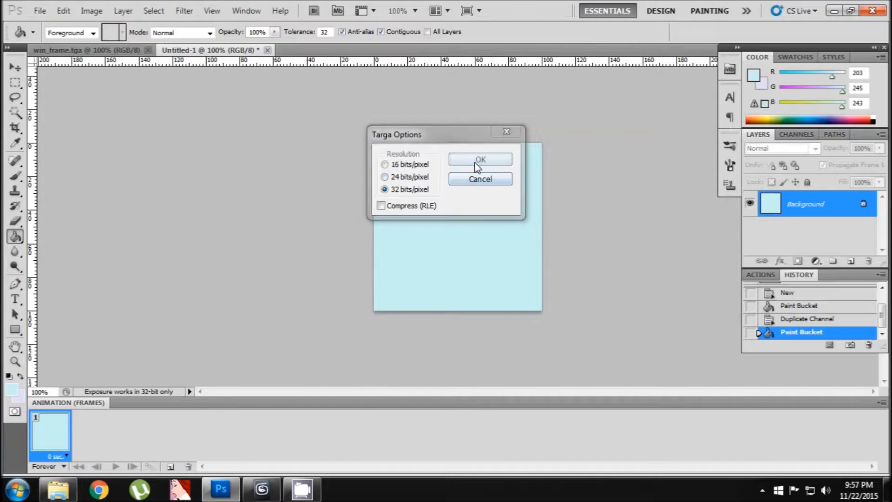
Close Photoshop and switch to the window model in 3ds Max
click(867, 12)
click(361, 293)
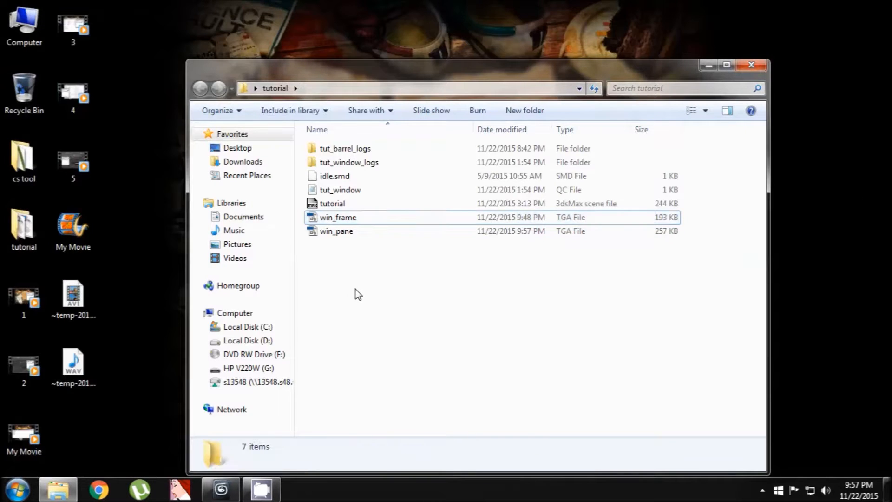
mouse_move(70, 490)
click(221, 490)
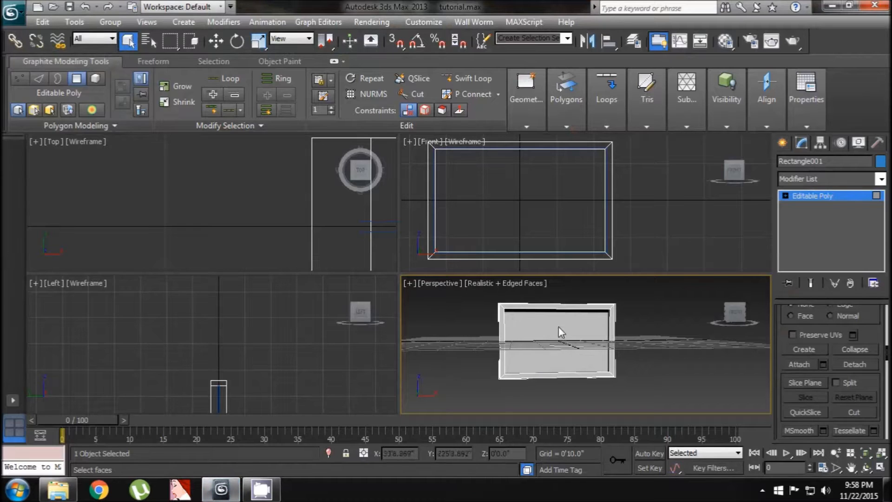
Rename the tut_window material as win_frame in the Material Editor
scroll(560, 334, up, 6)
scroll(561, 337, down, 5)
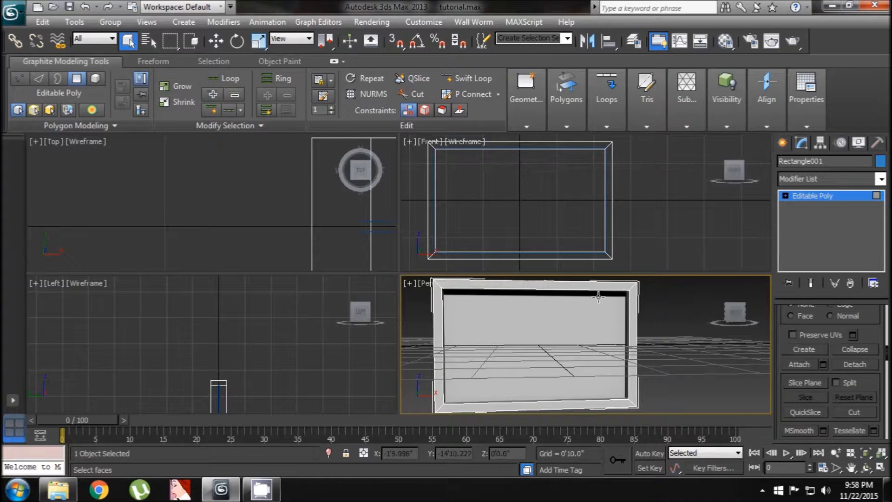
key(m)
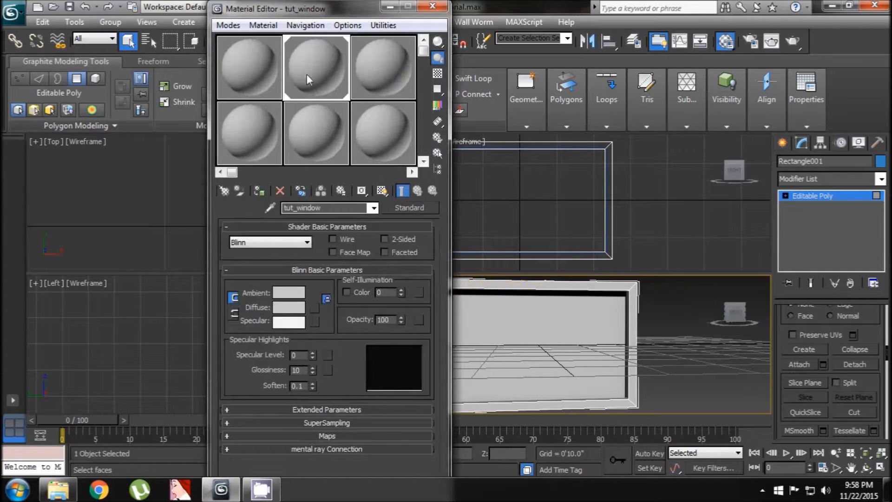
drag(324, 207, 217, 207)
text(win)
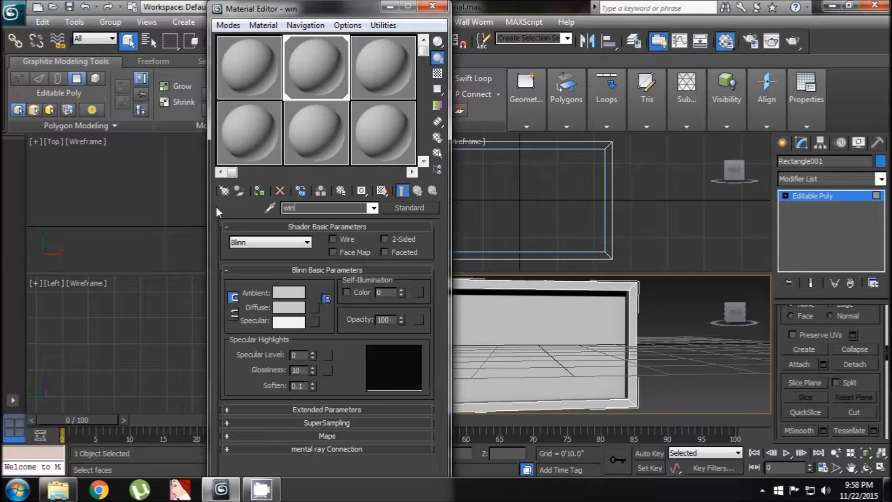
text(_frame)
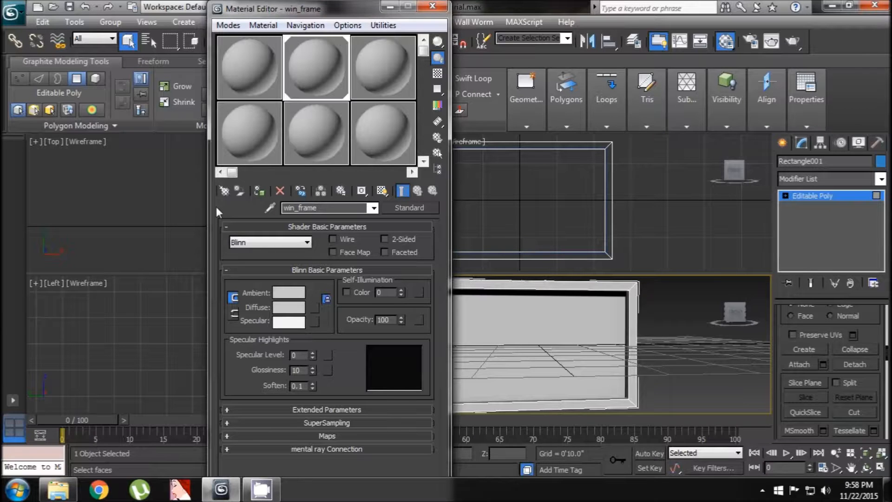
Load win_frame.tga from the tutorial folder as the win_frame material's diffuse bitmap
click(311, 307)
double_click(402, 120)
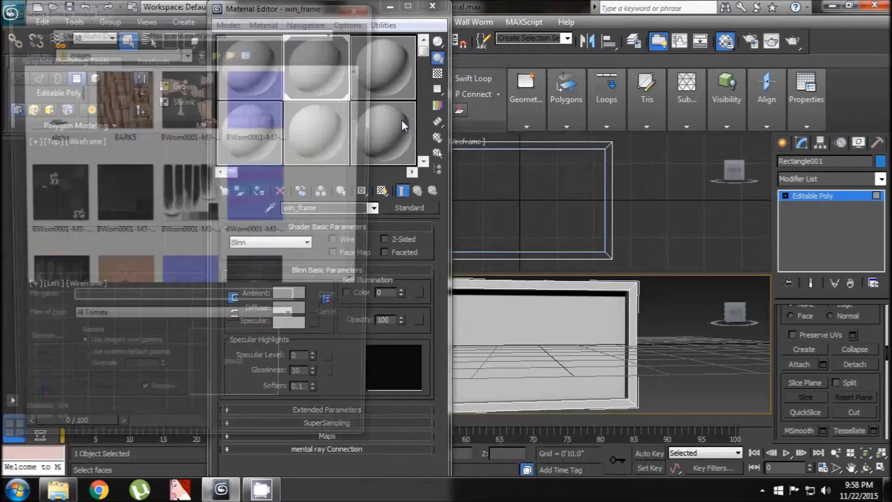
click(191, 31)
click(142, 51)
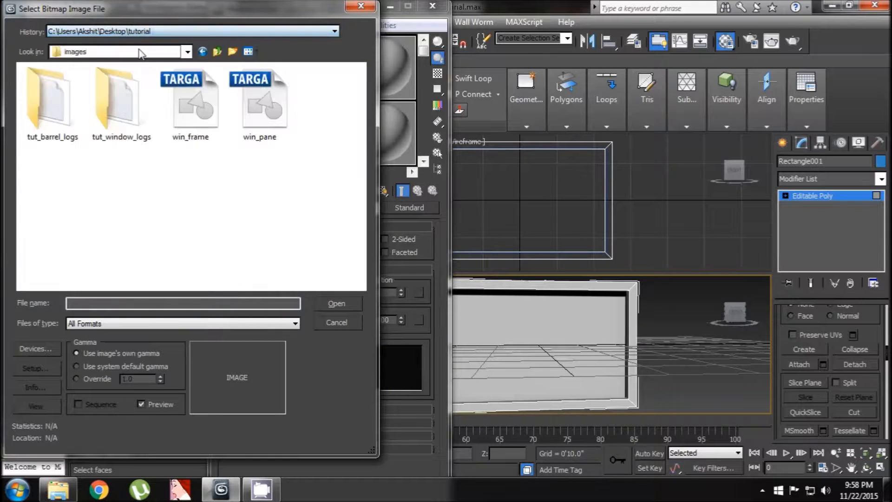
double_click(197, 123)
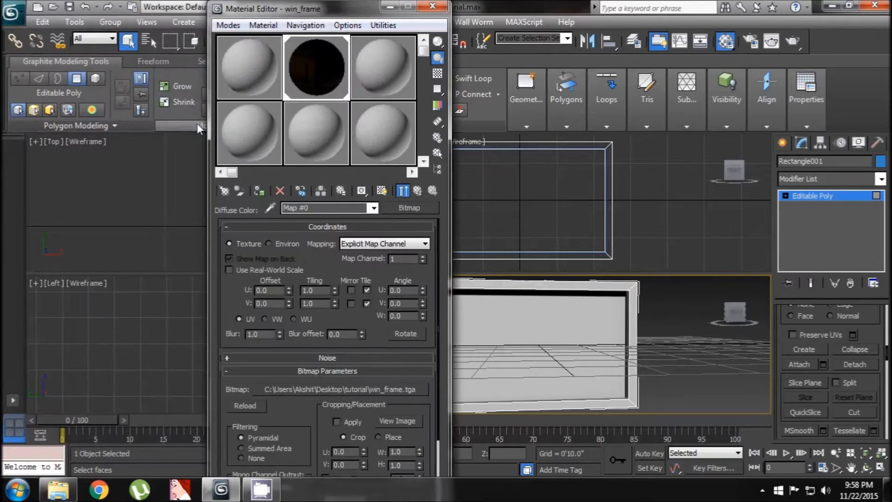
Name the diffuse map win_frame and show its texture on the model in the viewport
drag(310, 209, 268, 209)
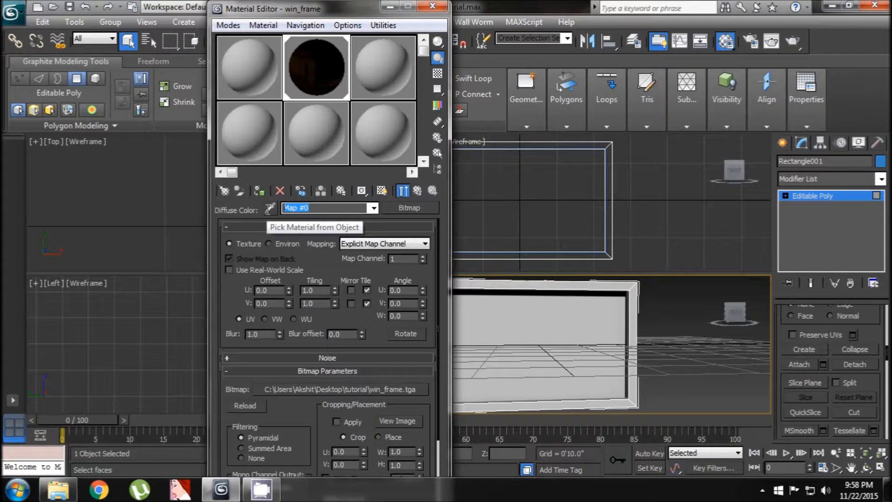
text(win_frame)
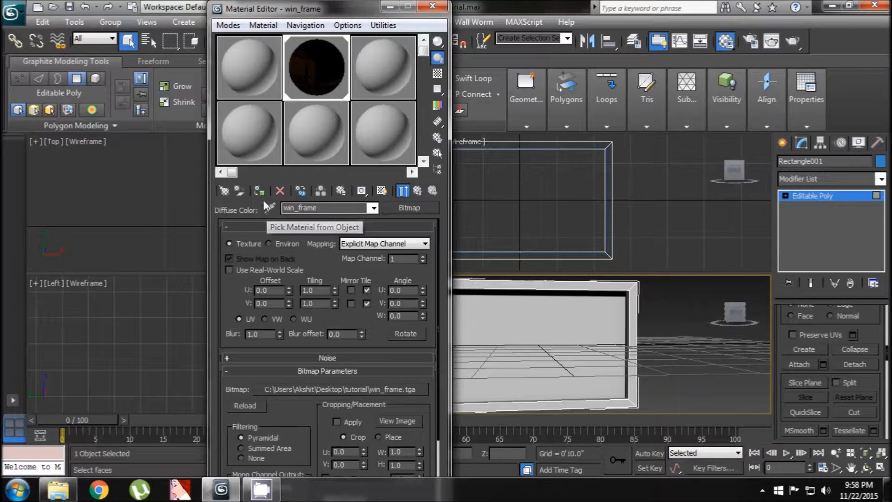
click(382, 190)
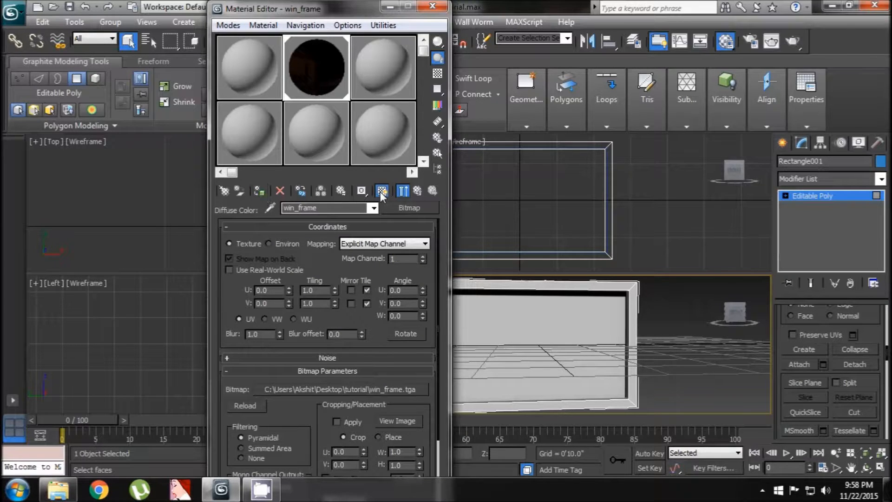
middle_drag(610, 367, 628, 378)
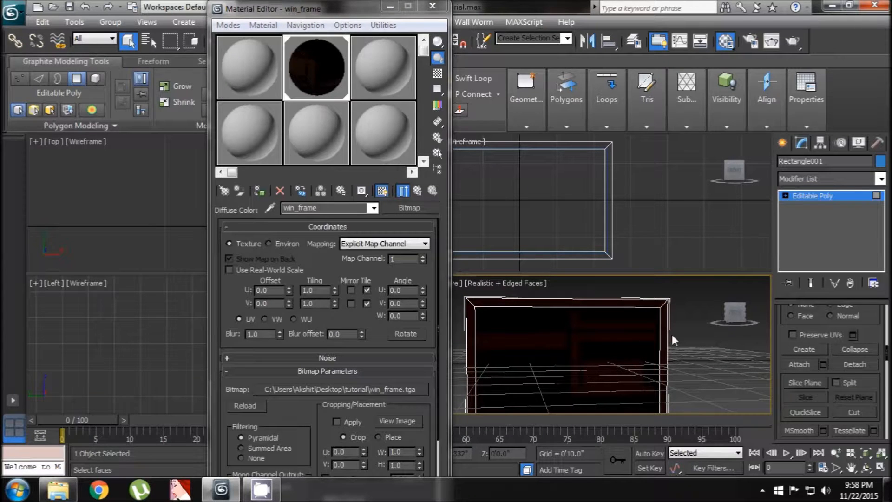
Select the detached glass object and name the third sample material win_pane
click(784, 142)
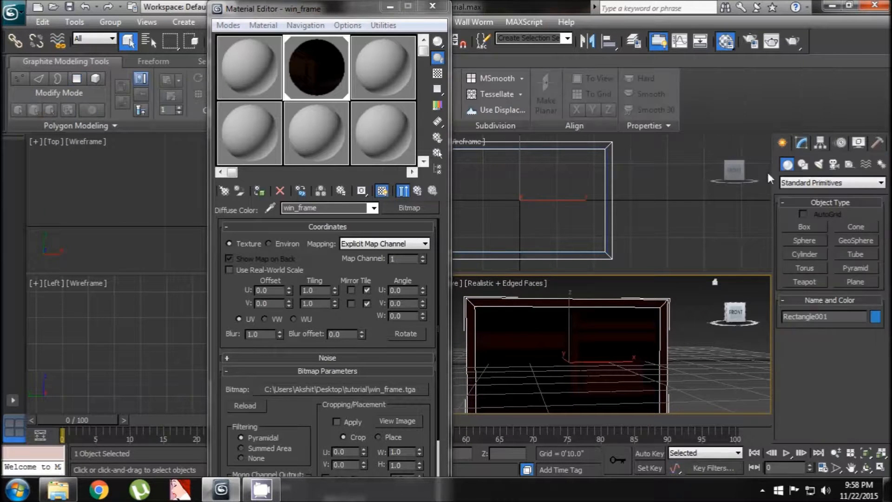
click(608, 338)
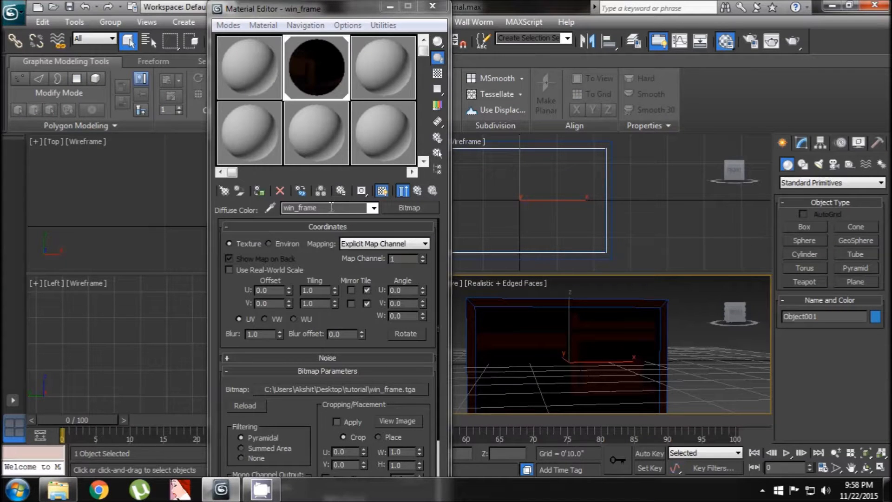
click(384, 57)
drag(341, 211, 231, 227)
text(win)
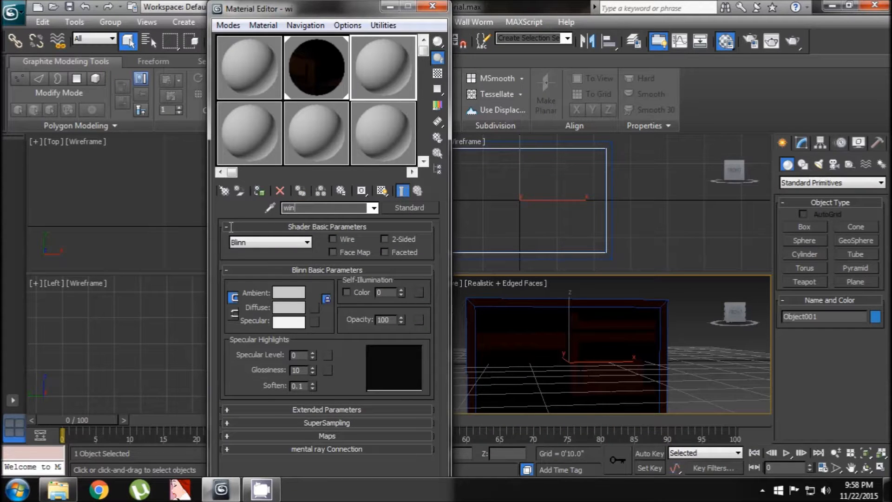
text(_pane)
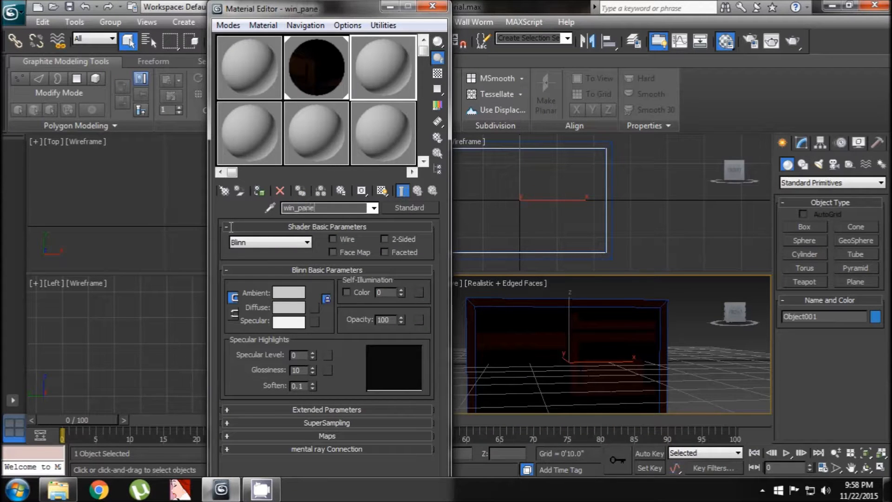
Load win_pane.tga from the tutorial folder as the win_pane material's diffuse bitmap
click(314, 307)
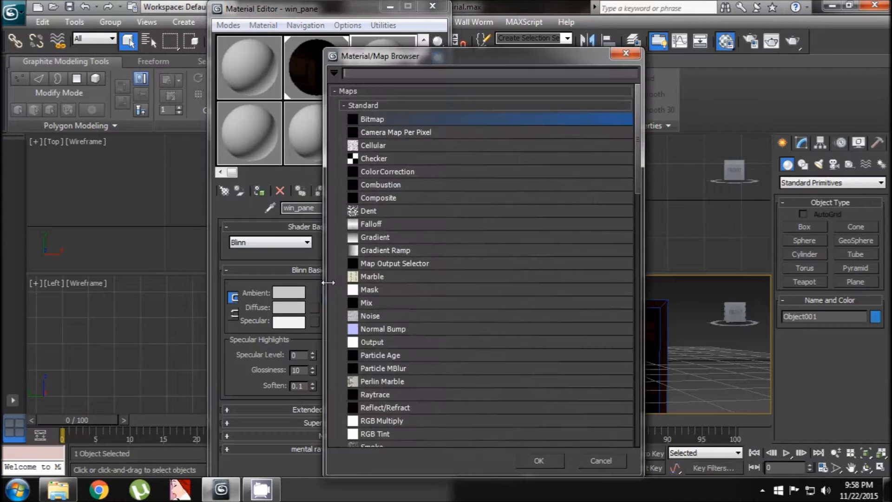
double_click(386, 119)
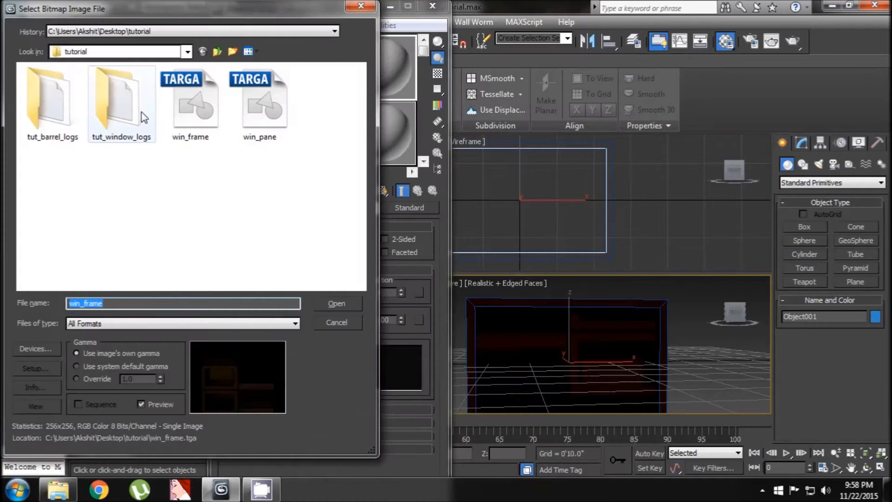
double_click(264, 105)
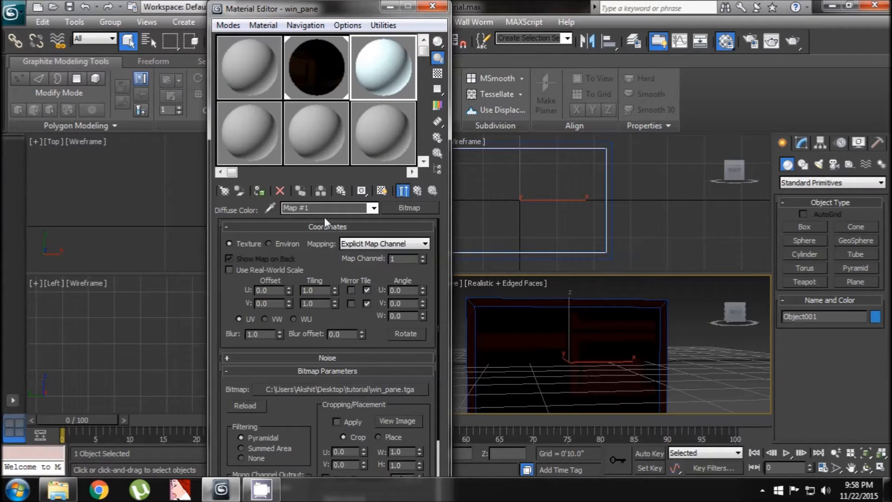
Name the diffuse map win_pane, assign the material to the selected glass, and show its texture in the viewport
click(318, 207)
text(win_pane)
click(260, 191)
click(383, 190)
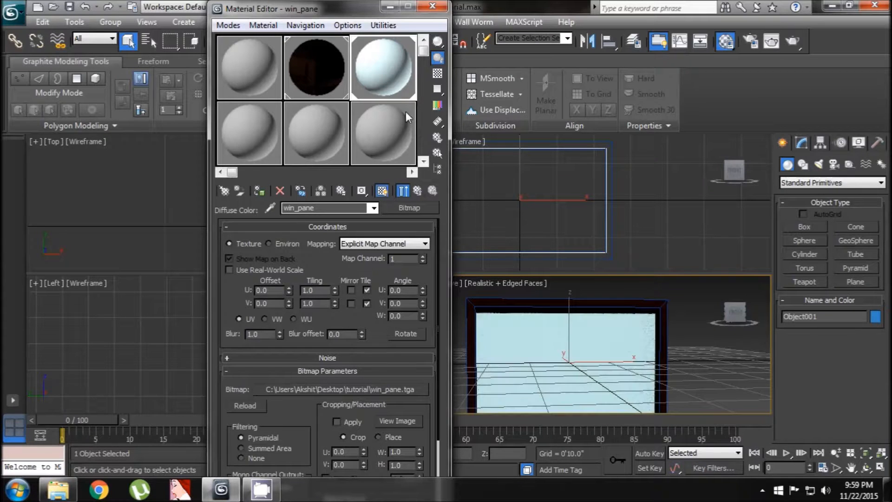
click(433, 6)
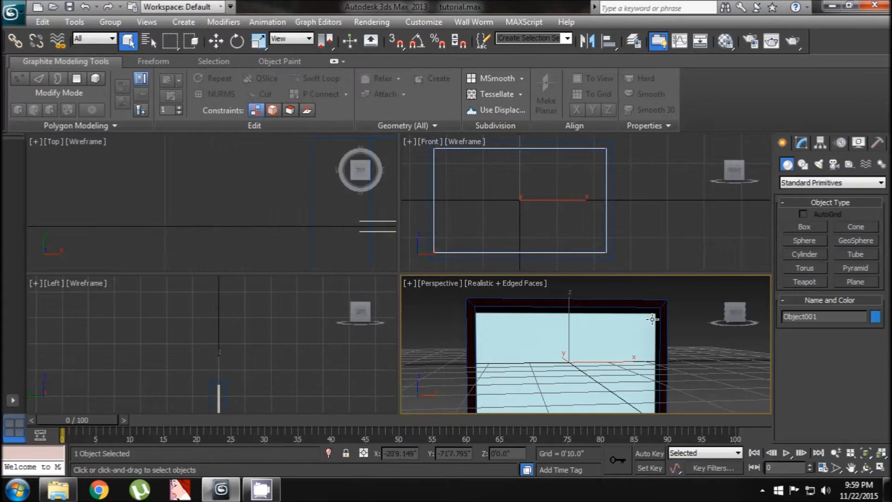
alt+middle_drag(653, 322, 627, 320)
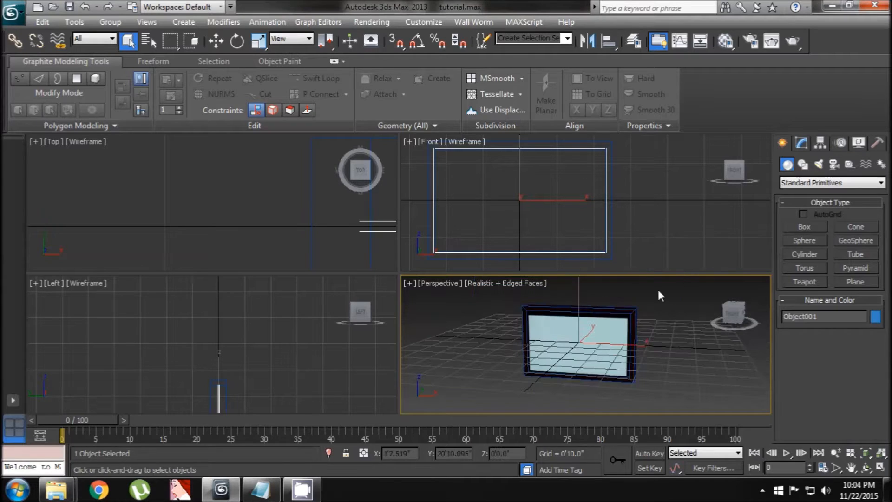
Select both the window frame and glass objects and export them as an SMD reference named tut_window in the tutorial folder using Wall Worm
drag(567, 358, 486, 374)
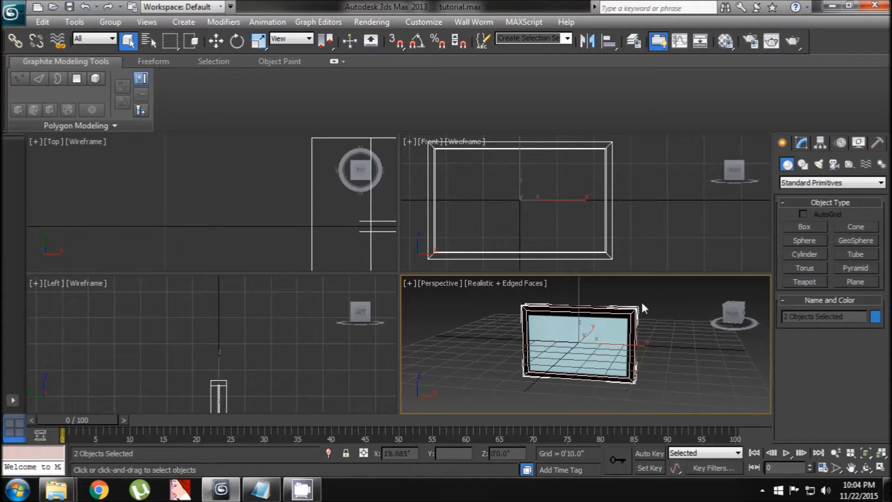
click(483, 22)
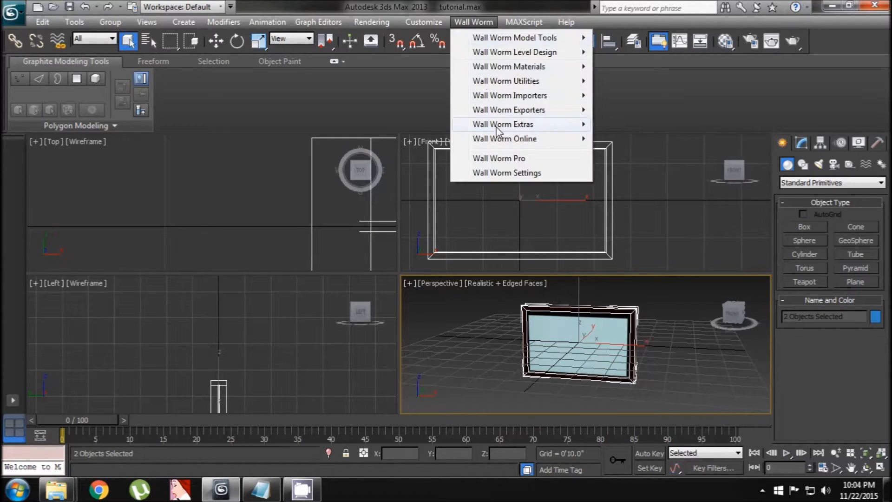
mouse_move(534, 110)
click(640, 110)
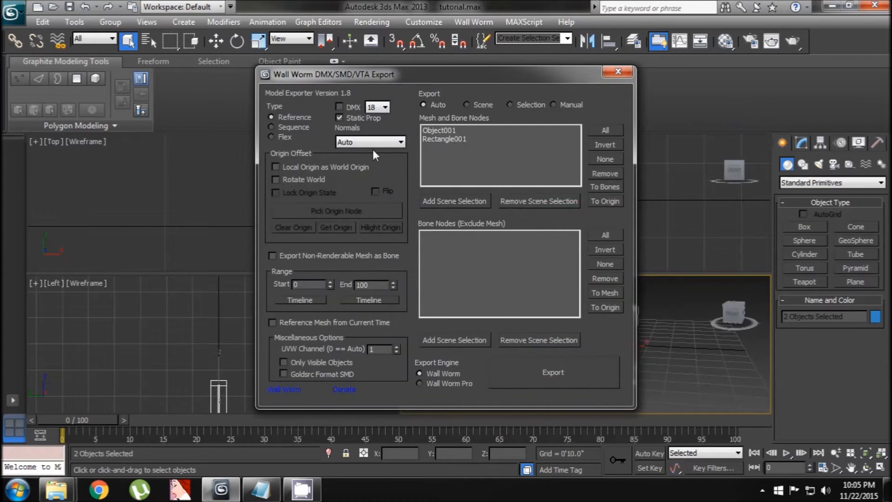
click(539, 376)
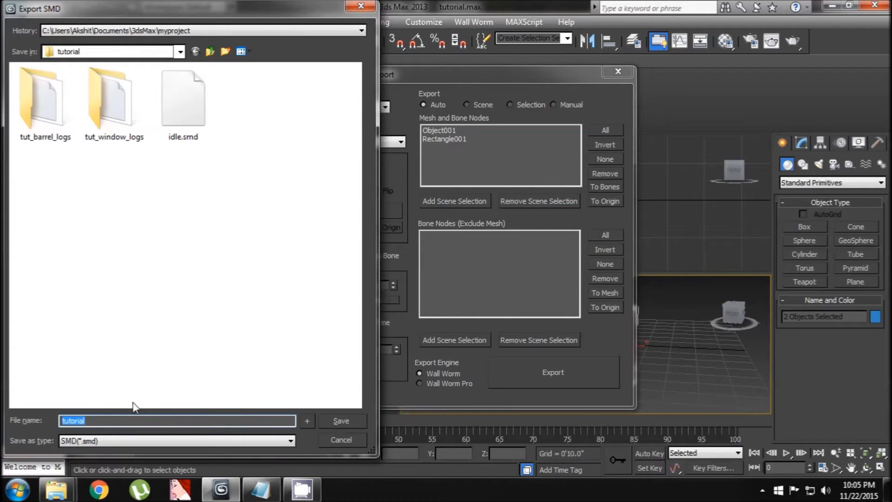
text(tut)
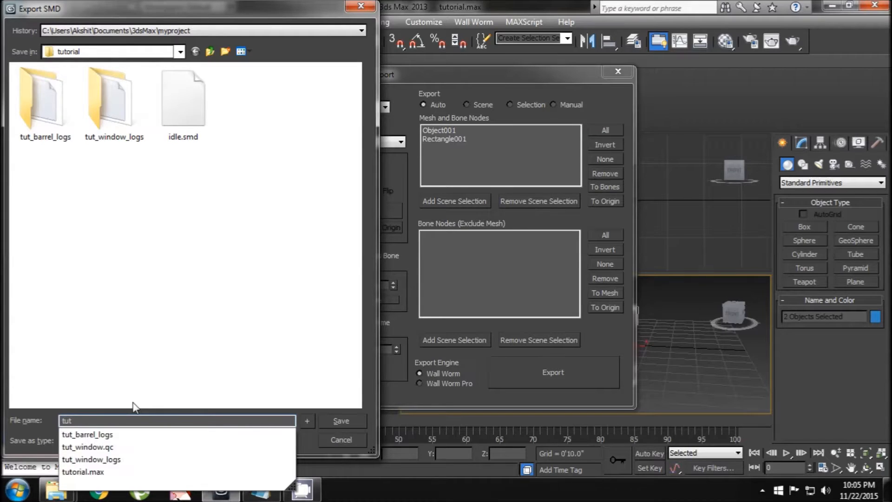
text(_)
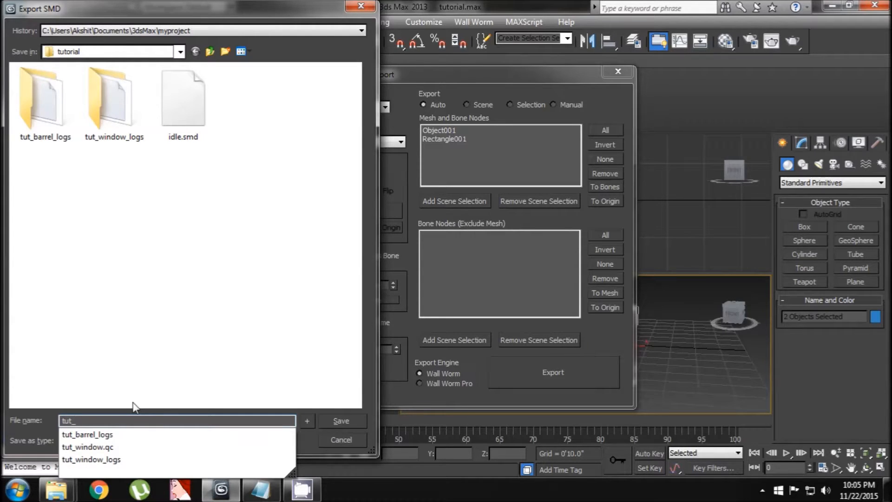
text(window)
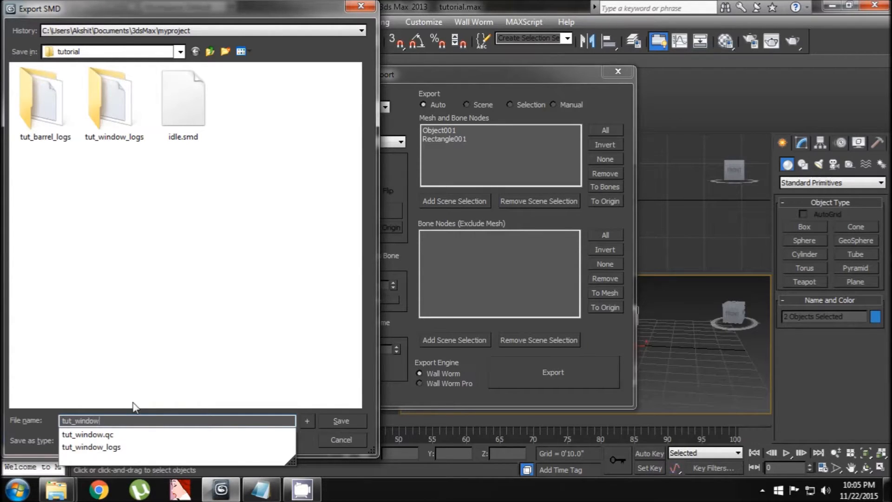
click(211, 346)
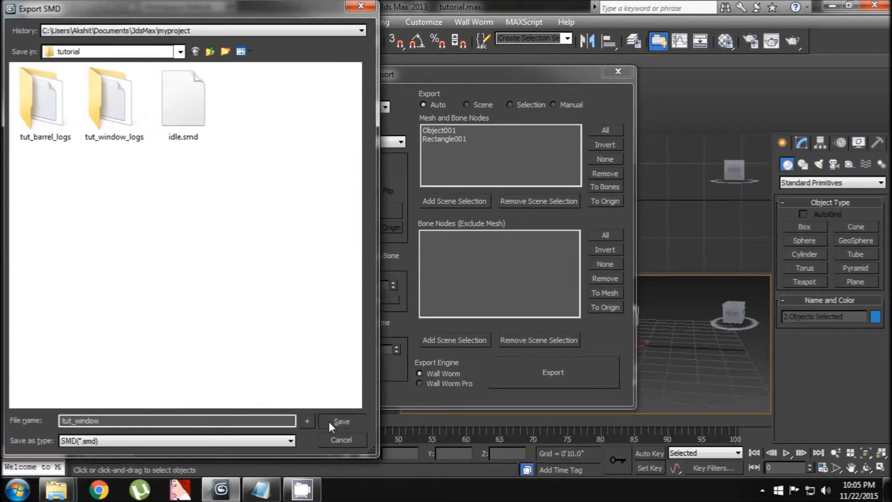
click(341, 420)
key(Return)
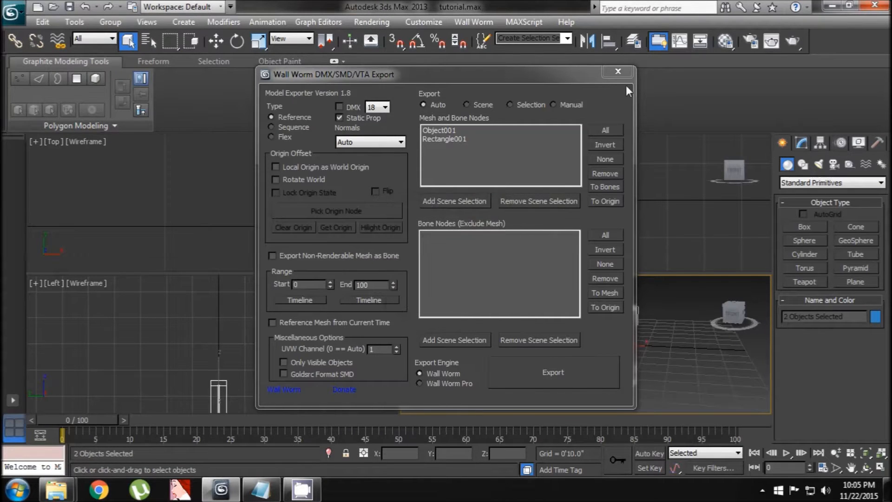
click(619, 71)
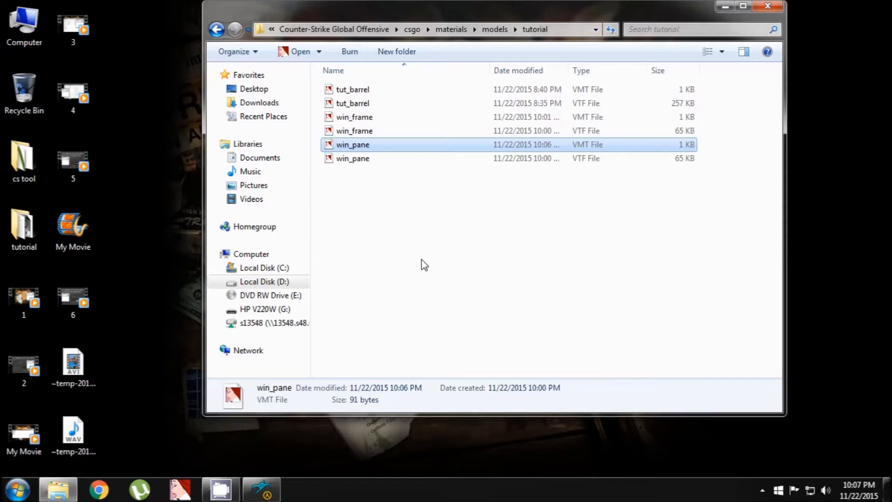
Inspect the win_frame and win_pane VTF textures in the csgo materials/models/tutorial folder, closing each one after viewing
click(361, 118)
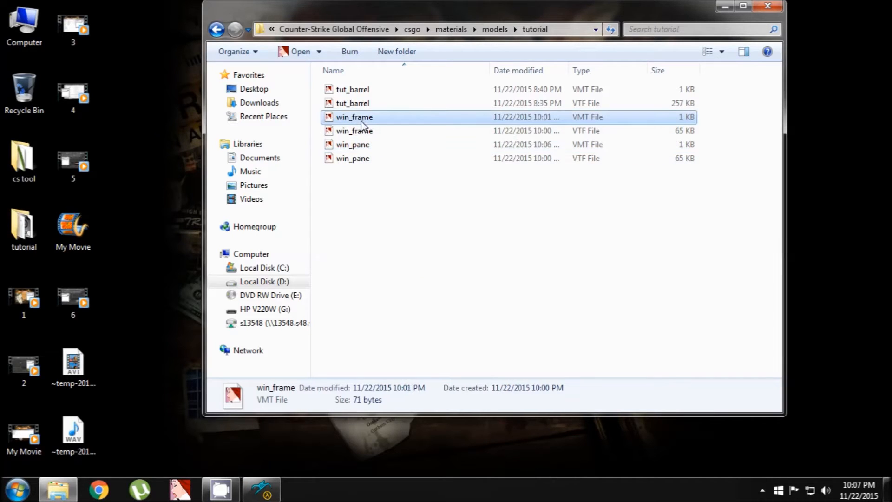
double_click(363, 131)
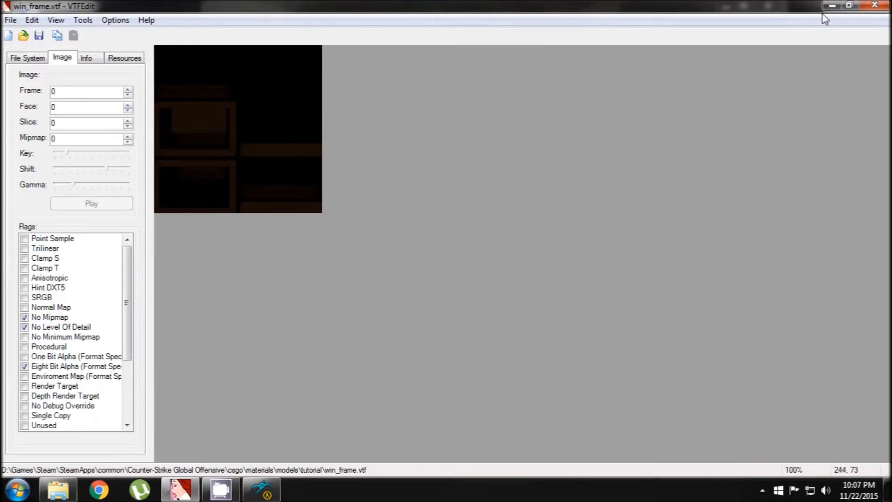
click(875, 5)
double_click(378, 160)
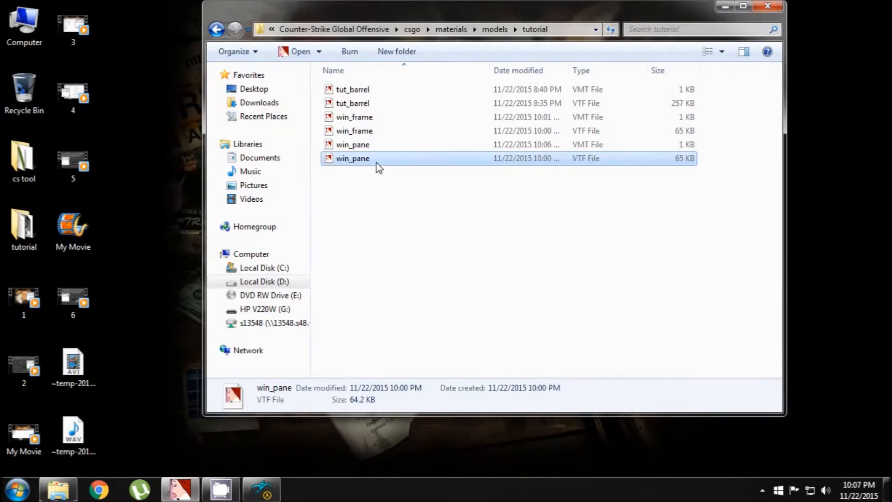
click(874, 5)
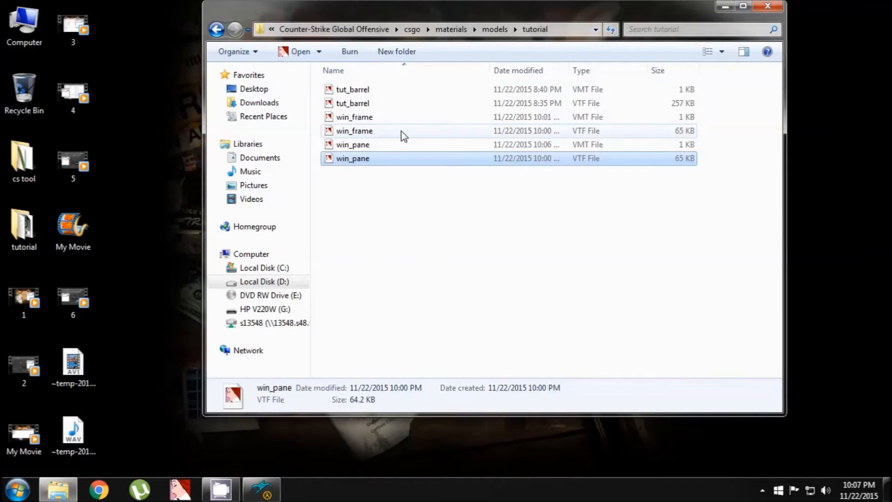
Review the $basetexture parameter and its texture path in the win_frame VMT file
double_click(391, 117)
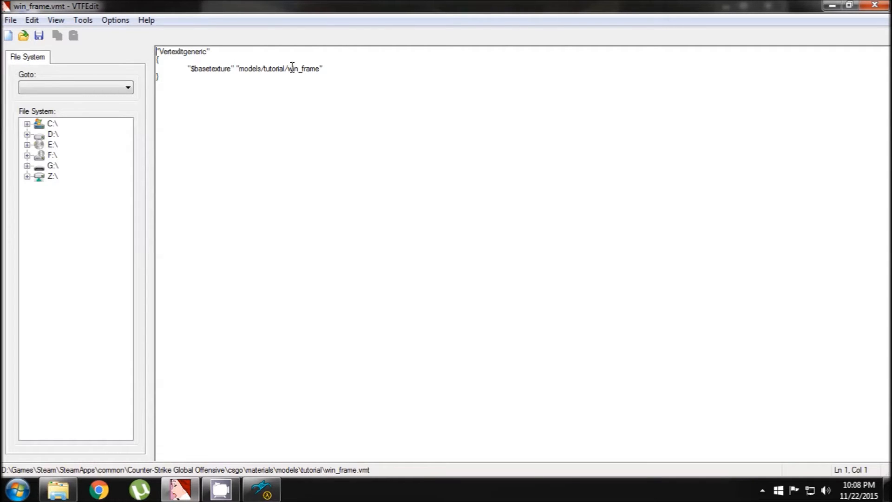
double_click(206, 69)
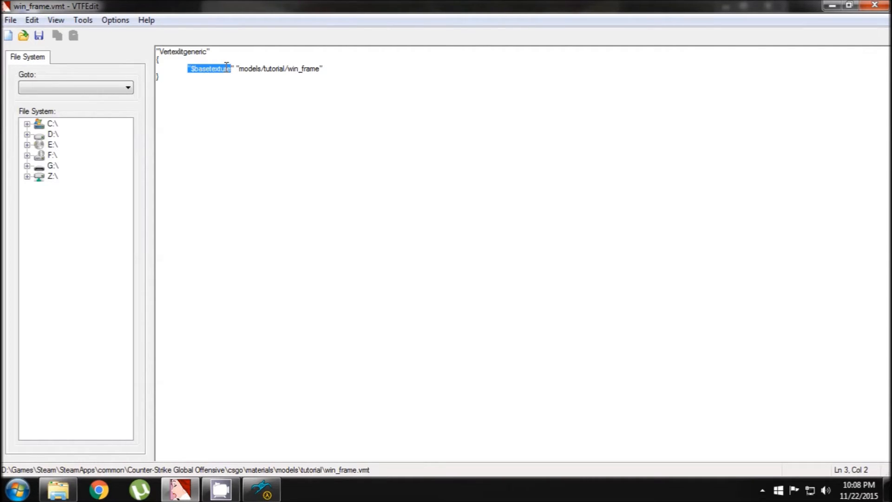
drag(239, 70, 321, 75)
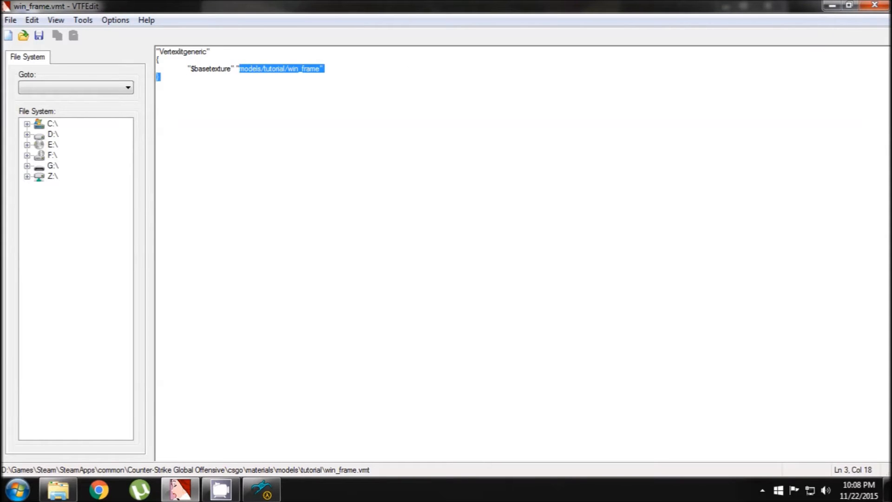
click(832, 6)
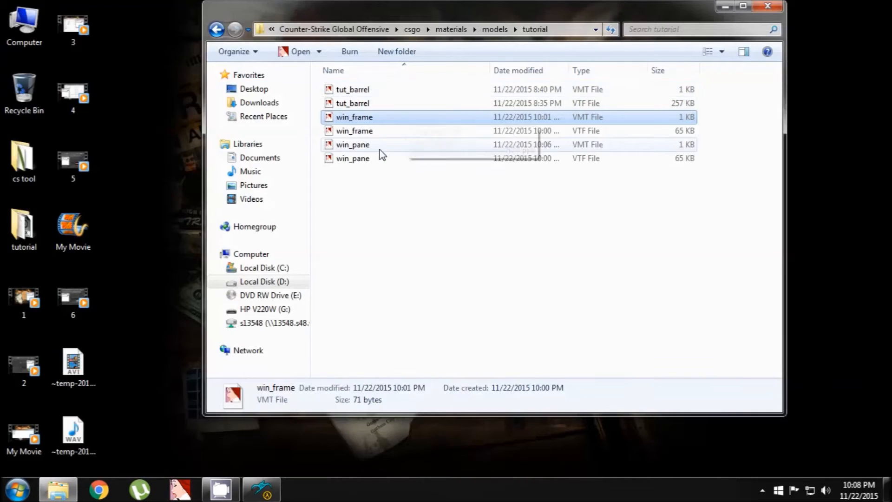
Review the shader, $basetexture path and $translucent parameter in the win_pane VMT file, and close it
double_click(376, 144)
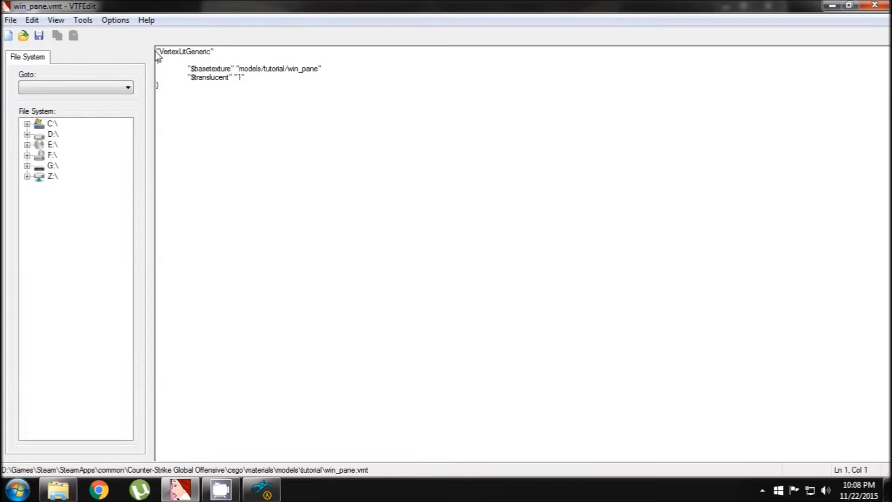
drag(156, 51, 213, 44)
drag(194, 68, 262, 66)
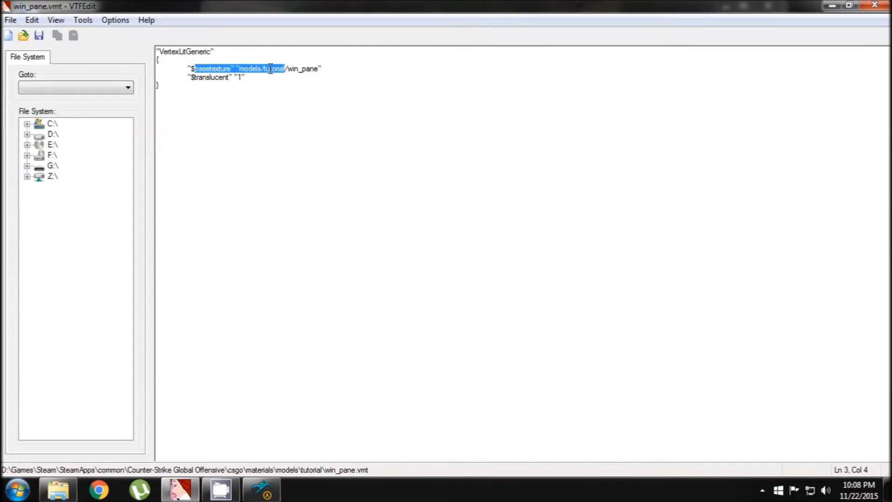
drag(188, 77, 229, 78)
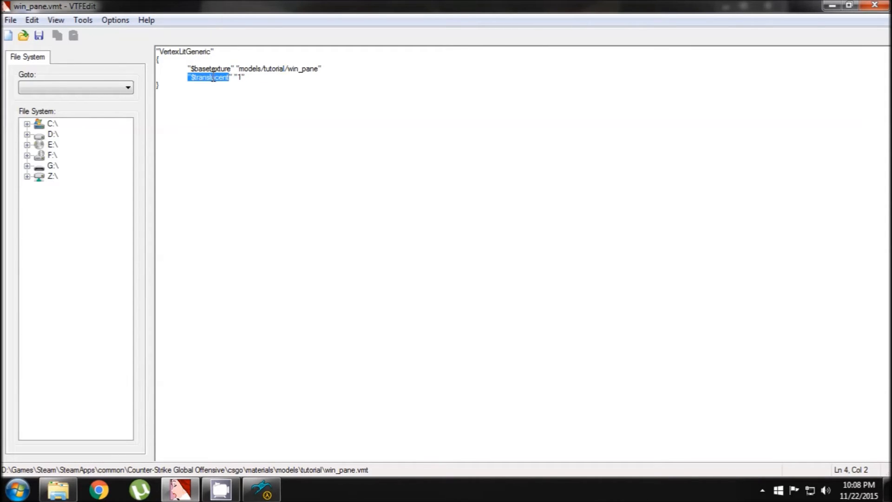
click(253, 78)
drag(243, 78, 192, 79)
click(885, 7)
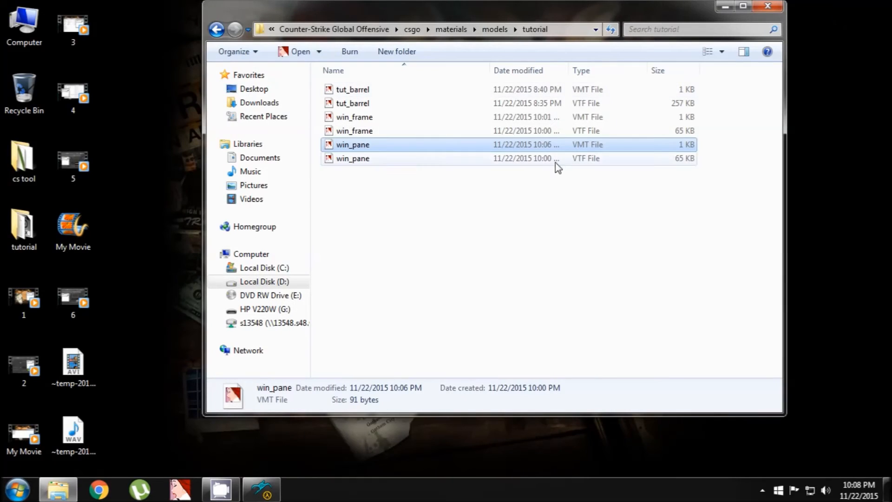
click(441, 291)
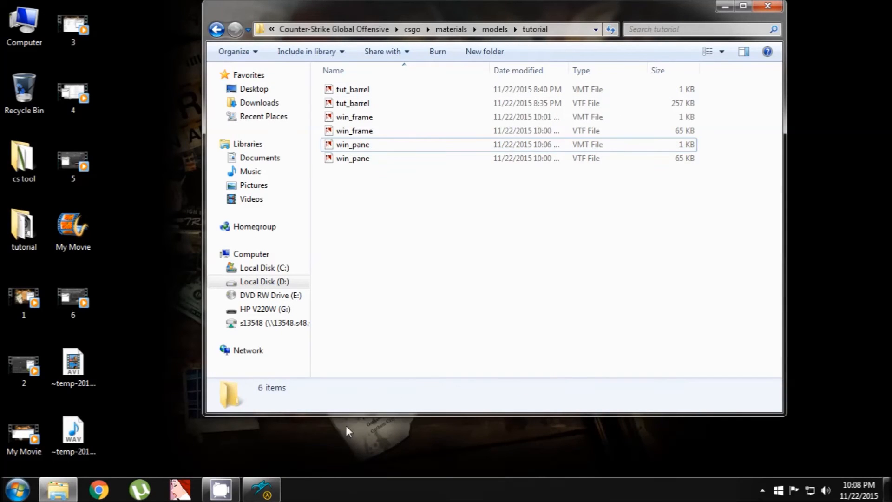
Switch to the model viewer and examine the compiled window's frame and translucent glass from an angle
click(261, 490)
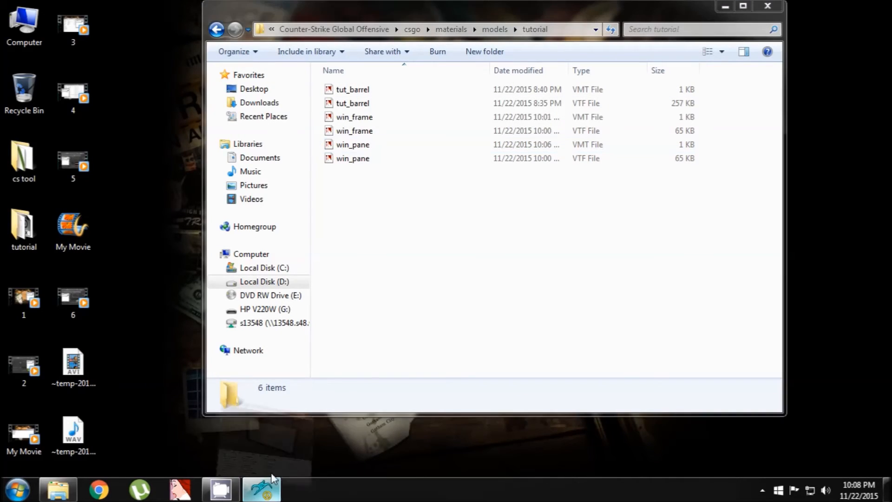
drag(299, 203, 279, 200)
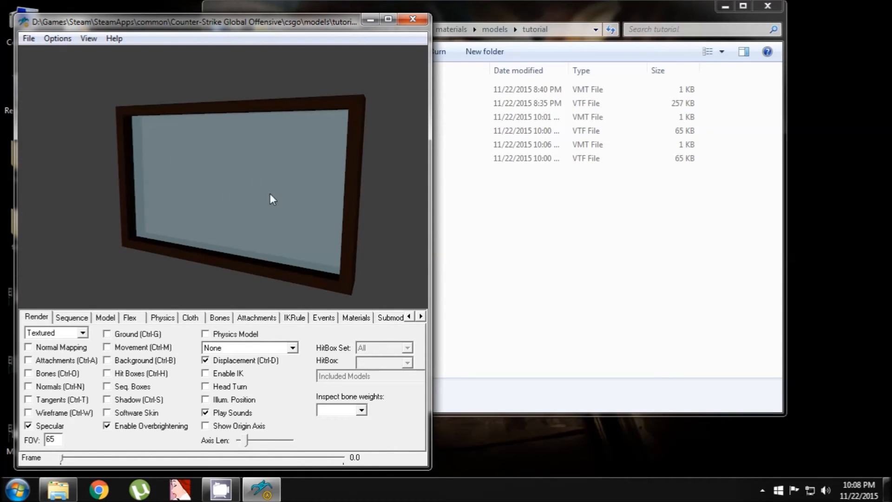